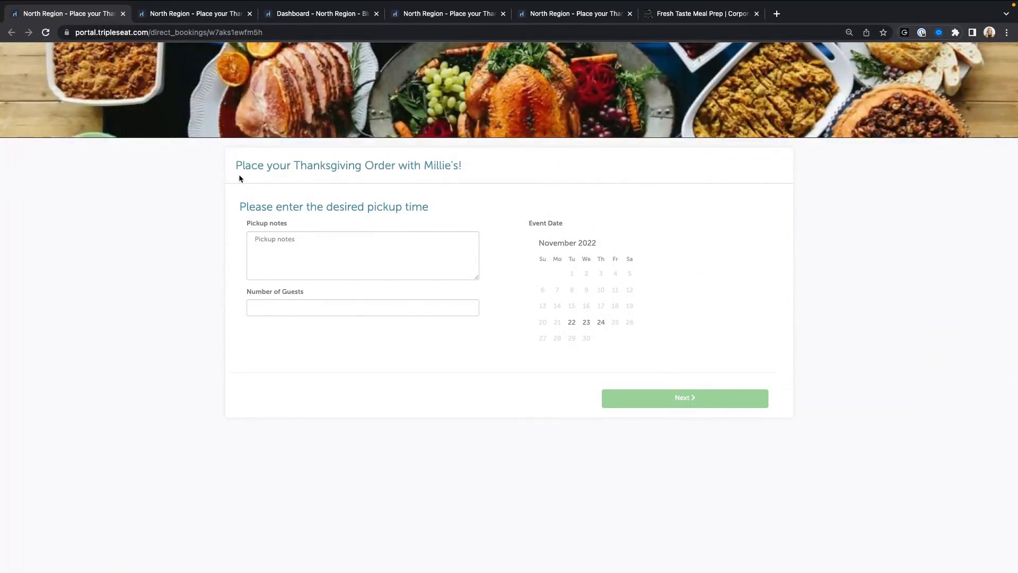
Step: Look over the order form's title, pickup time heading and Pickup notes box
drag(235, 165, 463, 168)
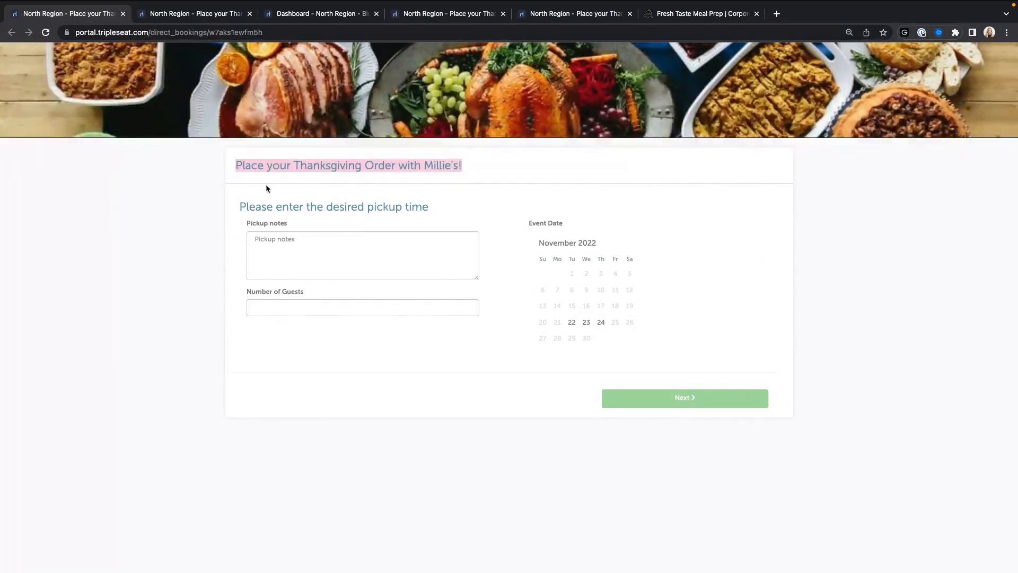
click(252, 183)
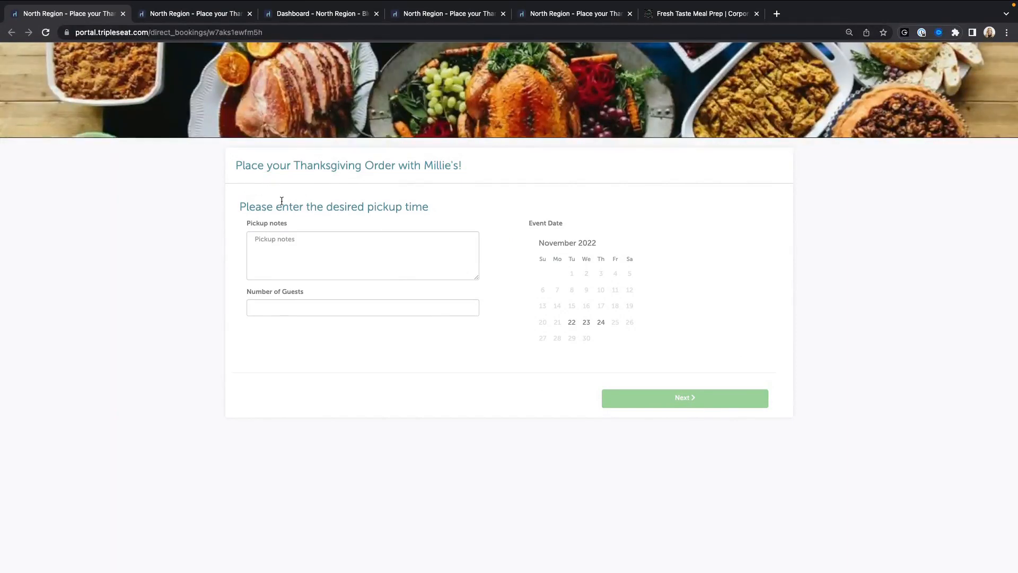
drag(246, 207, 450, 214)
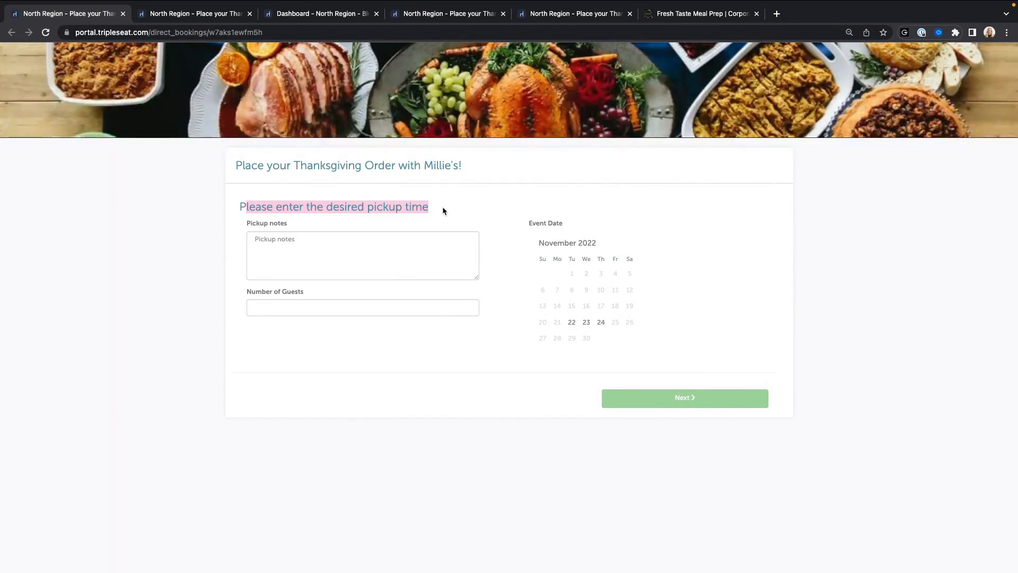
click(333, 263)
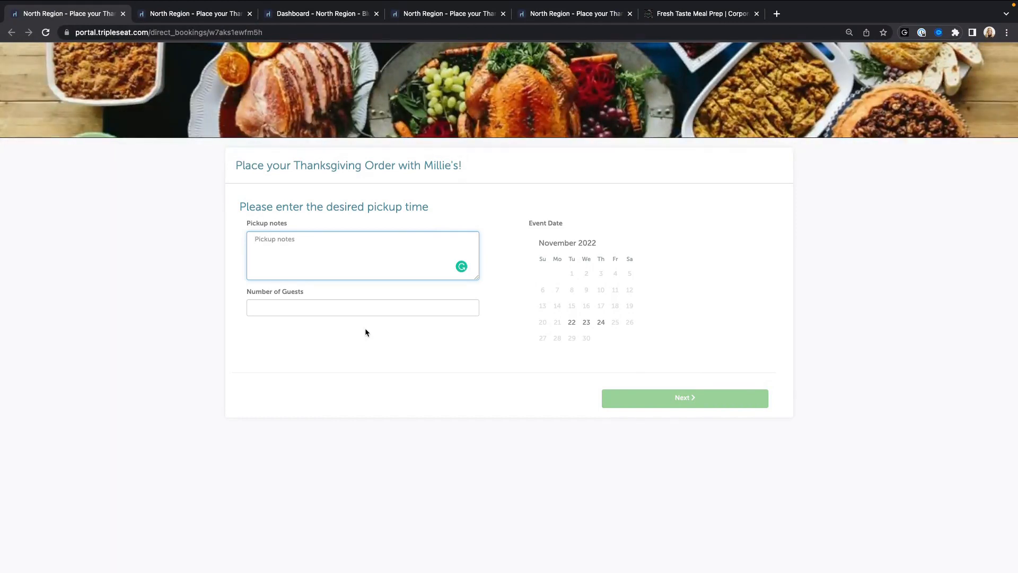
click(501, 237)
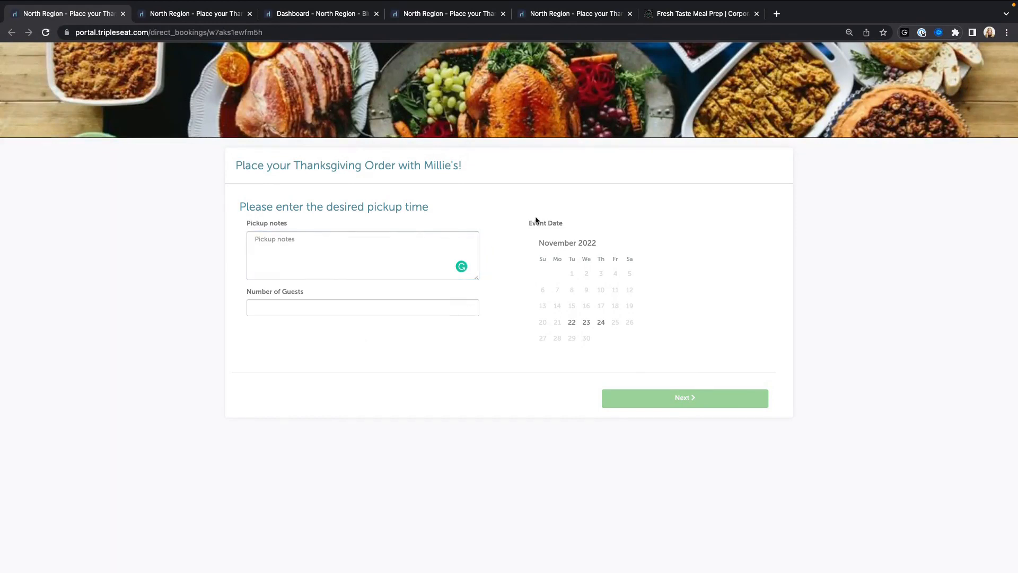
Step: Try November 22 as the event date and browse the pickup time list
click(571, 323)
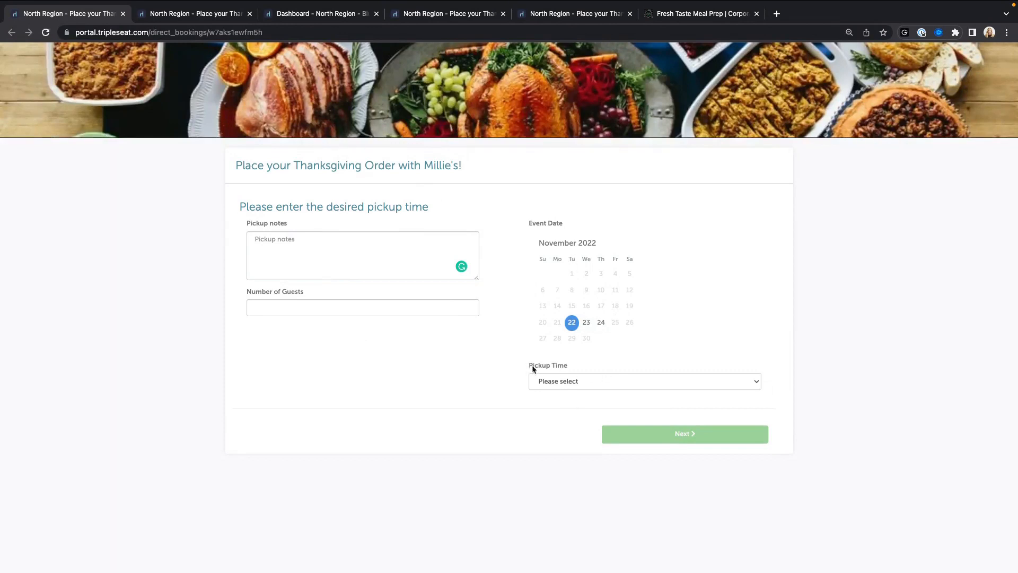
click(586, 382)
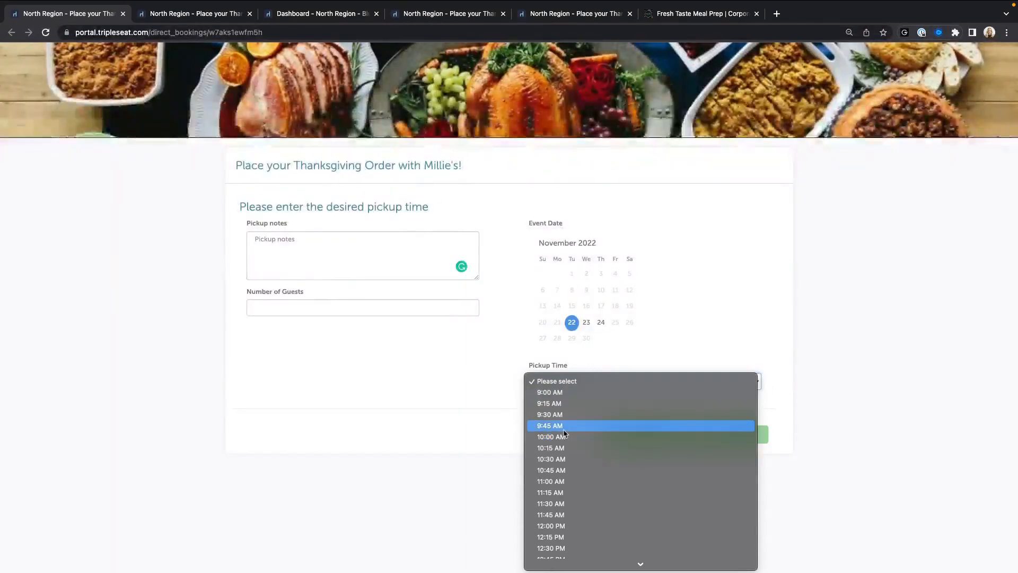
scroll(584, 434, down, 3)
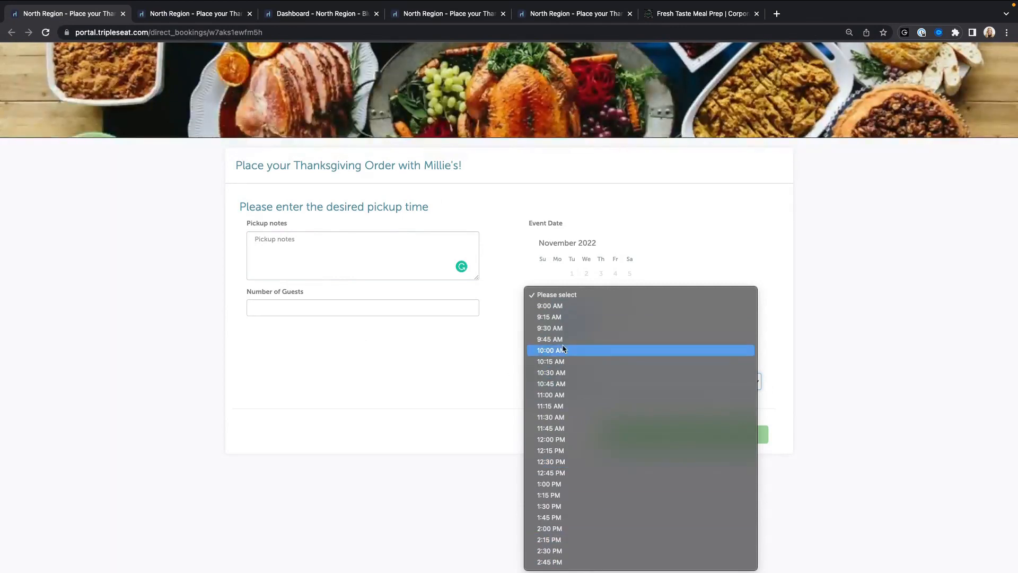
click(468, 354)
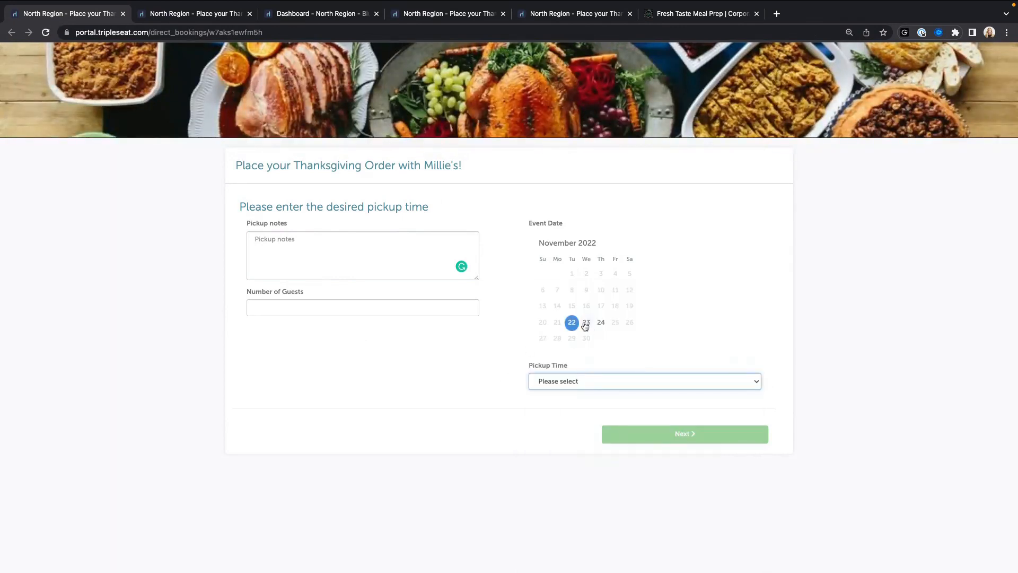
click(600, 383)
scroll(607, 449, down, 3)
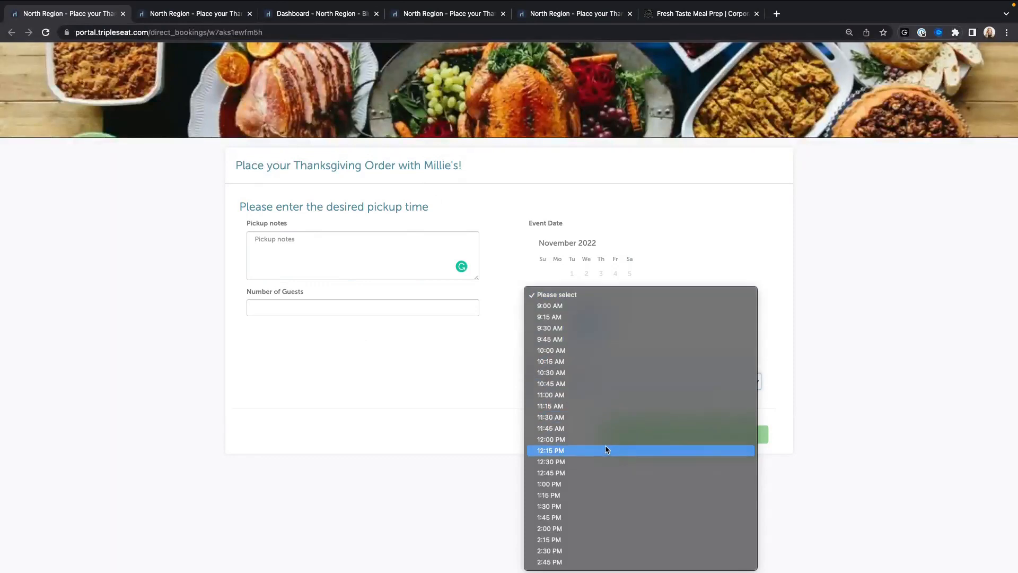
Step: Settle on November 23 as the event date with a 1:30 PM pickup
click(478, 395)
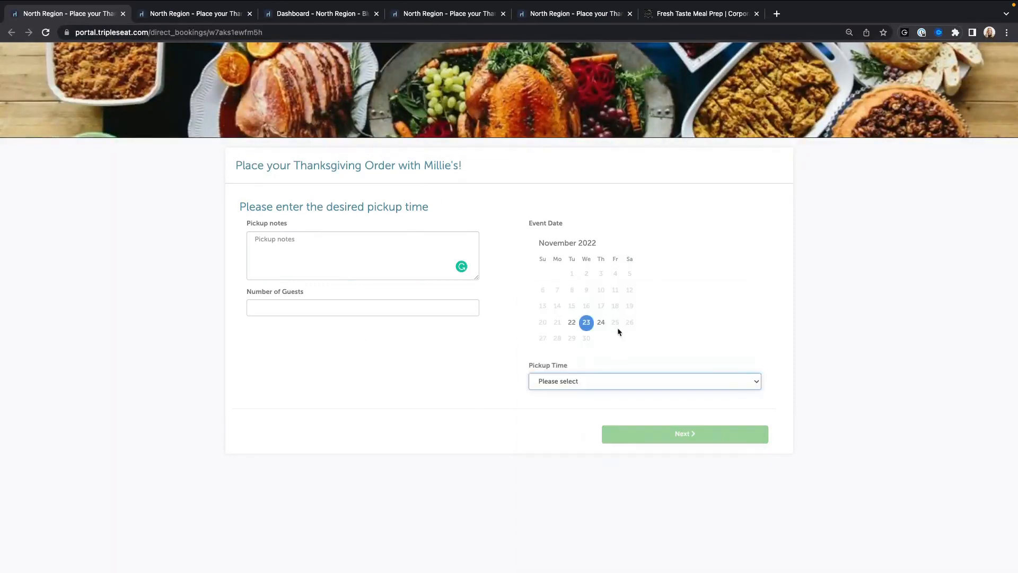
click(601, 322)
click(582, 382)
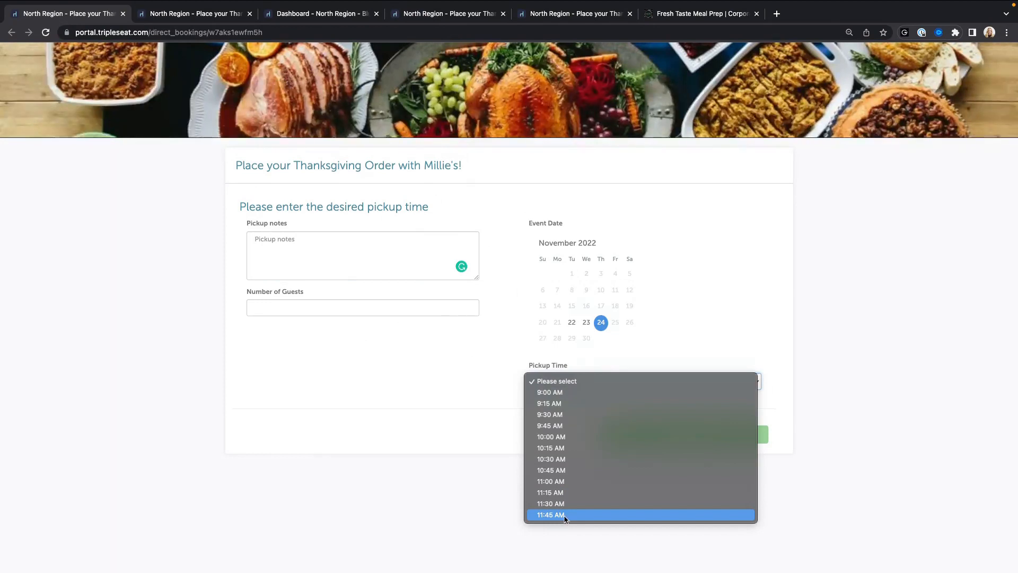
click(594, 342)
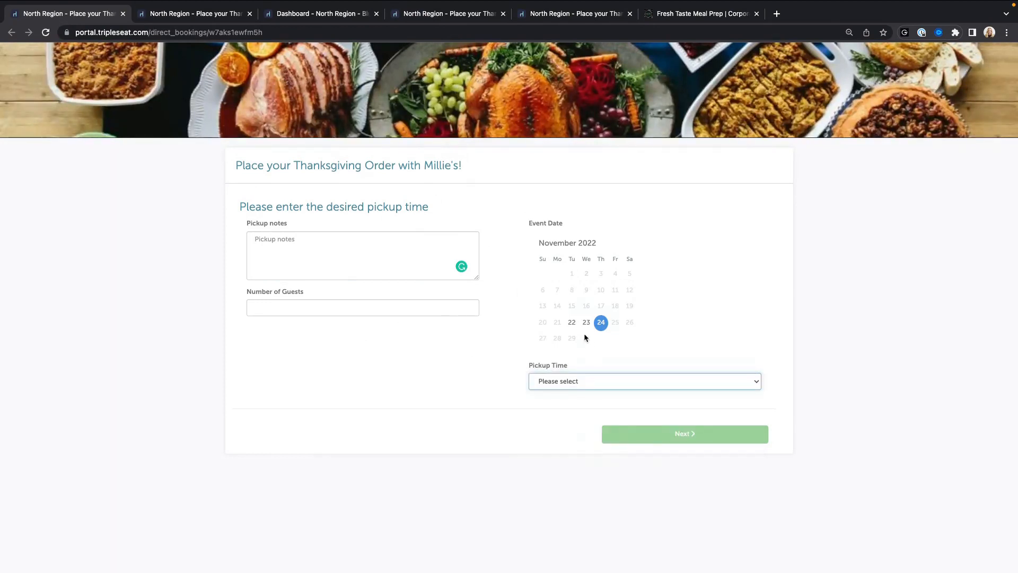
click(586, 322)
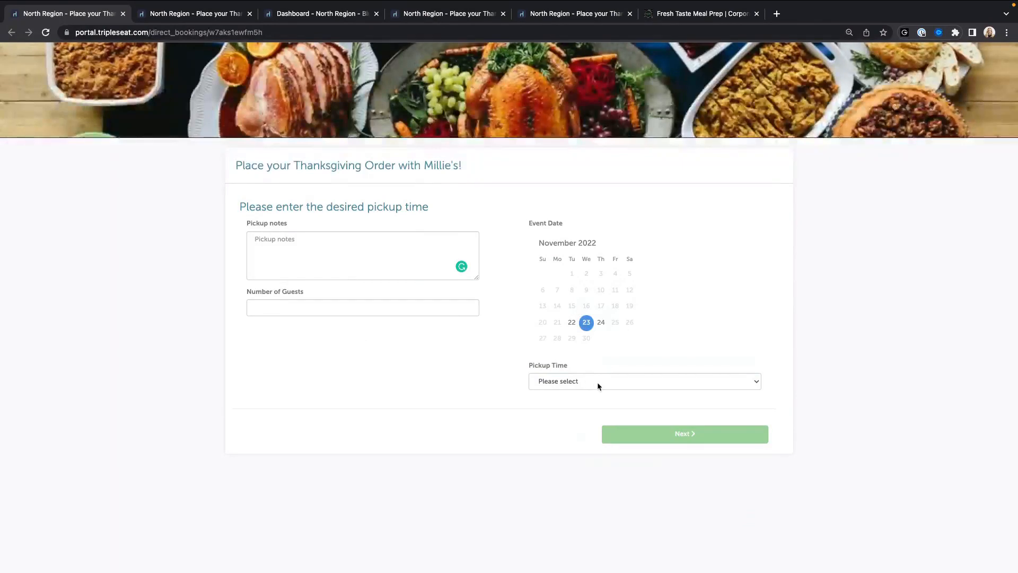
click(598, 382)
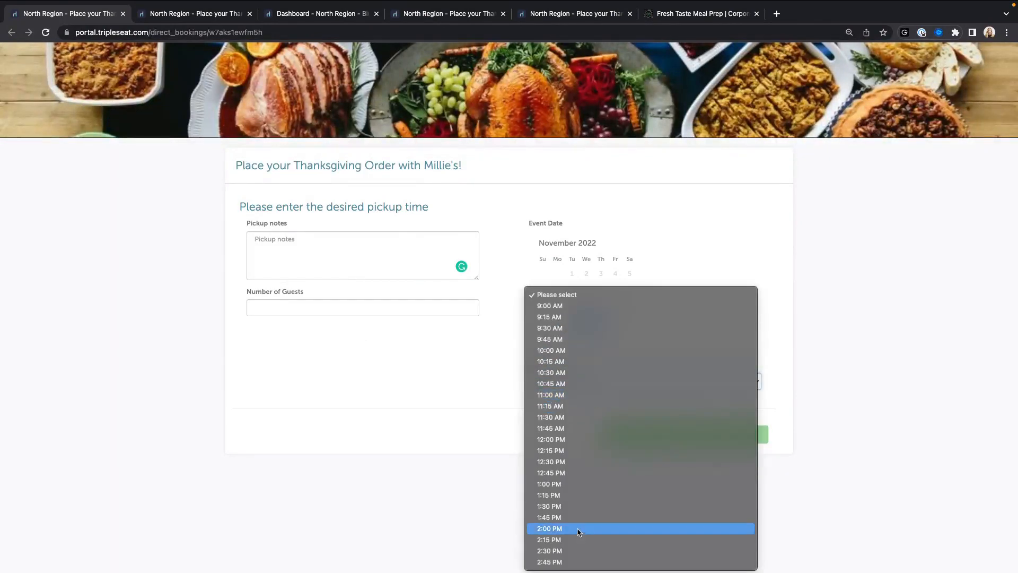
click(579, 507)
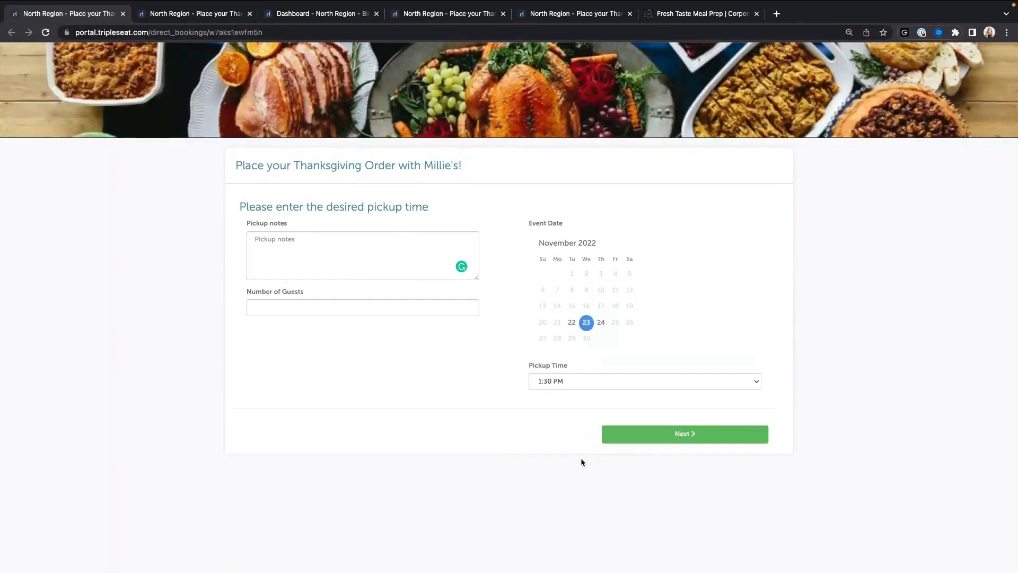
Step: Continue to the menu step and review the Holiday Family Meals list
click(702, 435)
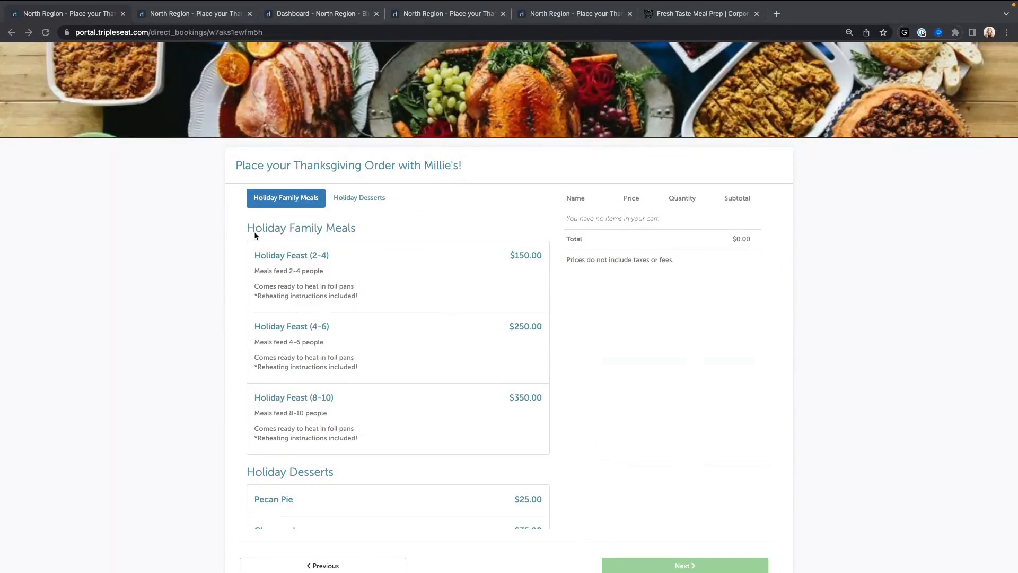
drag(247, 228, 352, 227)
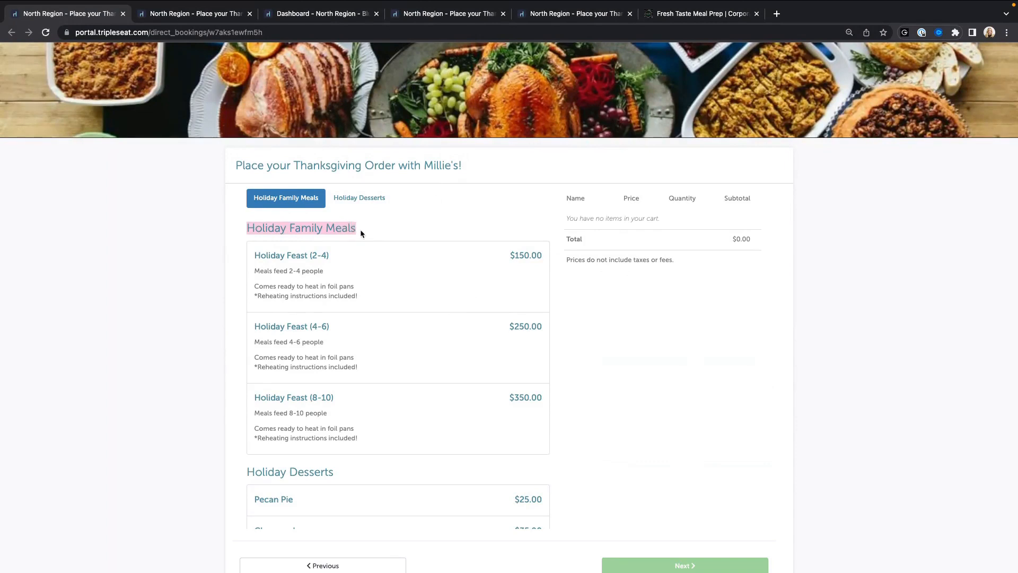
click(237, 257)
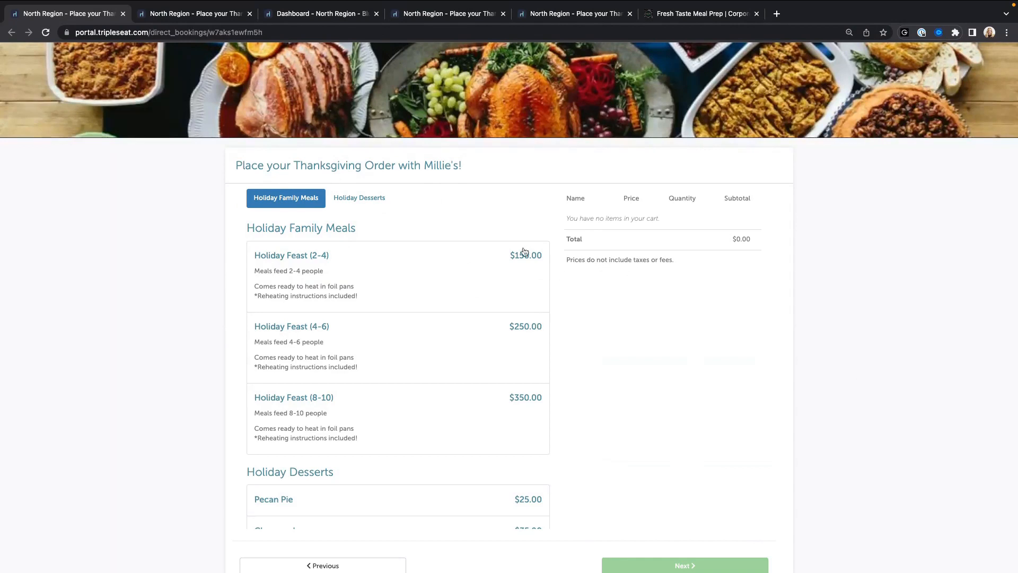
scroll(525, 395, down, 2)
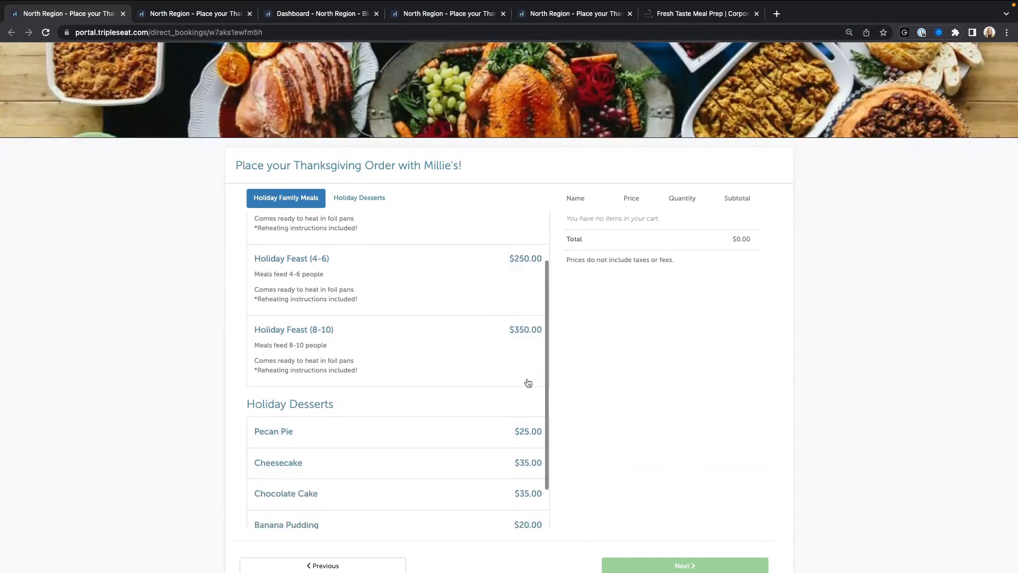
scroll(528, 383, down, 3)
Step: Review Holiday Desserts and view Pecan Pie's details without adding it
drag(248, 326, 339, 330)
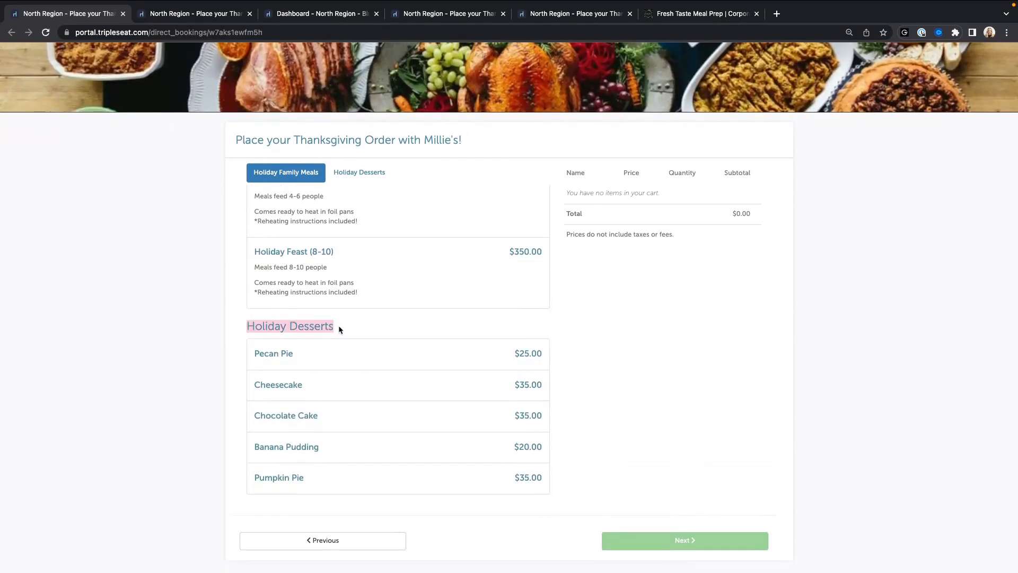
click(357, 327)
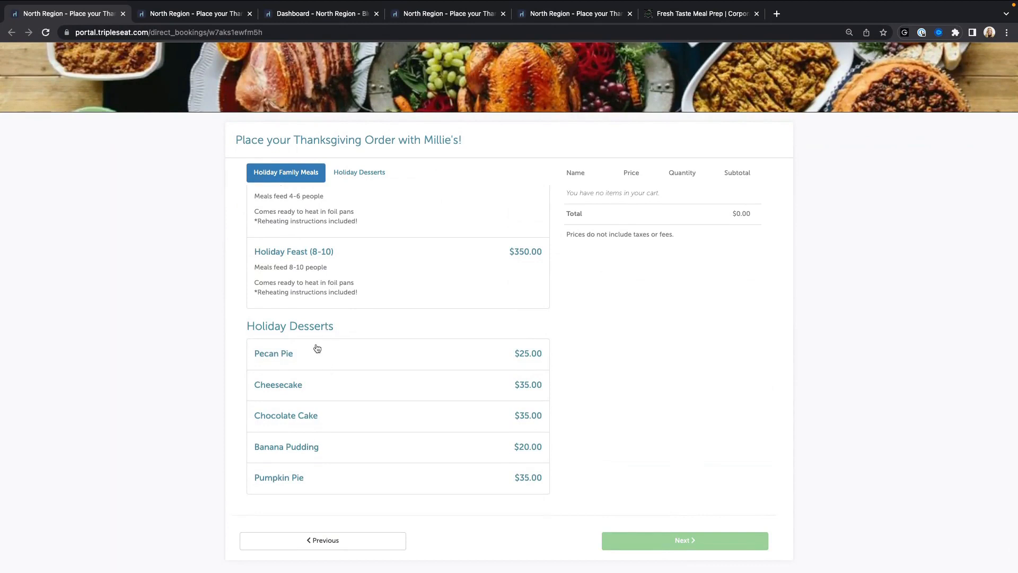
click(281, 354)
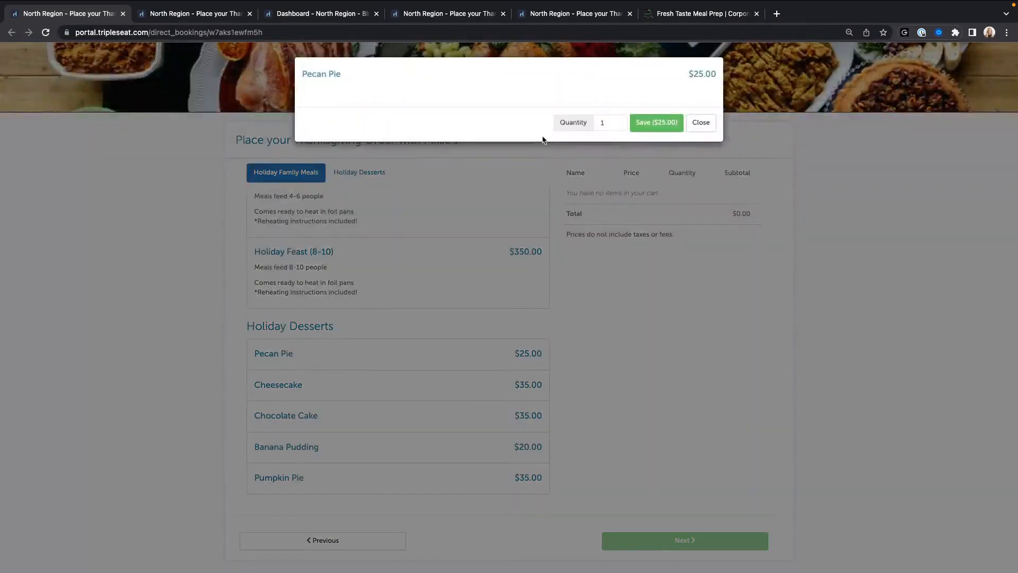
click(701, 122)
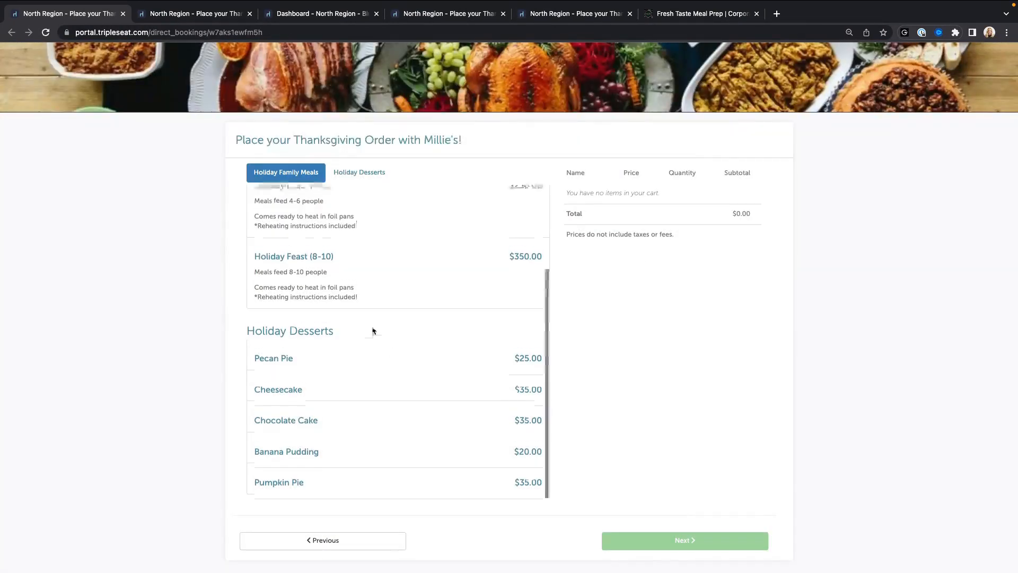
scroll(372, 330, up, 3)
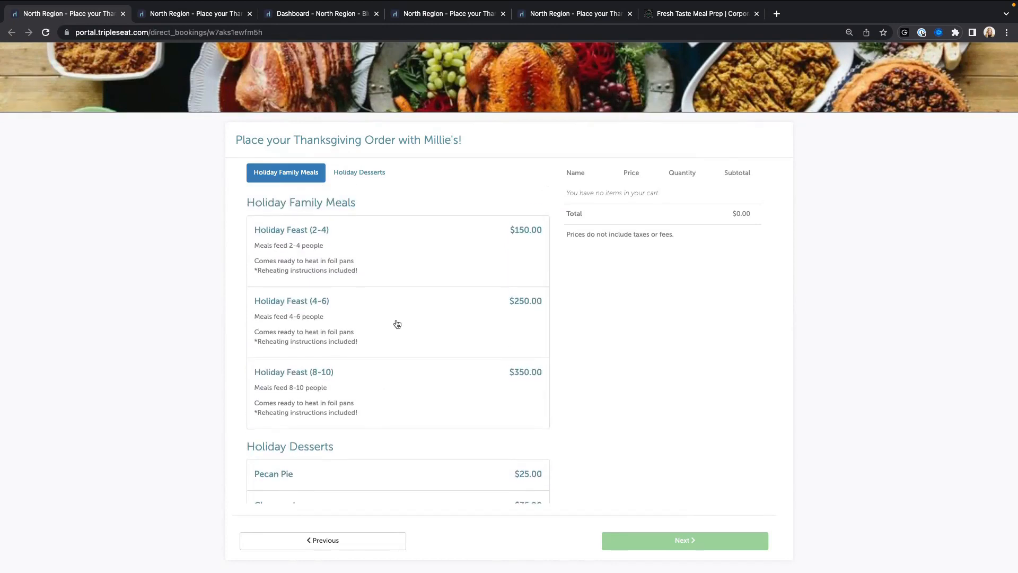
Step: Open Holiday Feast (4-6), read its reheating notes, and choose Turkey as the entree
click(293, 302)
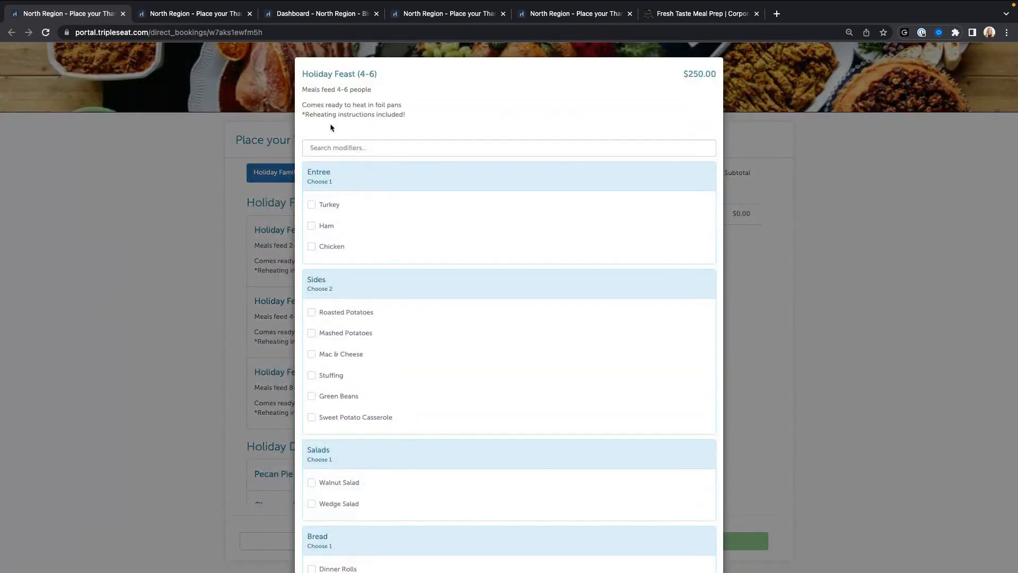
drag(304, 104, 403, 115)
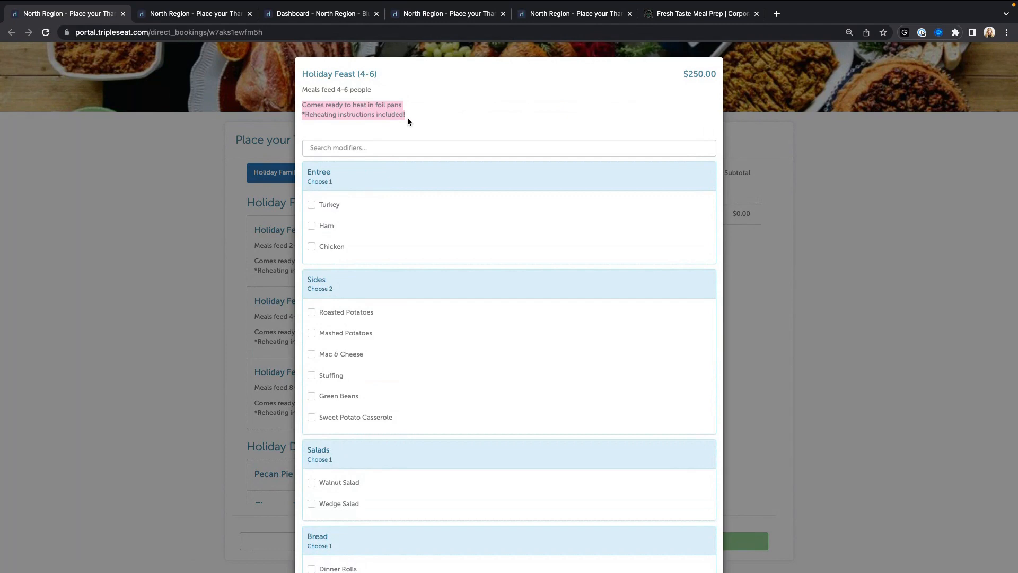
scroll(384, 161, down, 2)
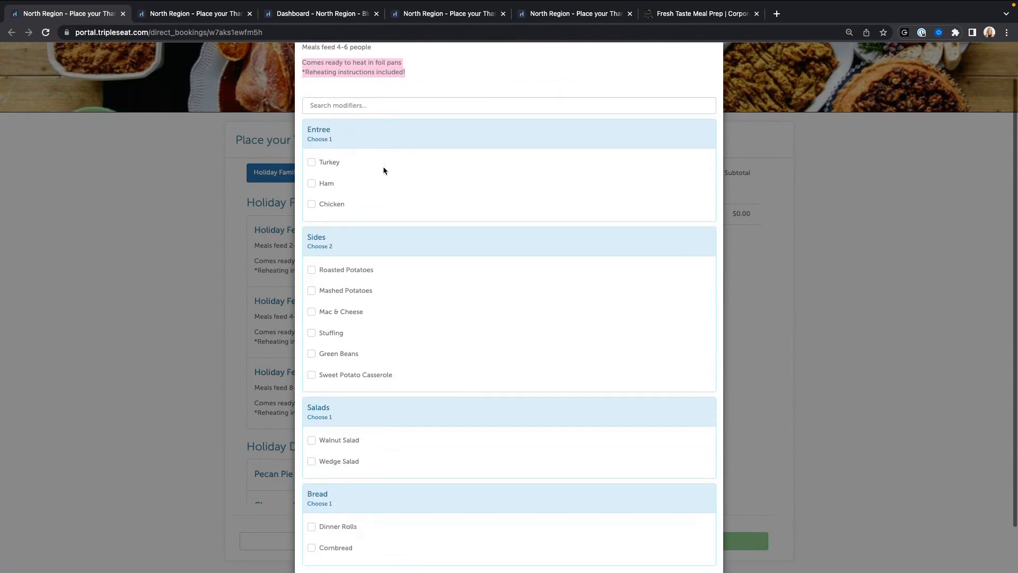
scroll(383, 168, down, 1)
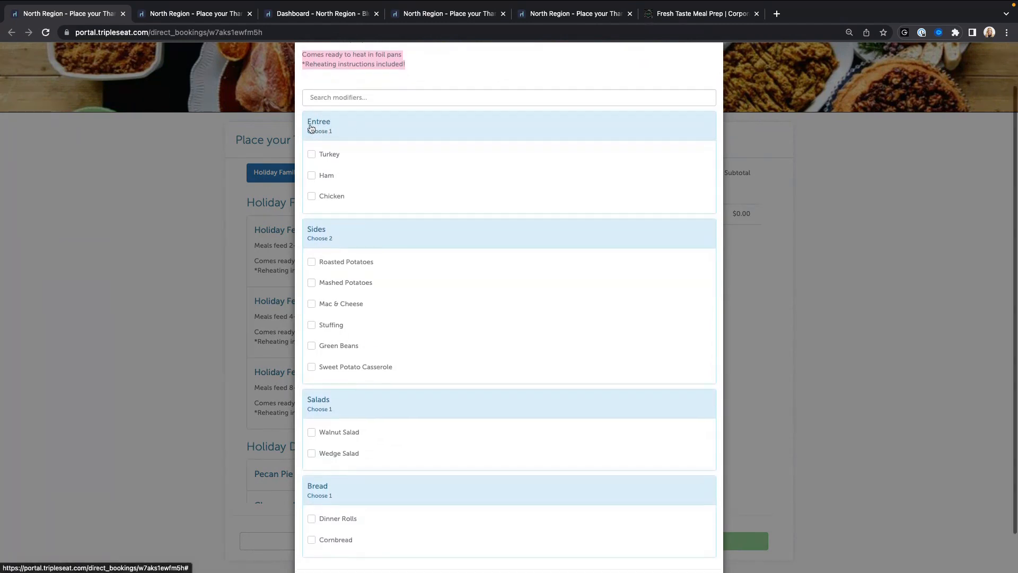
scroll(312, 129, down, 1)
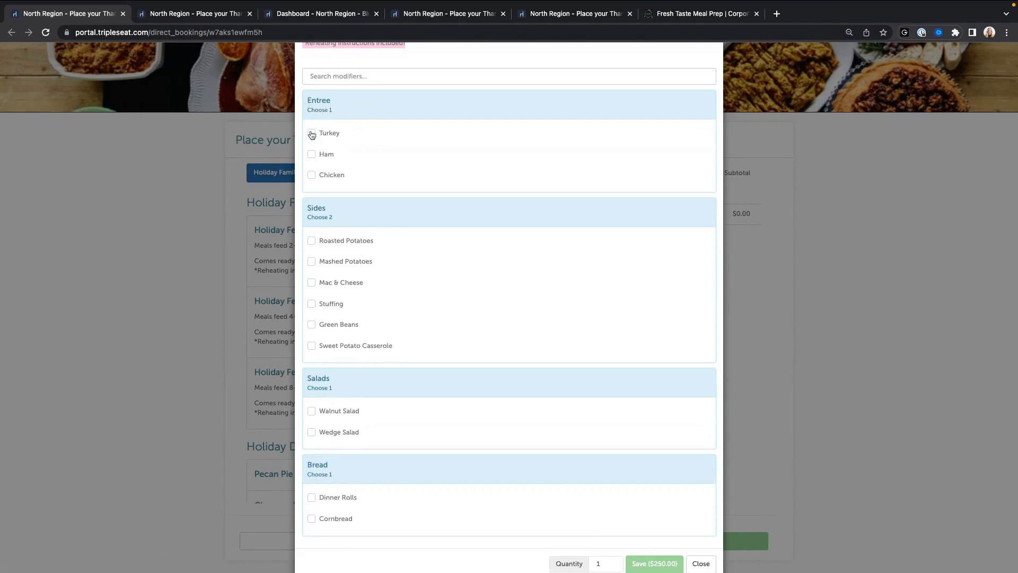
click(328, 135)
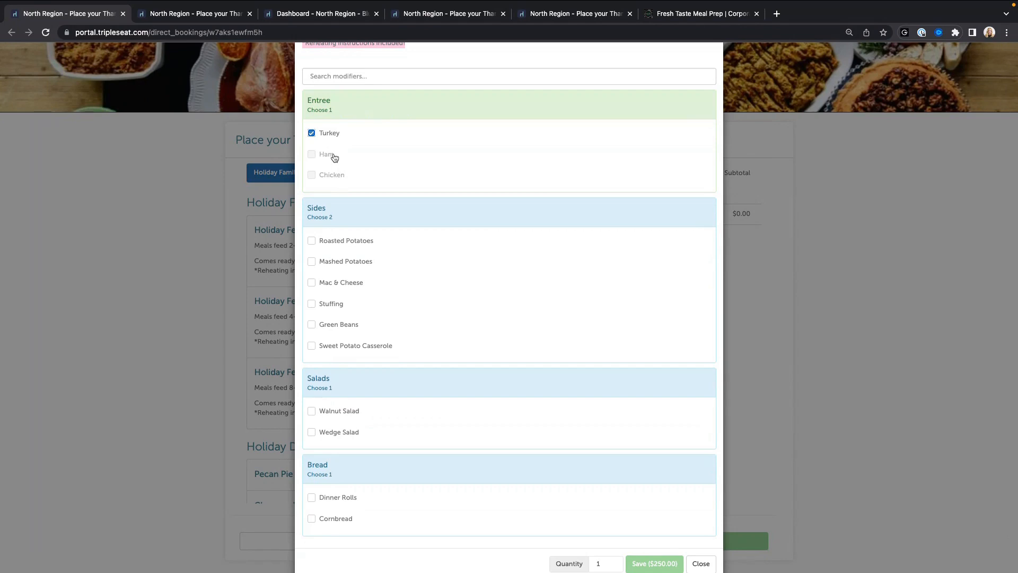
Step: Add Mashed Potatoes, Green Beans, Walnut Salad and Dinner Rolls, saving the feast at $250.00
scroll(343, 229, down, 1)
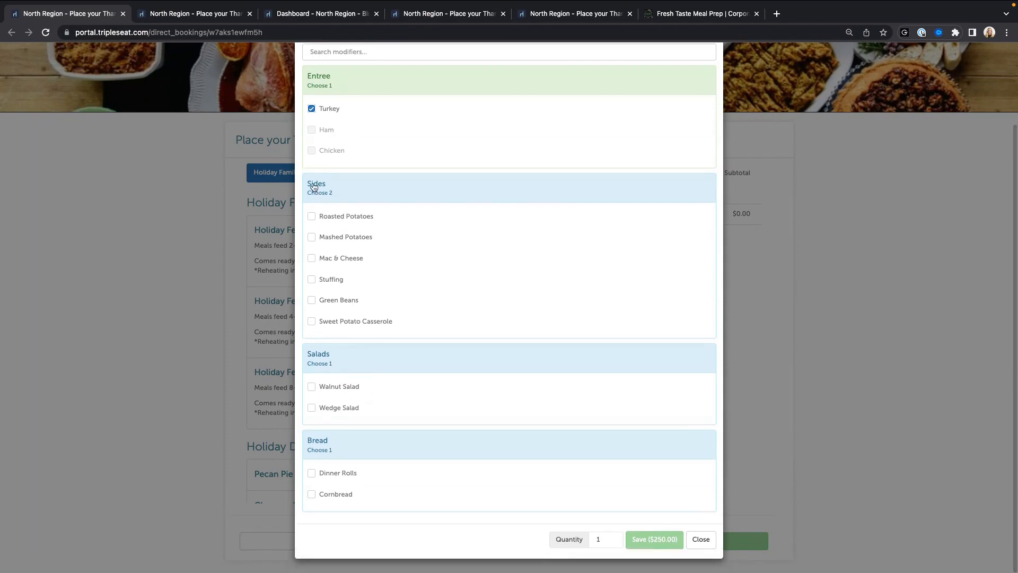
click(325, 241)
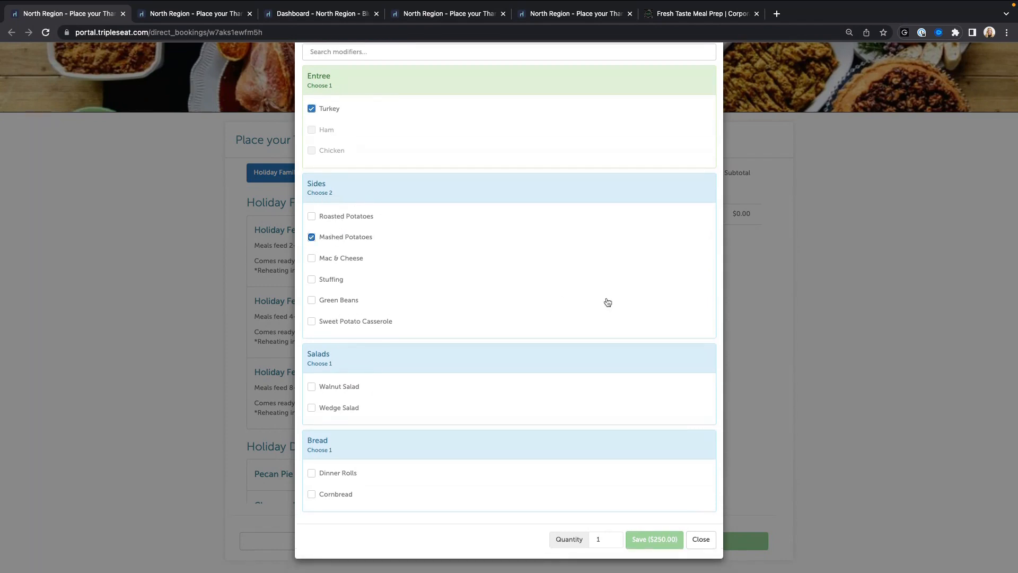
click(334, 300)
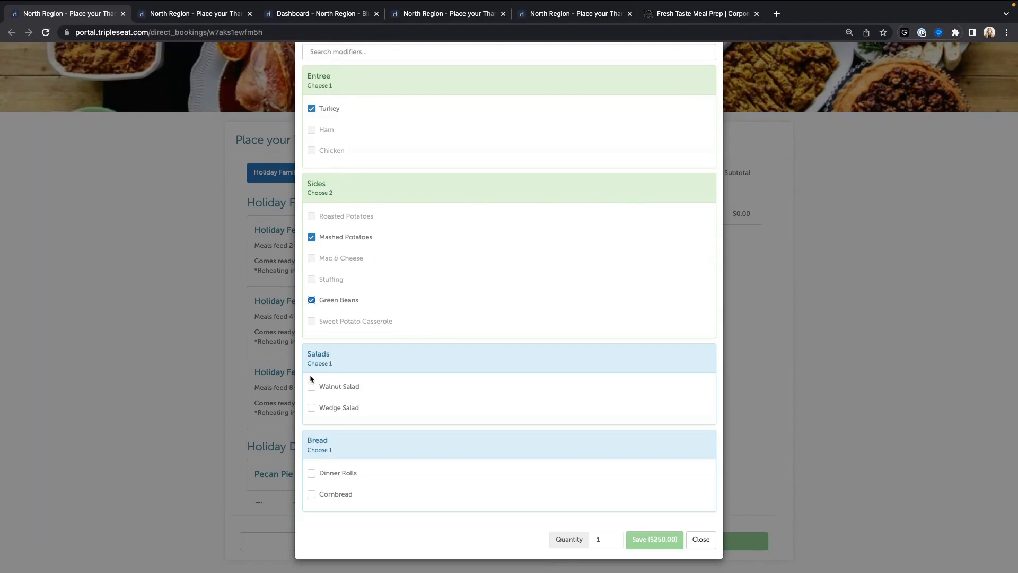
click(337, 386)
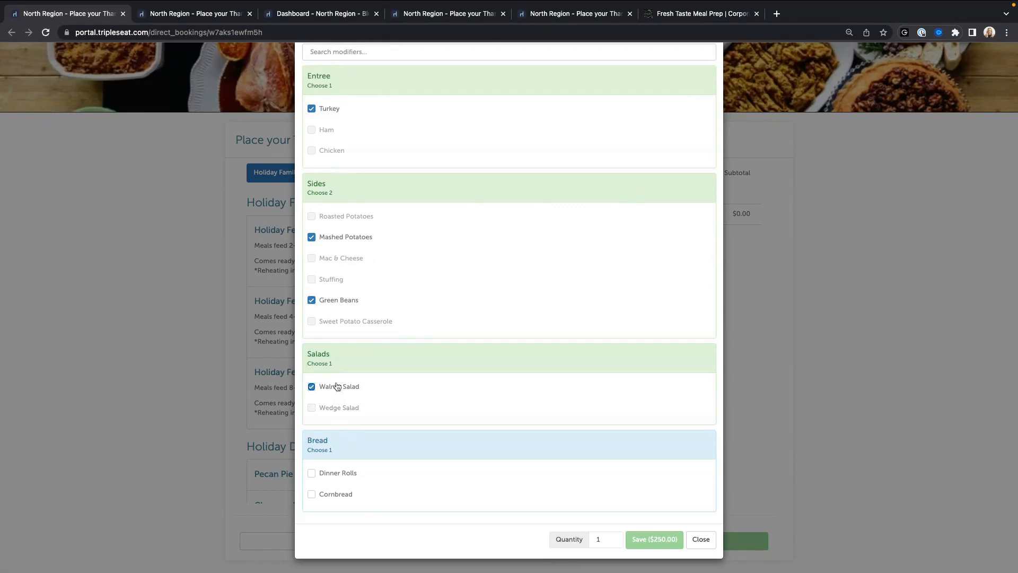
click(338, 476)
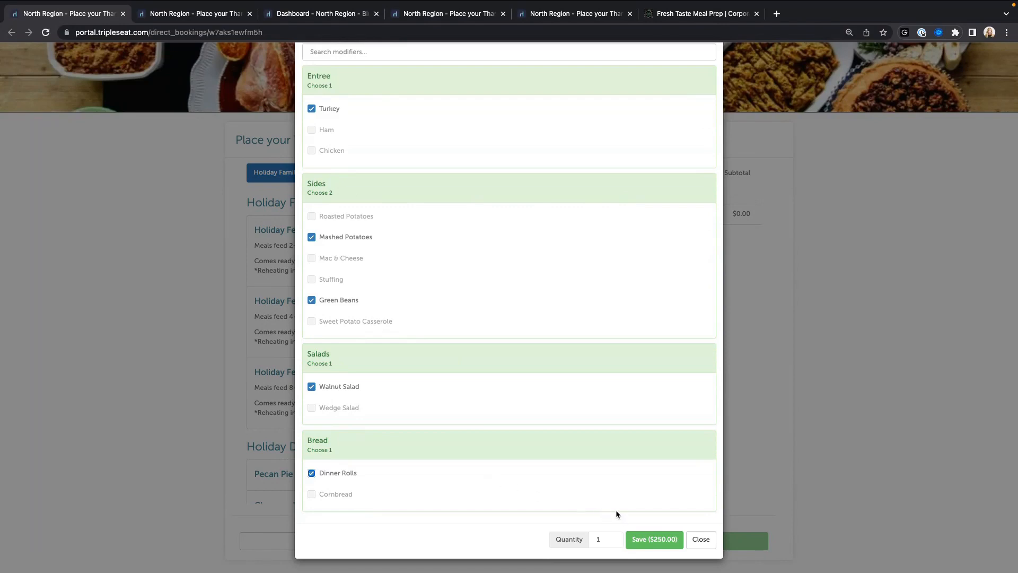
scroll(615, 510, up, 2)
scroll(615, 510, down, 2)
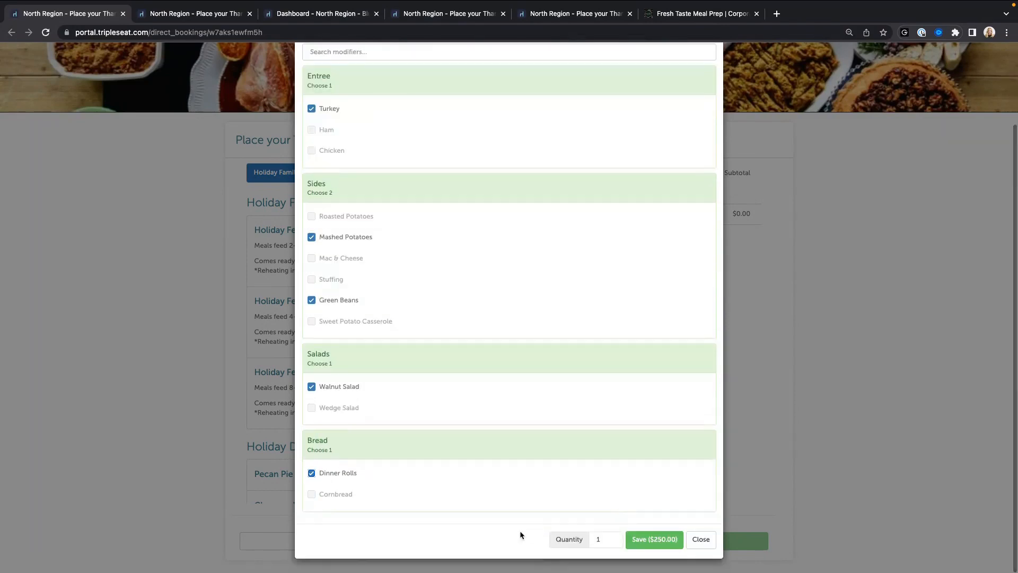
click(660, 539)
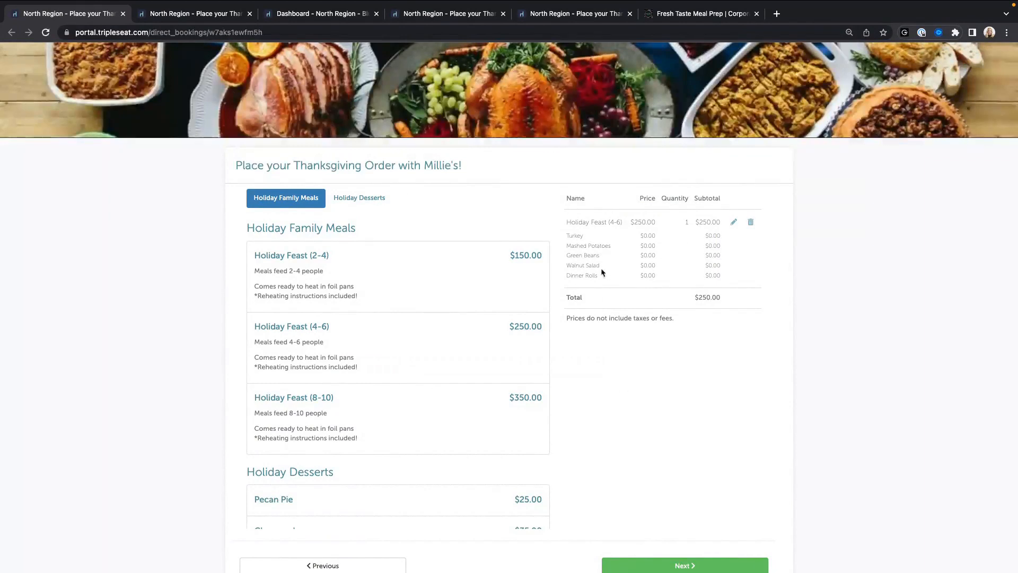
Step: Add one each of Pecan Pie, Cheesecake and Pumpkin Pie to the order
scroll(503, 326, down, 5)
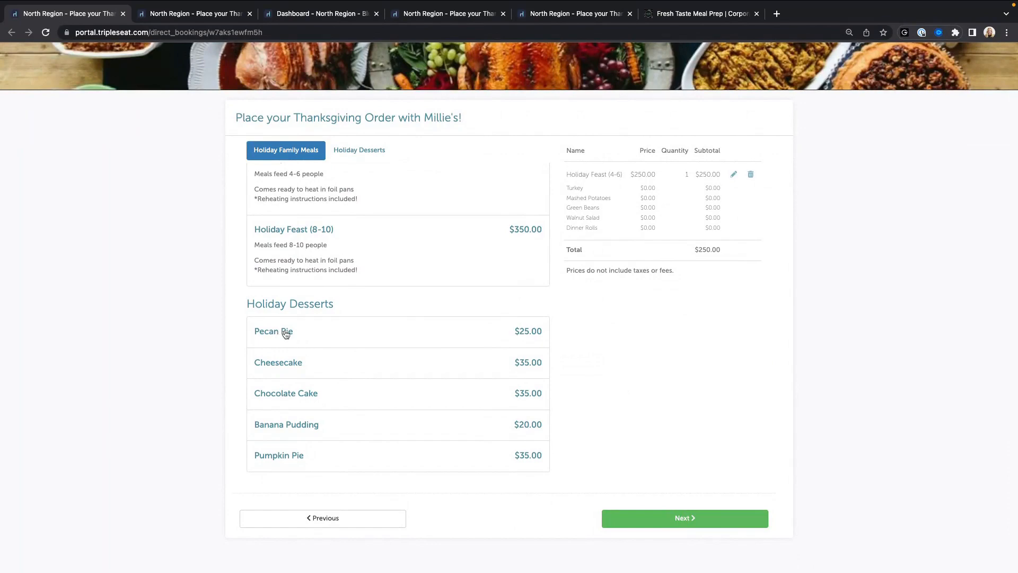
click(286, 334)
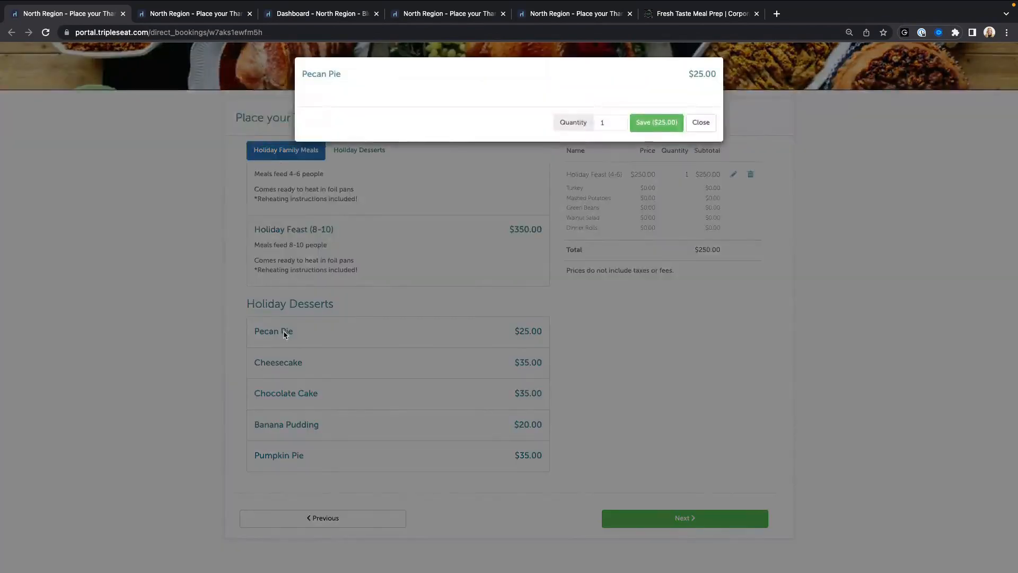
click(655, 123)
scroll(601, 359, down, 2)
scroll(380, 425, down, 5)
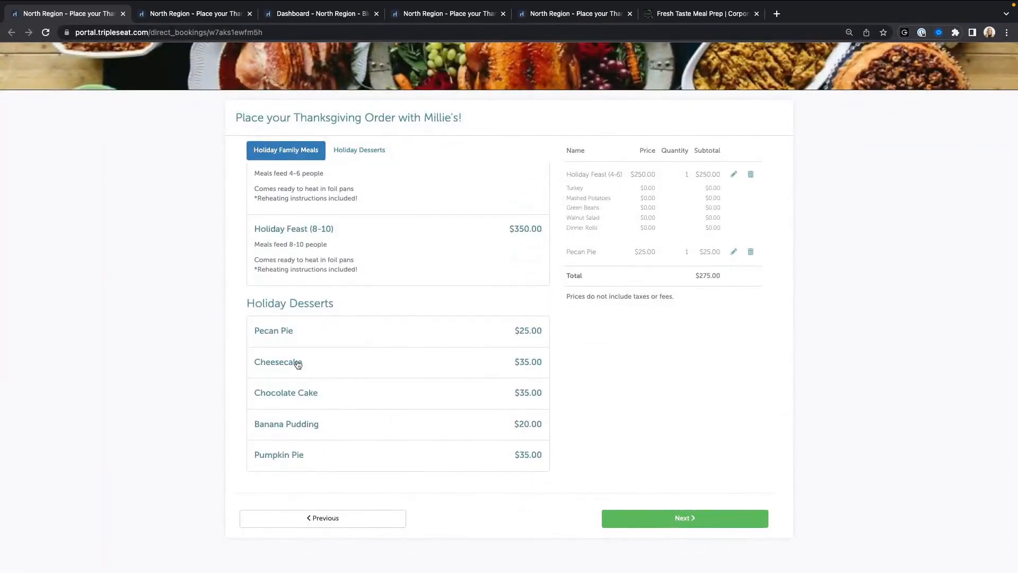
click(295, 362)
click(643, 122)
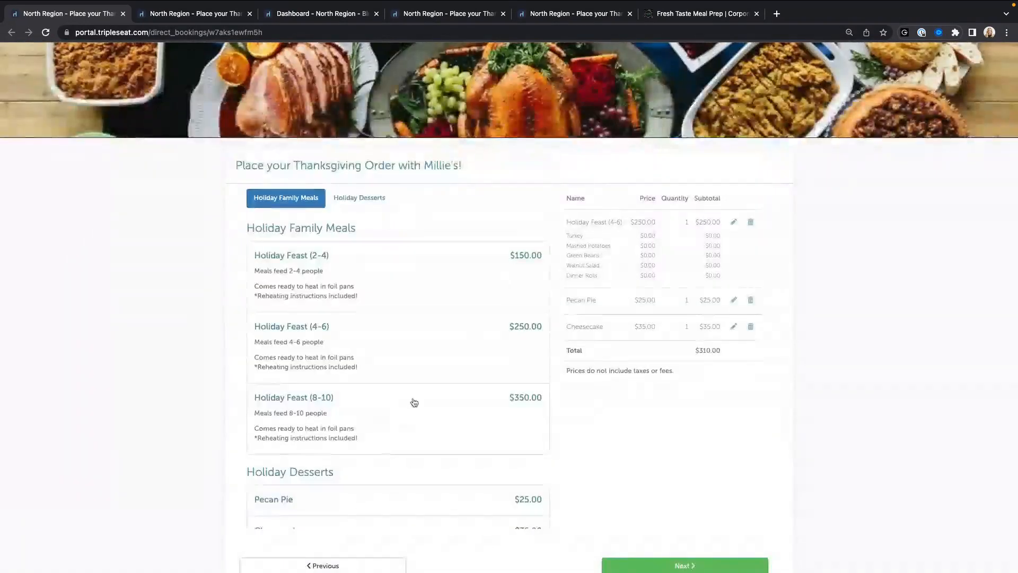
scroll(413, 402, down, 4)
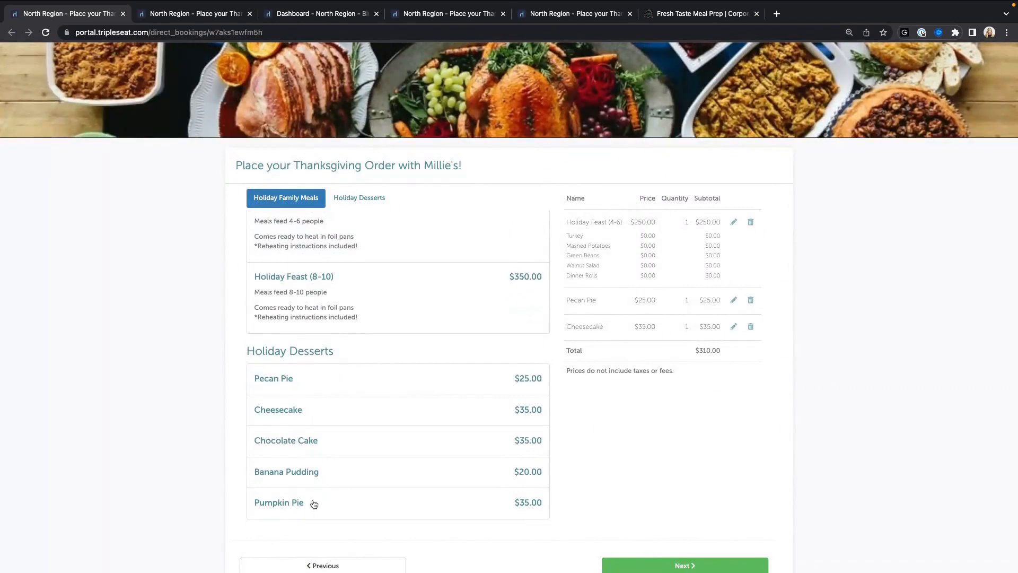
click(298, 504)
click(656, 123)
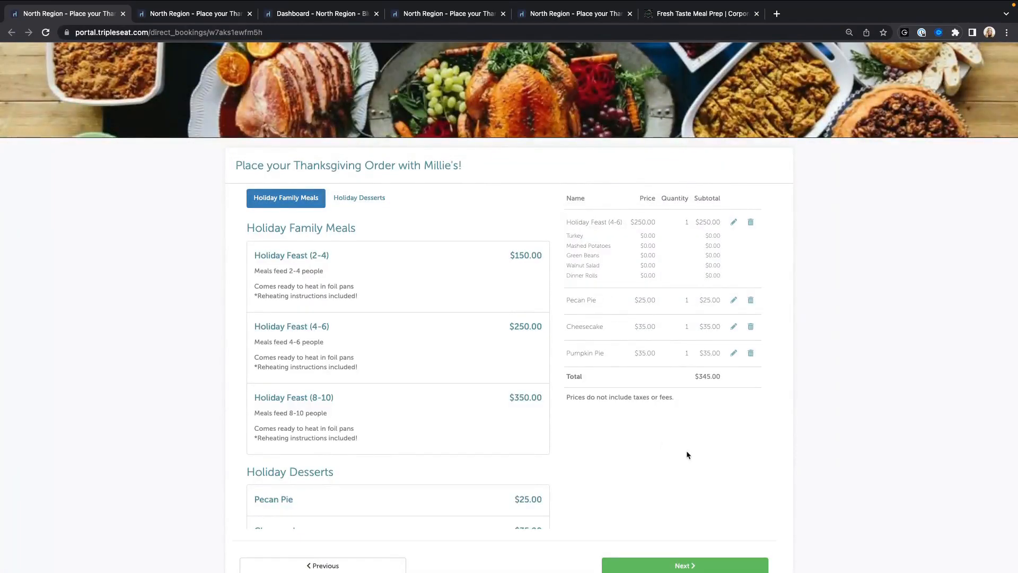
Step: Remove Pecan Pie from the cart and add Chocolate Cake instead
scroll(523, 229, down, 3)
scroll(659, 273, down, 1)
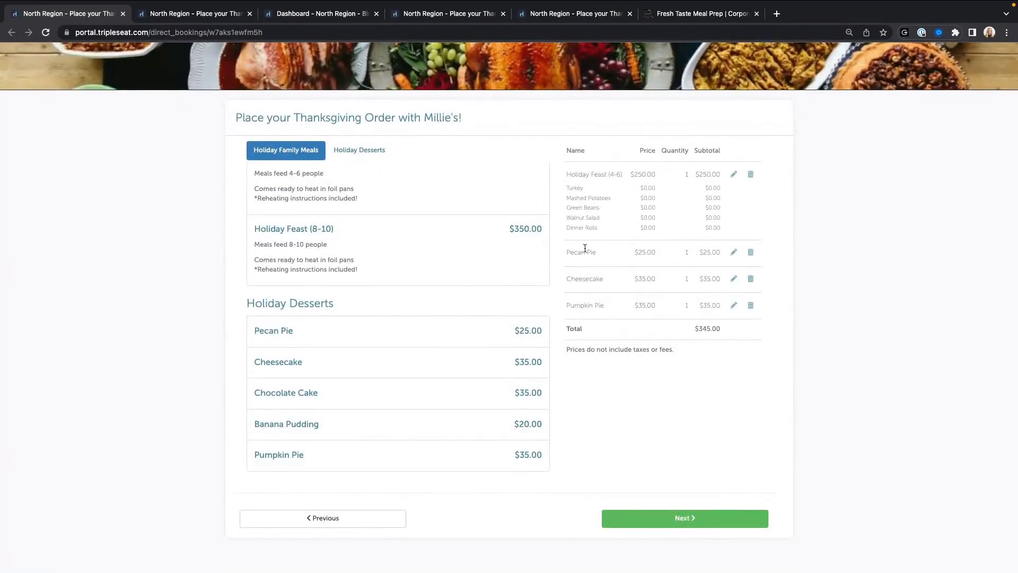
click(751, 252)
scroll(441, 419, down, 5)
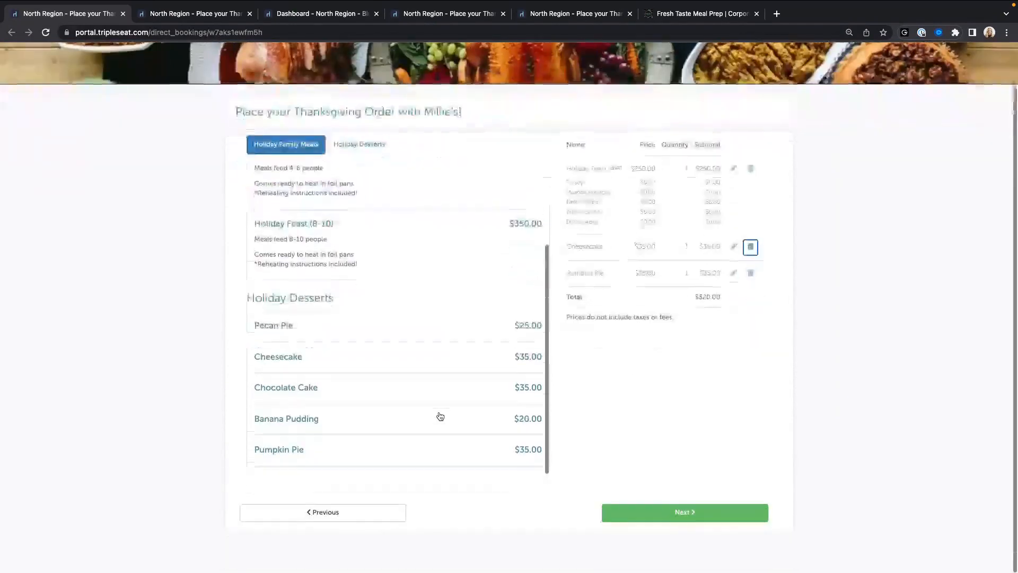
click(302, 393)
click(656, 123)
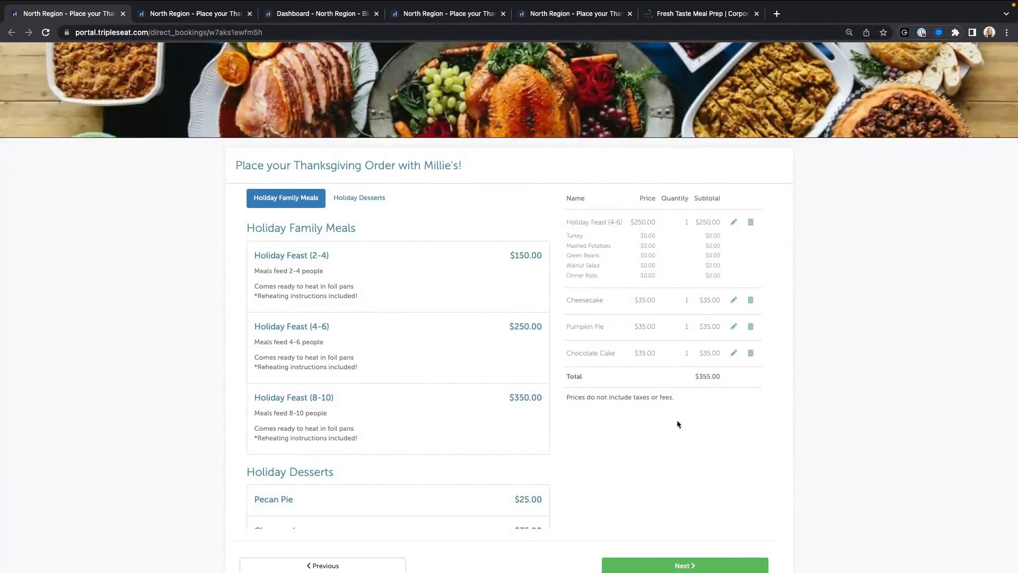
Step: Review the $355.00 cart and taxes note, then continue to contact details
drag(567, 397, 678, 396)
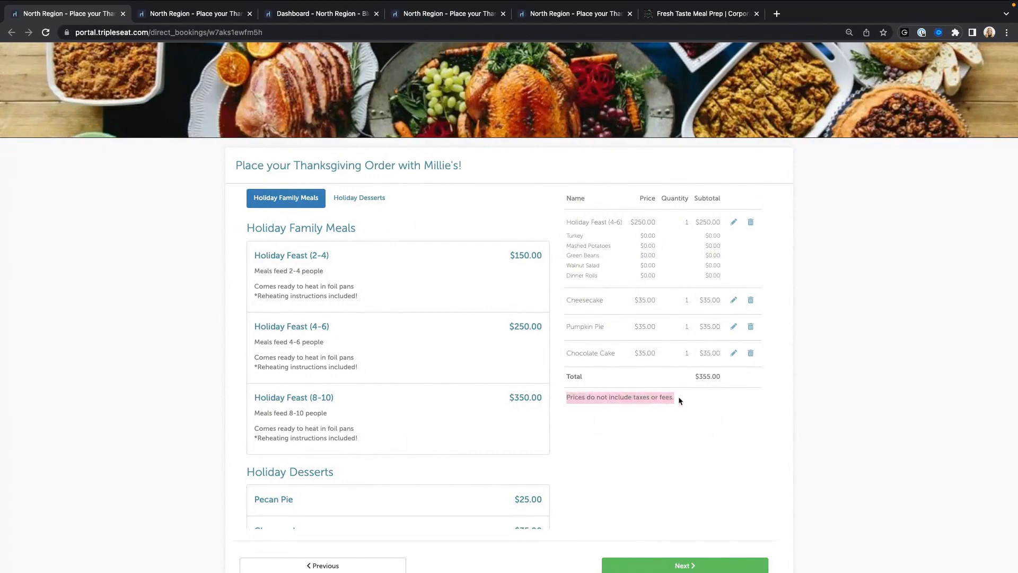
click(651, 418)
scroll(614, 375, down, 2)
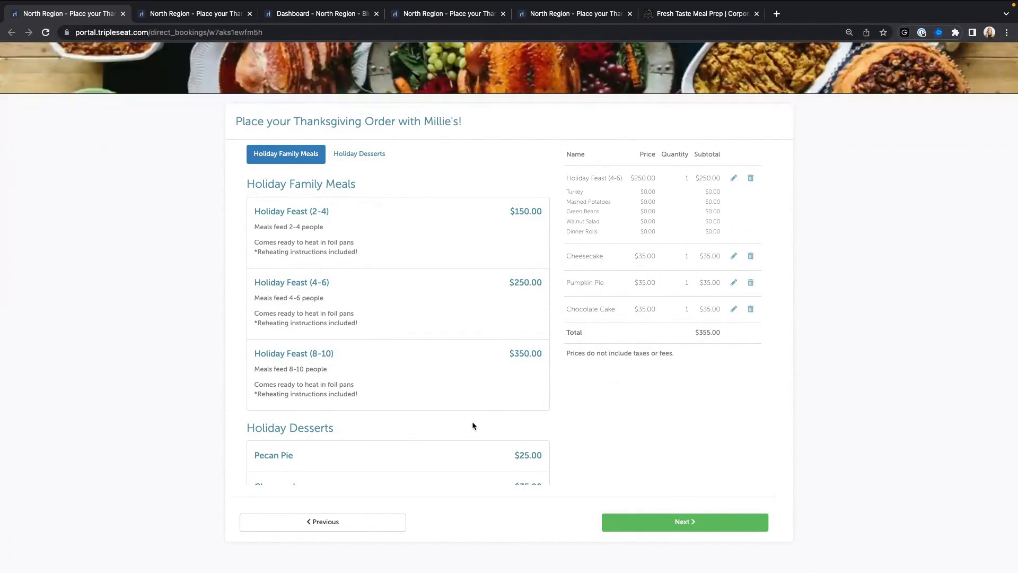
scroll(406, 389, down, 3)
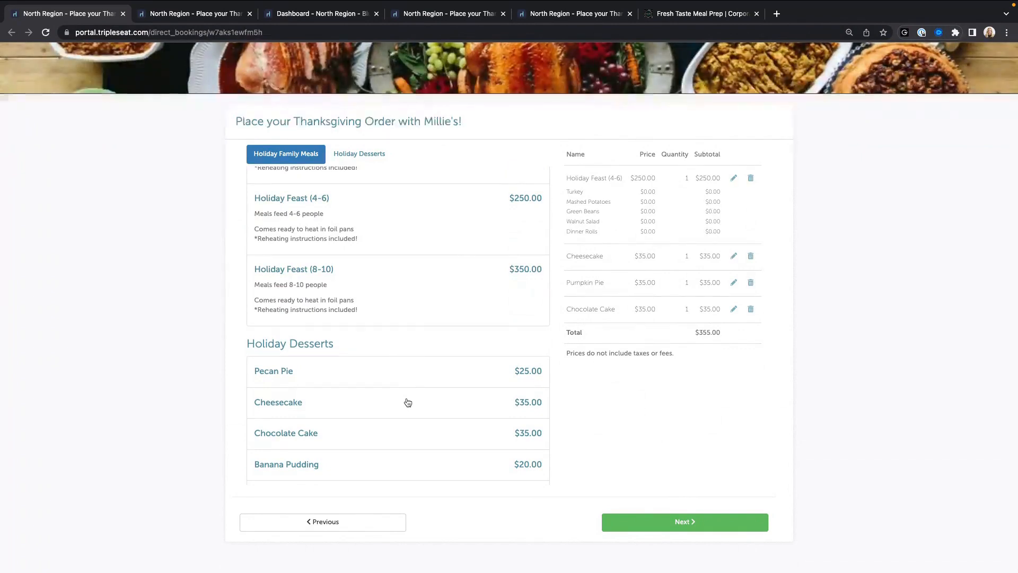
scroll(416, 400, down, 1)
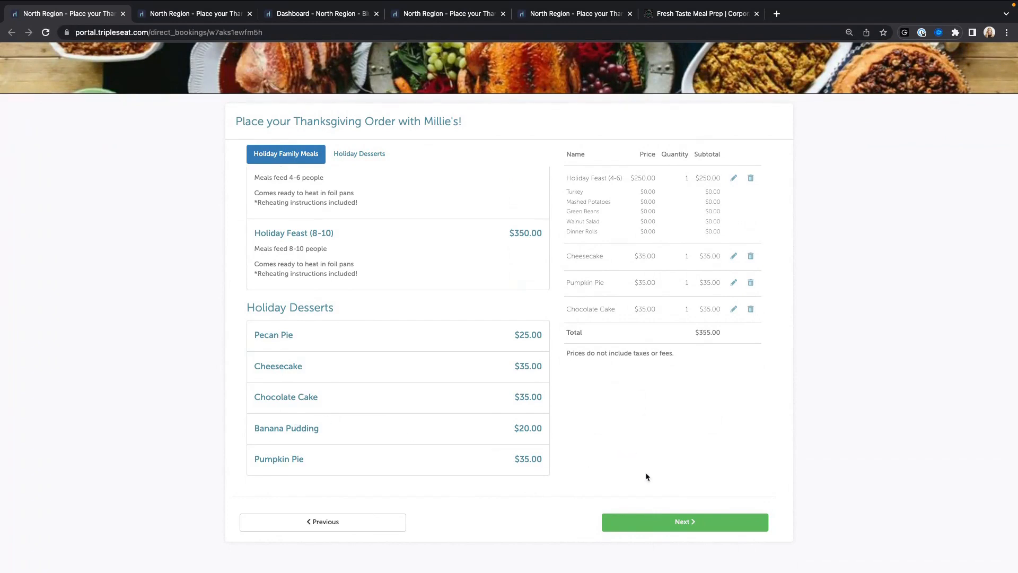
click(693, 523)
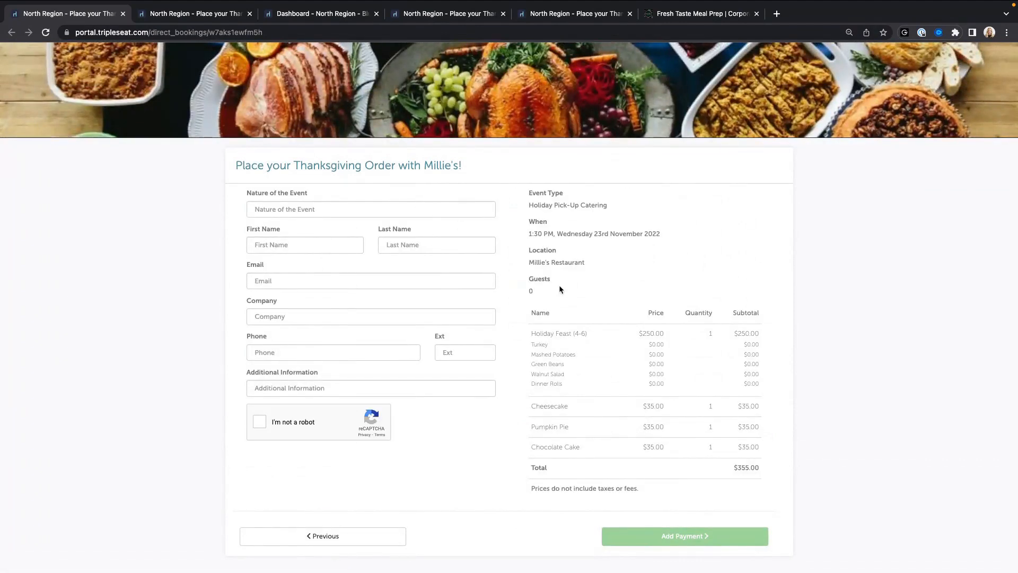
Step: Enter Thanksgiving as the Nature of the Event
scroll(559, 284, down, 1)
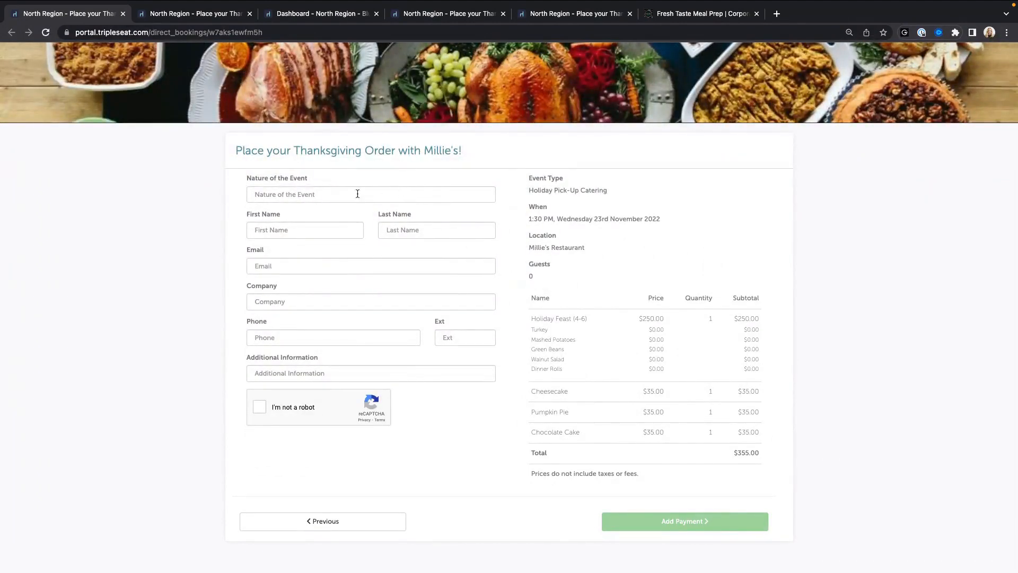
drag(247, 179, 321, 187)
click(318, 192)
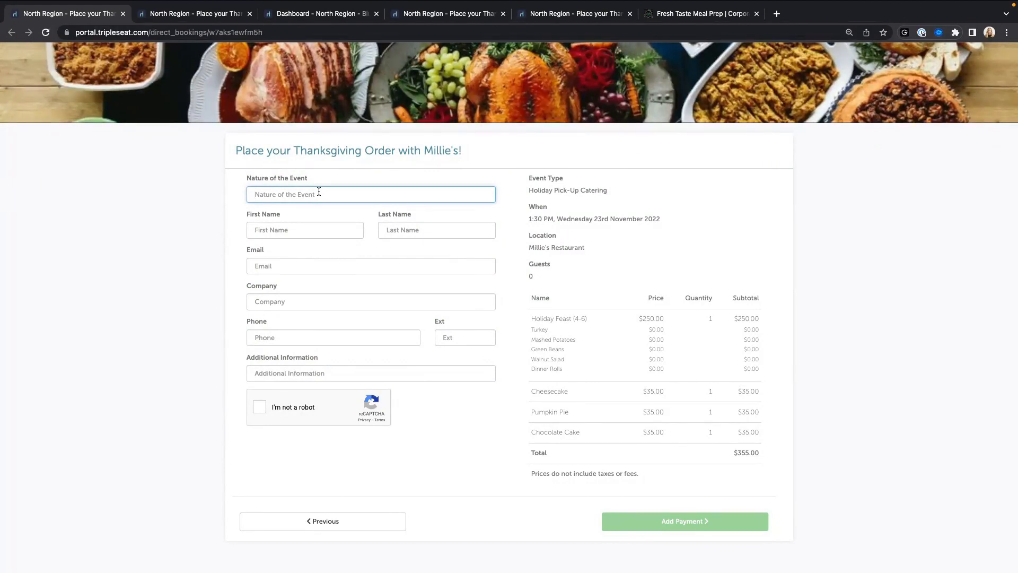
text(Thanksgiving)
Step: Fill in the contact's first name, last name and e-mail address
click(320, 232)
text(Sarah)
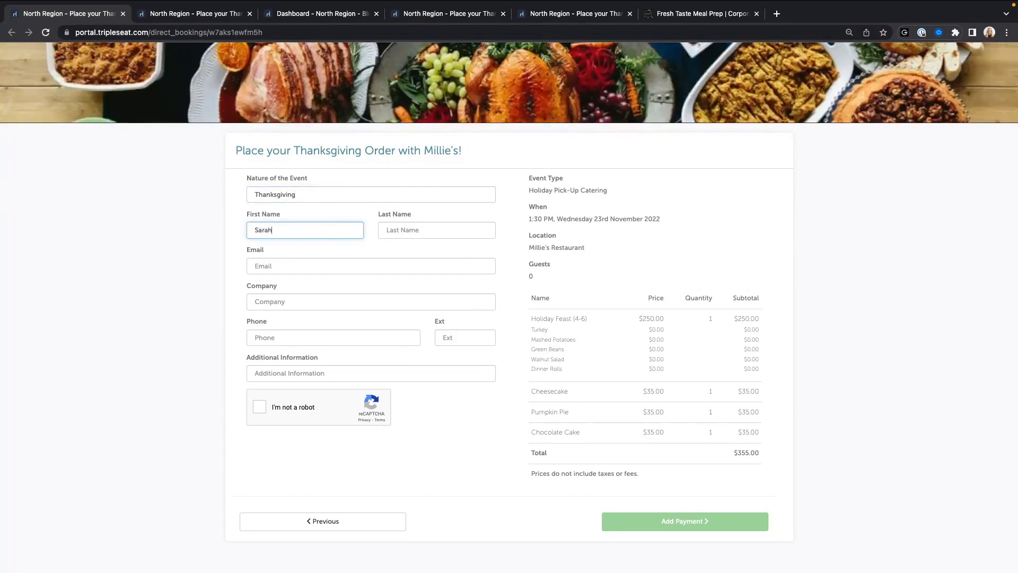
key(Tab)
text(Tripleseat)
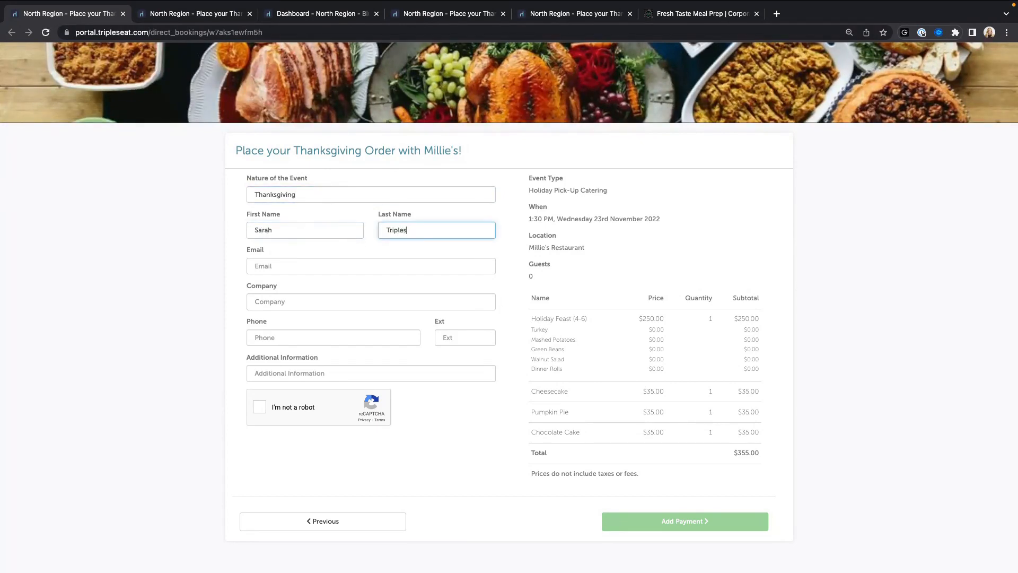
key(Tab)
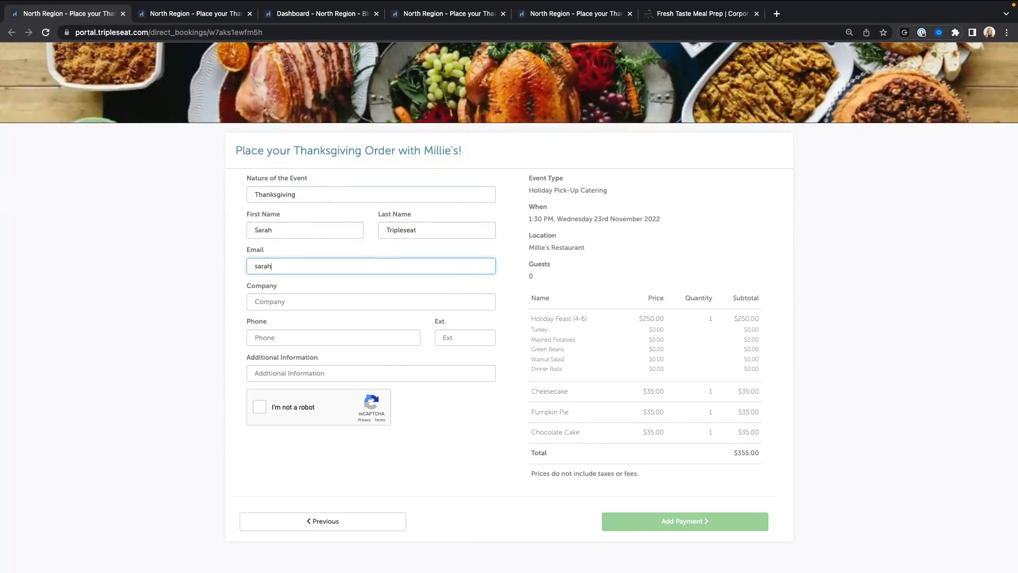
Step: Enter Tripleseat as the company and the contact's phone number
key(Tab)
text(Triplesea)
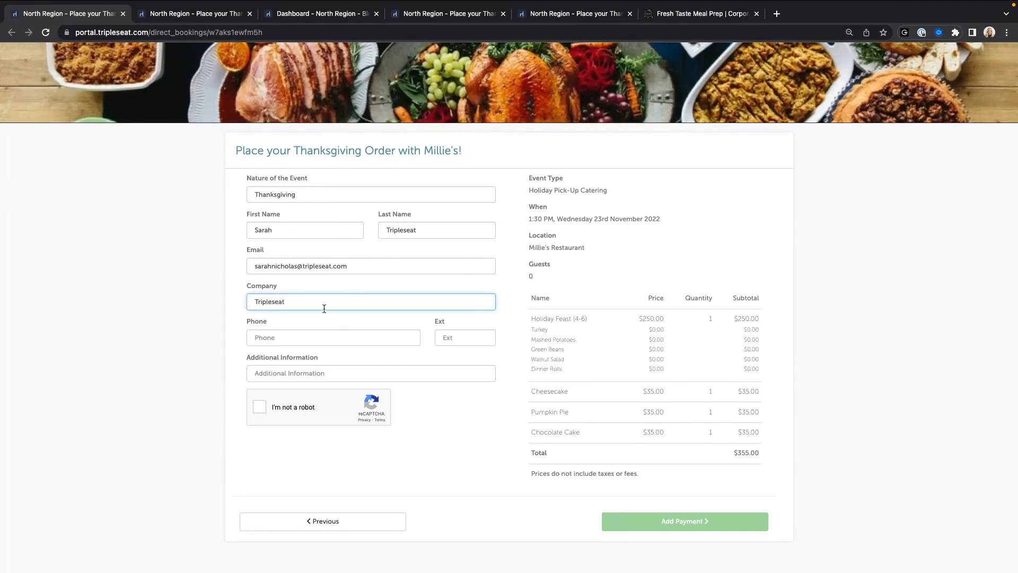
click(316, 340)
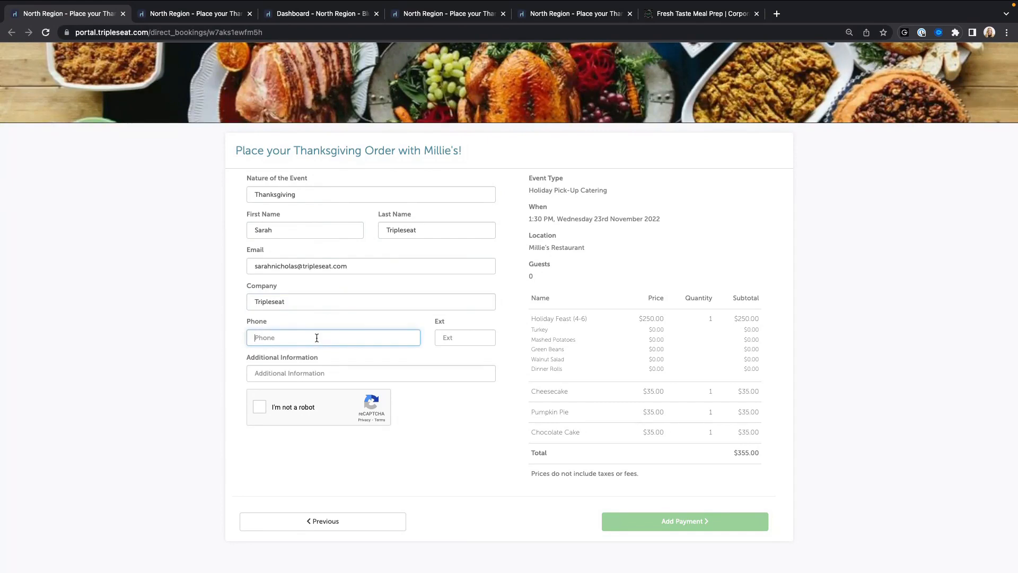
text(444-333-2222)
click(315, 371)
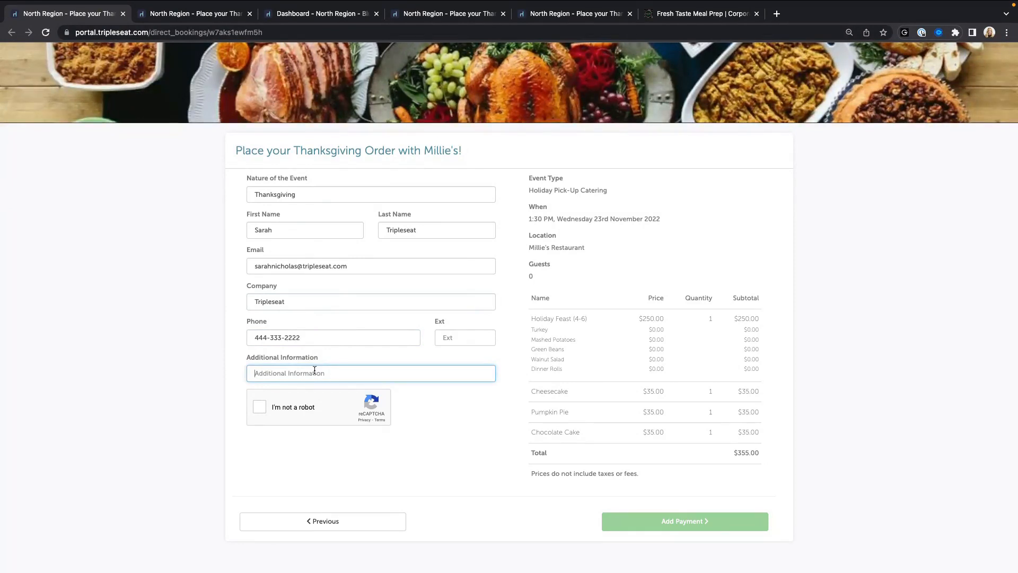
drag(247, 358, 320, 358)
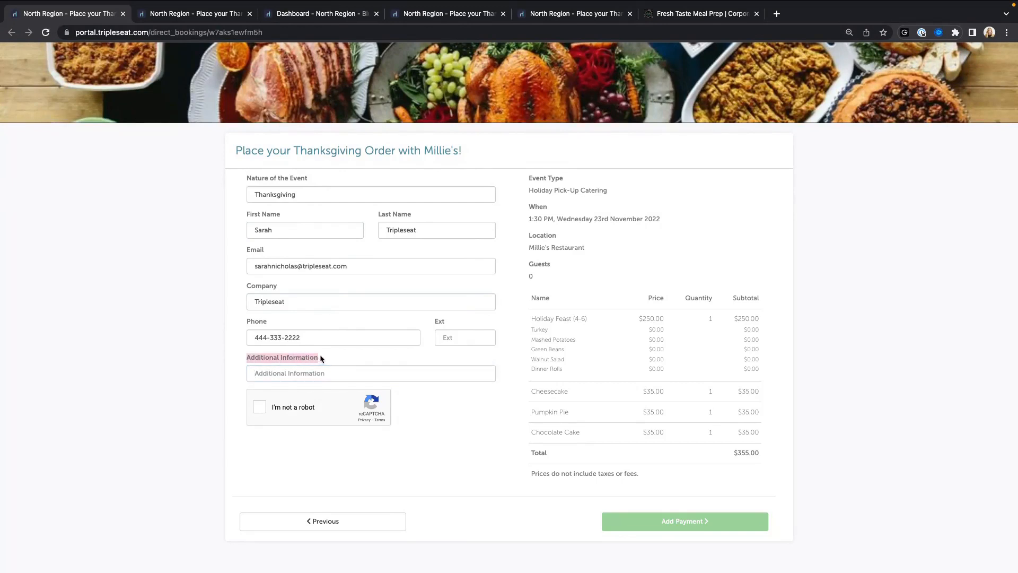
click(319, 370)
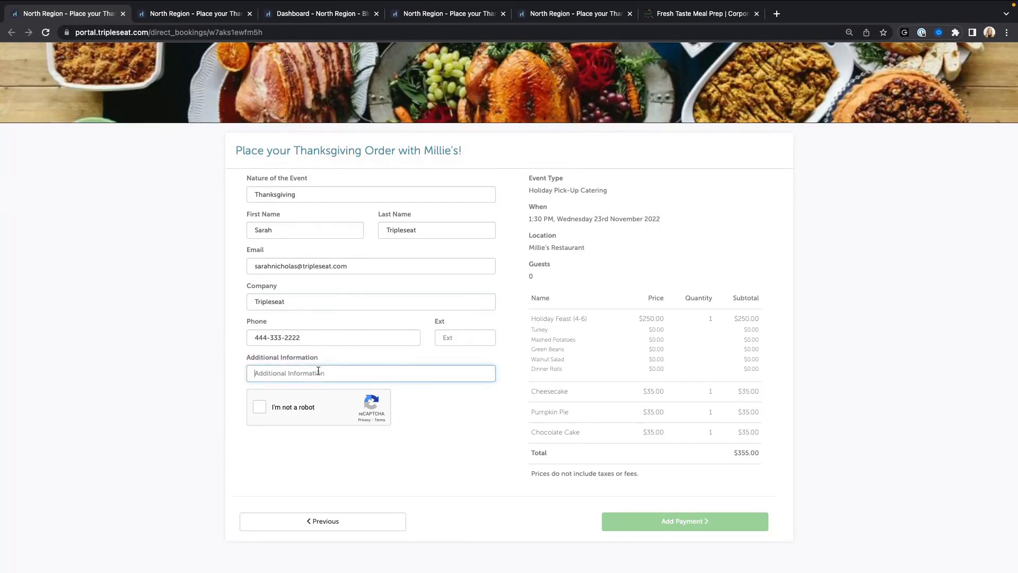
Step: Pass the not-a-robot check, note the taxes-and-fees disclaimer, and bring up the payment terms
click(260, 407)
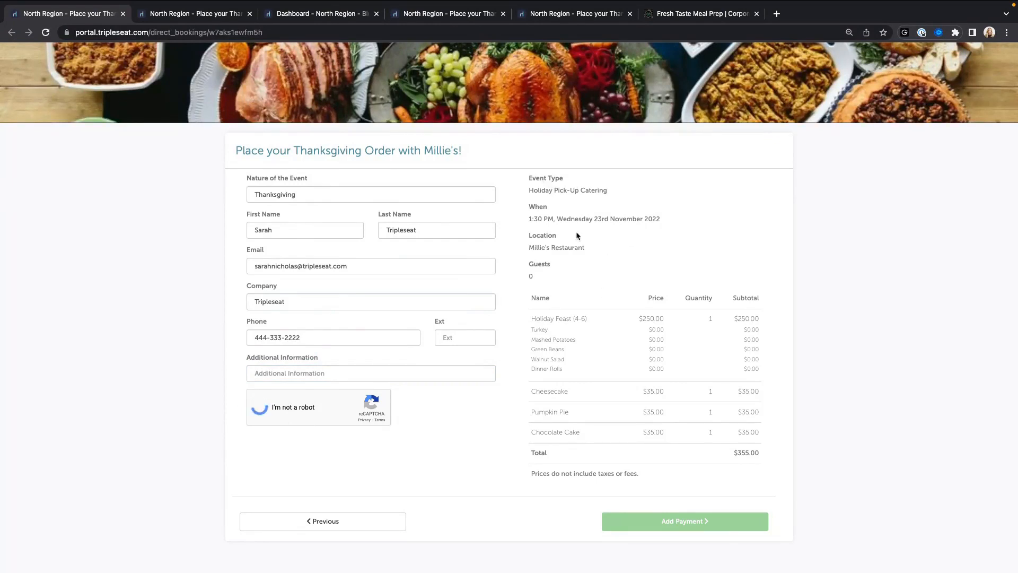
scroll(638, 344, down, 1)
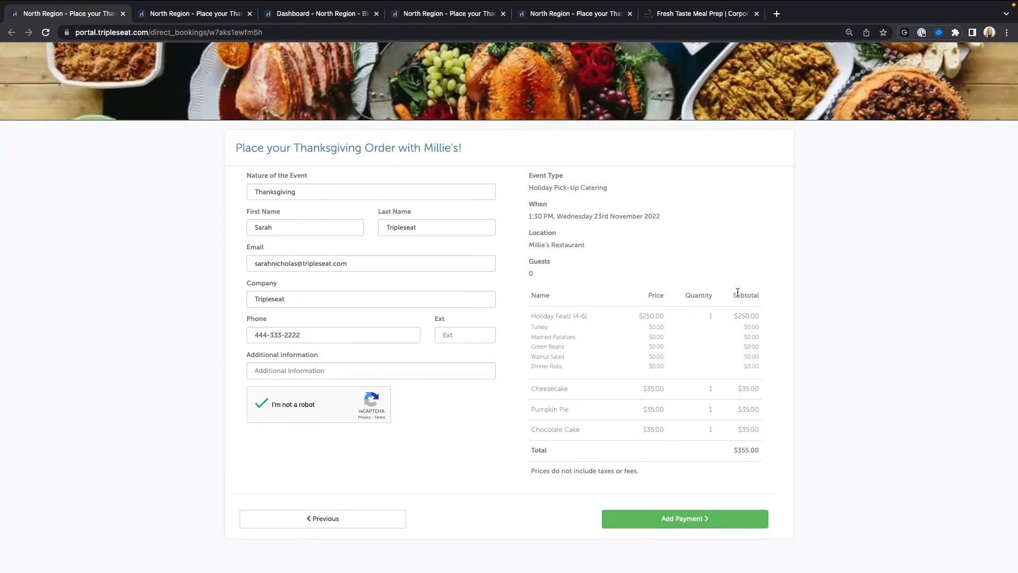
drag(535, 472, 635, 471)
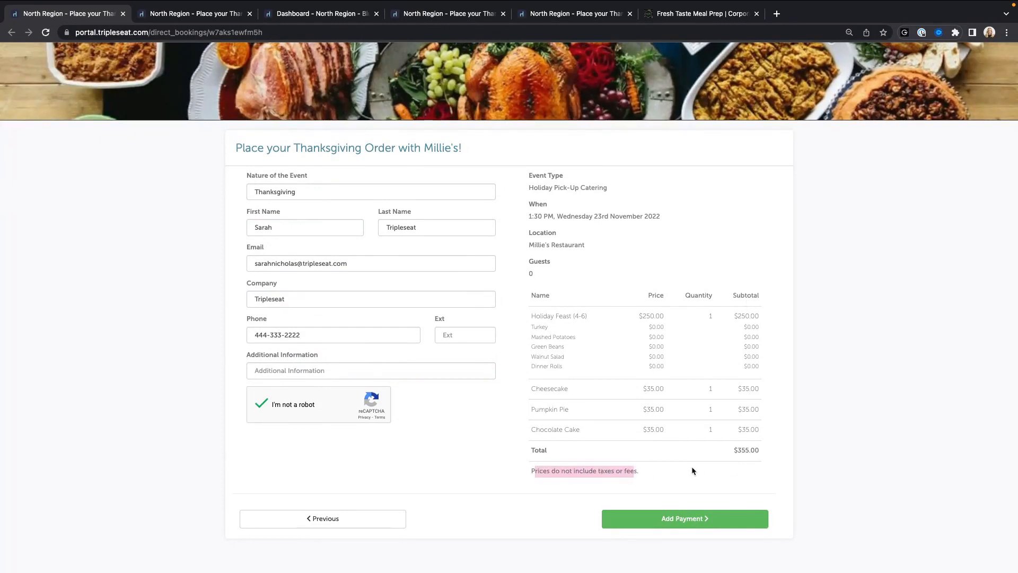
click(678, 479)
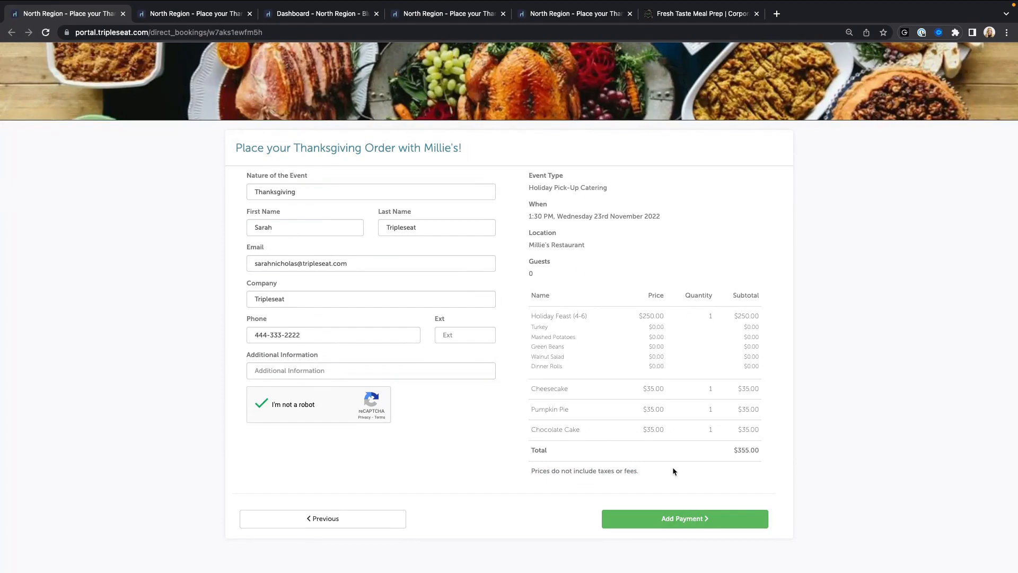
click(659, 523)
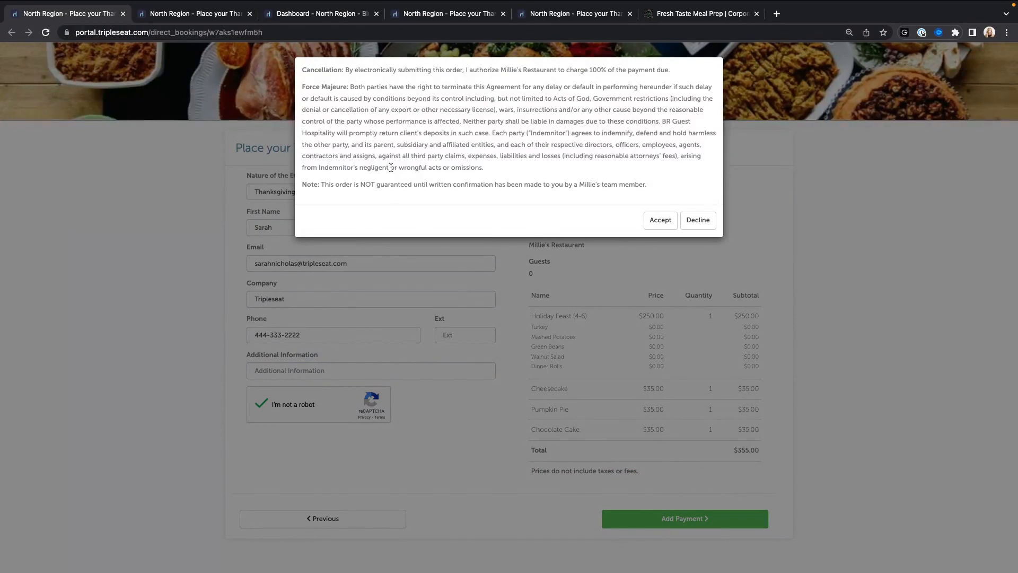
Step: Accept the terms, review the payment summary, and show the $480.21 order confirmation
click(657, 219)
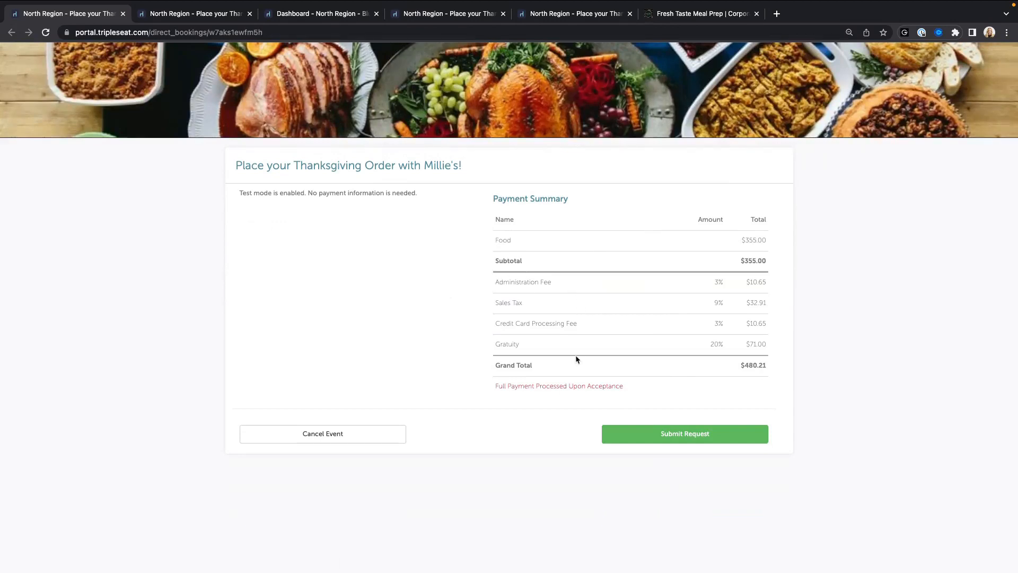
drag(494, 389, 625, 388)
click(624, 388)
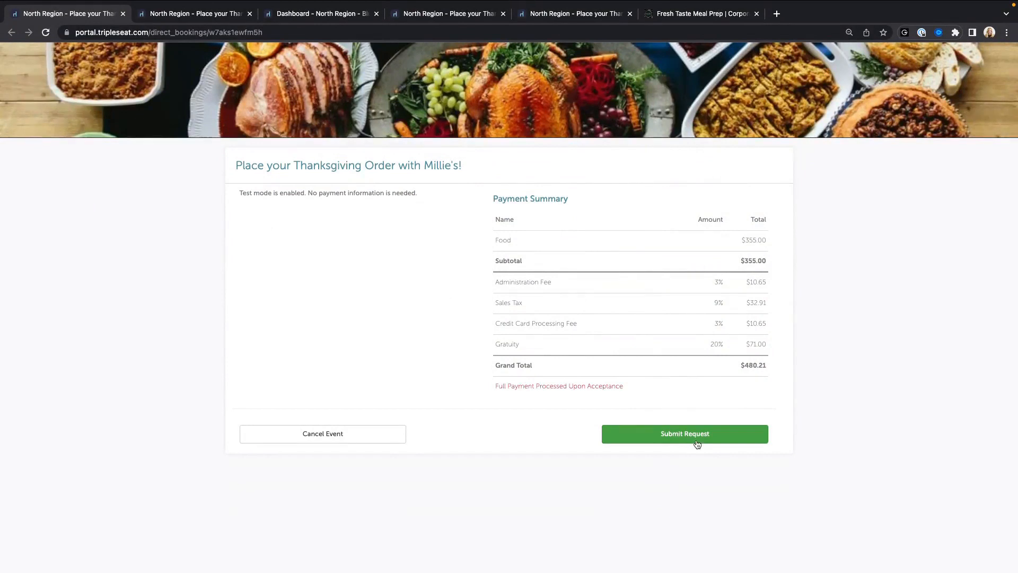
click(210, 15)
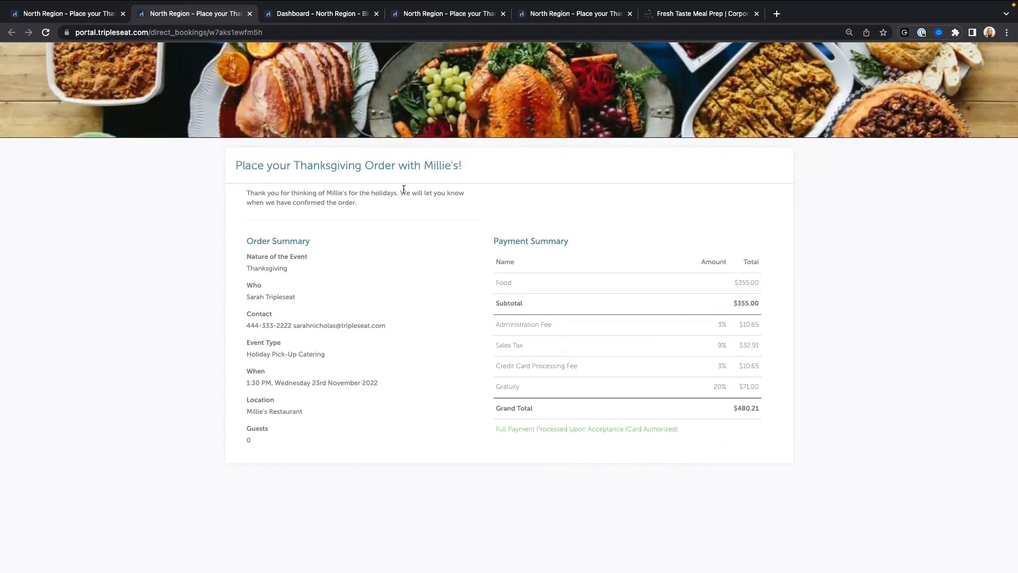
drag(399, 193, 464, 202)
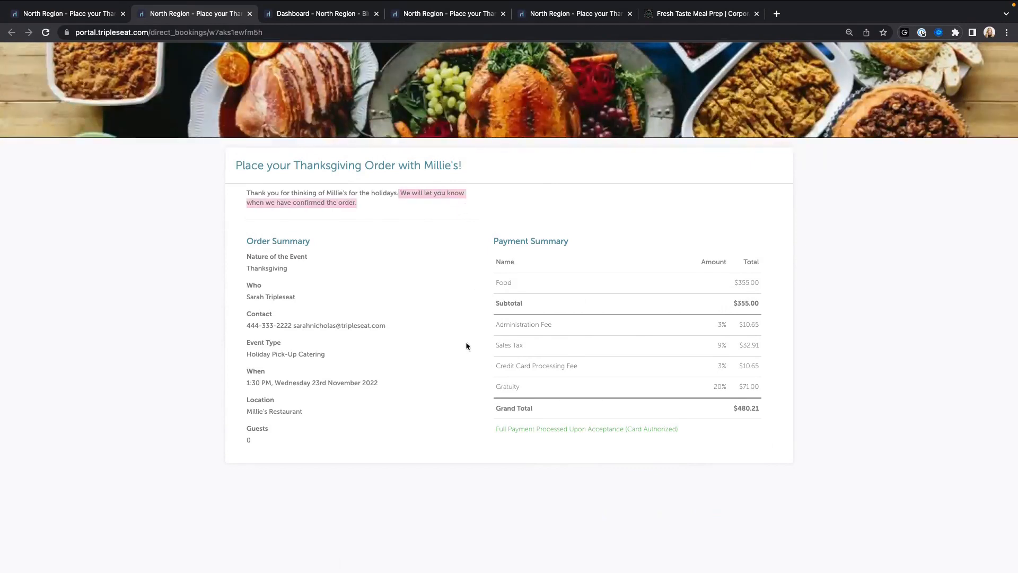
drag(495, 429, 684, 430)
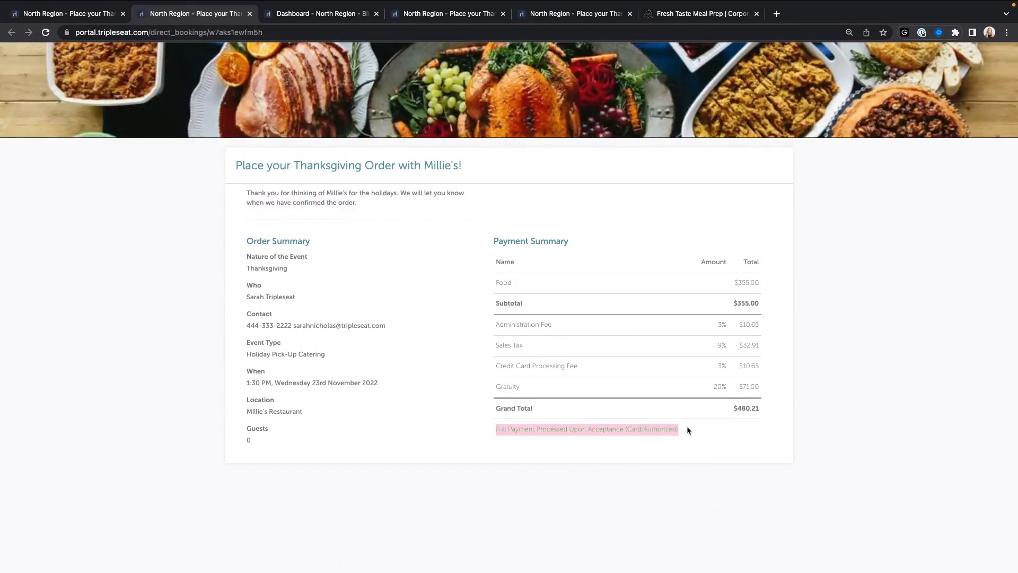
click(689, 430)
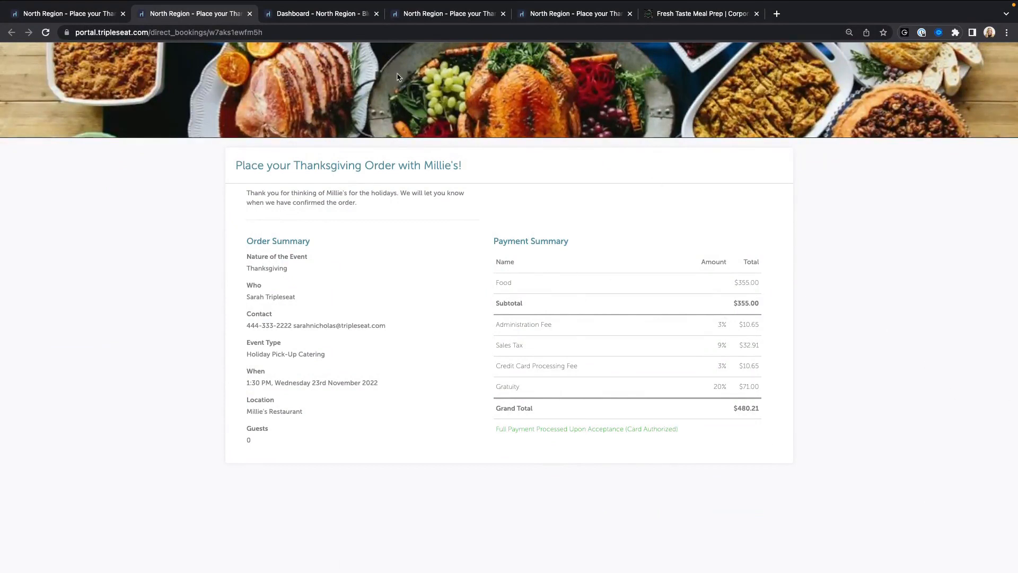
Step: Find the $355.00 Nov 23, 1:30 pm Thanksgiving order under New TripleseatDirect Events
click(291, 14)
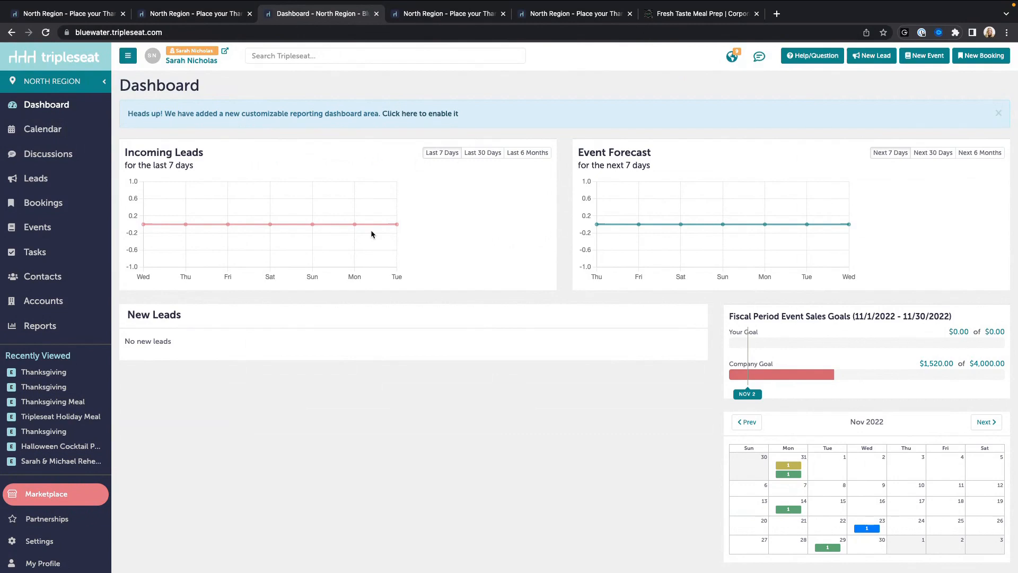
scroll(251, 153, down, 3)
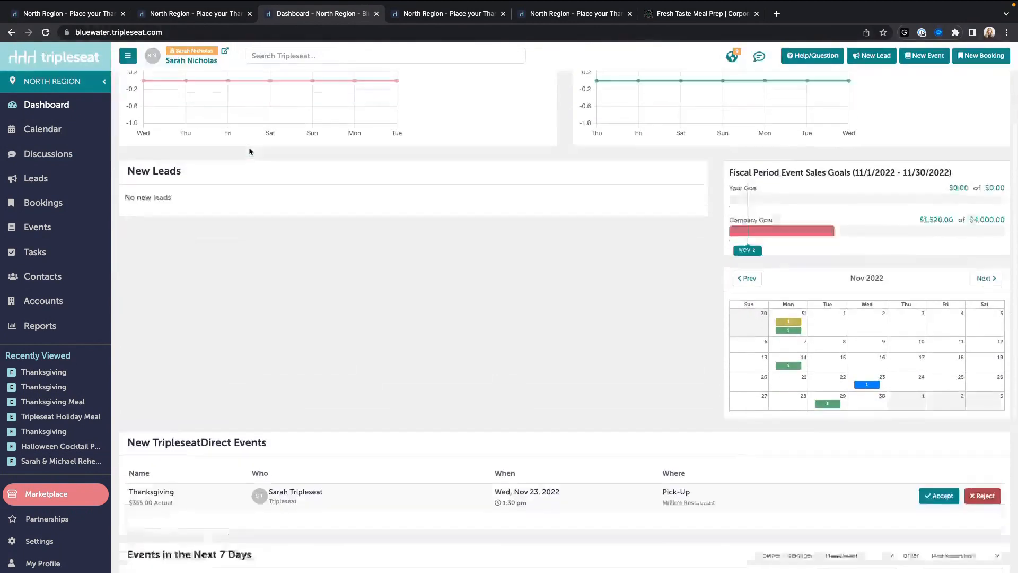
scroll(249, 147, down, 3)
drag(128, 260, 311, 266)
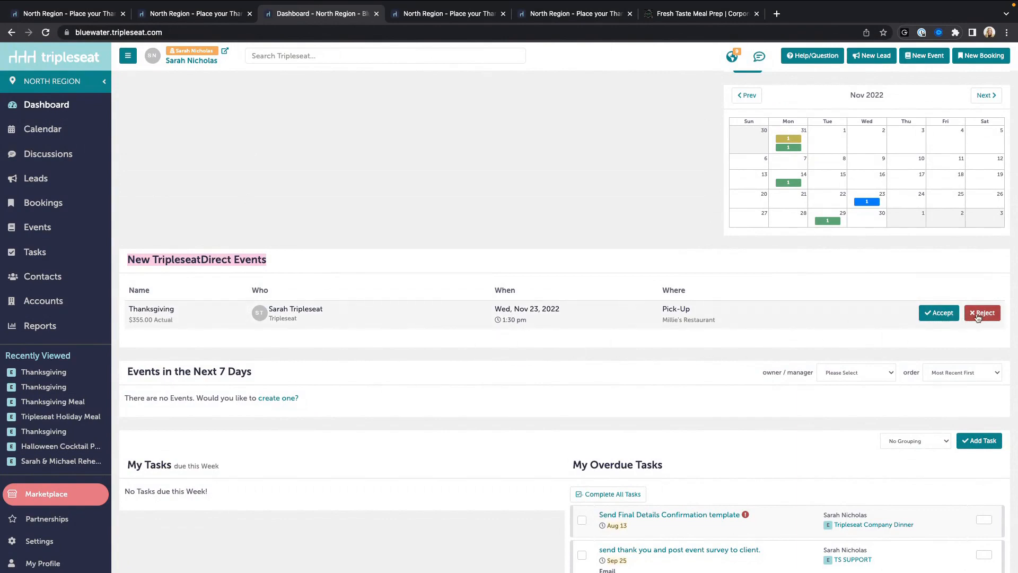
scroll(562, 330, down, 1)
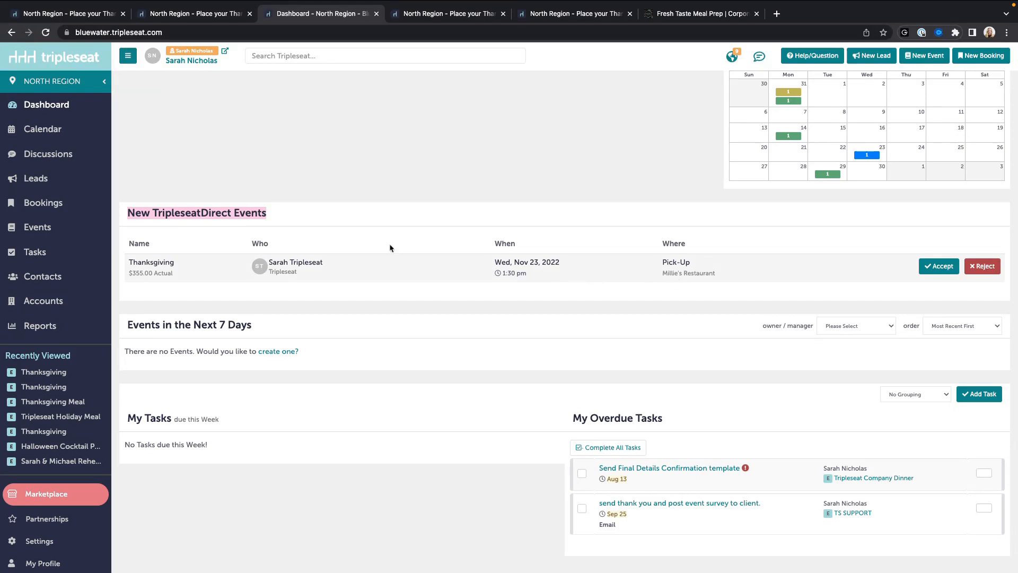
click(367, 225)
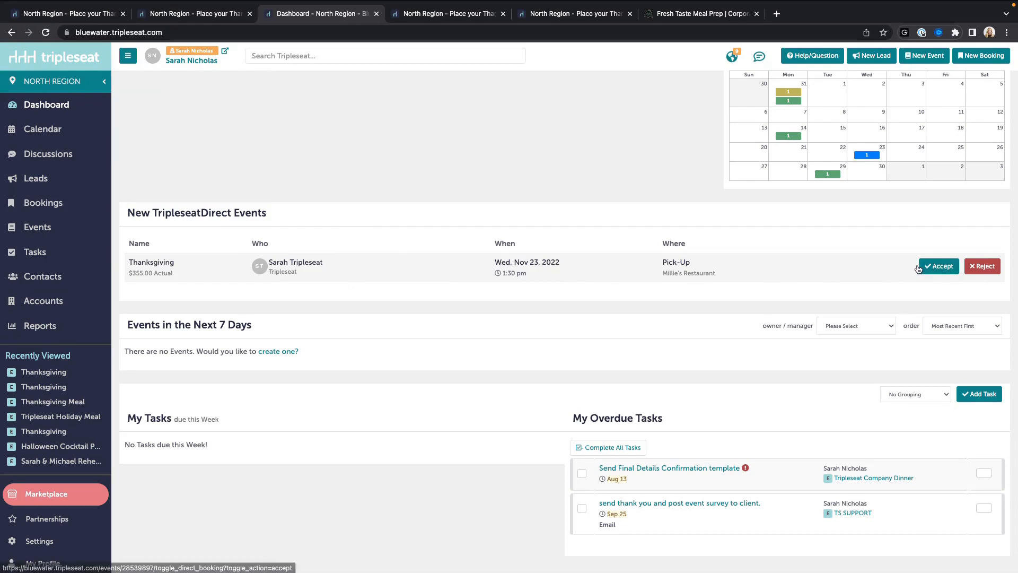
Step: Open the pending Thanksgiving event and check its $480.21 outstanding balance on the Payments tab
click(936, 269)
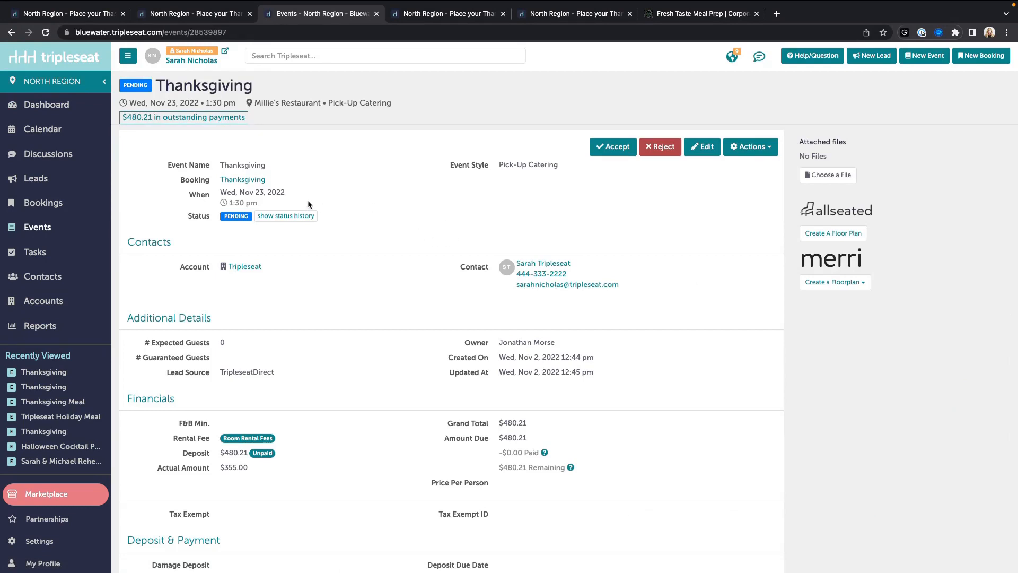
drag(186, 219, 247, 218)
click(304, 259)
scroll(348, 298, down, 4)
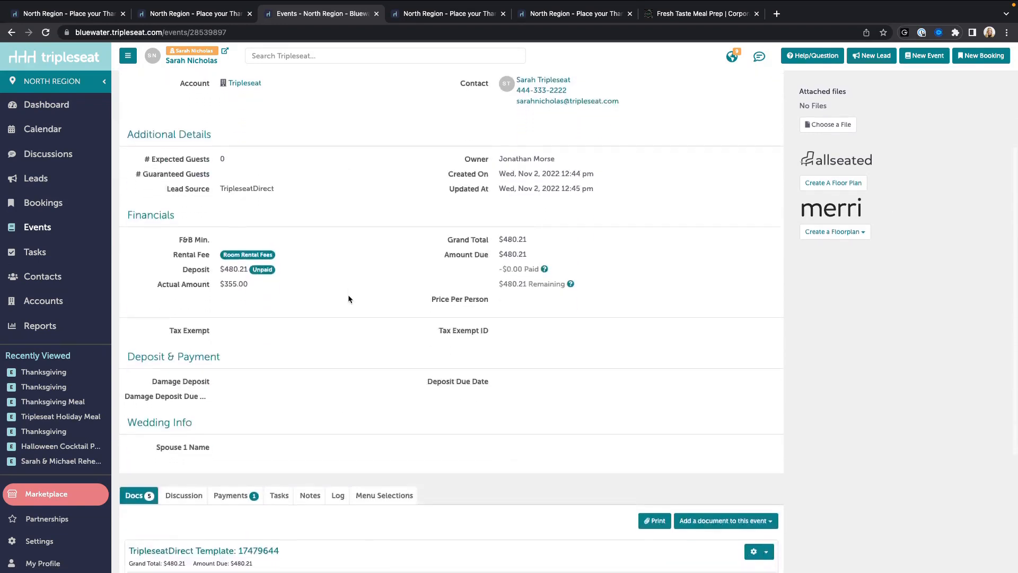
scroll(348, 295, down, 4)
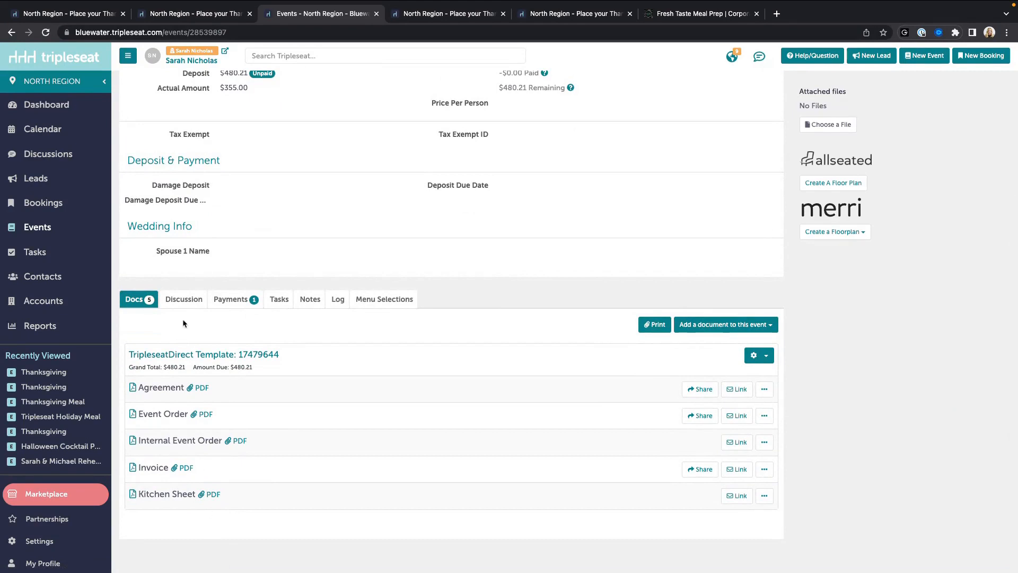
click(230, 303)
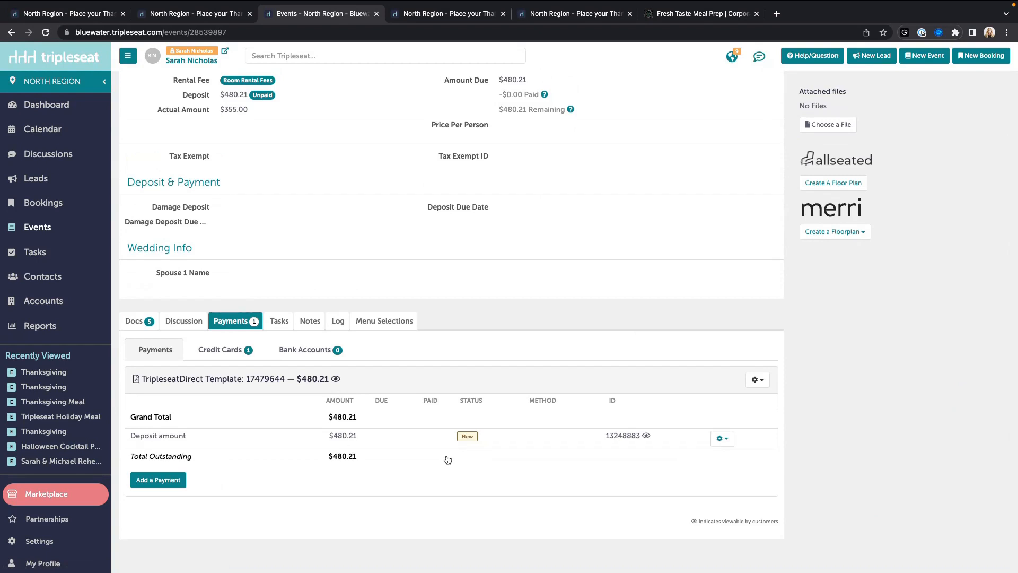
scroll(448, 460, up, 7)
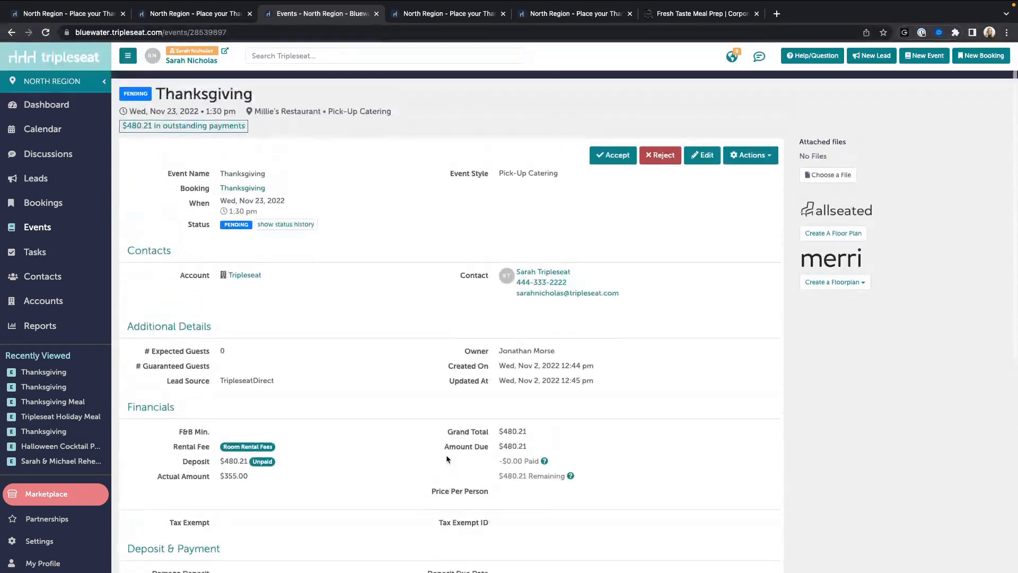
Step: Accept the event and submit the $480.21 deposit, leaving $0.00 outstanding
click(603, 147)
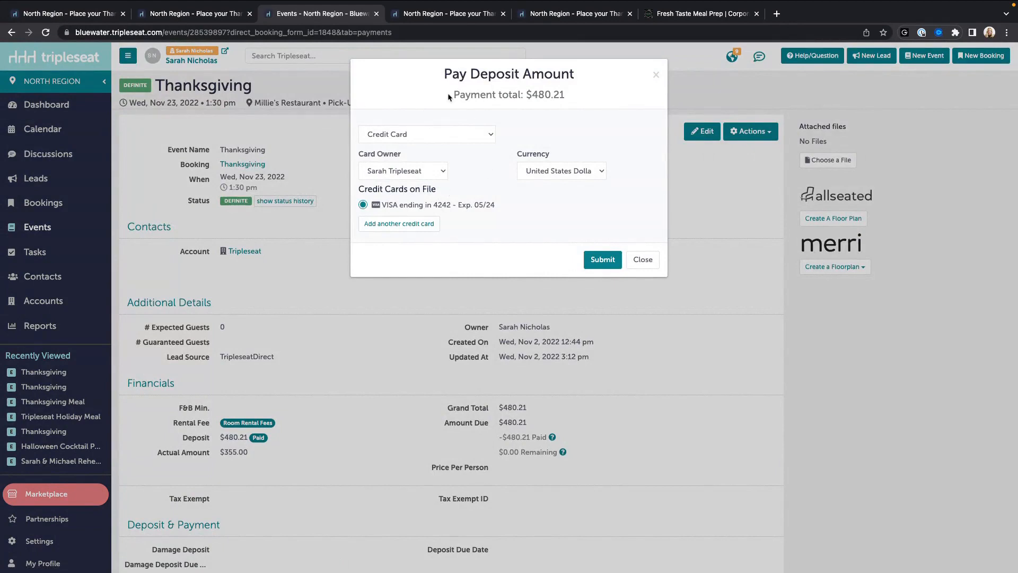
drag(451, 96, 594, 94)
click(594, 94)
click(600, 264)
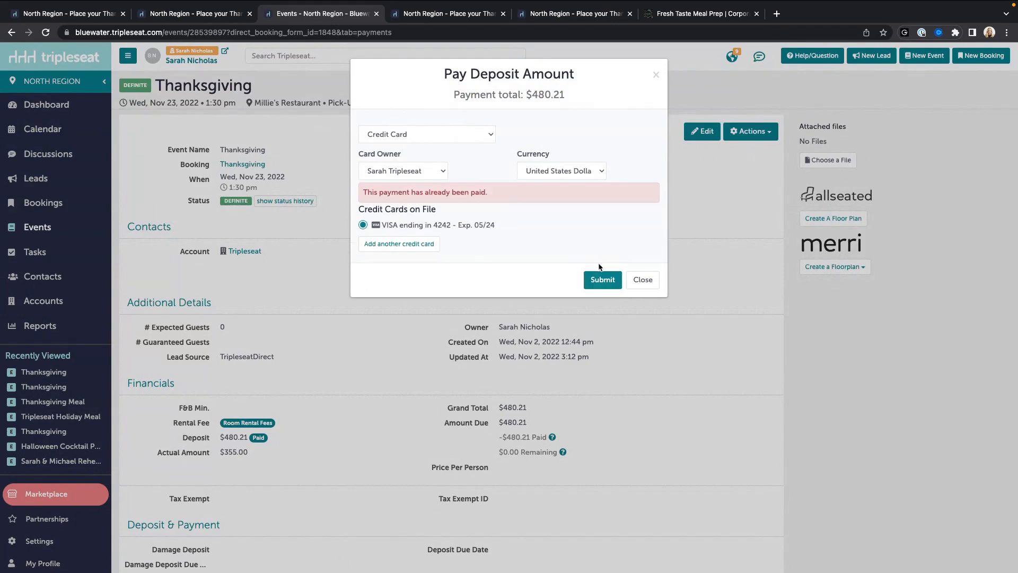
click(642, 280)
scroll(429, 390, down, 7)
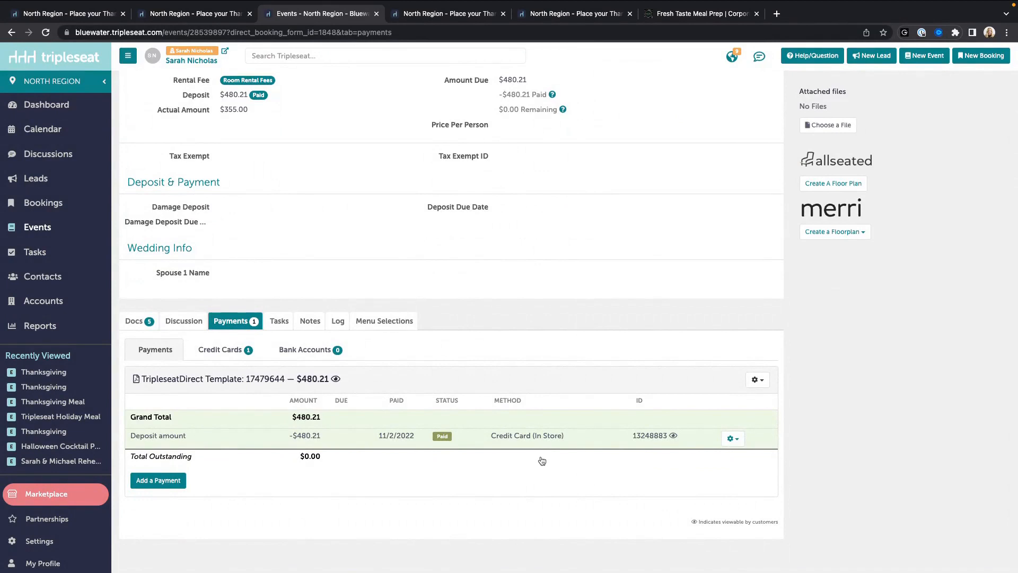
scroll(520, 459, up, 1)
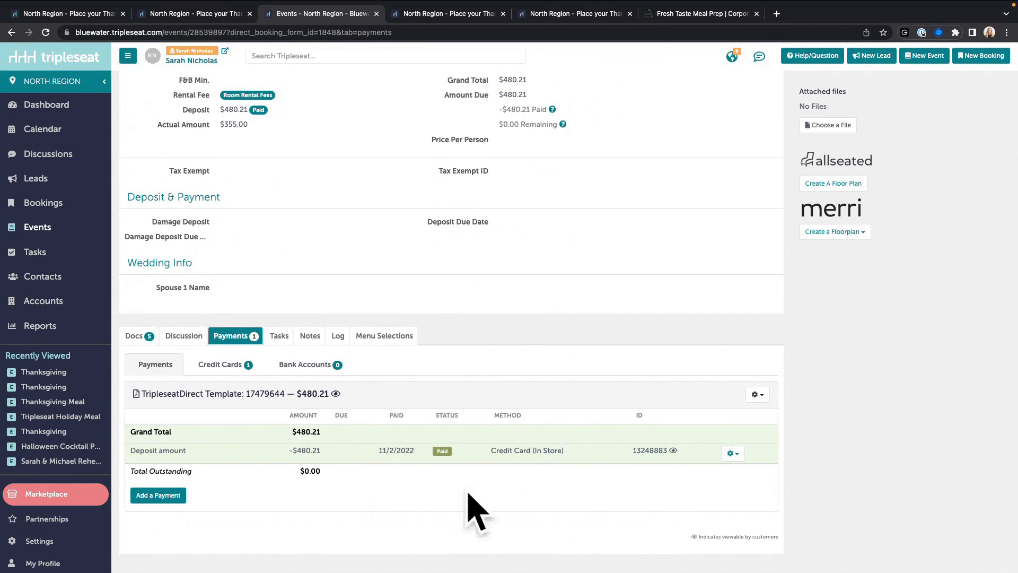
click(138, 336)
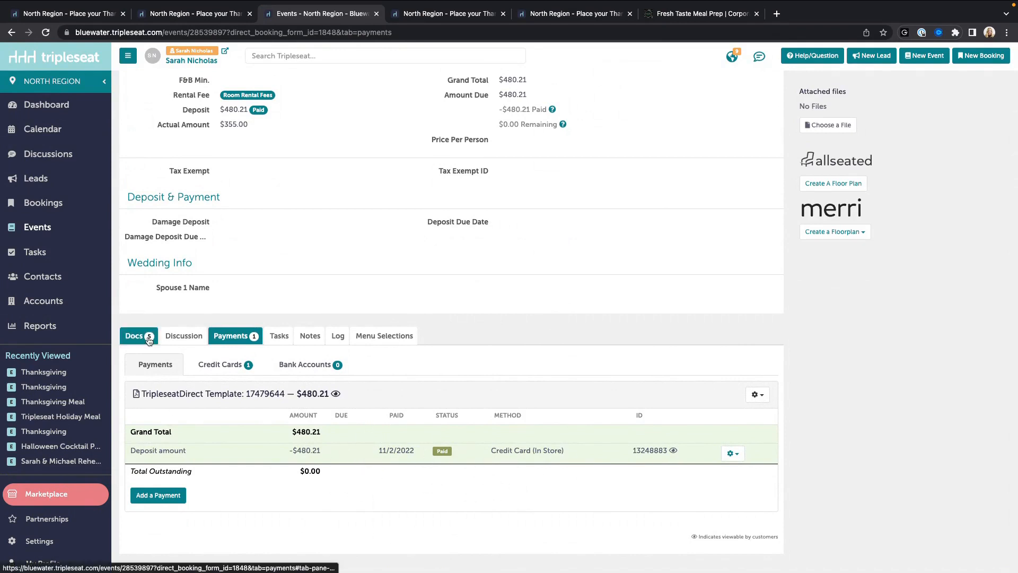
scroll(292, 438, down, 2)
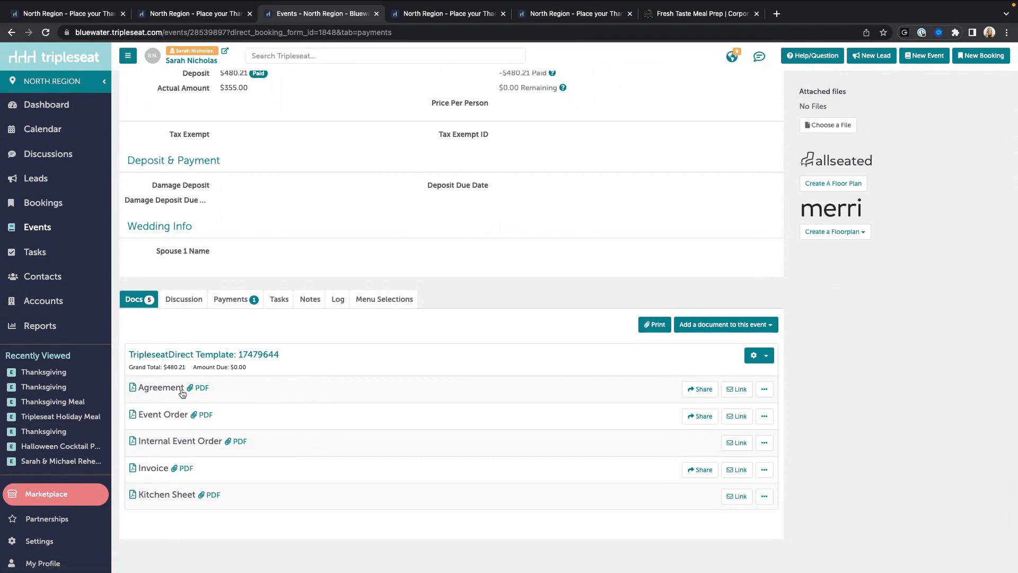
click(178, 358)
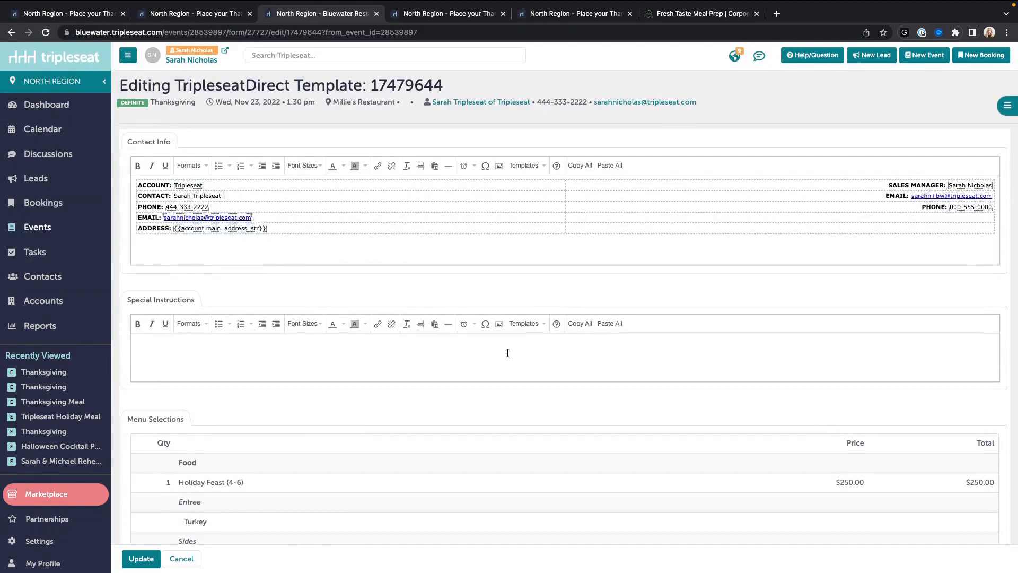
scroll(506, 352, down, 1)
scroll(224, 212, up, 1)
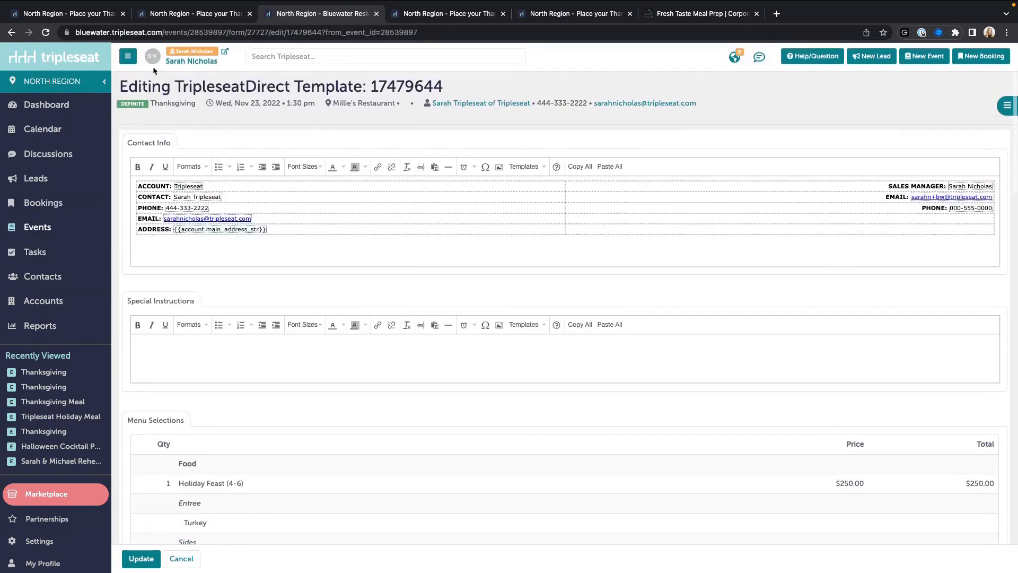
click(126, 54)
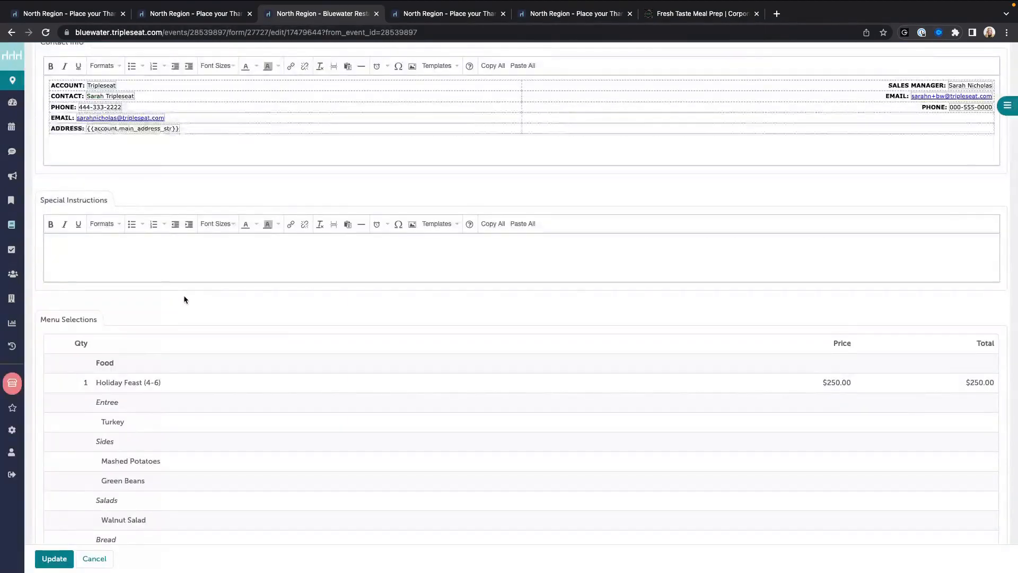
scroll(182, 297, down, 3)
scroll(192, 286, down, 3)
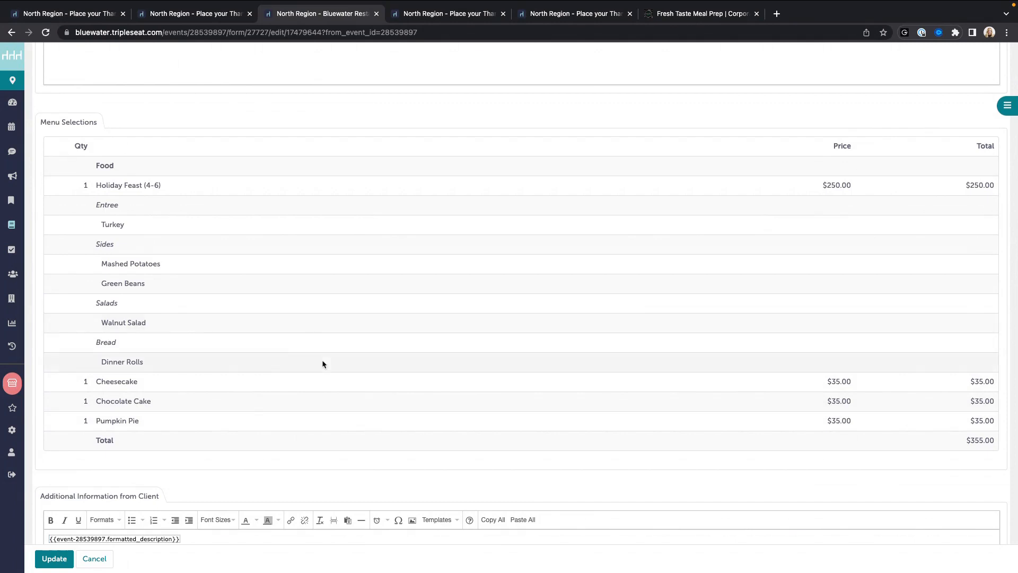
scroll(360, 440, down, 5)
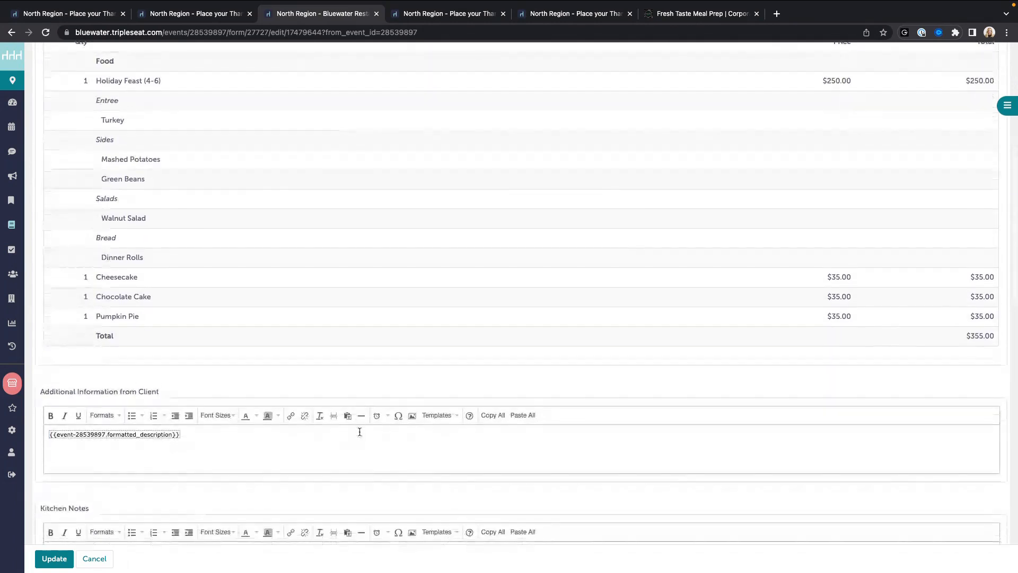
scroll(339, 439, down, 1)
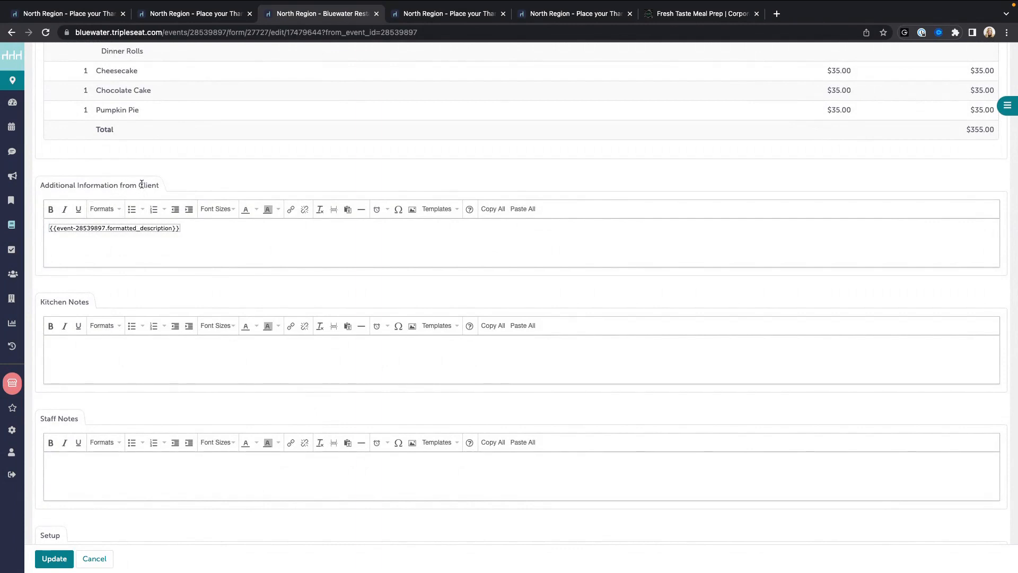
scroll(227, 321, down, 4)
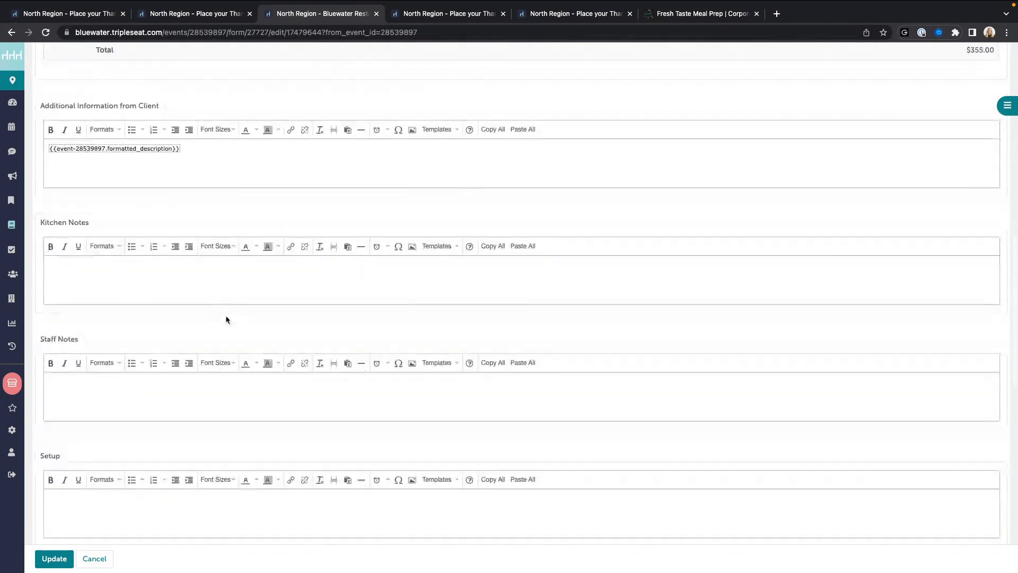
scroll(177, 281, down, 4)
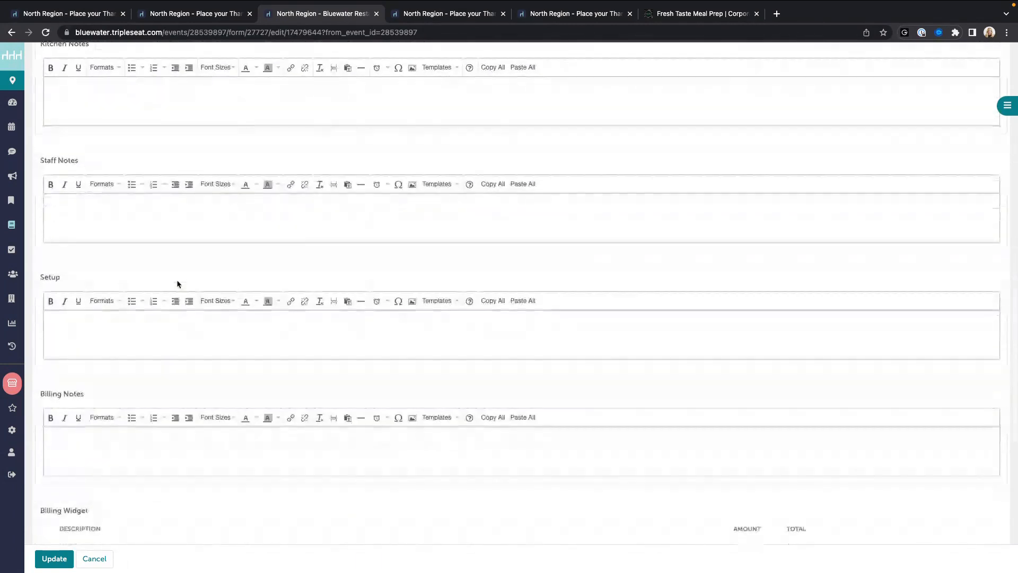
scroll(178, 284, down, 3)
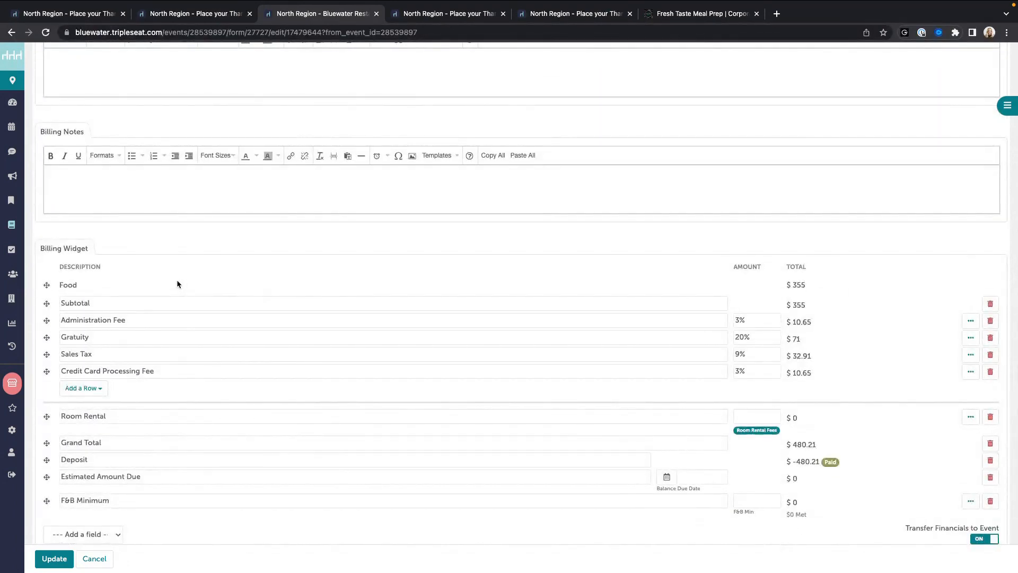
scroll(177, 284, down, 2)
scroll(177, 284, down, 1)
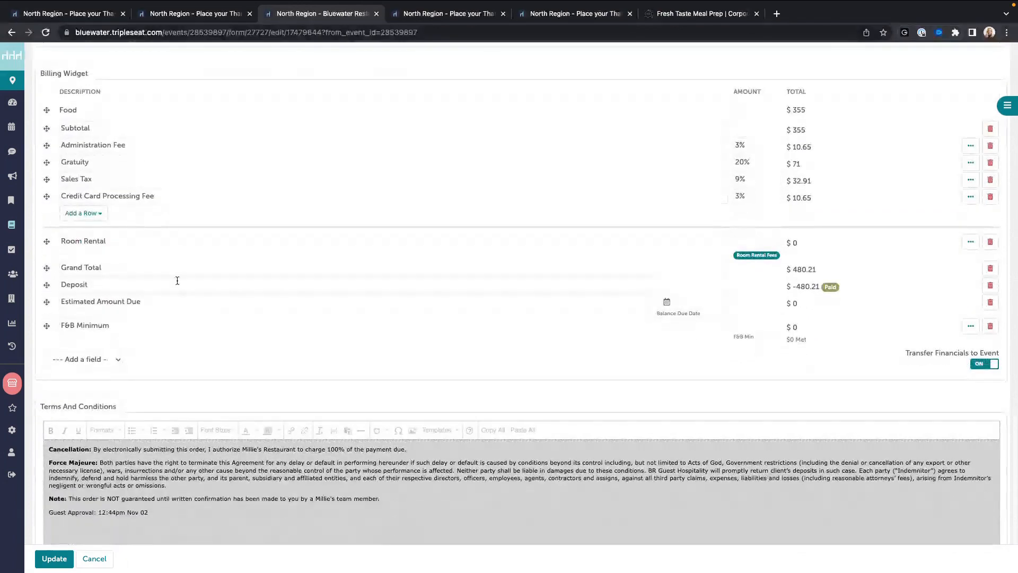
scroll(177, 281, down, 1)
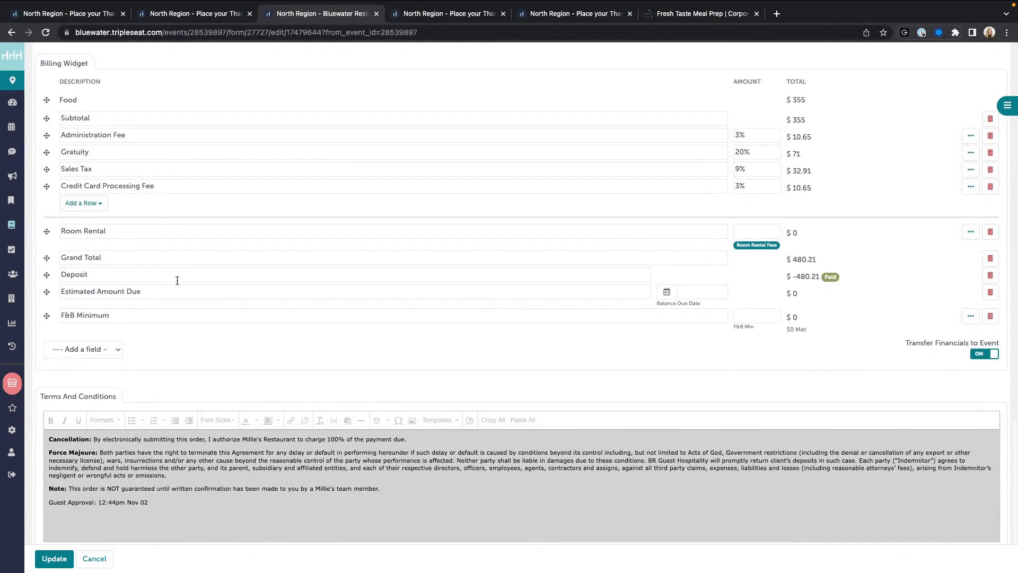
scroll(302, 204, up, 1)
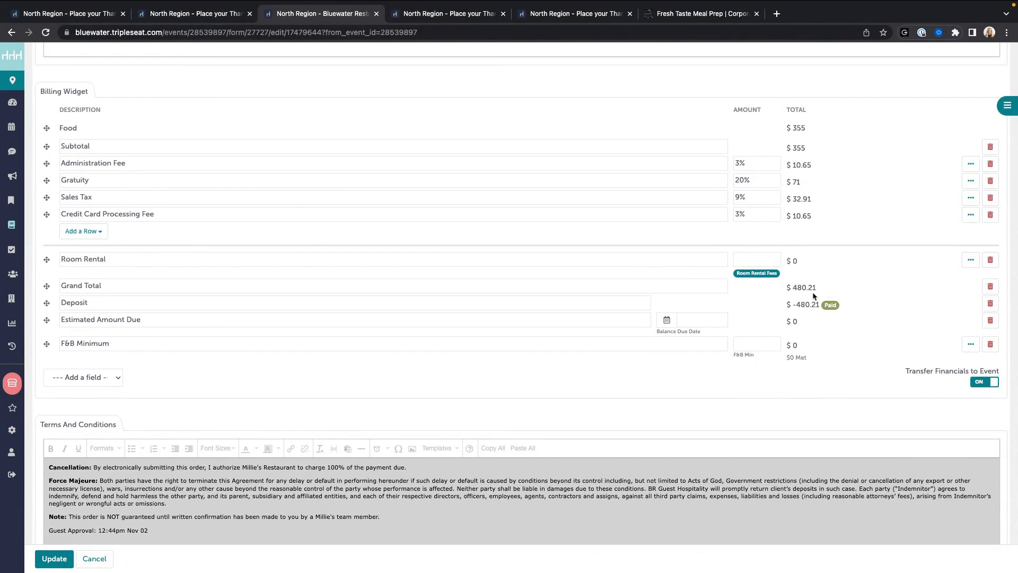
scroll(790, 316, down, 1)
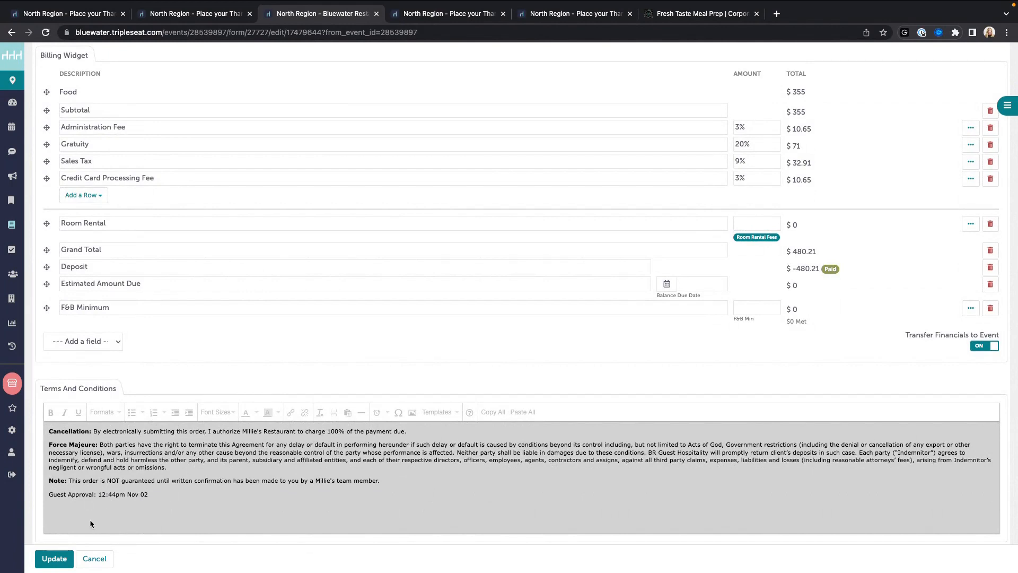
Step: Discard the booking form edits without saving and return to the Thanksgiving event
click(94, 558)
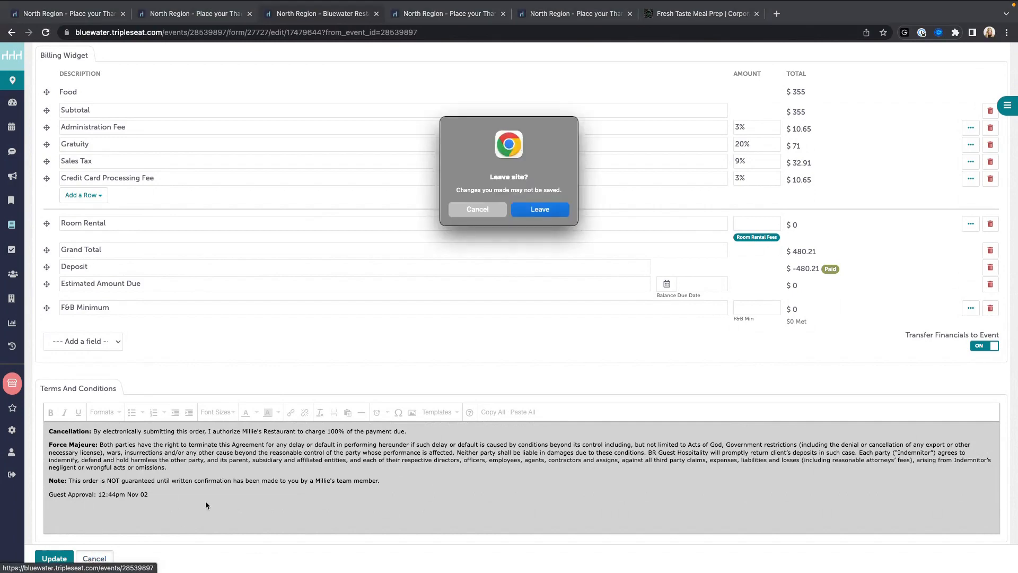
click(557, 211)
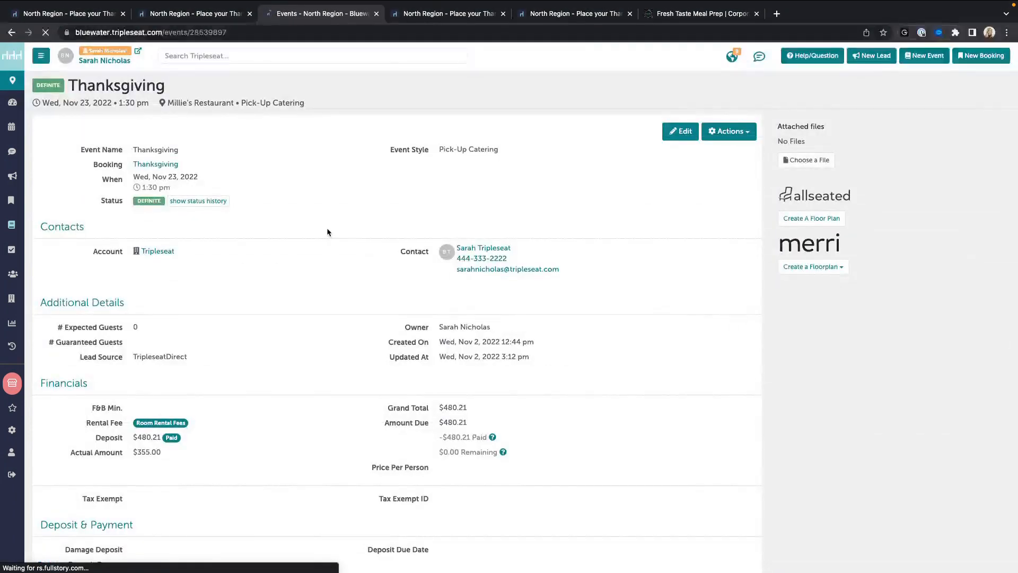
scroll(326, 231, down, 7)
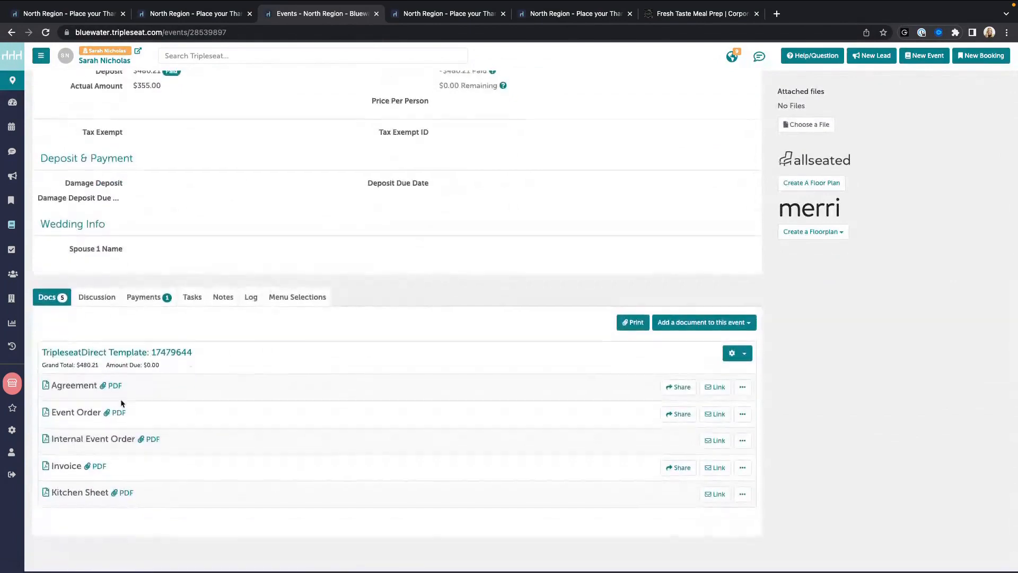
Step: Read the Agreement's cancellation, Force Majeure and Guest Approval terms, then close it
click(73, 392)
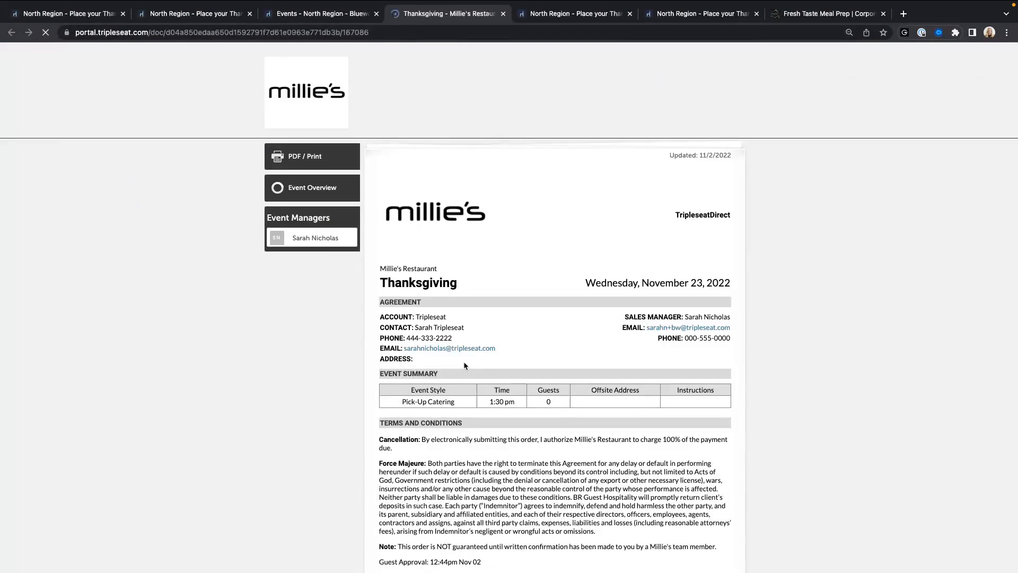
scroll(457, 357, down, 1)
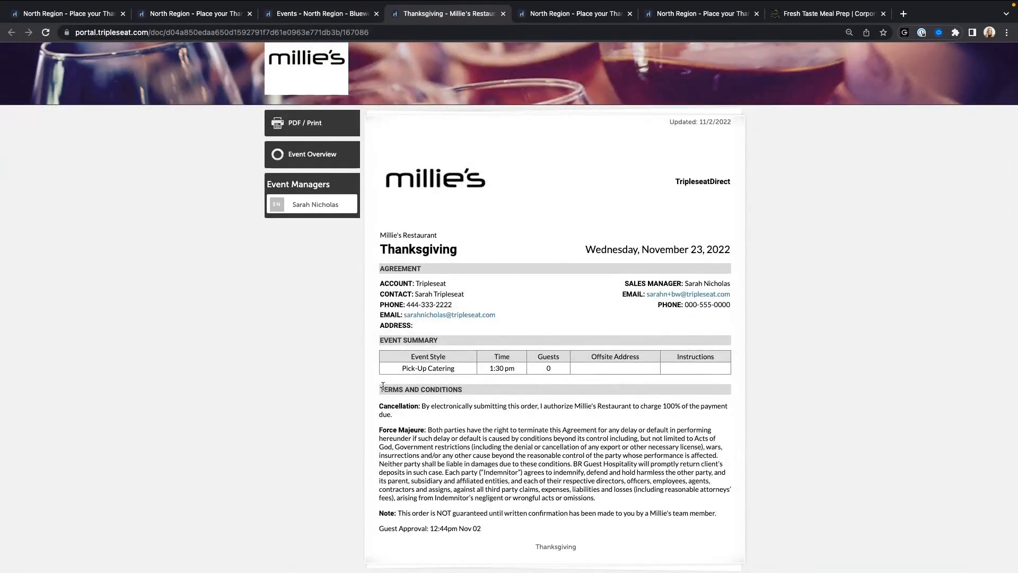
drag(382, 387, 551, 497)
click(529, 457)
drag(488, 530, 367, 529)
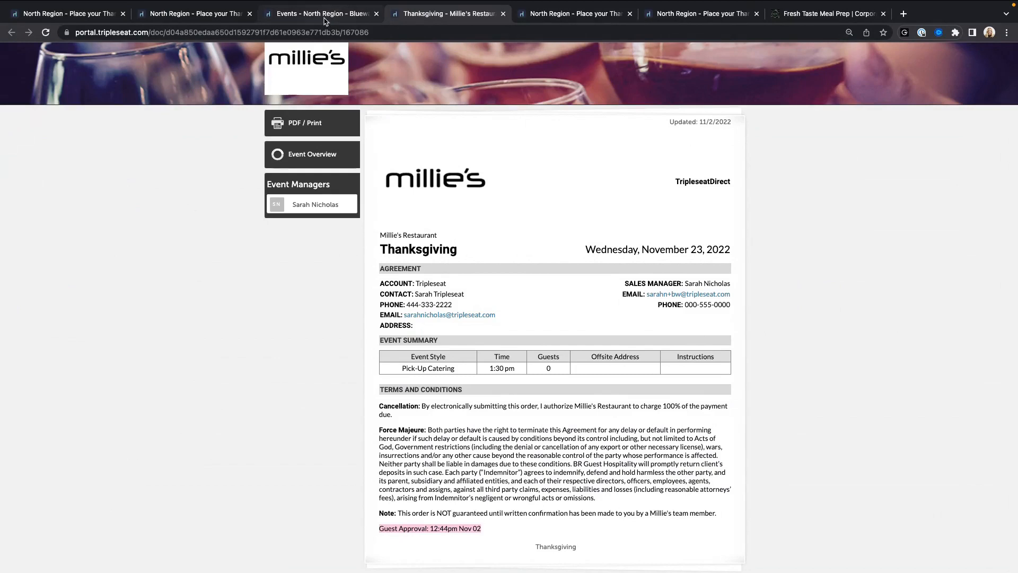
click(324, 13)
click(504, 14)
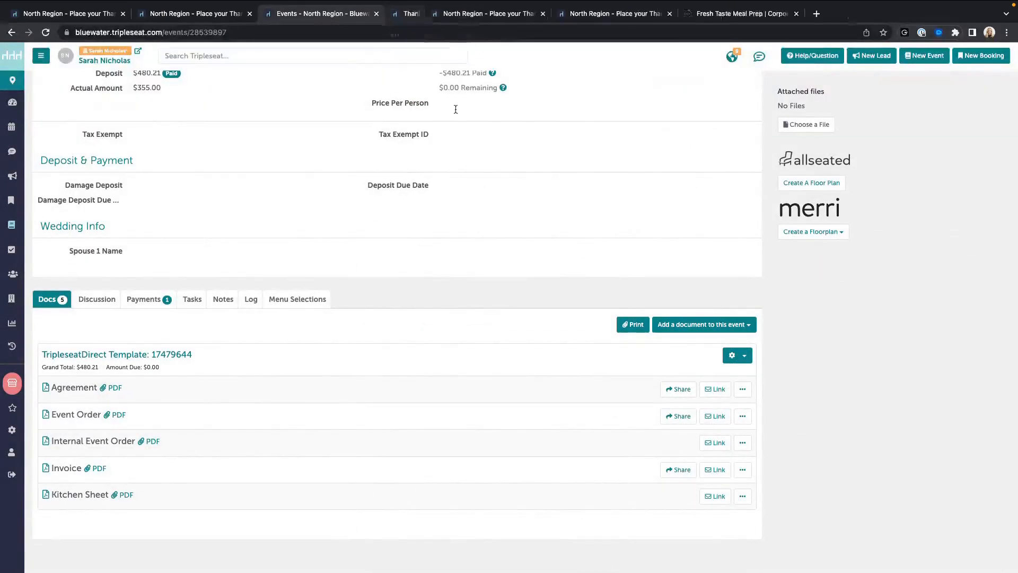
Step: Review the Event Order's menu and $480.21 billing, then go back to the event
click(75, 415)
scroll(503, 428, down, 3)
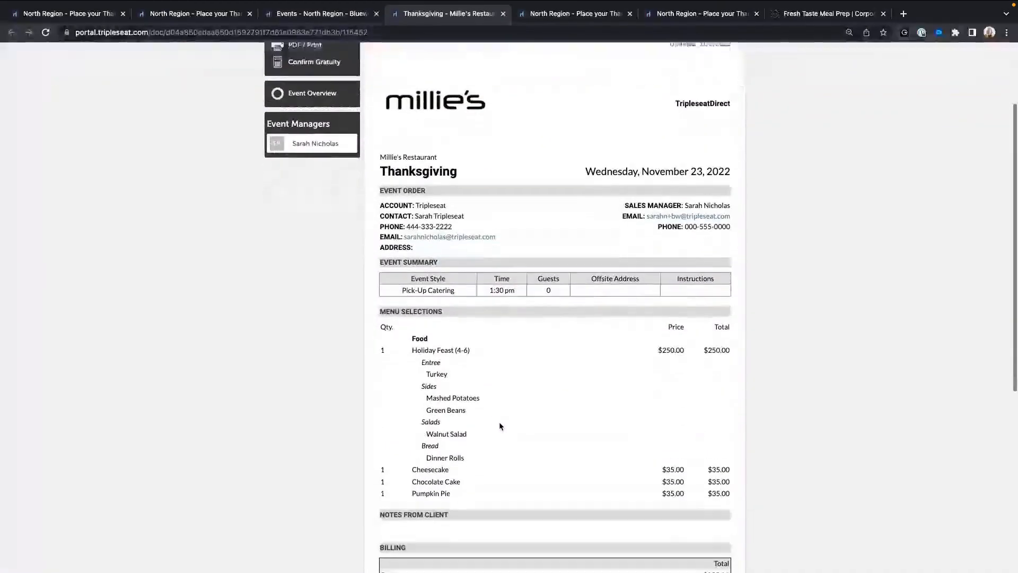
scroll(590, 384, down, 3)
scroll(589, 388, down, 3)
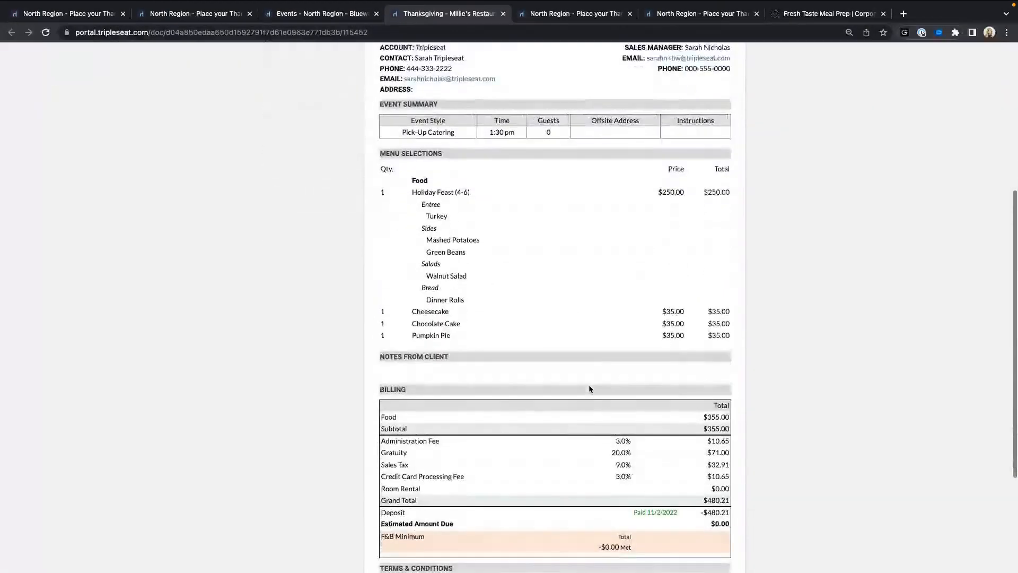
scroll(589, 388, down, 2)
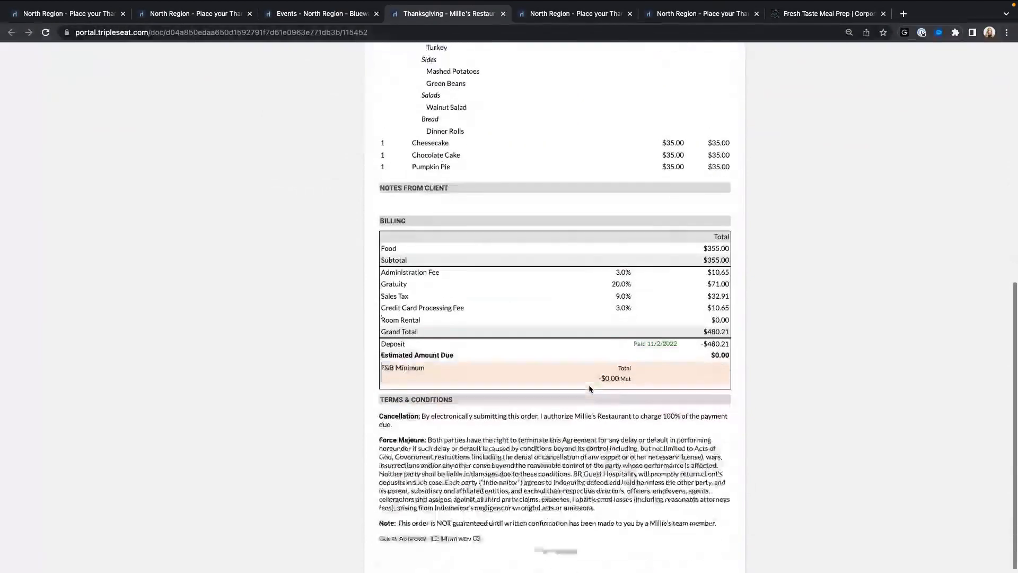
scroll(588, 390, up, 7)
scroll(587, 390, up, 2)
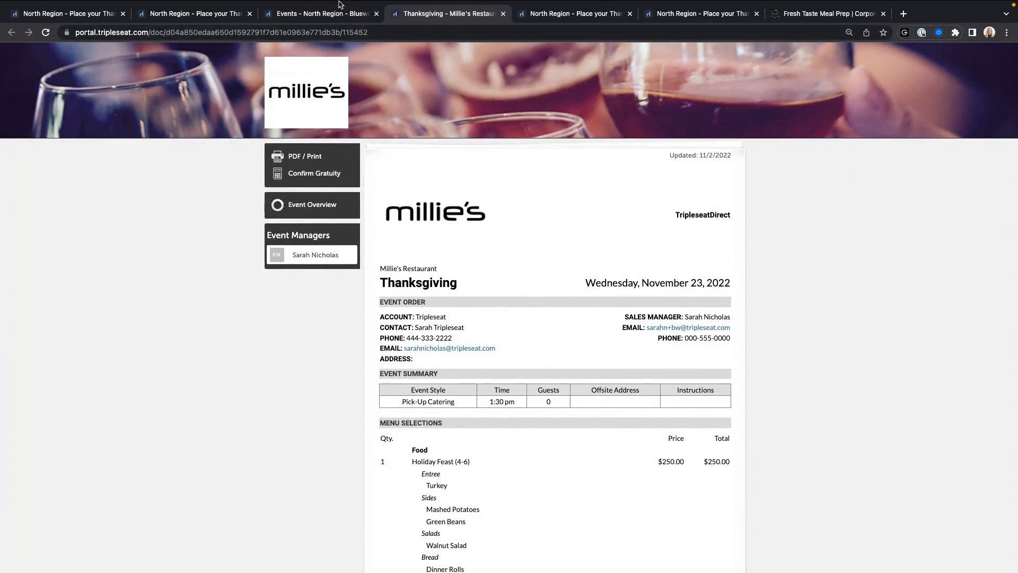
click(327, 13)
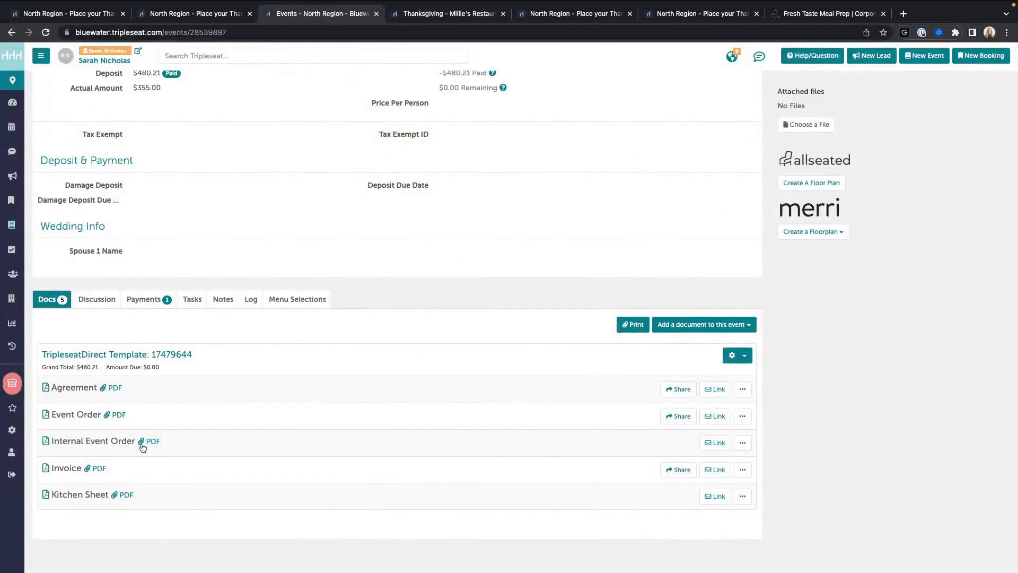
Step: Browse Discussion, Payments, Tasks, Notes and Log, ending on menu selections totalling $355.00
click(104, 309)
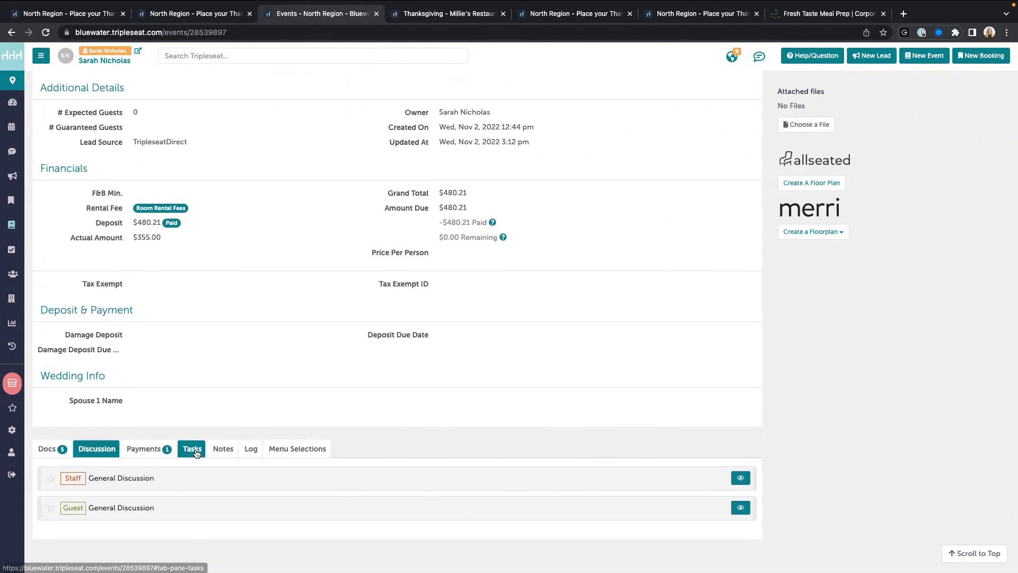
click(153, 448)
scroll(153, 448, down, 2)
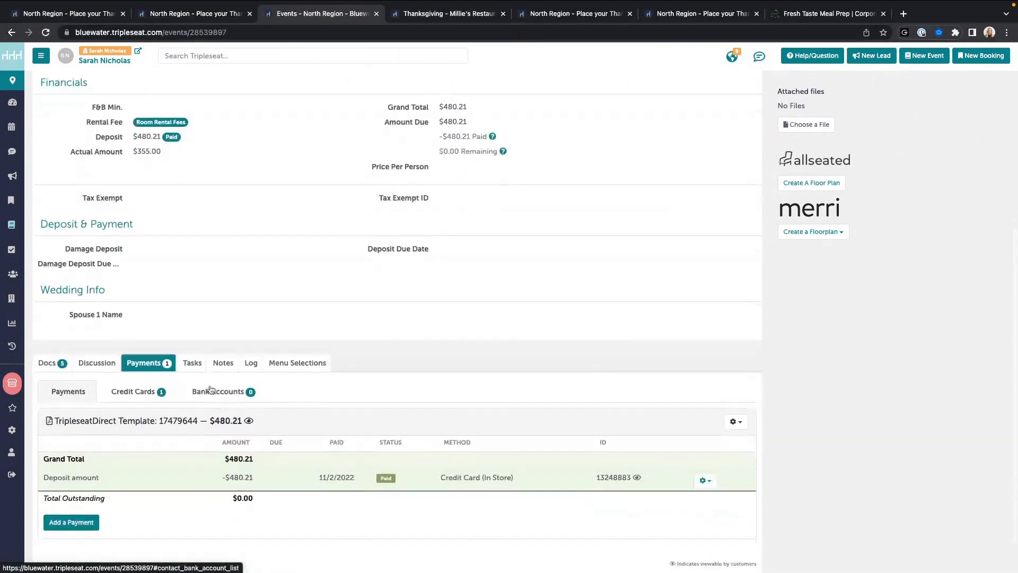
click(192, 354)
click(217, 476)
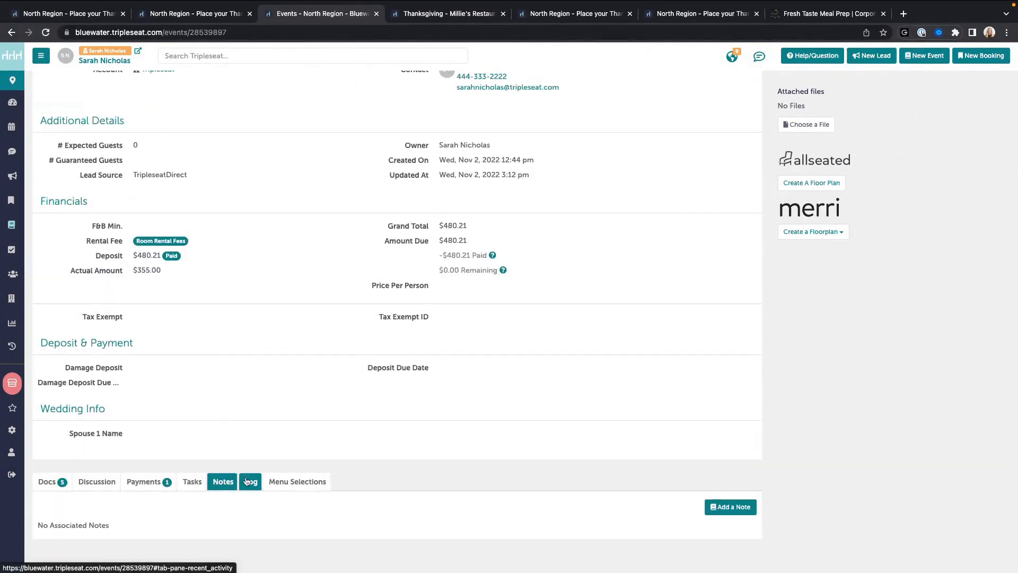
click(243, 478)
scroll(241, 479, down, 2)
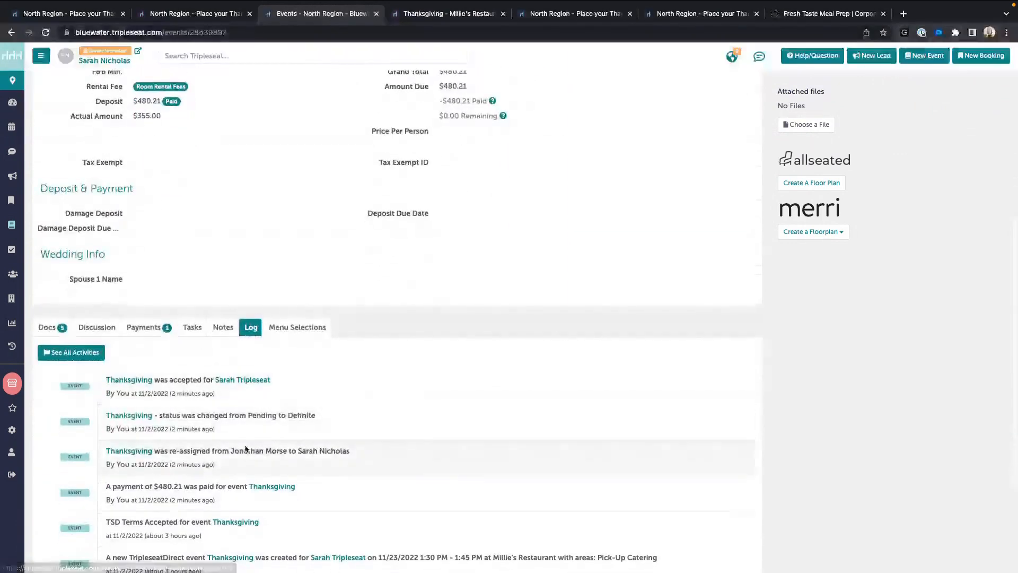
click(295, 325)
scroll(292, 332, down, 3)
scroll(291, 332, down, 1)
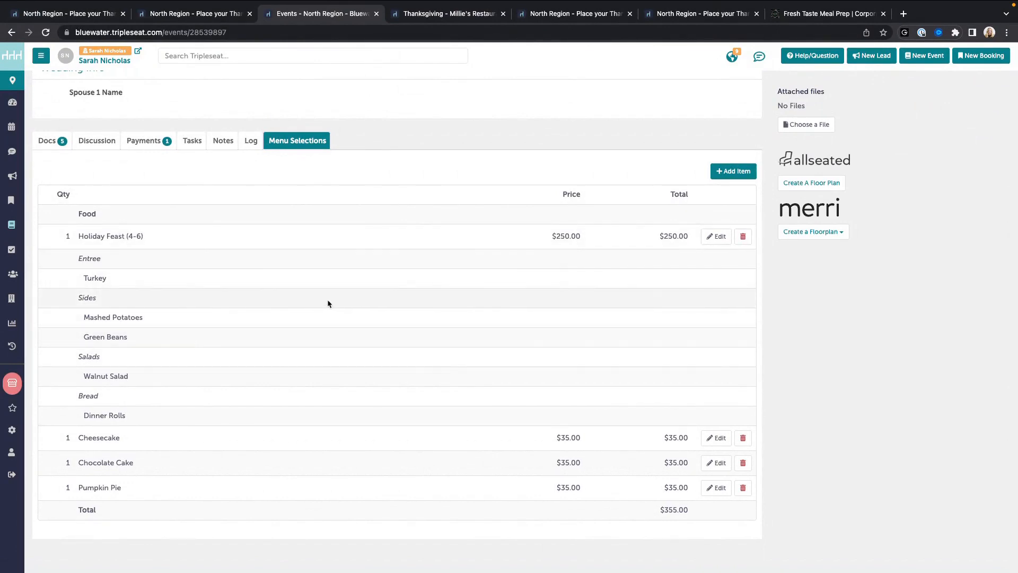
Step: Swap Mashed Potatoes for Stuffing in the Holiday Feast (4-6) sides, keeping Green Beans, and save
click(716, 236)
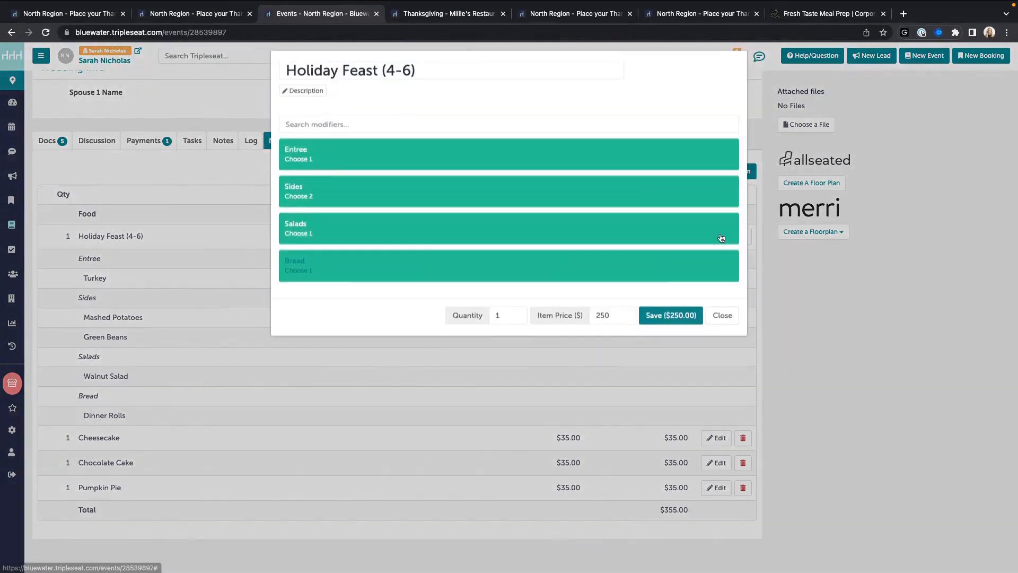
click(338, 202)
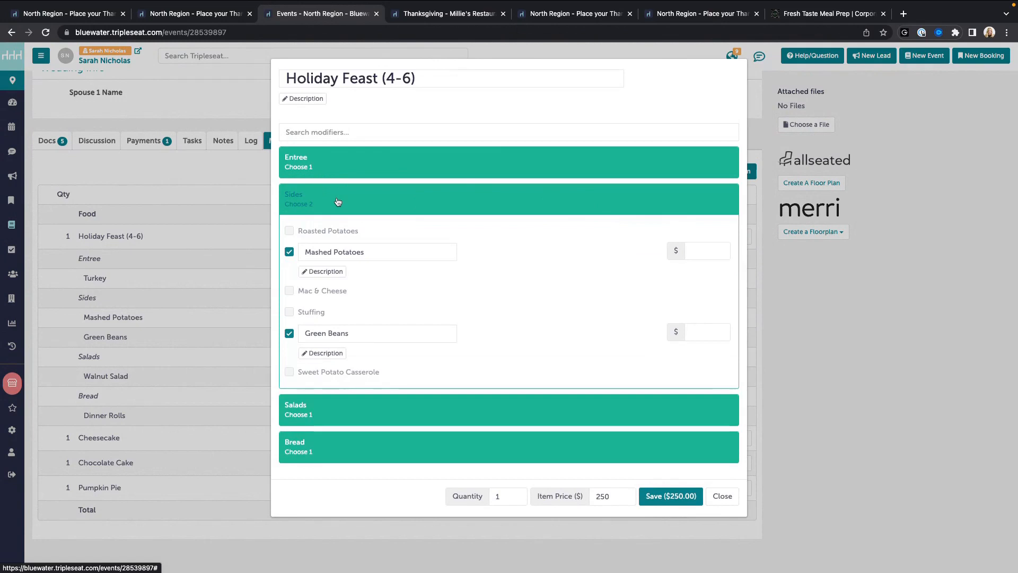
click(286, 253)
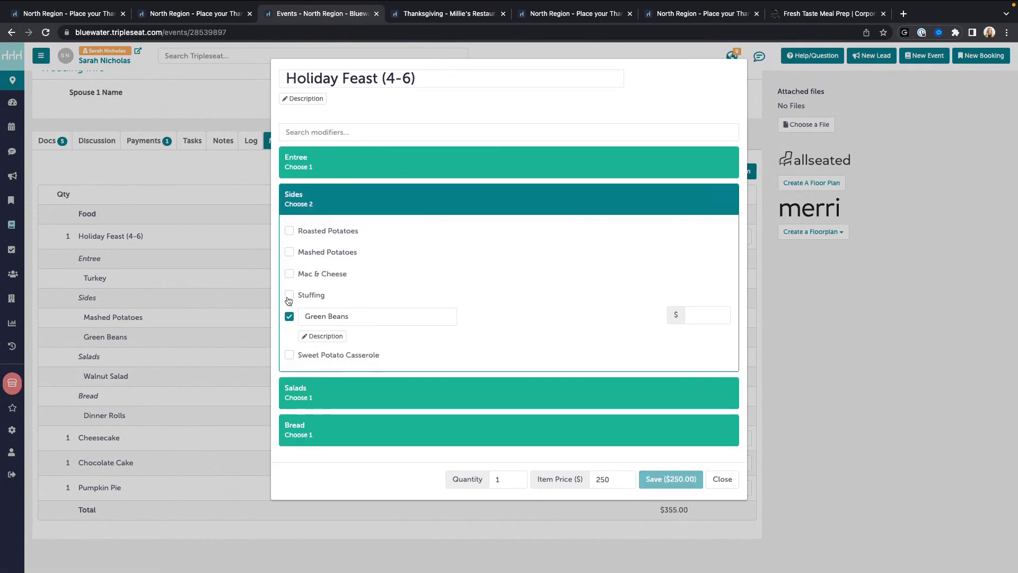
click(287, 296)
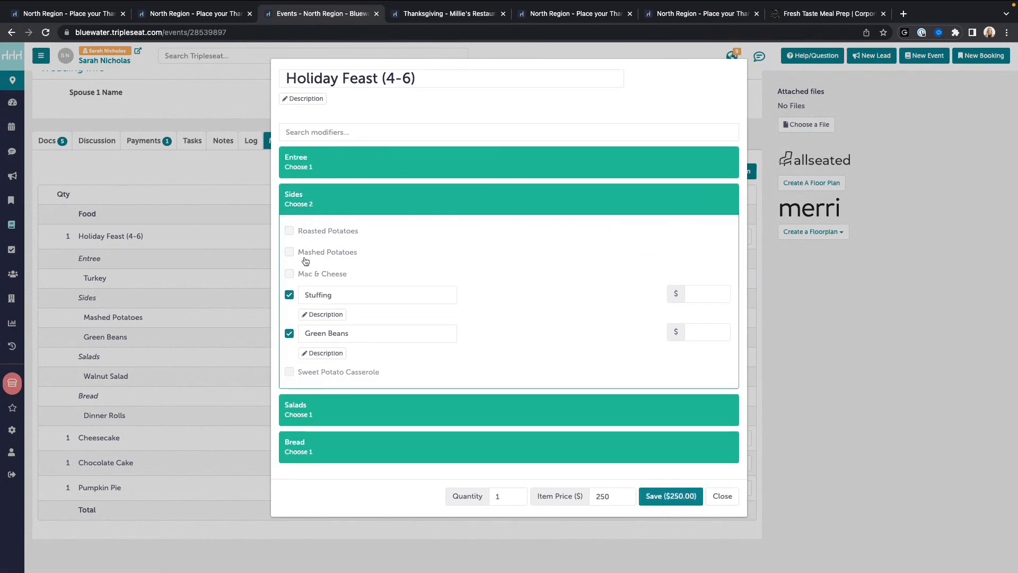
click(670, 497)
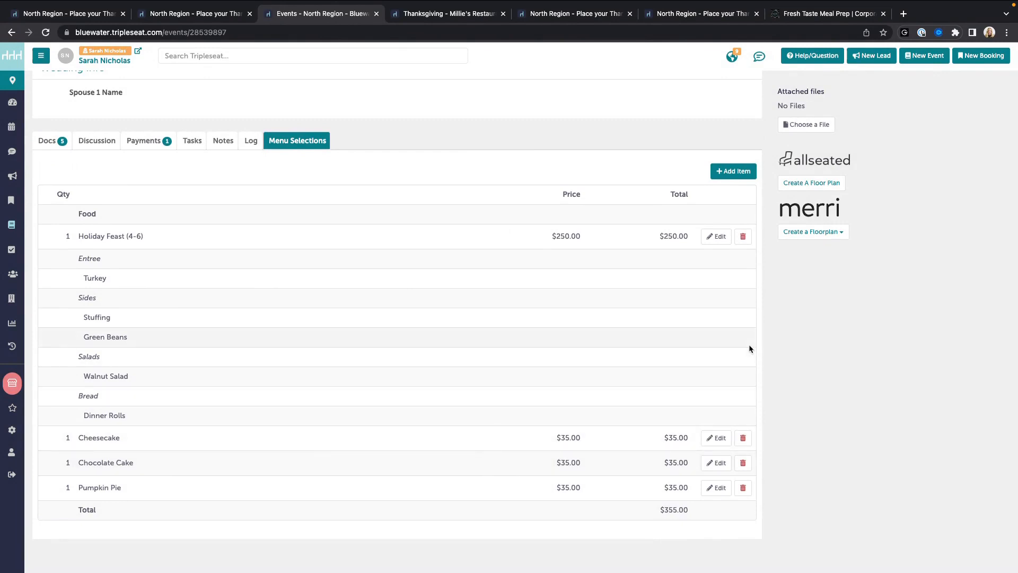
Step: Search the menu items for 'dessert' and close the list without adding anything
click(738, 172)
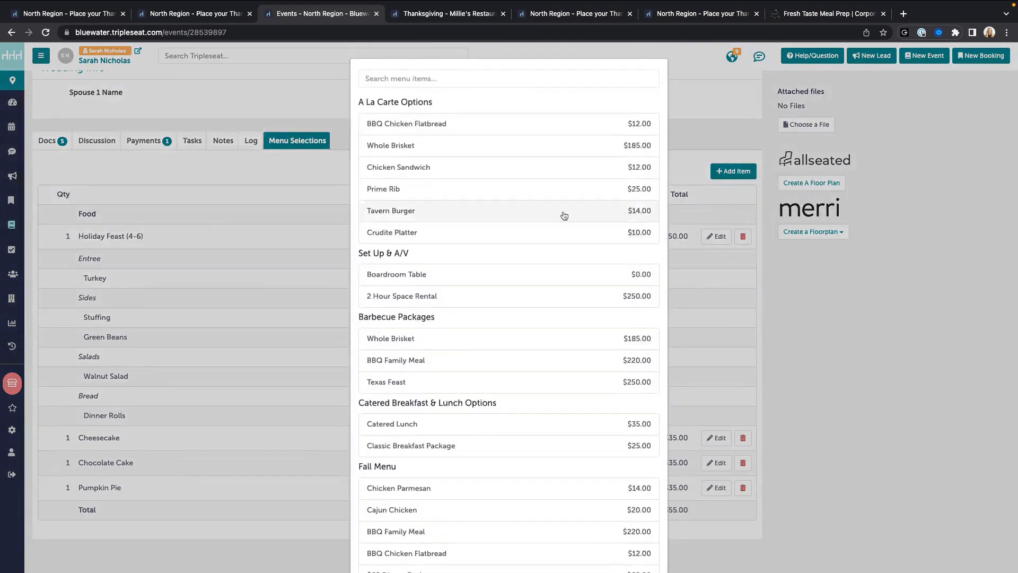
scroll(564, 215, down, 5)
scroll(564, 210, down, 3)
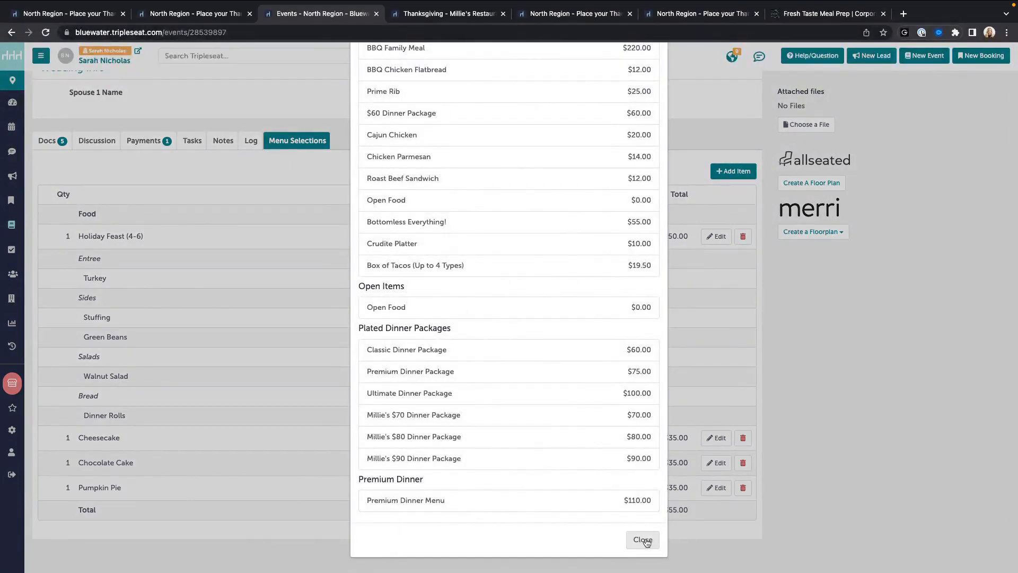
scroll(532, 233, up, 10)
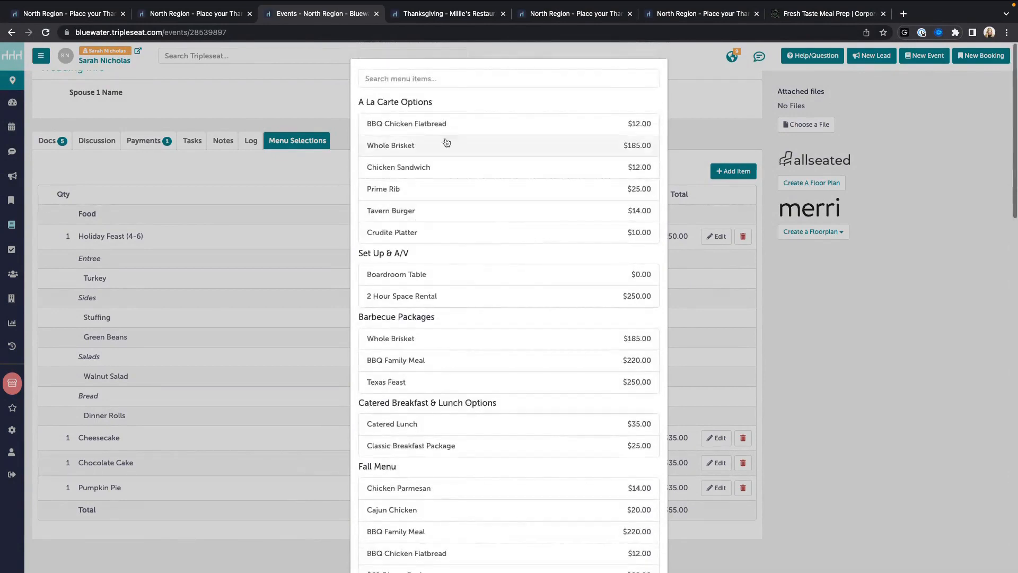
click(434, 79)
text(dessert)
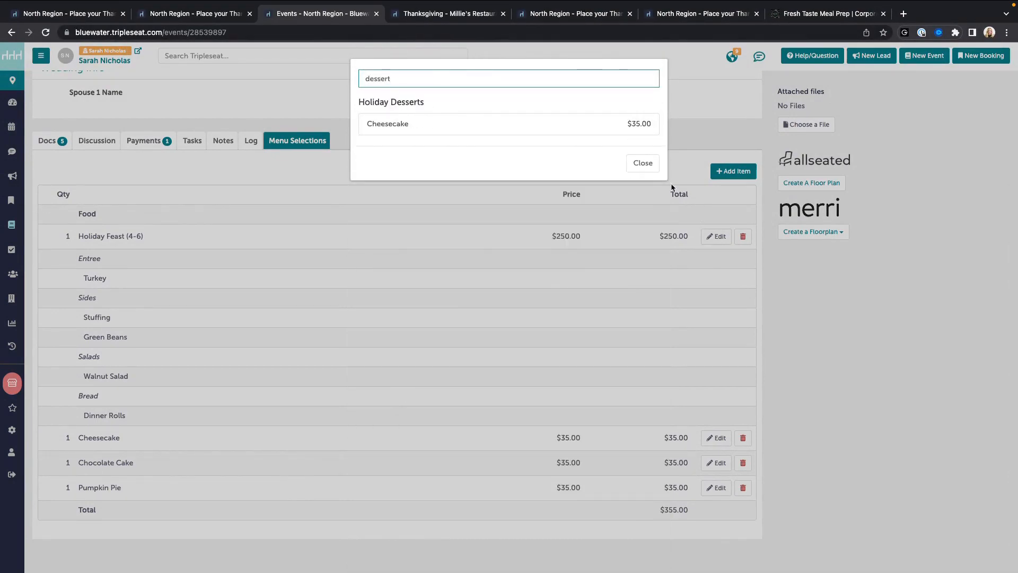
click(644, 165)
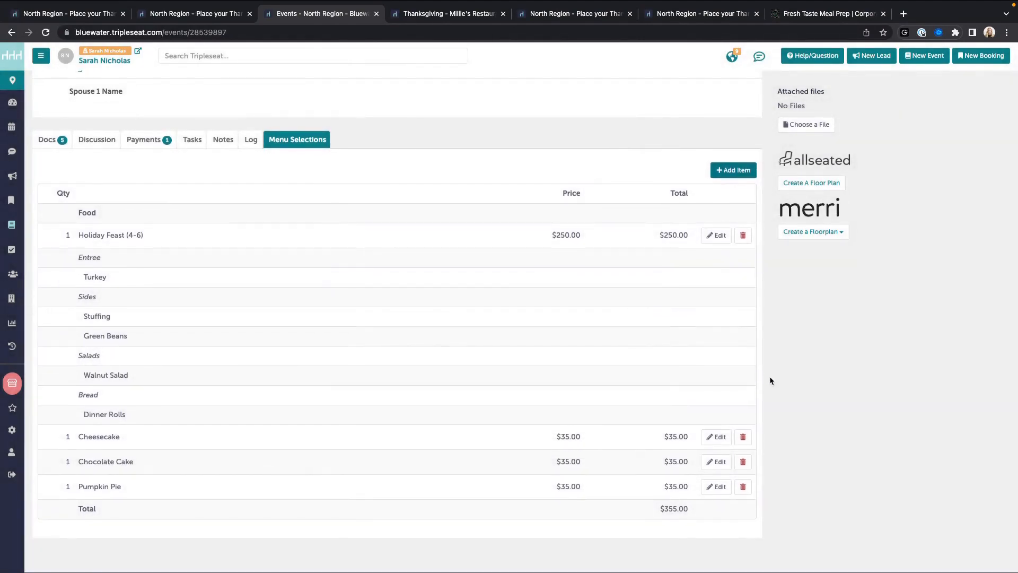
Step: Scroll the event page to review the menu selections and the $480.21 fully paid total
scroll(663, 250, up, 4)
scroll(666, 225, up, 6)
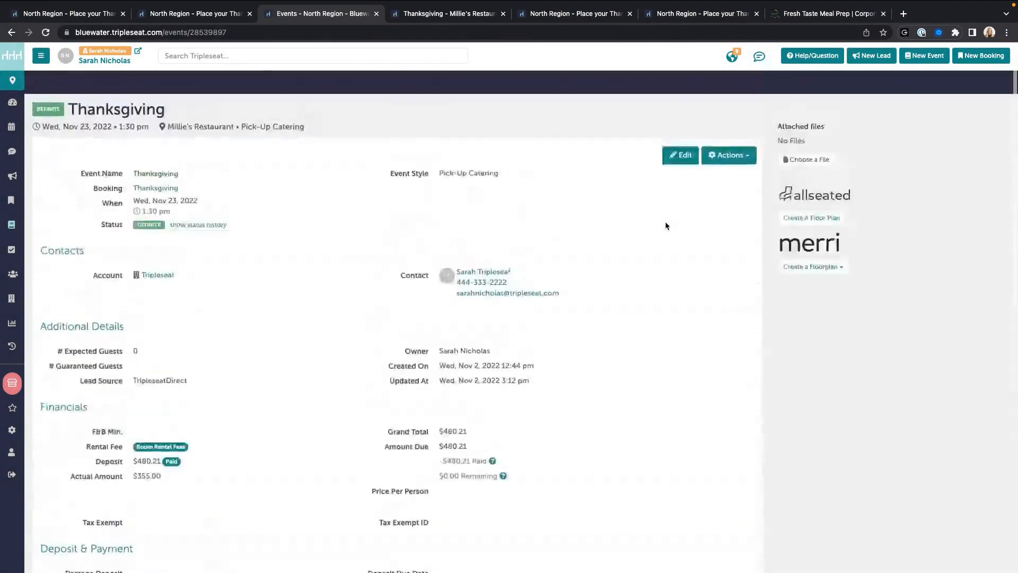
scroll(665, 222, down, 4)
scroll(666, 224, down, 6)
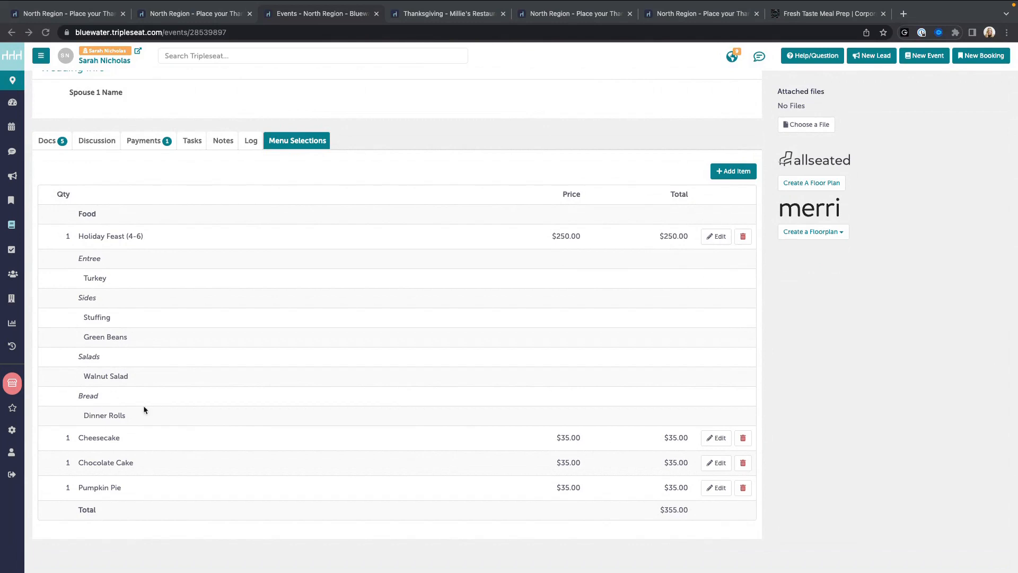
Step: Go to Settings and open the TripleseatDirect Configuration page
click(13, 432)
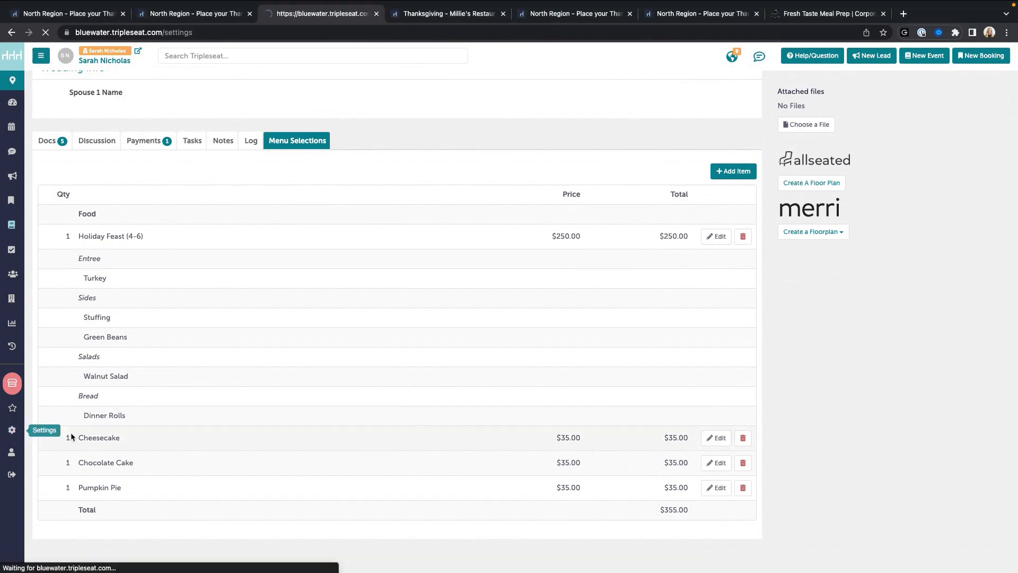
scroll(317, 330, down, 2)
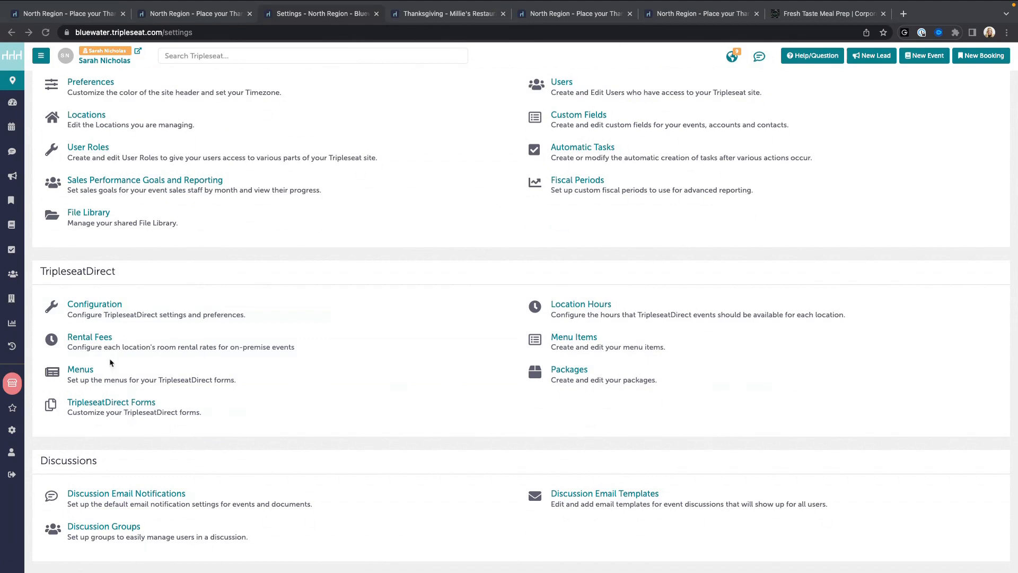
click(100, 306)
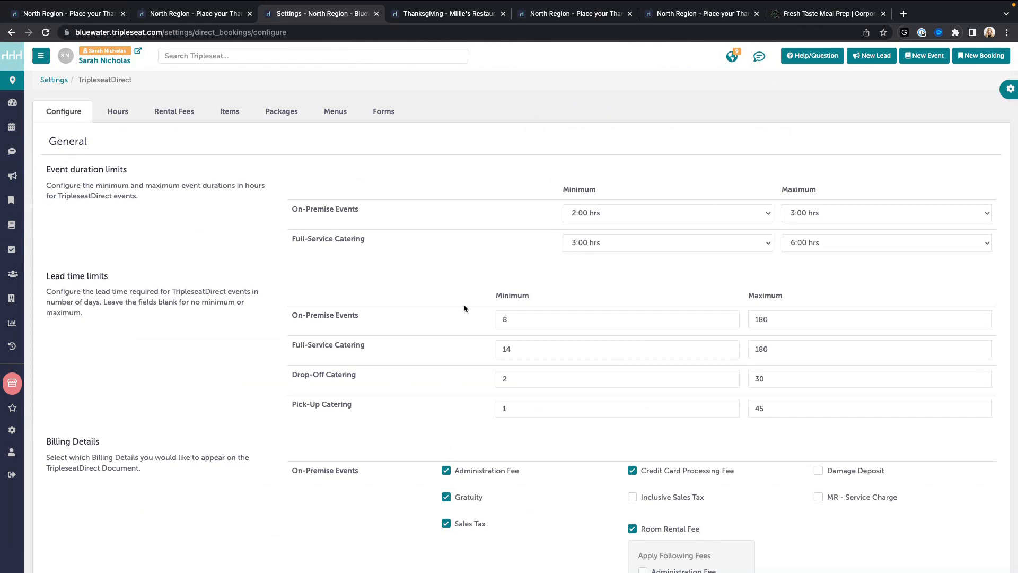
Step: Review Billing Details, the 100% Full Payment Due Upon Booking deposit rule, and Blackout Dates
scroll(464, 309, down, 5)
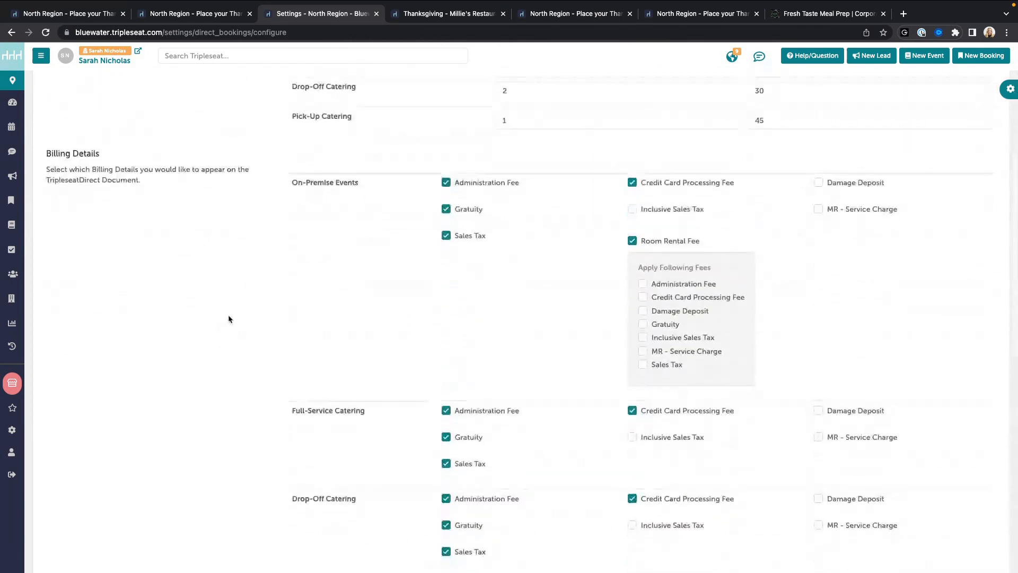
scroll(229, 319, down, 3)
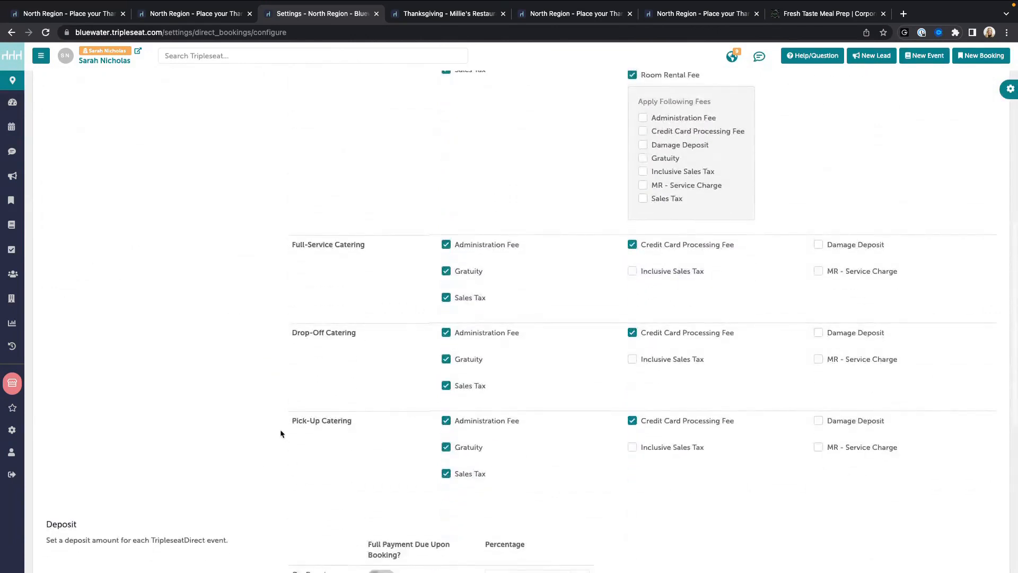
scroll(265, 418, down, 1)
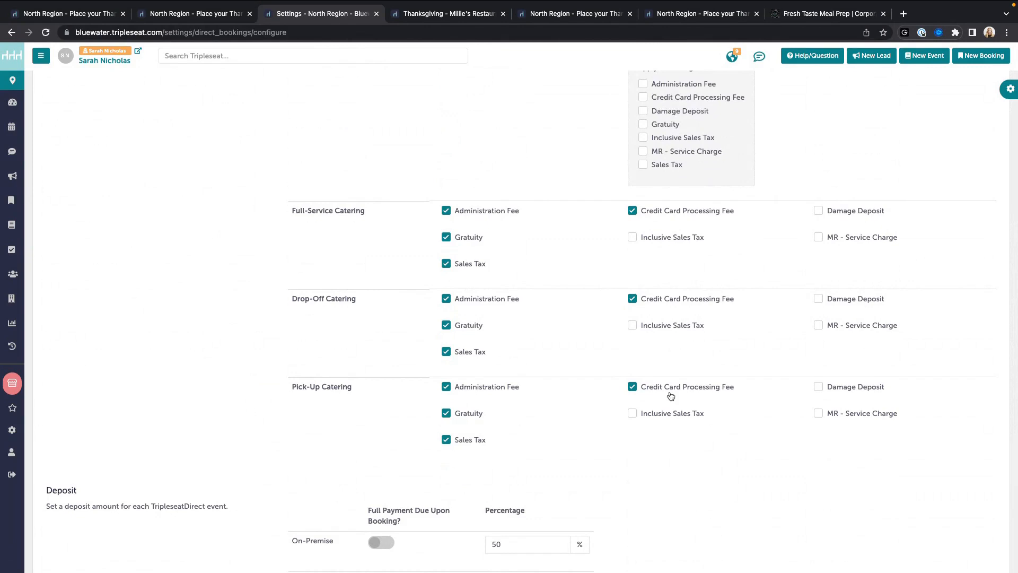
scroll(192, 331, down, 4)
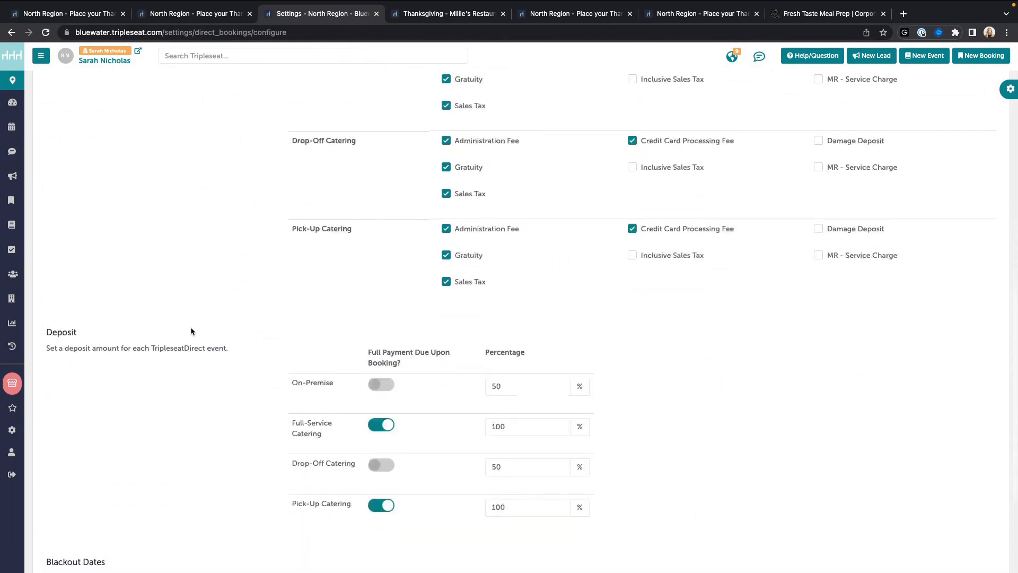
scroll(192, 331, down, 1)
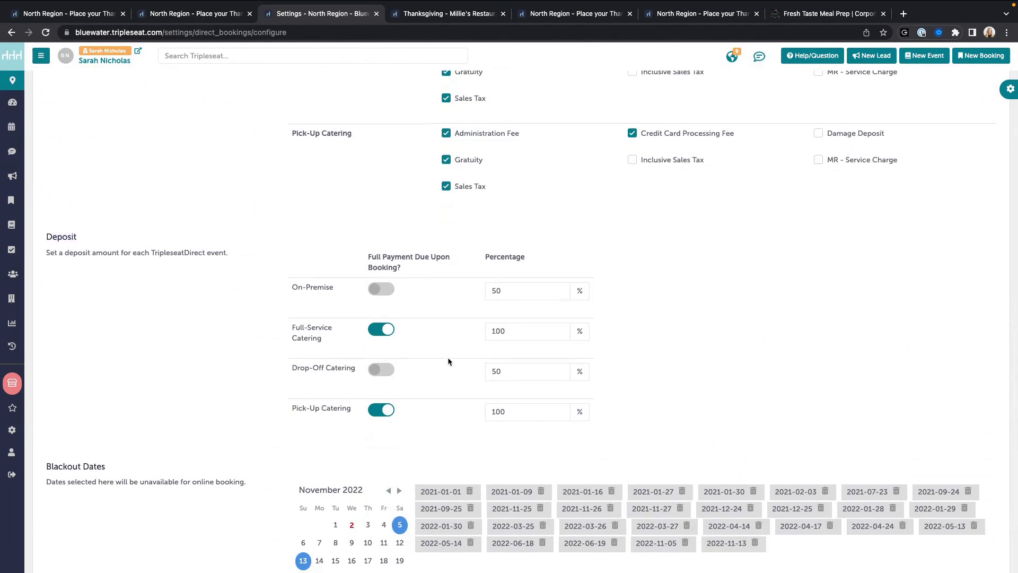
drag(362, 249, 481, 260)
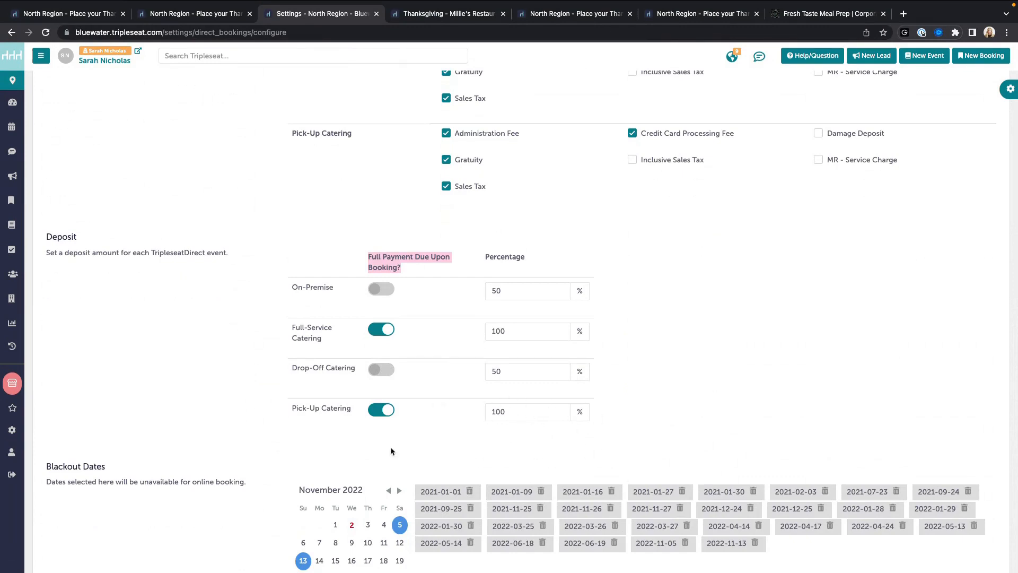
scroll(352, 437, down, 3)
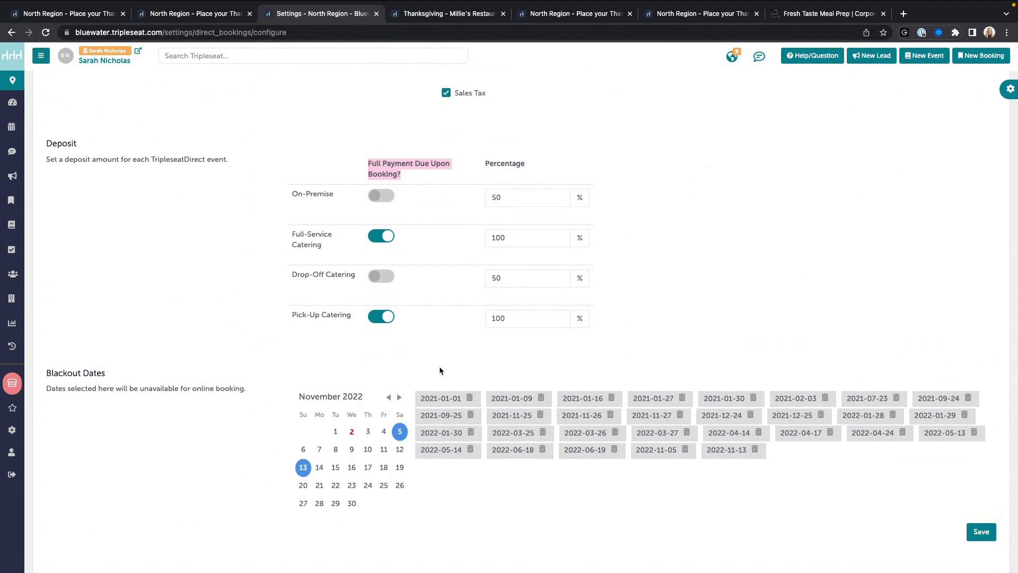
scroll(439, 370, up, 5)
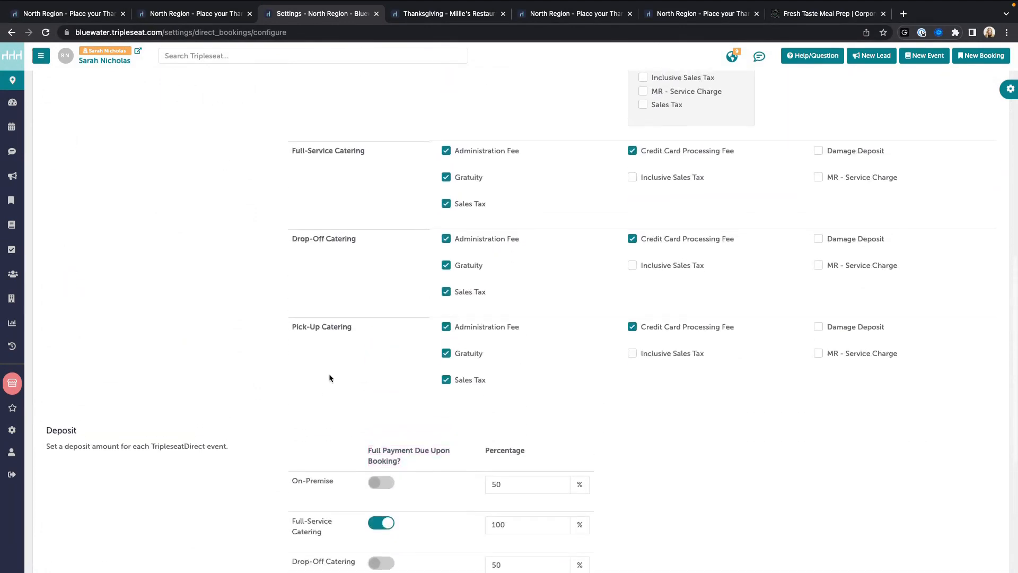
scroll(330, 377, up, 10)
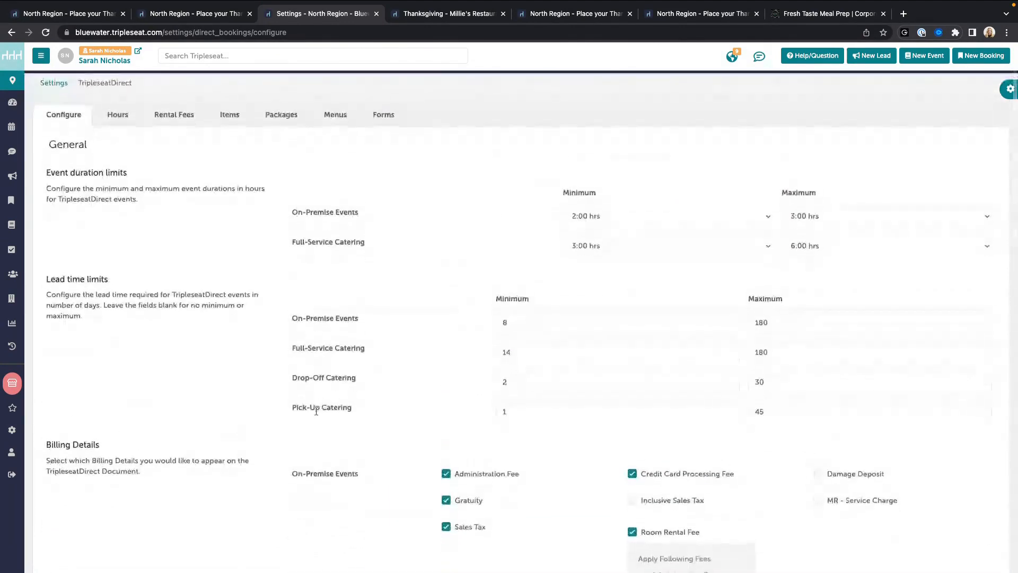
Step: Show the TripleseatDirect Hours for the Millie's Restaurant location
click(118, 114)
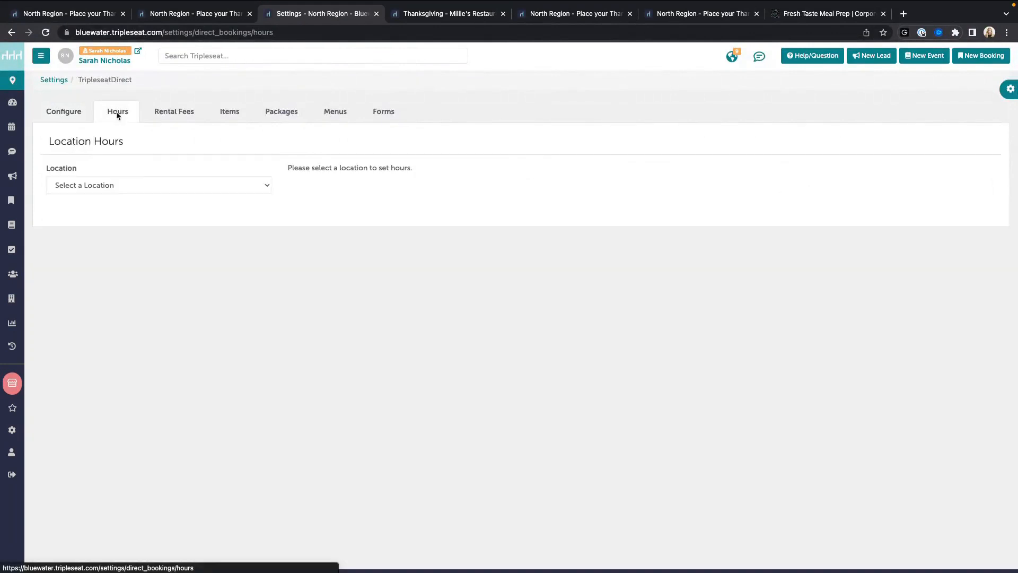
click(181, 189)
click(159, 198)
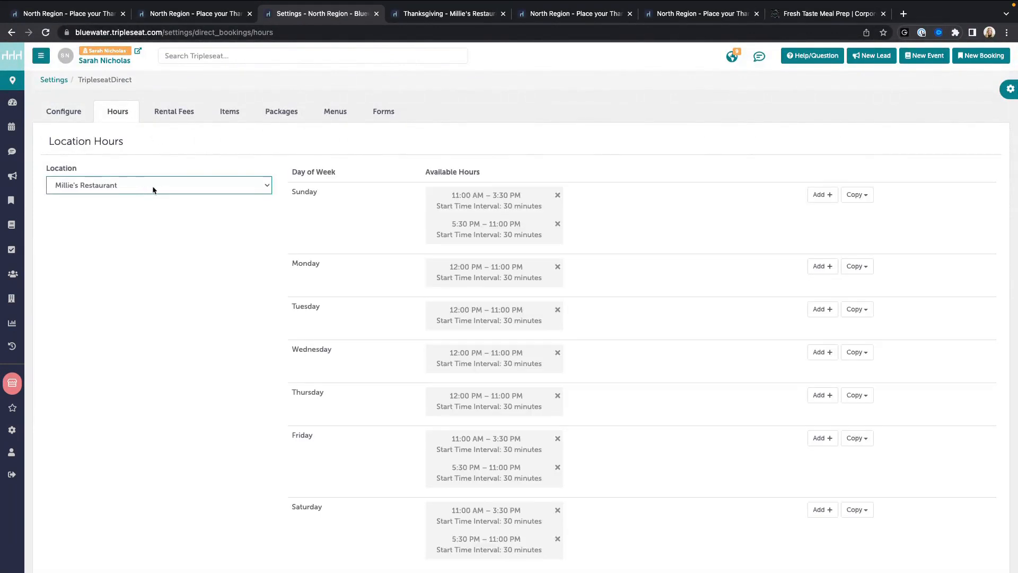
scroll(456, 291, down, 2)
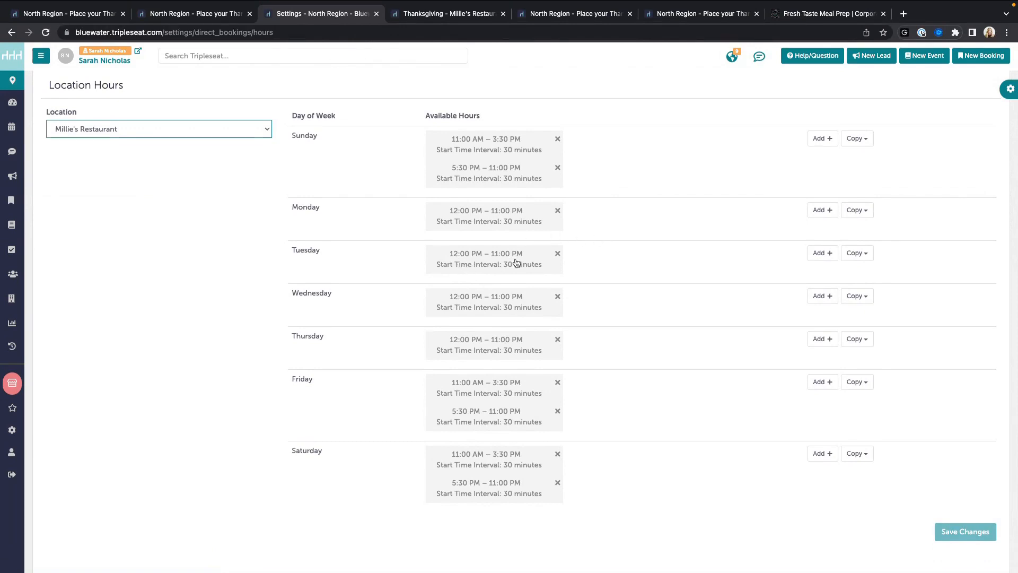
Step: Close the Thanksgiving event document and check November 24 pickup times on the order form
click(427, 18)
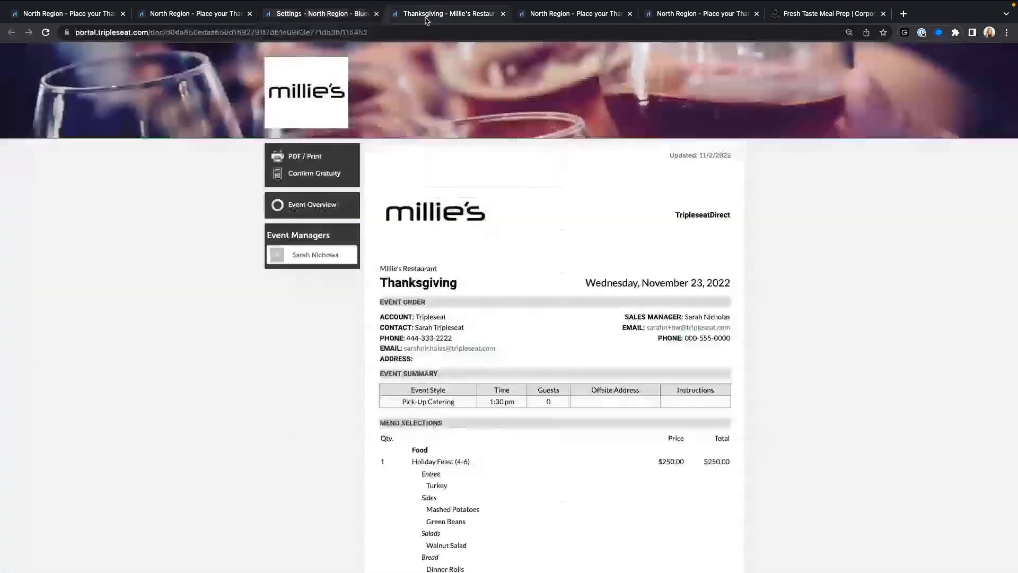
click(502, 14)
click(461, 15)
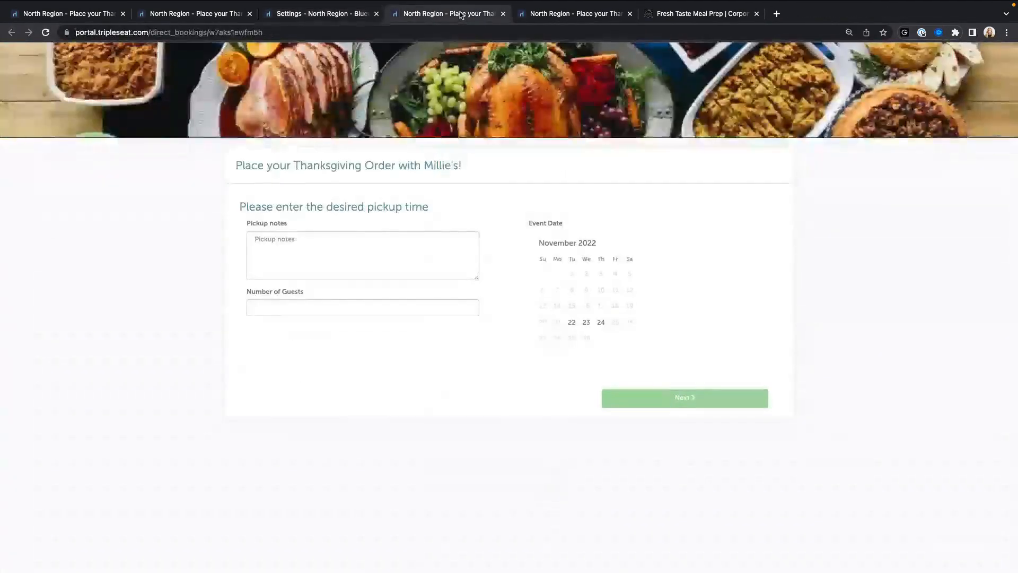
click(600, 322)
click(601, 382)
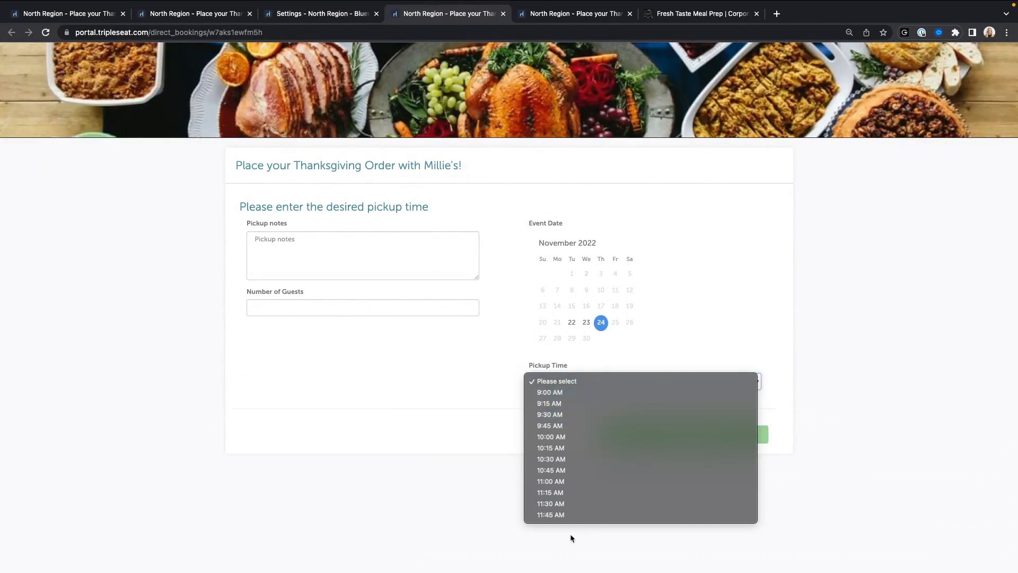
click(316, 17)
Step: Return to Millie's Restaurant hours settings and open the Rental Fees settings
click(316, 17)
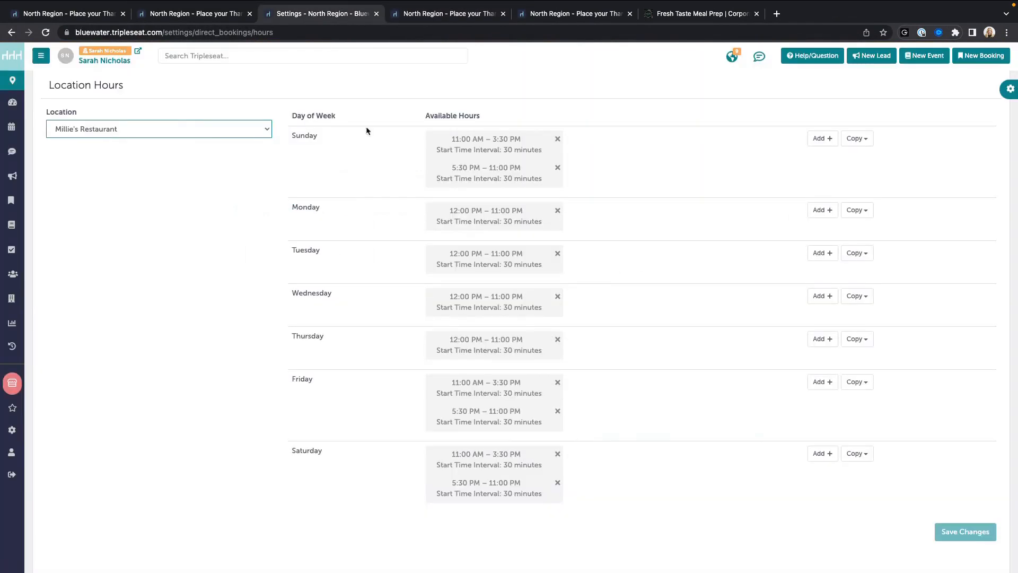
scroll(159, 109, up, 2)
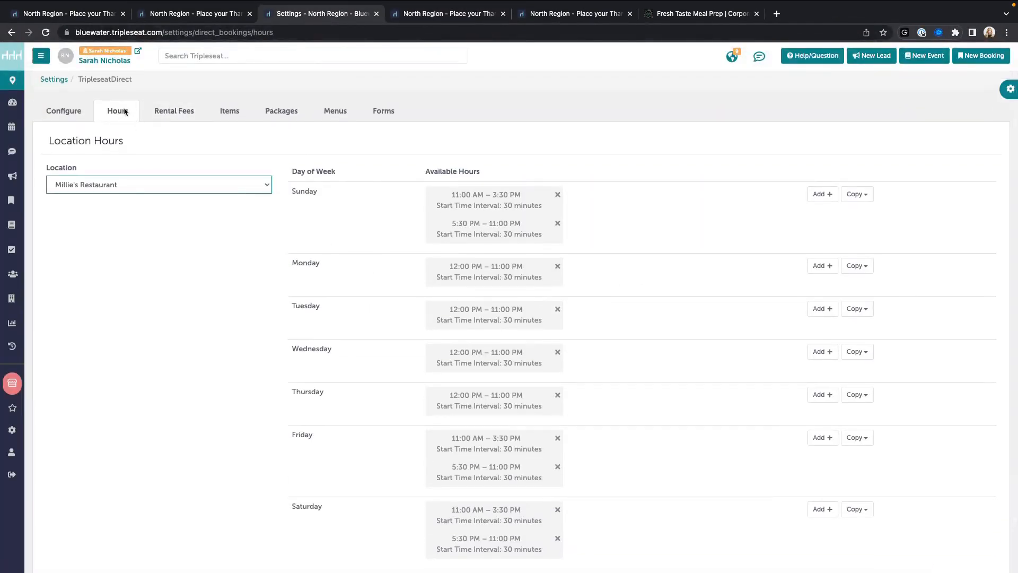
scroll(403, 338, down, 2)
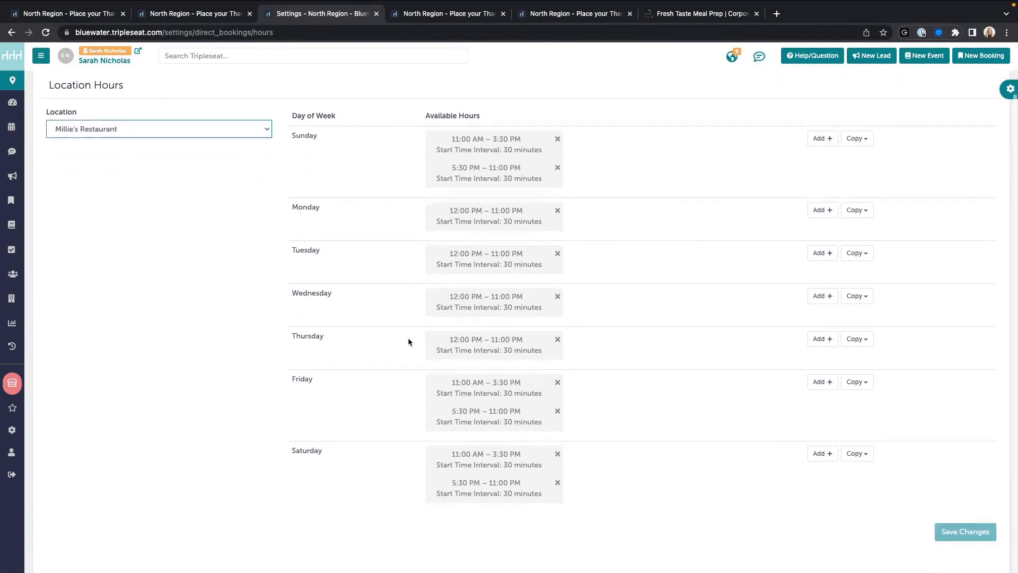
scroll(408, 342, up, 2)
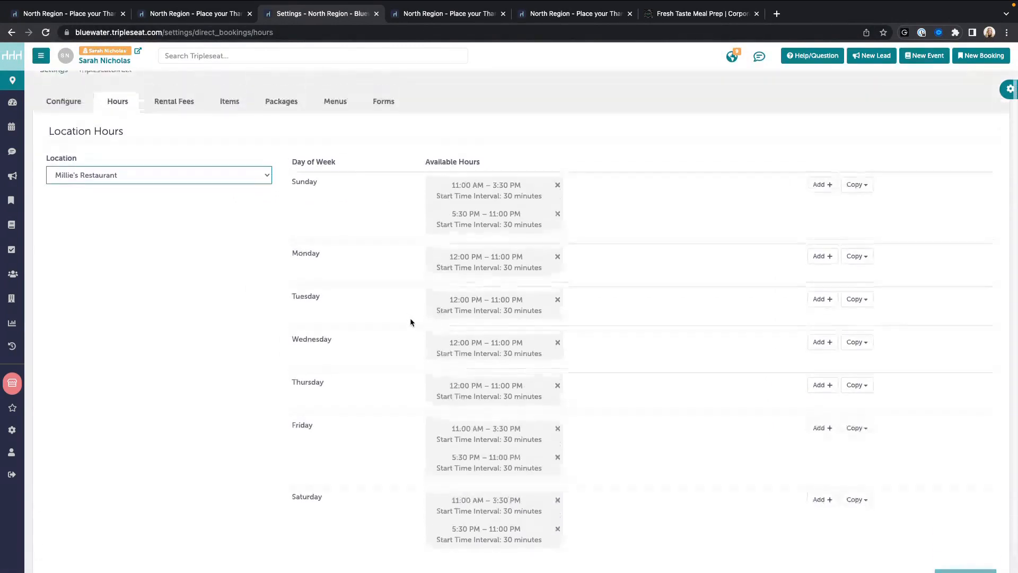
click(178, 104)
Step: Browse the Items list and view the Cheesecake ($35.00) item, leaving without saving
click(227, 113)
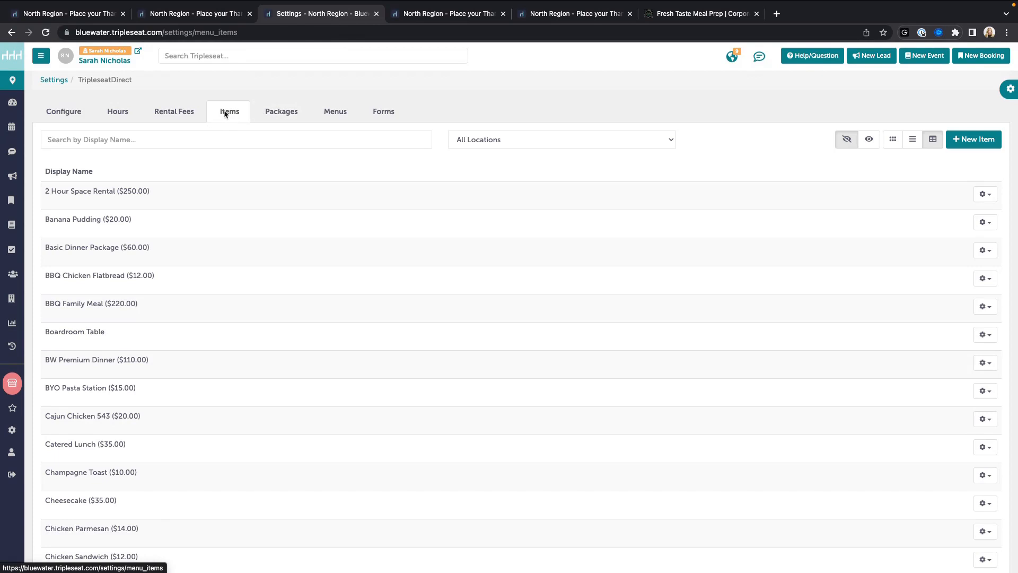
scroll(182, 387, down, 1)
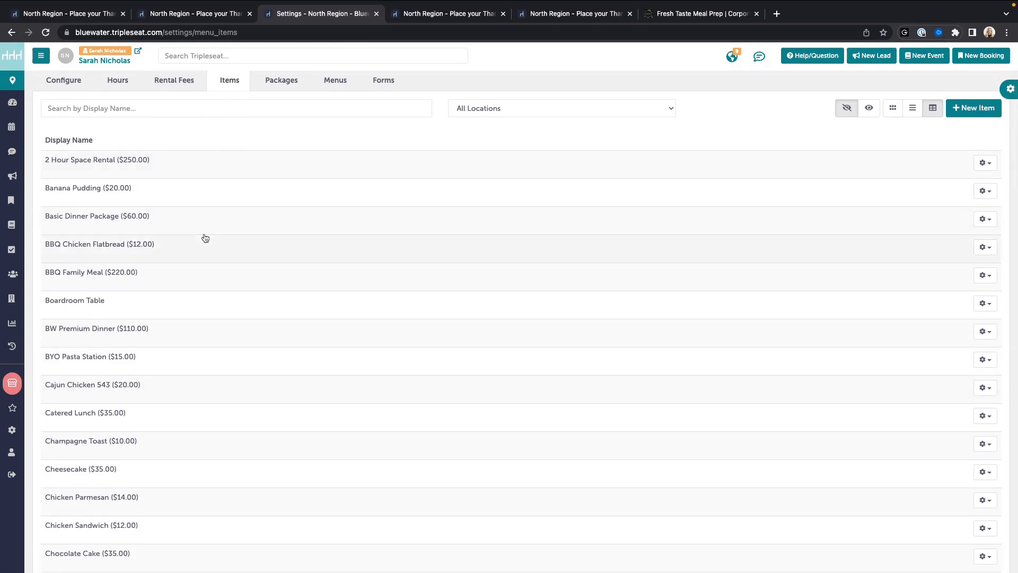
scroll(166, 350, down, 3)
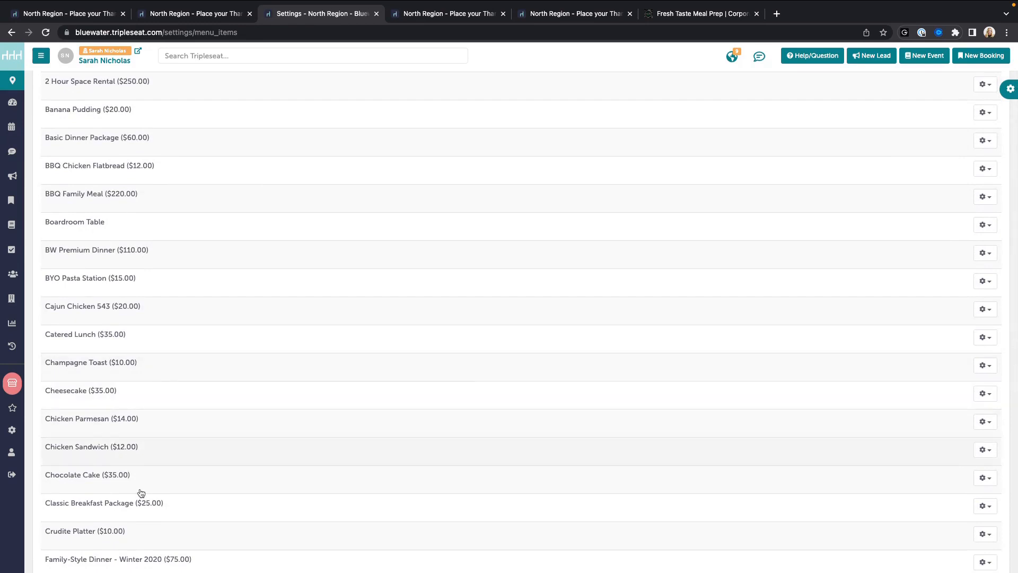
scroll(178, 437, down, 1)
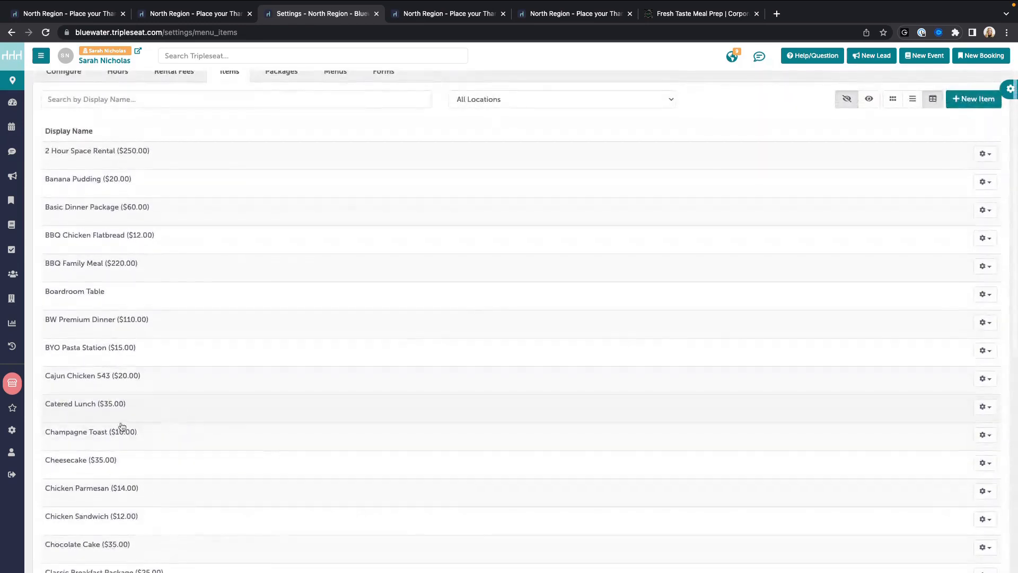
click(108, 459)
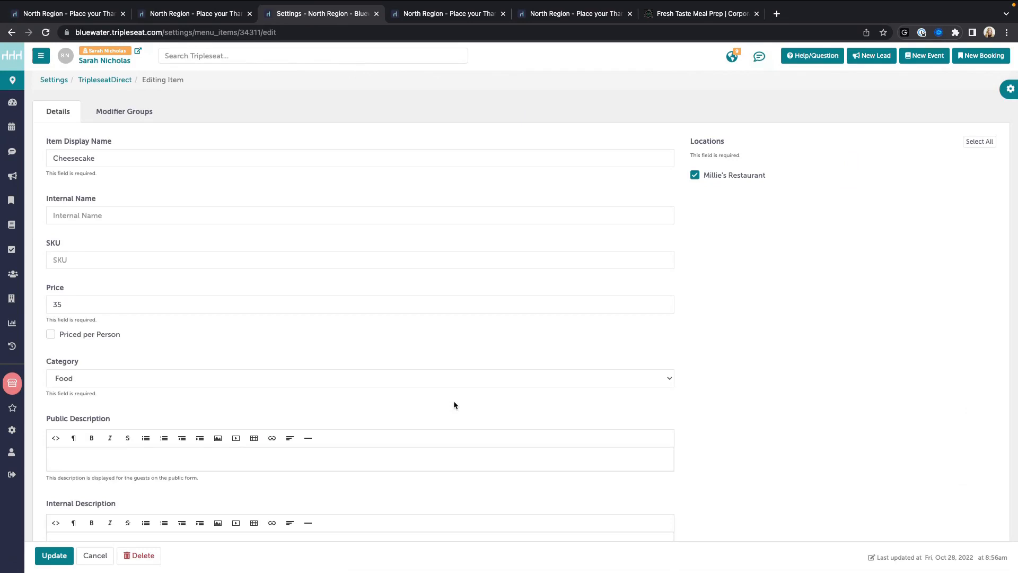
scroll(454, 405, down, 2)
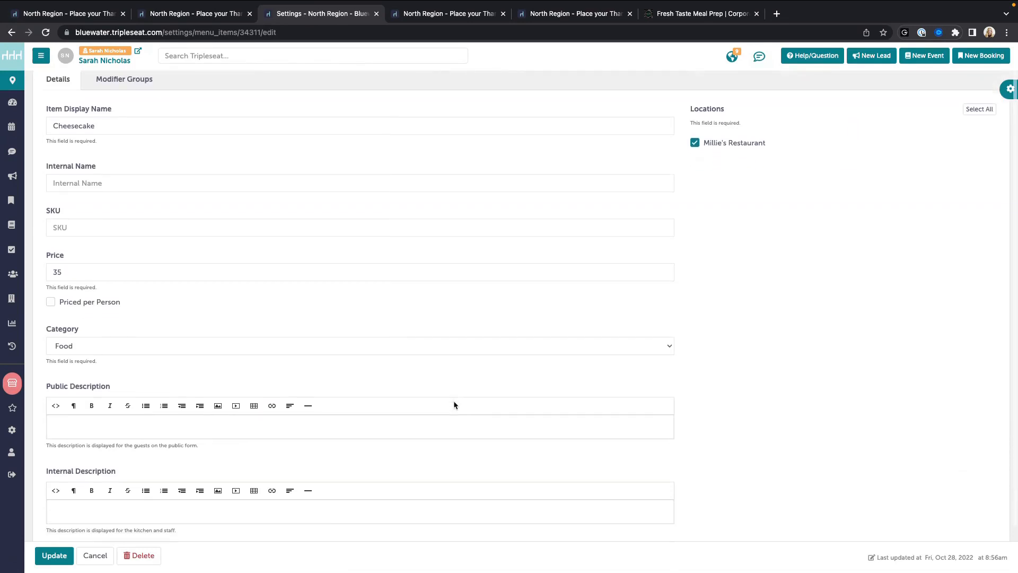
scroll(227, 415, up, 3)
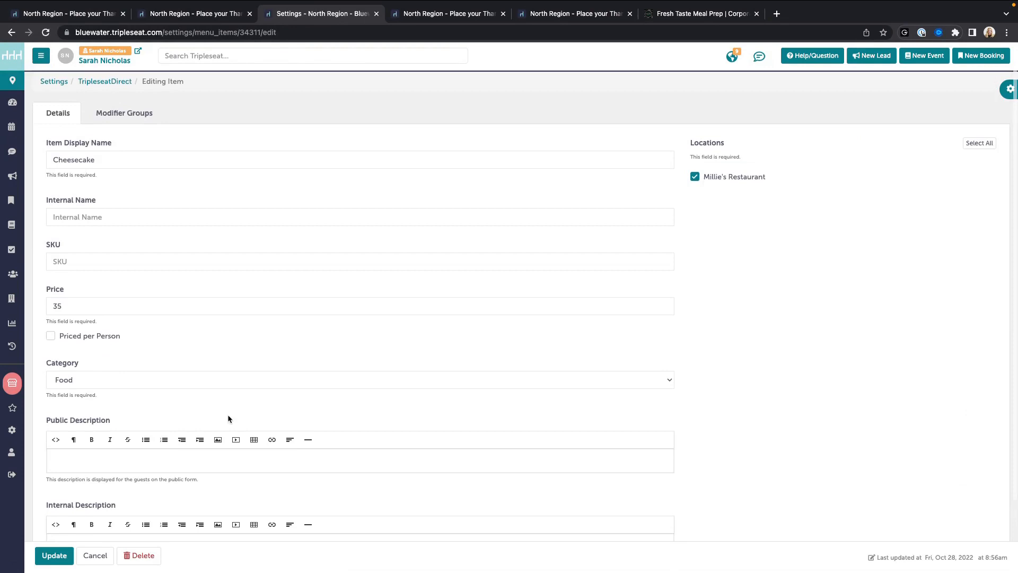
click(95, 555)
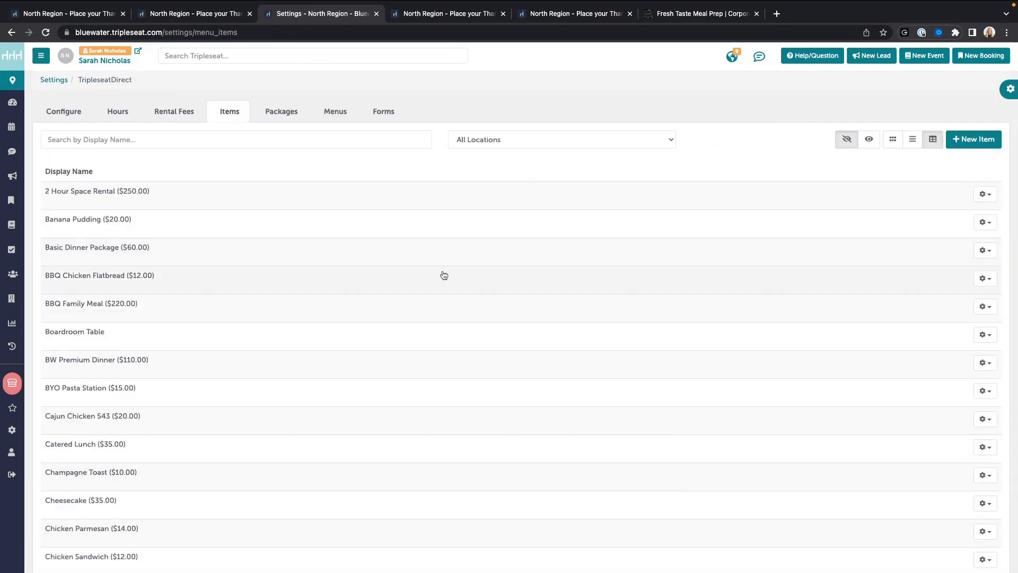
Step: Draft a new item 'Side of Mac N Che' in category Food, then close it unsaved
click(972, 140)
click(428, 96)
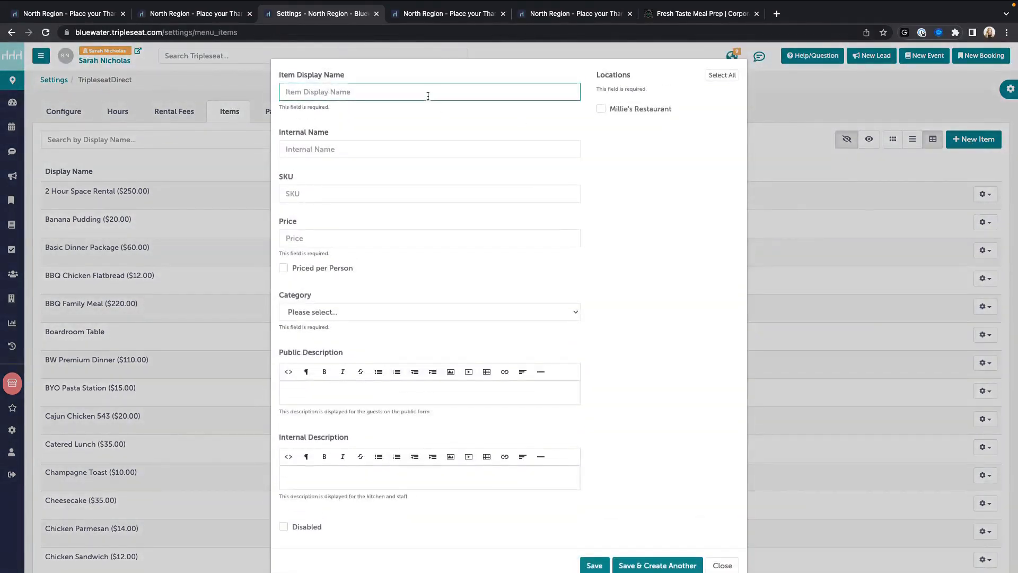
text(Side of M)
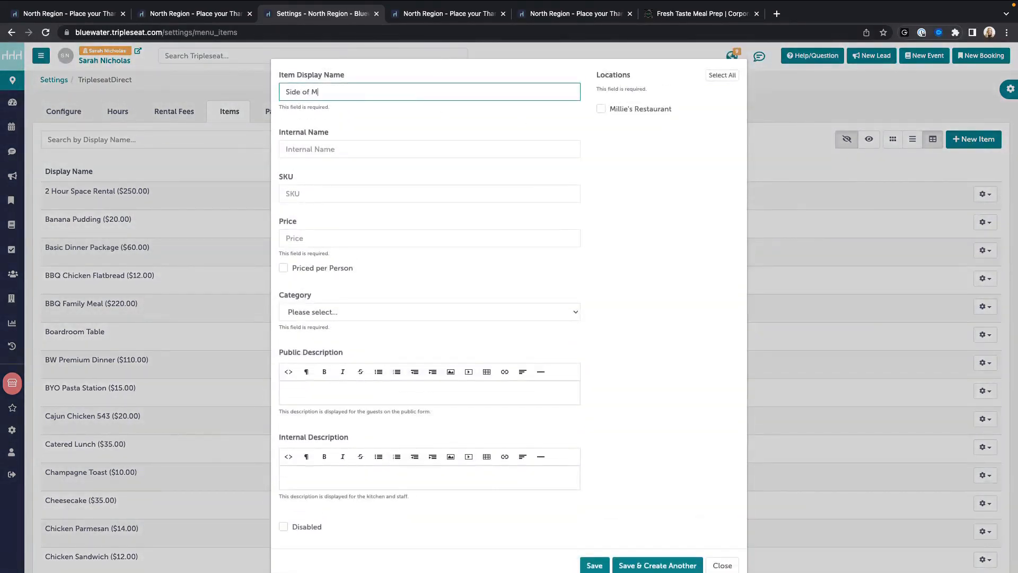
text(ac N Cheese)
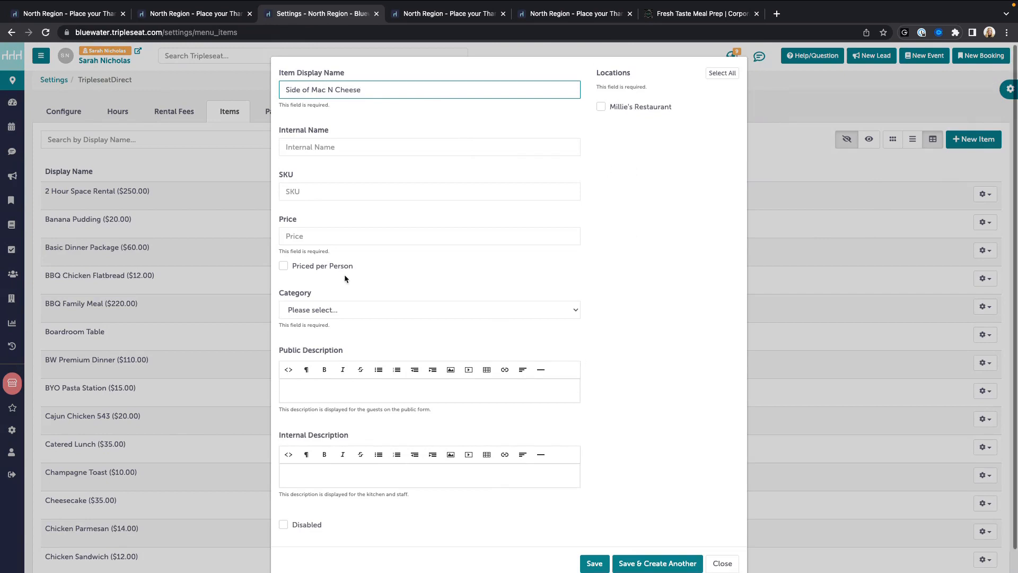
scroll(345, 284, down, 1)
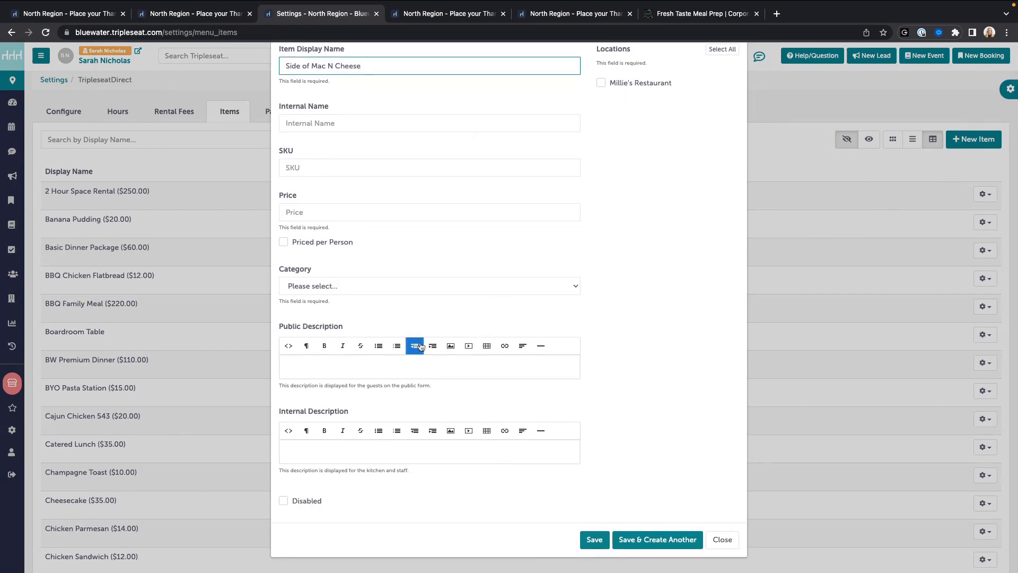
click(409, 284)
click(403, 300)
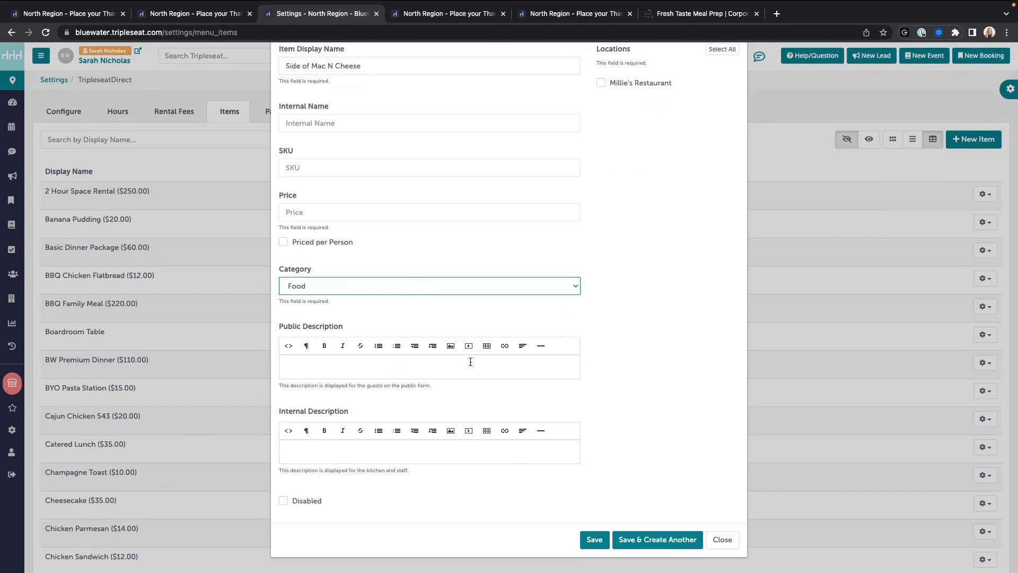
click(722, 539)
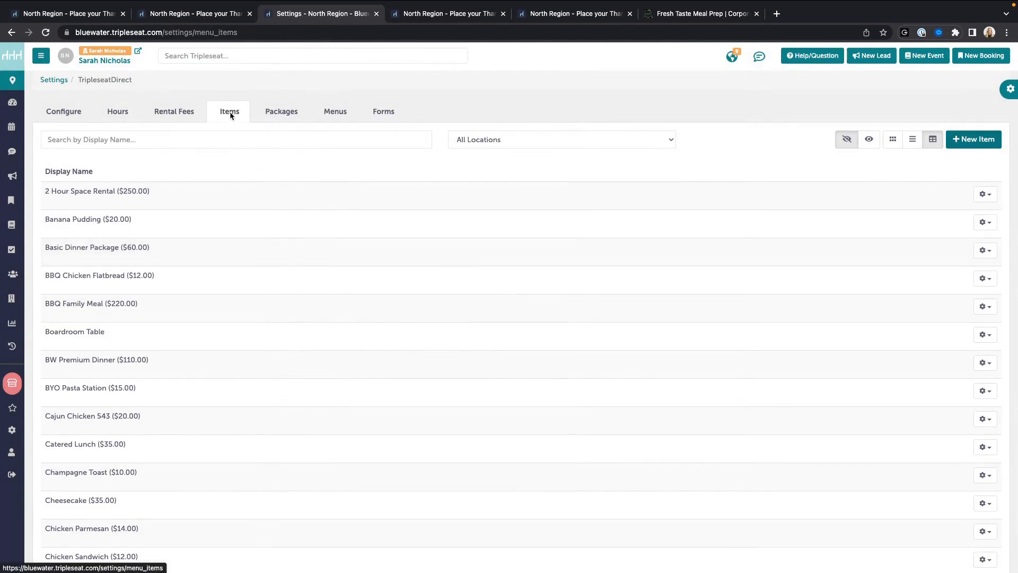
Step: Open the Holiday Feast (4-6) package from the Packages list for editing
click(289, 111)
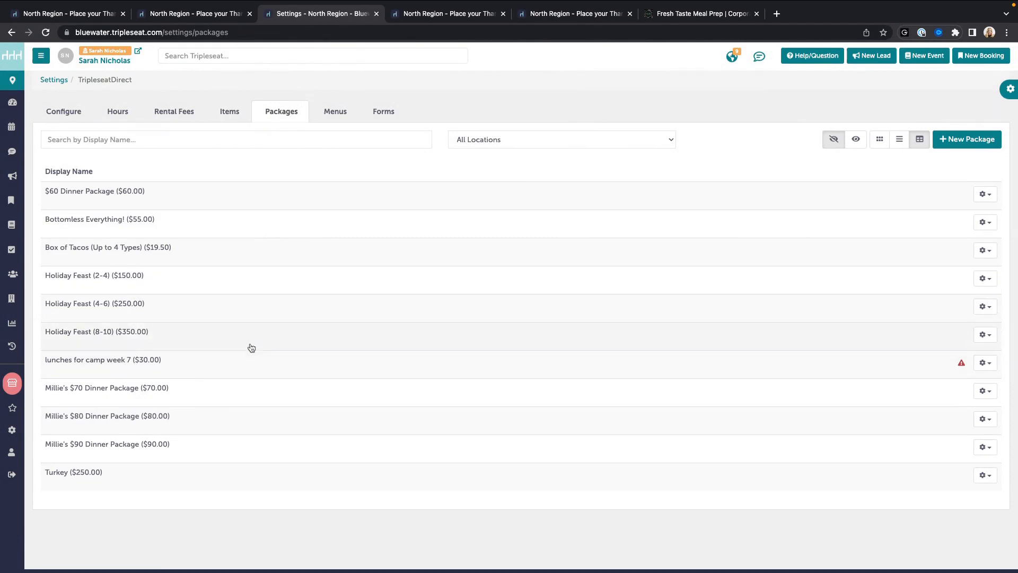
click(92, 311)
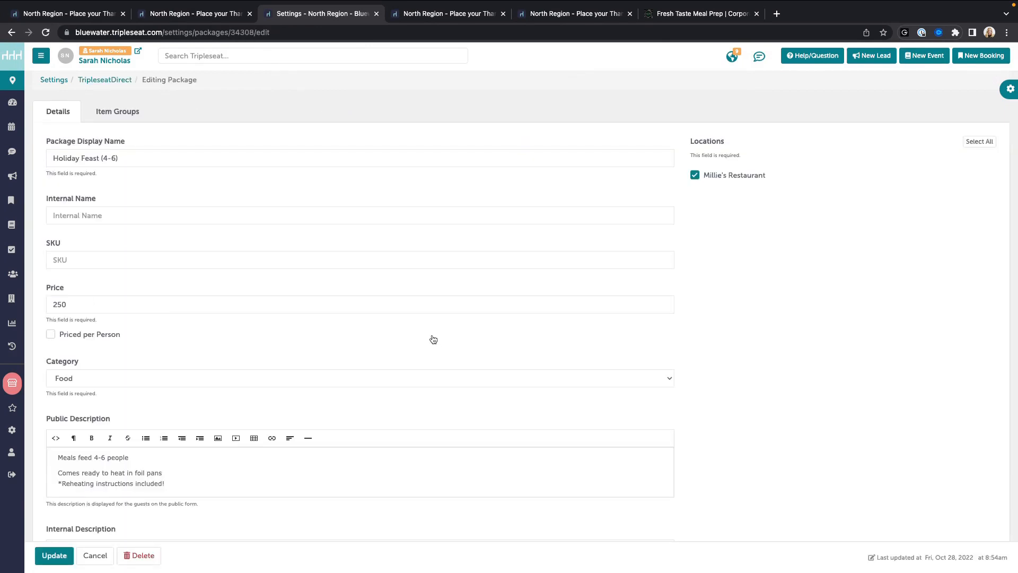
scroll(427, 322, down, 1)
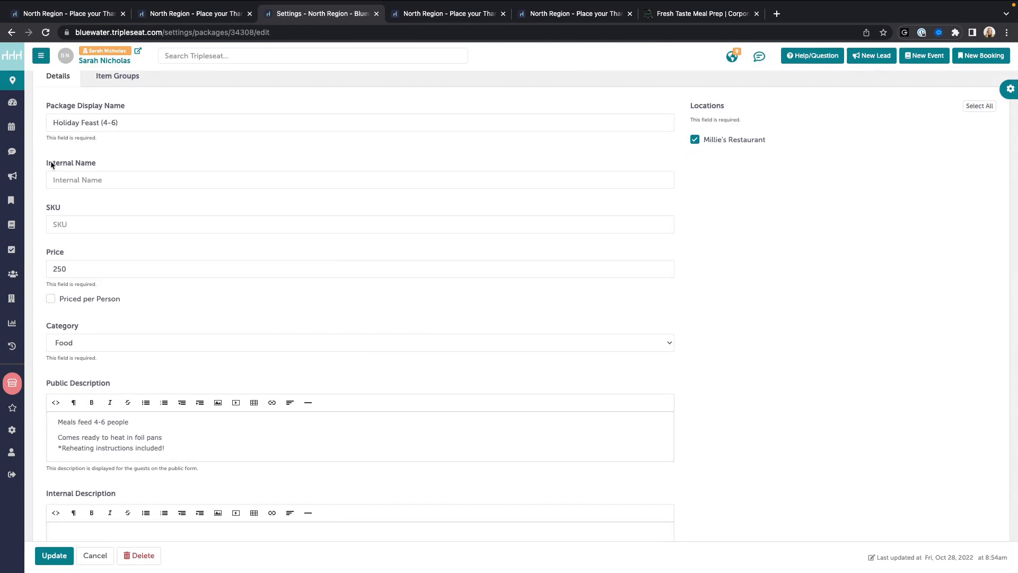
Step: Review the package's internal name, public description reheating lines, and internal description
click(98, 177)
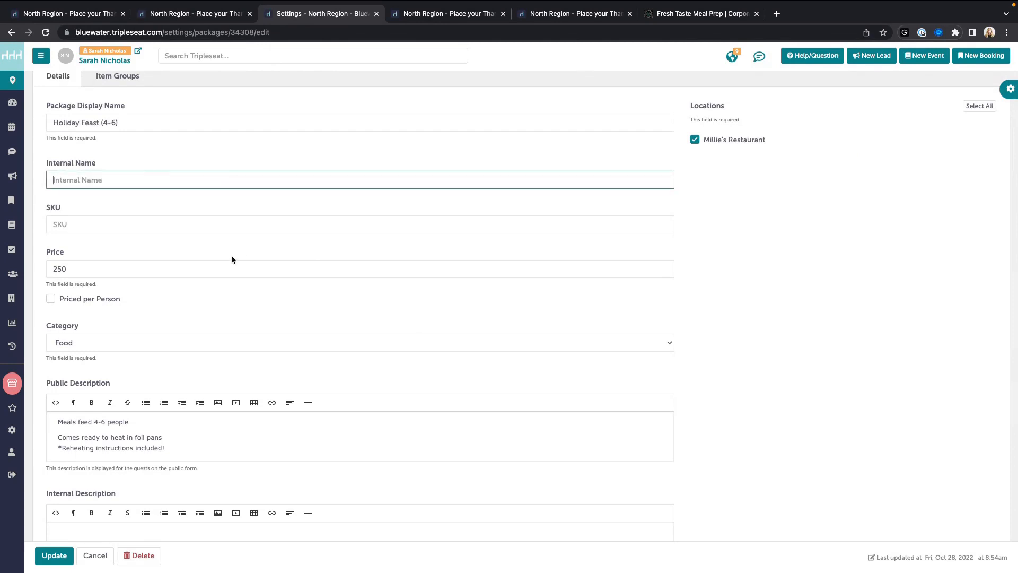
scroll(232, 259, down, 2)
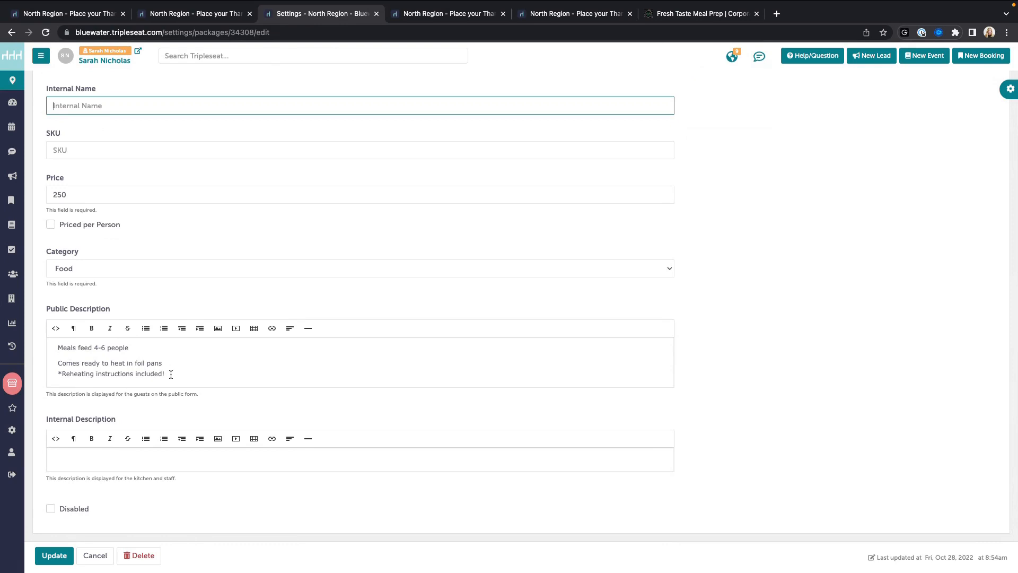
drag(171, 374, 58, 362)
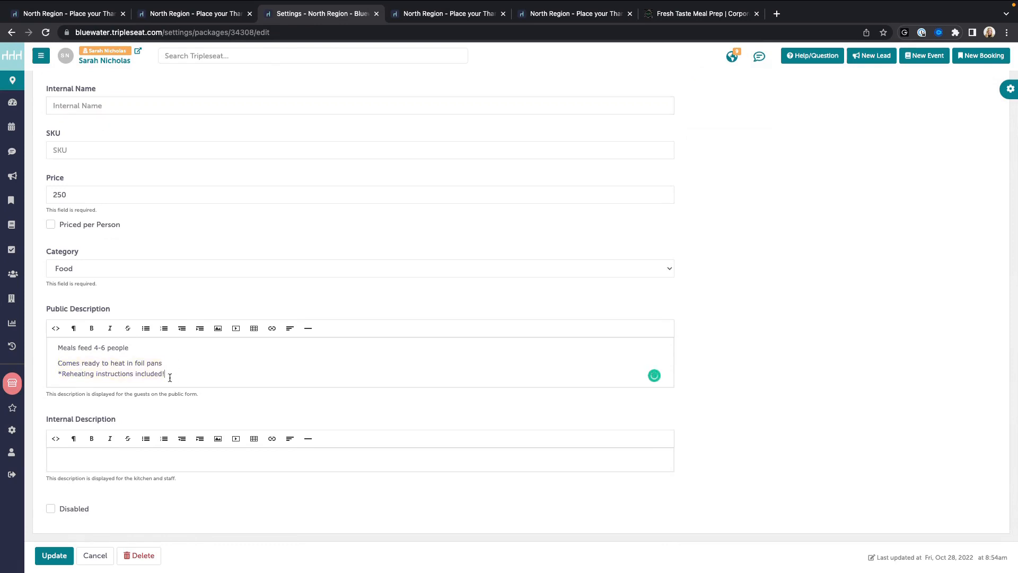
drag(166, 375, 51, 366)
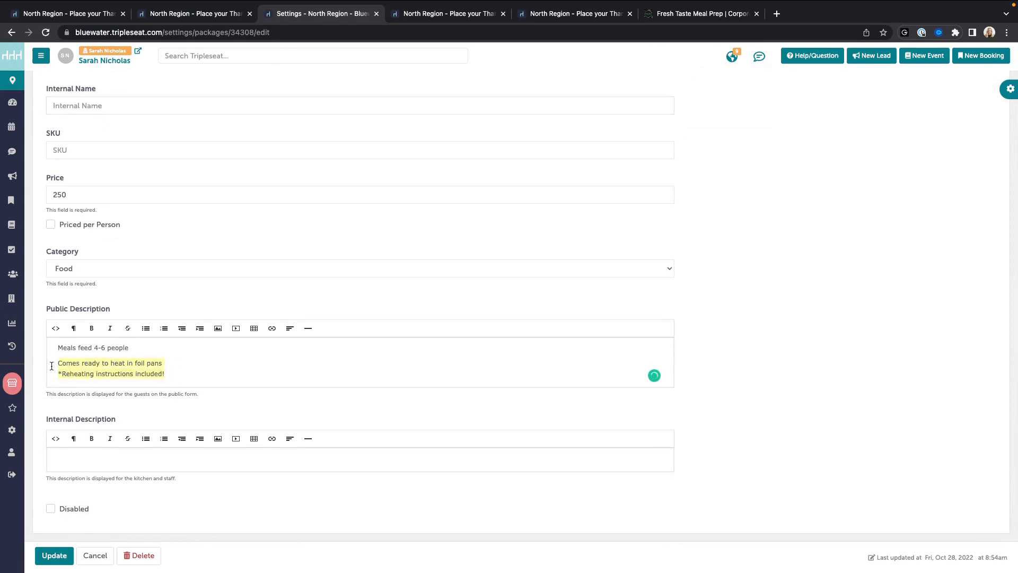
click(225, 370)
click(170, 465)
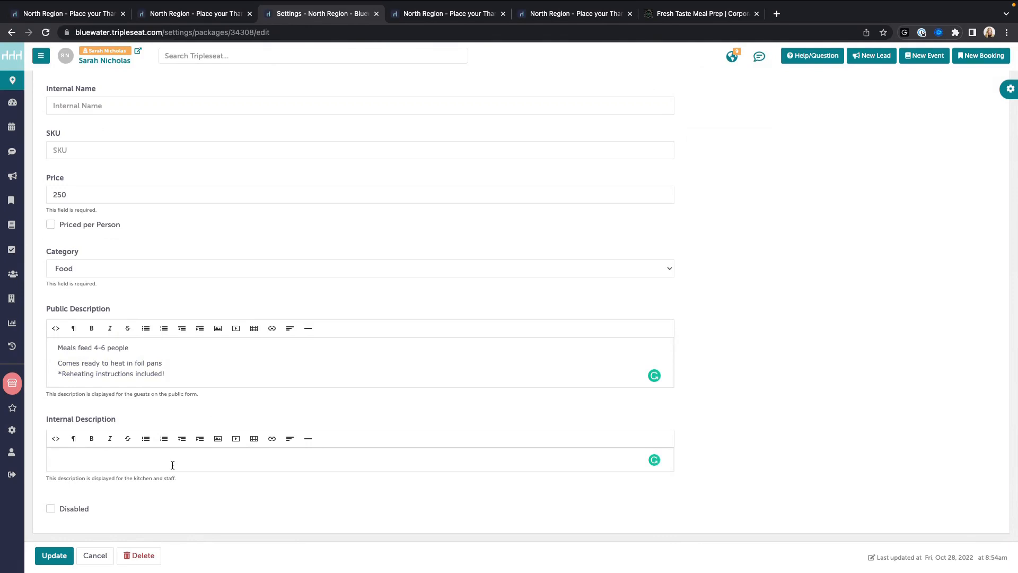
scroll(173, 465, up, 5)
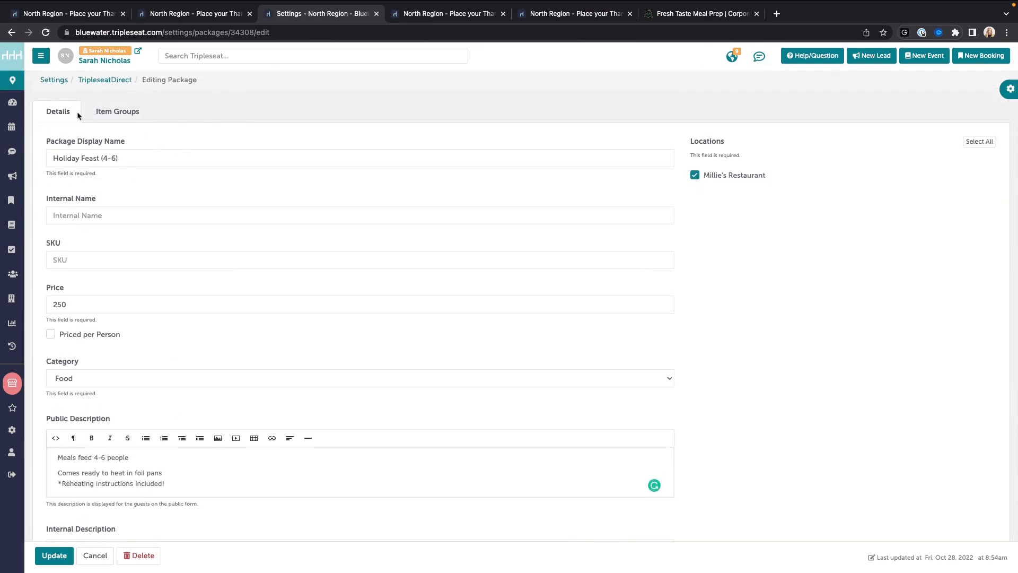
drag(168, 79, 209, 78)
Step: Show the package's item groups, dismissing an unused new item group form
click(114, 111)
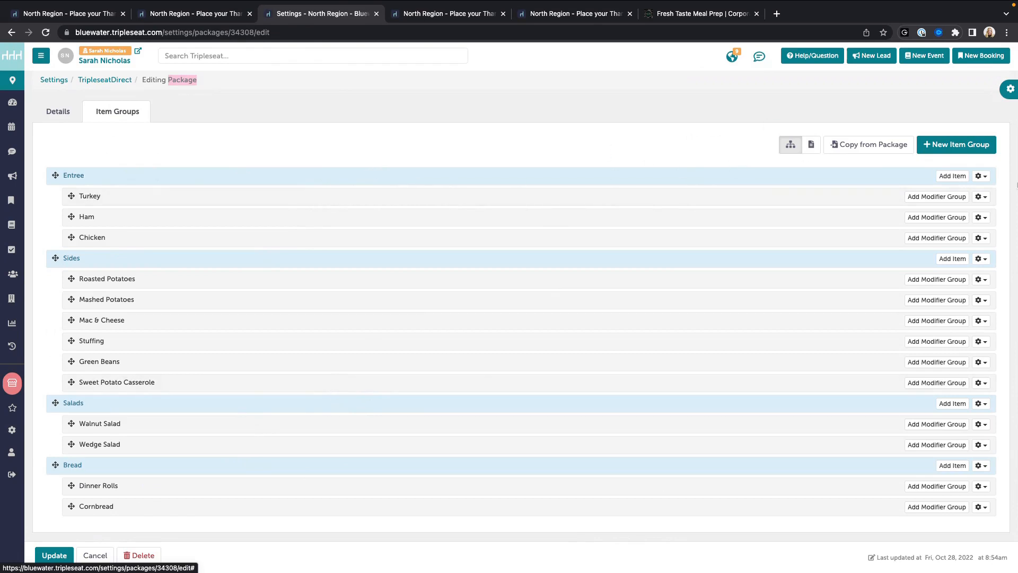
click(948, 147)
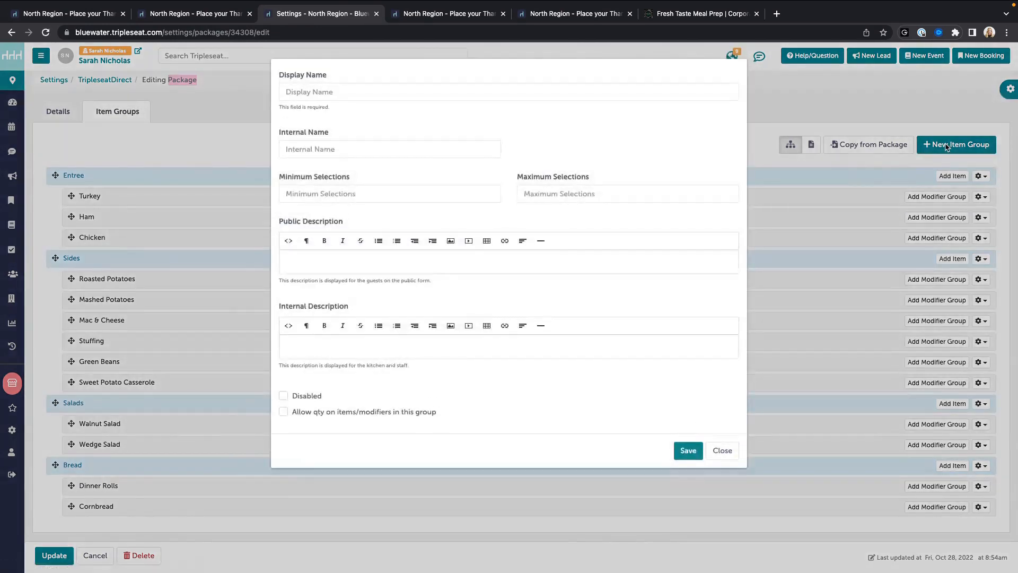
click(722, 450)
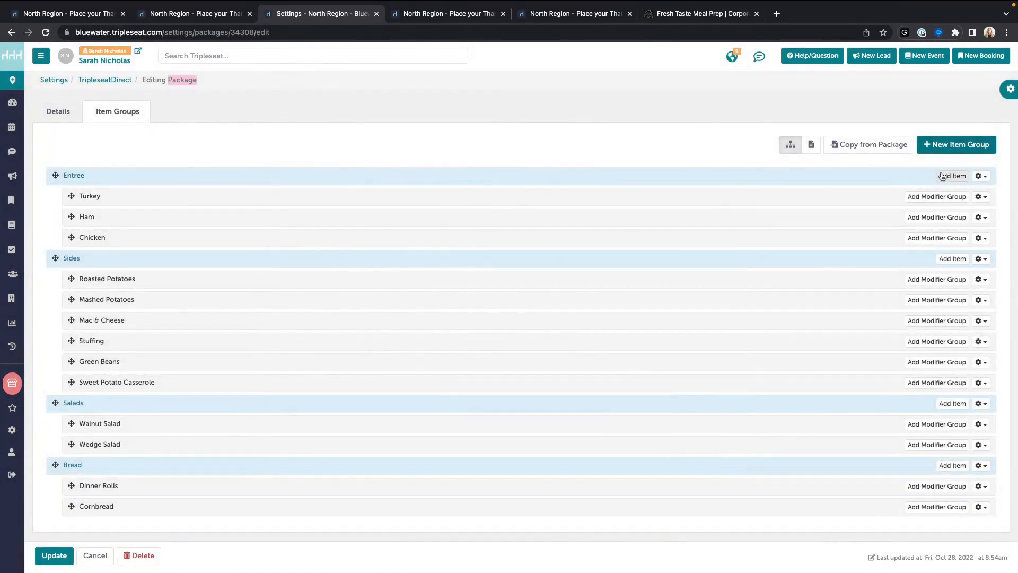
Step: Check the Entree group's min and max selections against the ordering portal's Holiday Feast choices
click(977, 176)
mouse_move(984, 179)
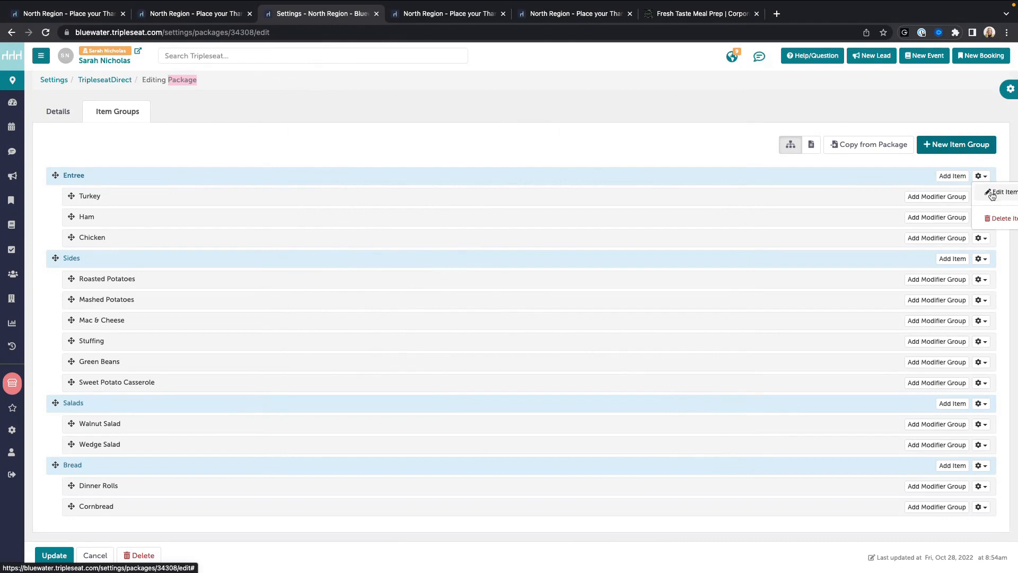
click(993, 194)
click(325, 152)
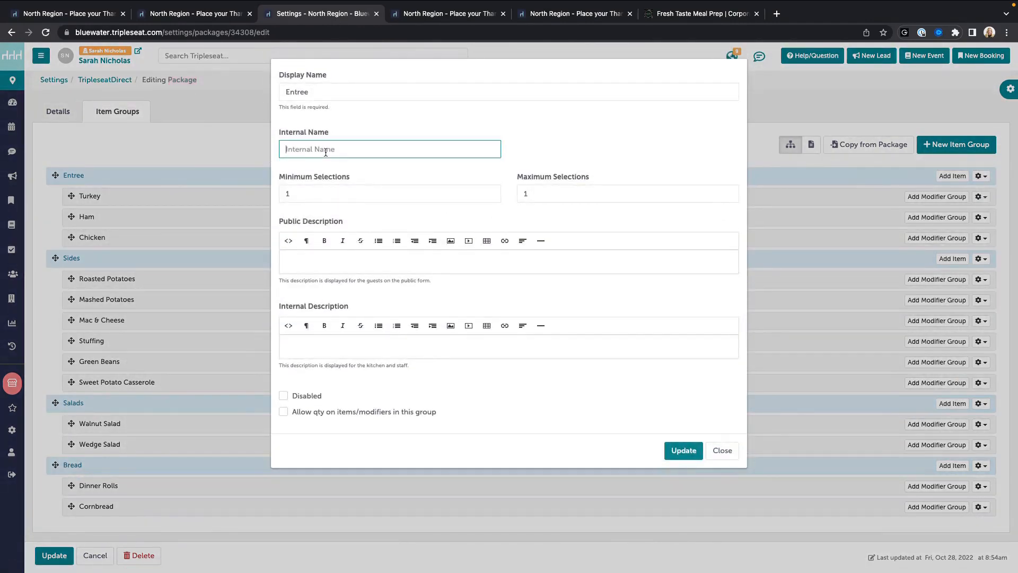
drag(277, 176, 356, 183)
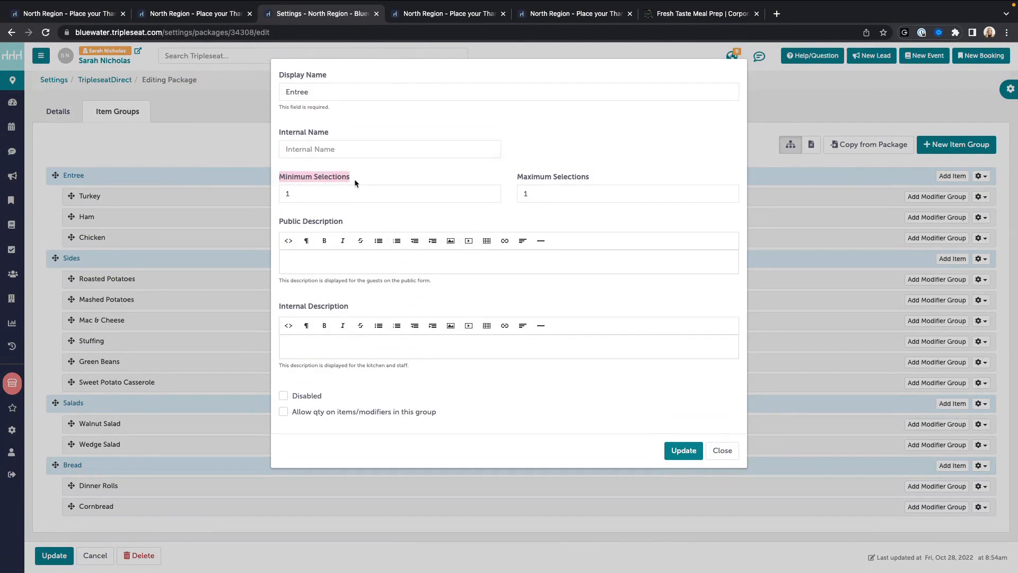
drag(517, 179, 631, 177)
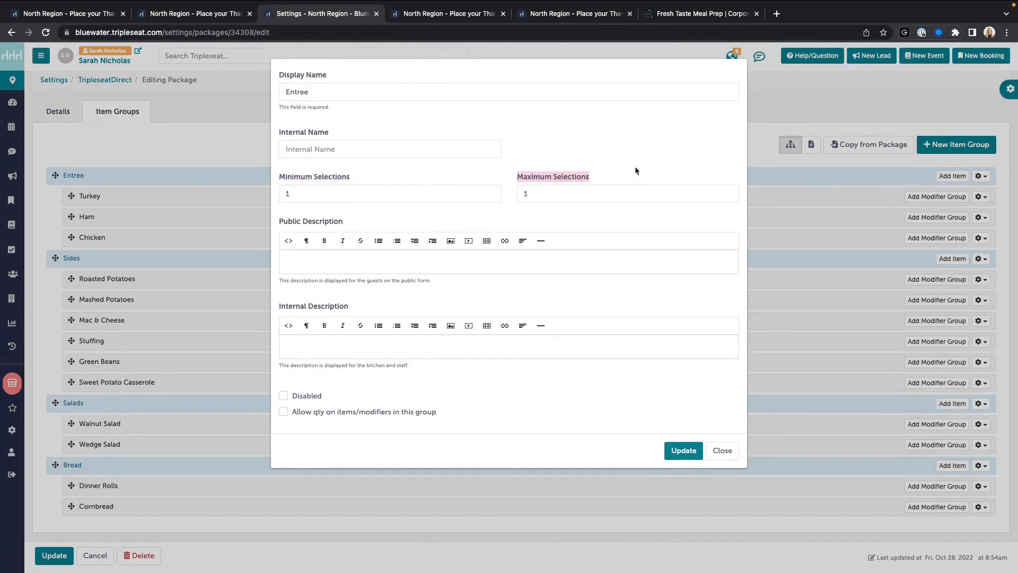
click(563, 12)
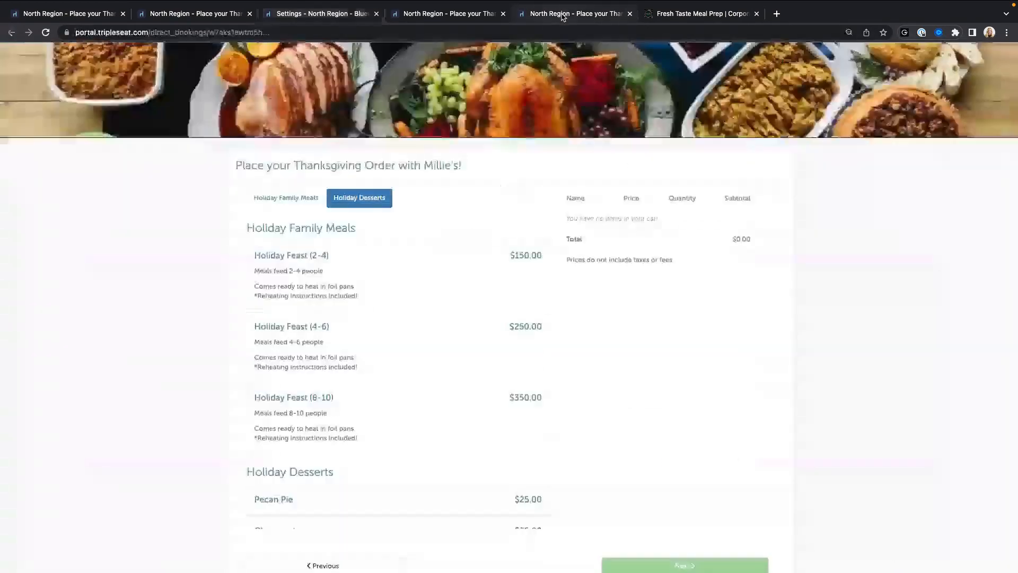
click(300, 336)
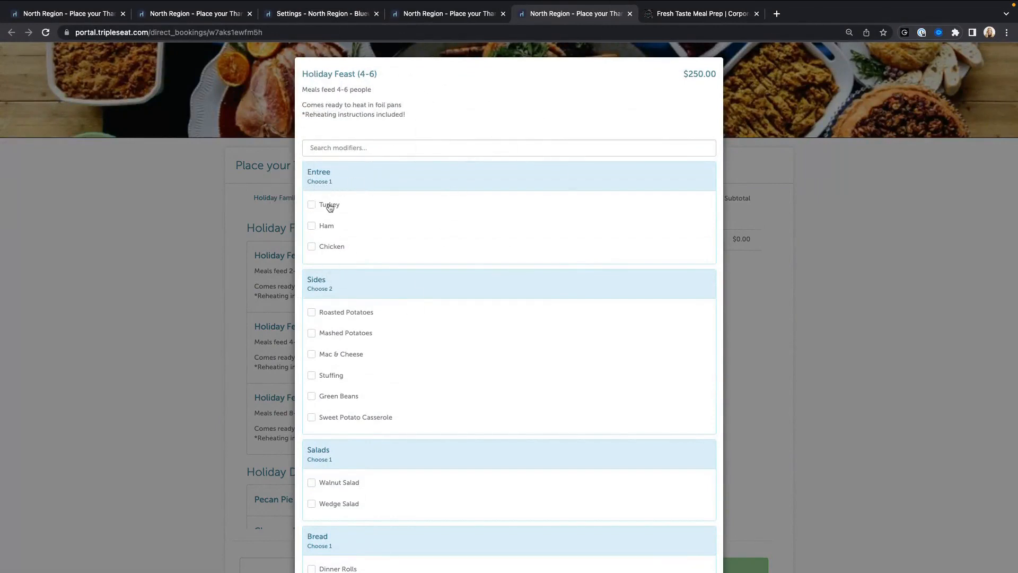
click(327, 15)
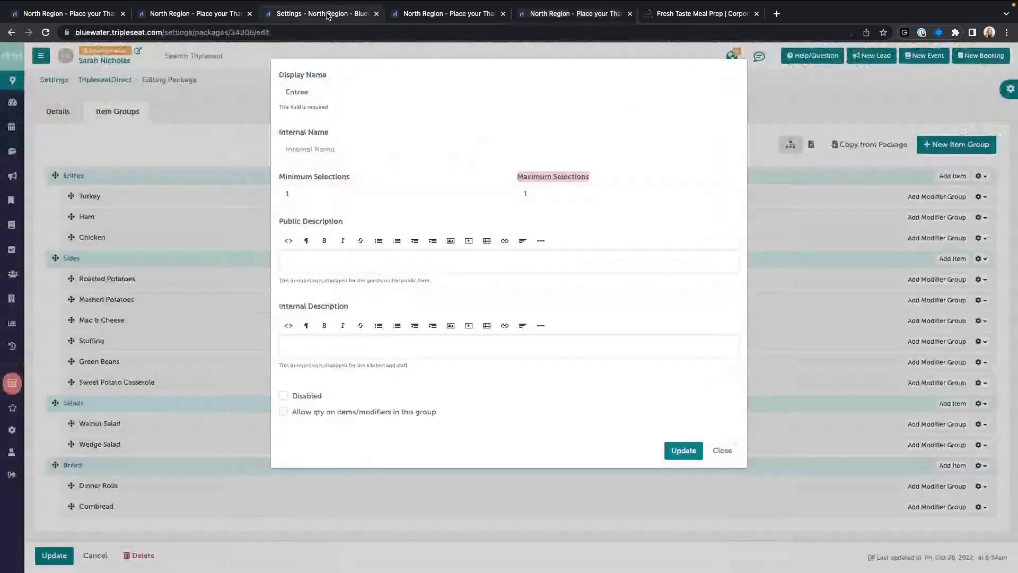
drag(279, 177, 624, 177)
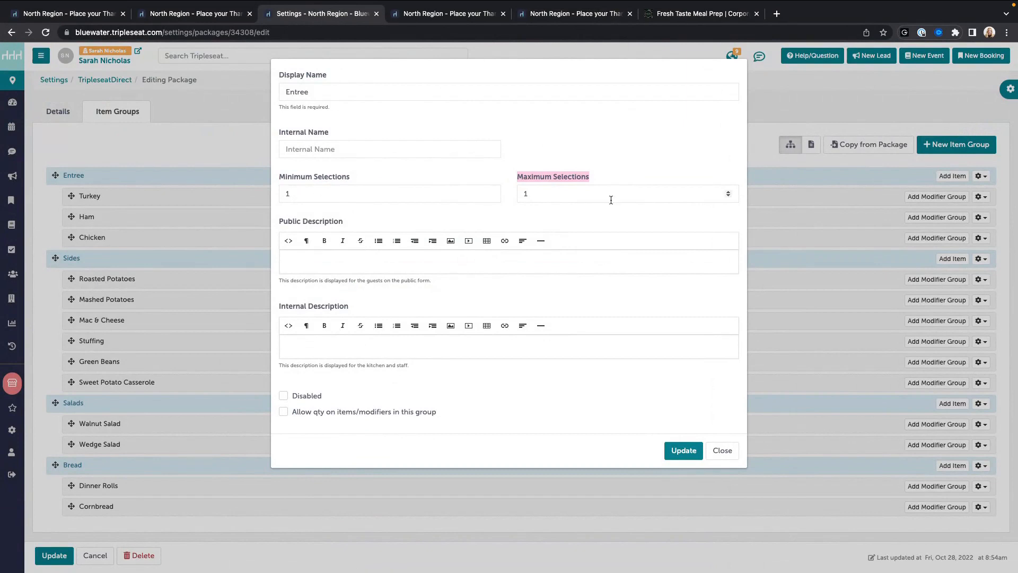
click(722, 450)
Step: Check the Sides group's min and max selections and close the extra ordering portal tab
click(981, 258)
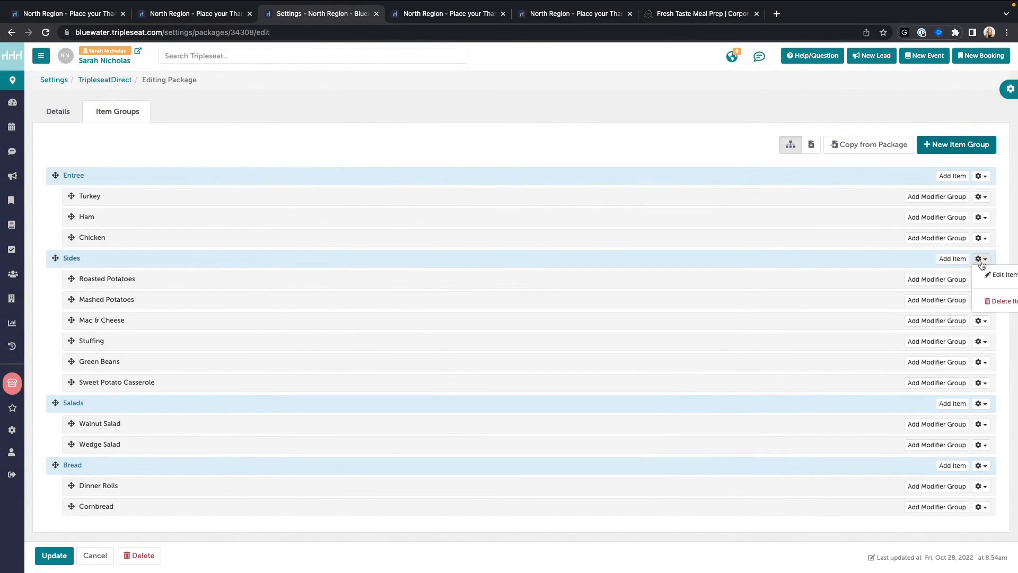
click(986, 275)
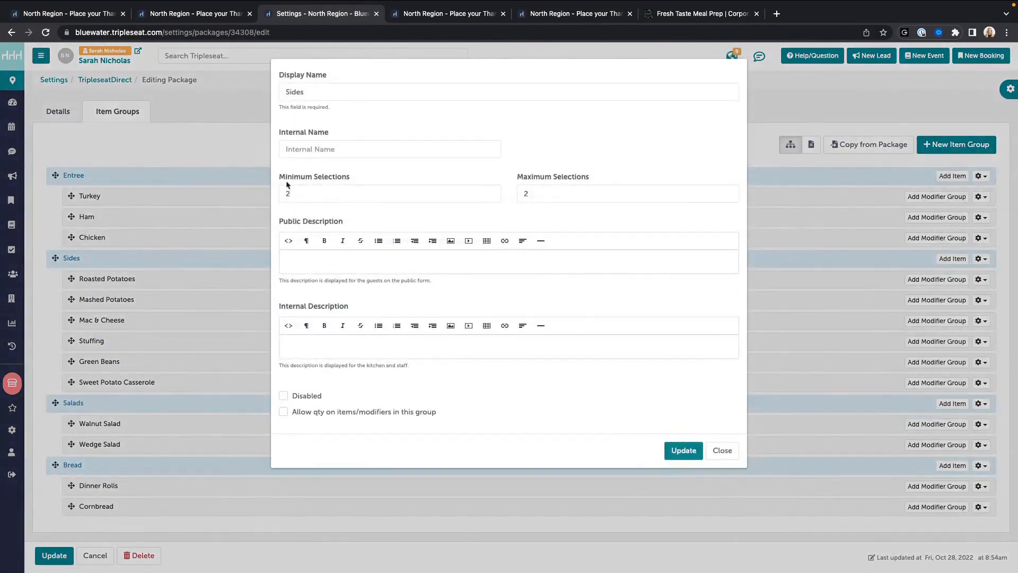
drag(280, 177, 373, 179)
drag(524, 176, 608, 177)
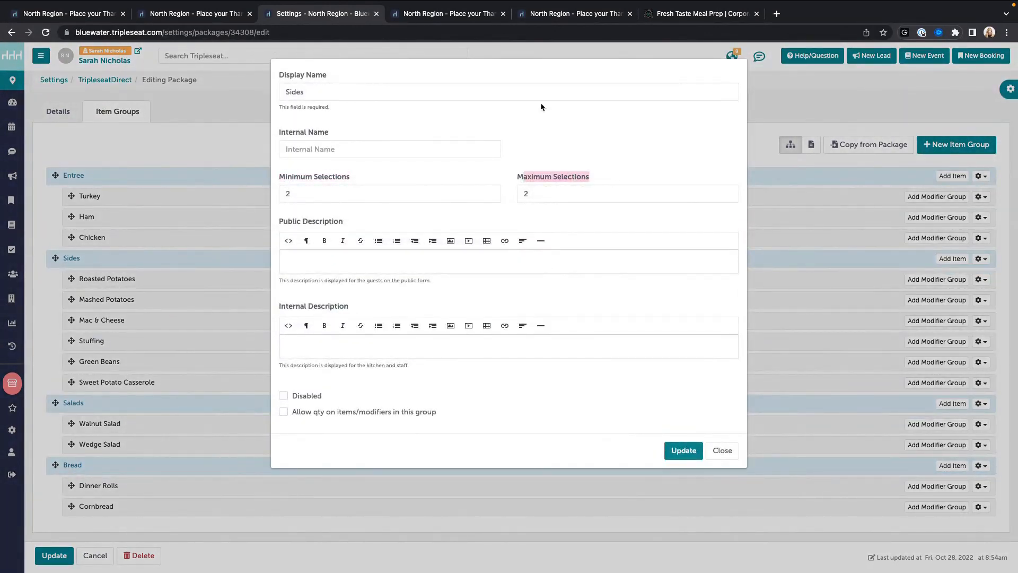
click(438, 15)
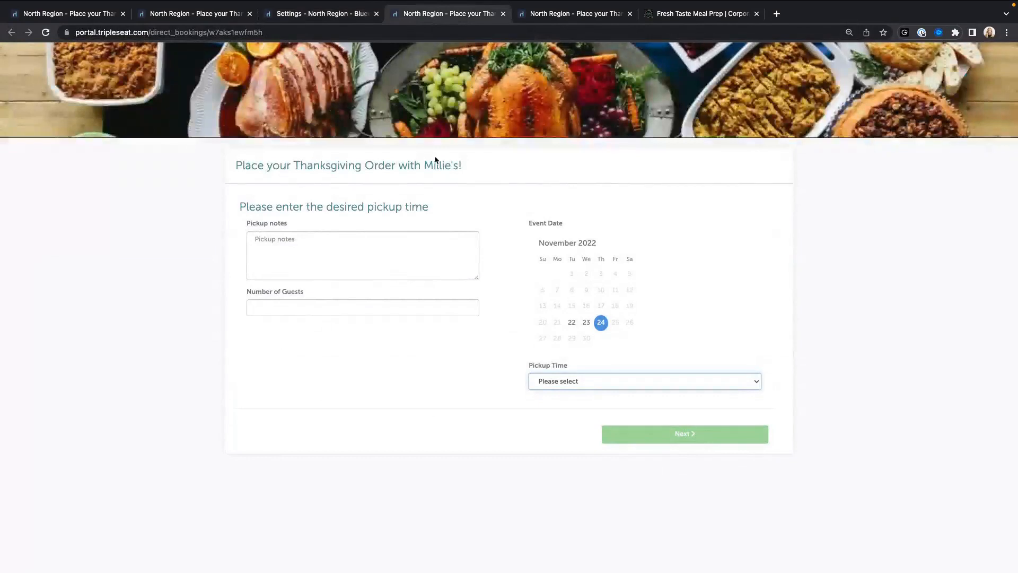
click(503, 13)
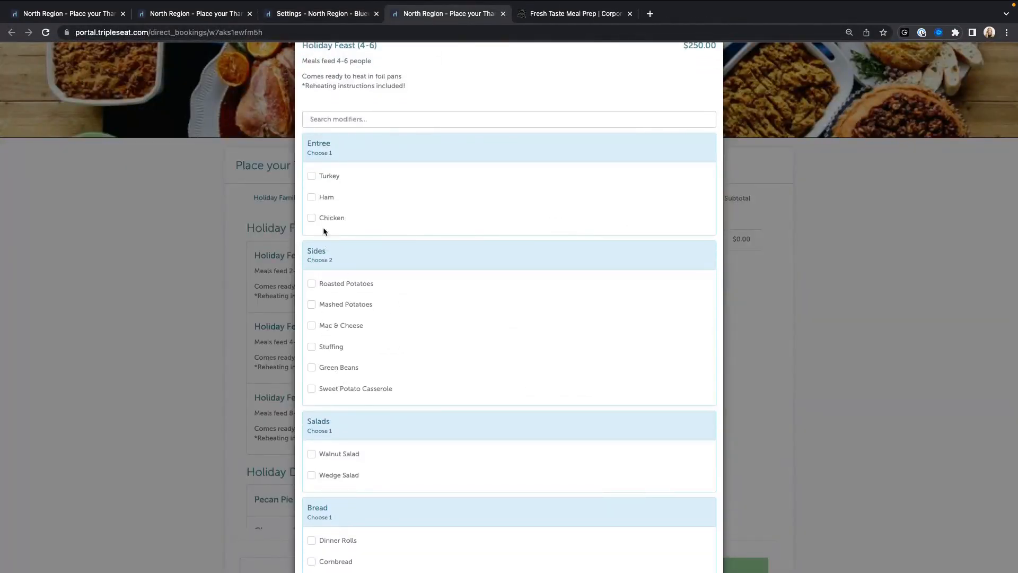
click(322, 15)
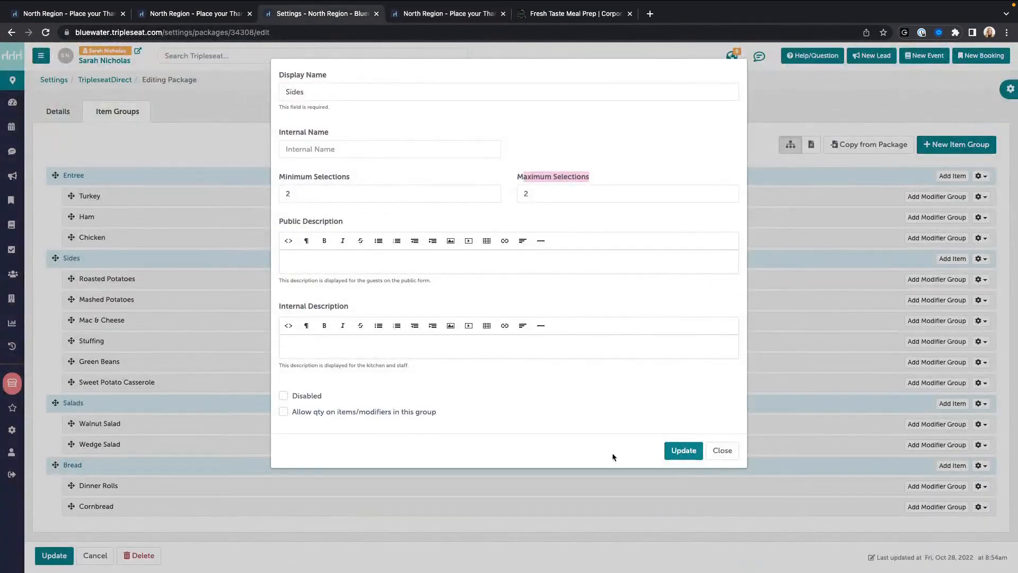
click(722, 449)
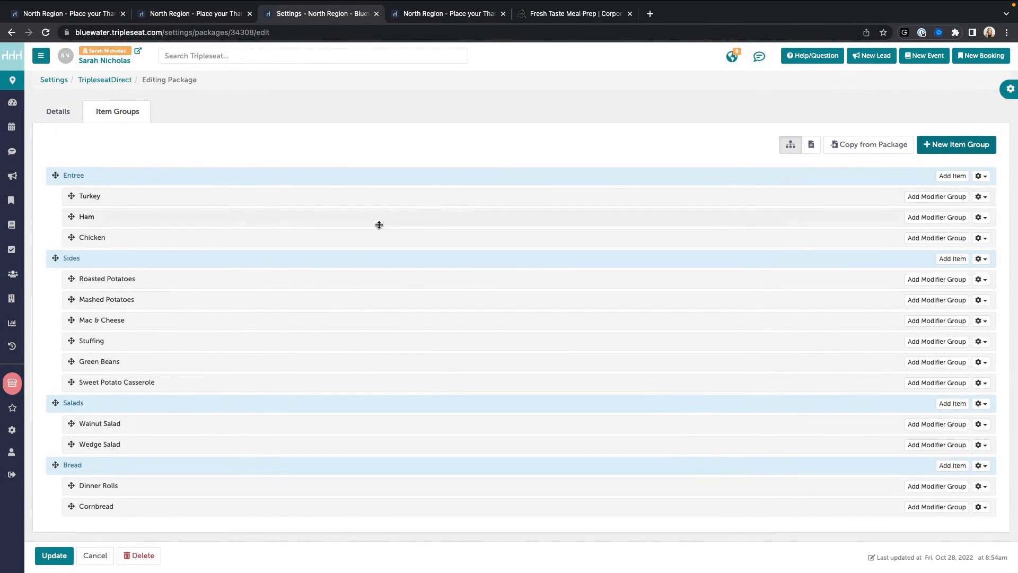
Step: Discard the package edits, go to the Menus list, and browse the live Thanksgiving order page
click(95, 555)
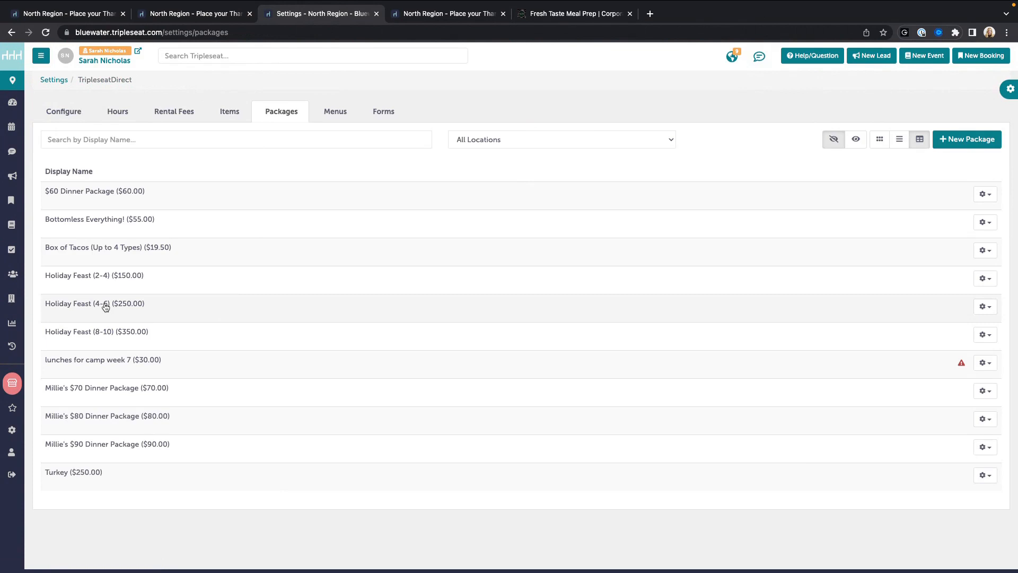
click(329, 112)
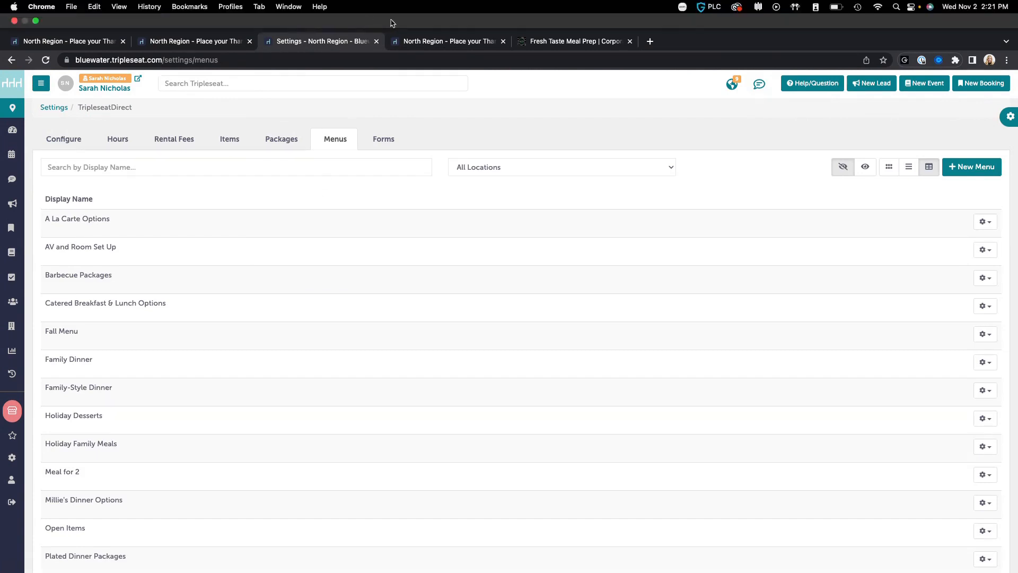
click(428, 42)
click(834, 223)
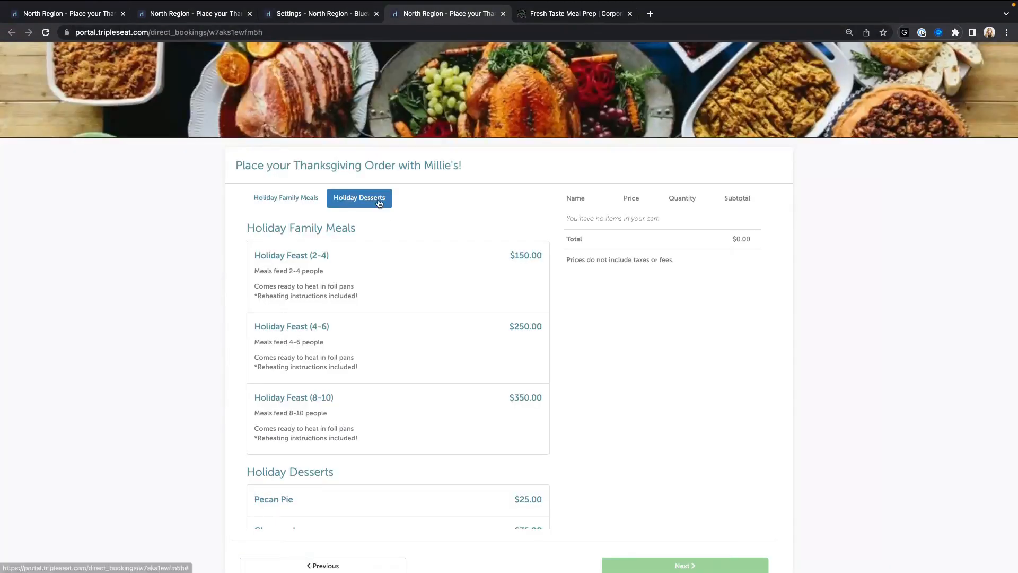
scroll(366, 212, down, 2)
scroll(269, 196, down, 1)
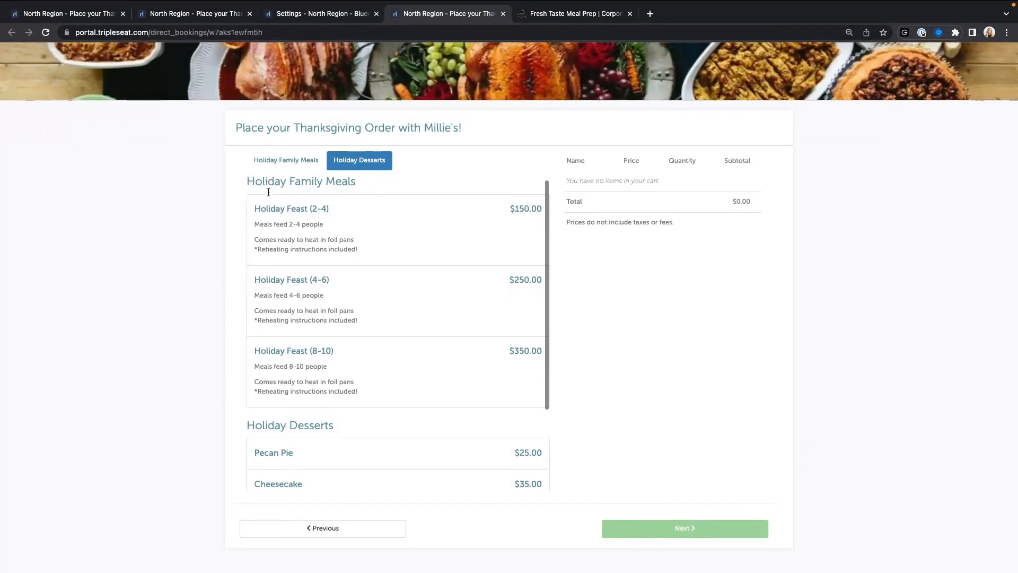
scroll(267, 182, up, 1)
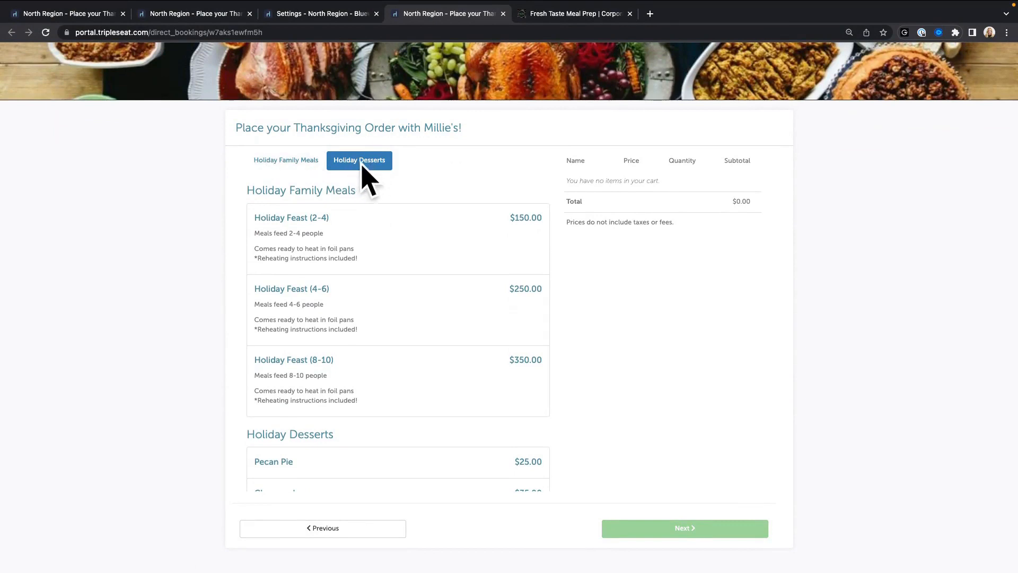
scroll(348, 281, down, 5)
scroll(386, 263, up, 5)
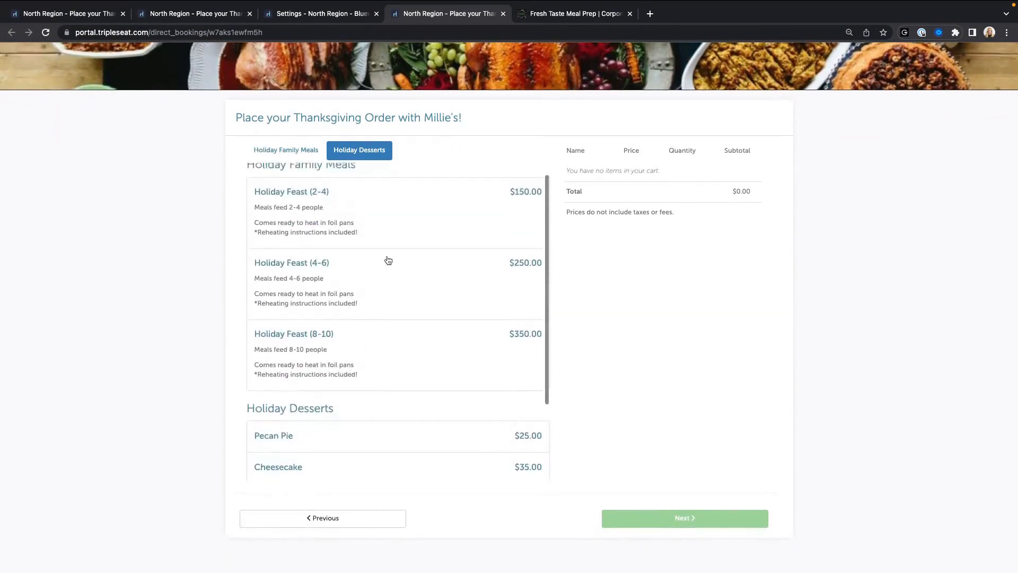
Step: Back in the Settings menus list, open the Holiday Desserts menu for editing
click(325, 16)
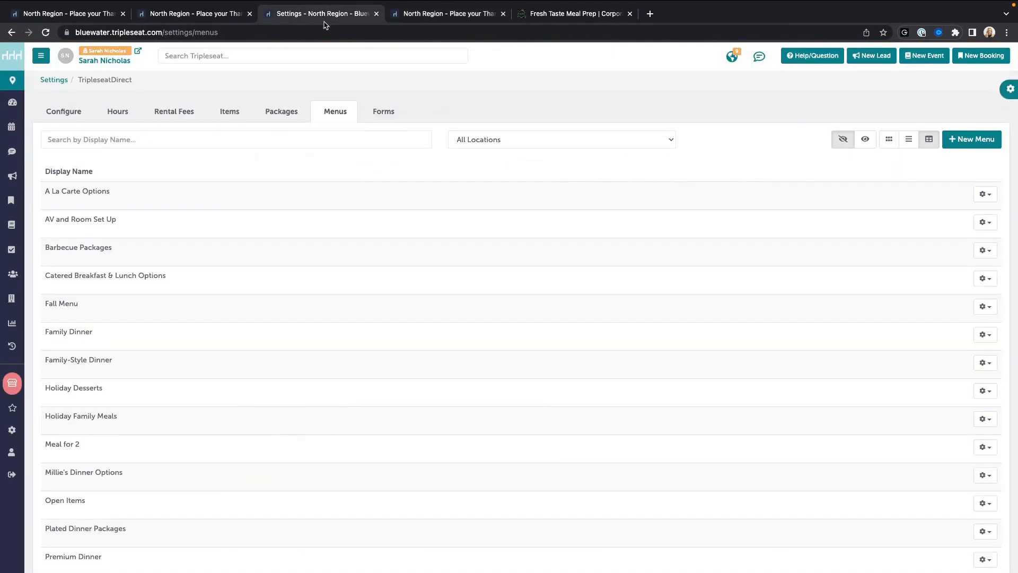
scroll(318, 315, down, 2)
click(95, 328)
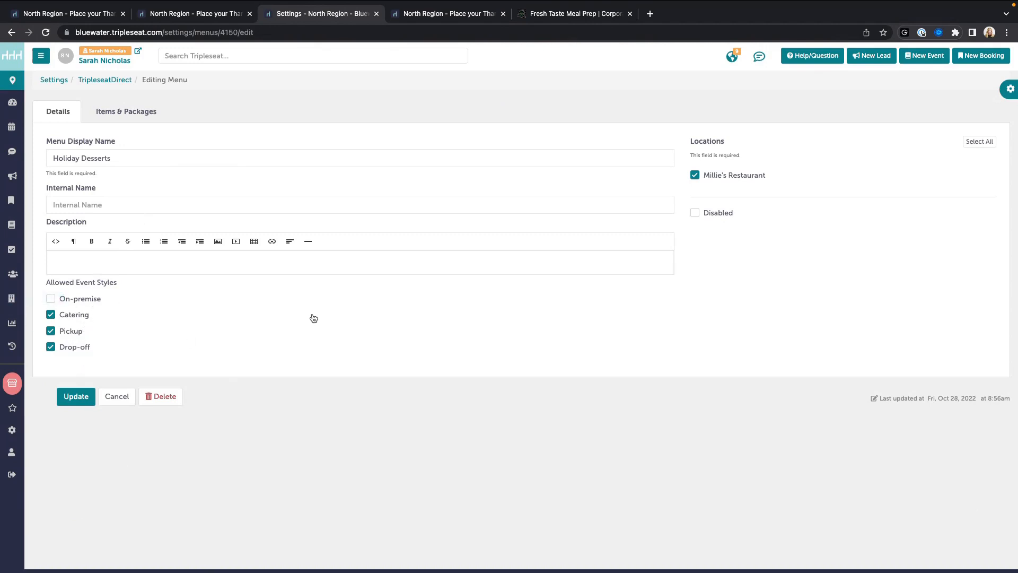
Step: Check the five Holiday Desserts items and the addable packages, then cancel without saving
click(125, 120)
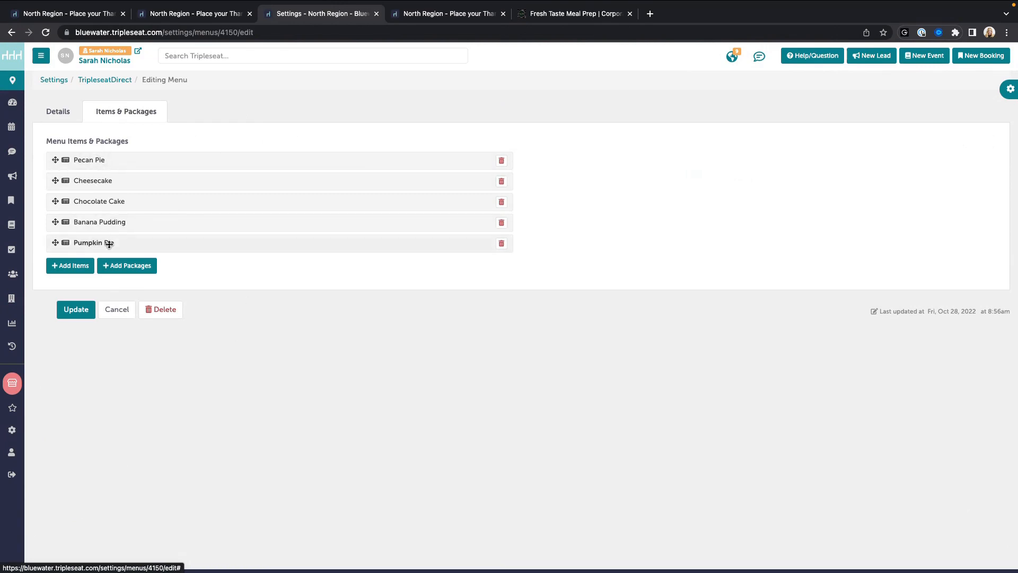
click(140, 273)
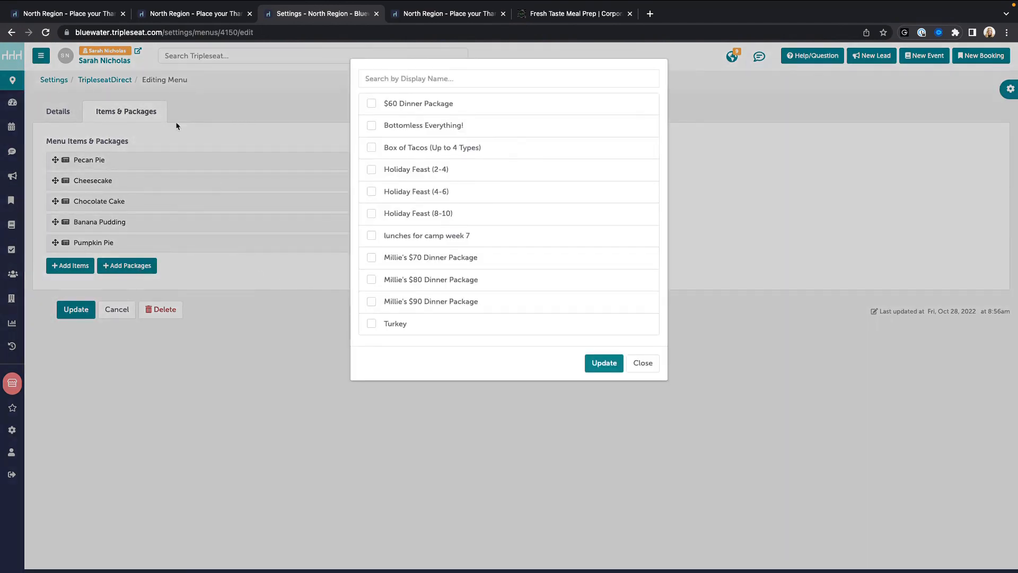
click(654, 369)
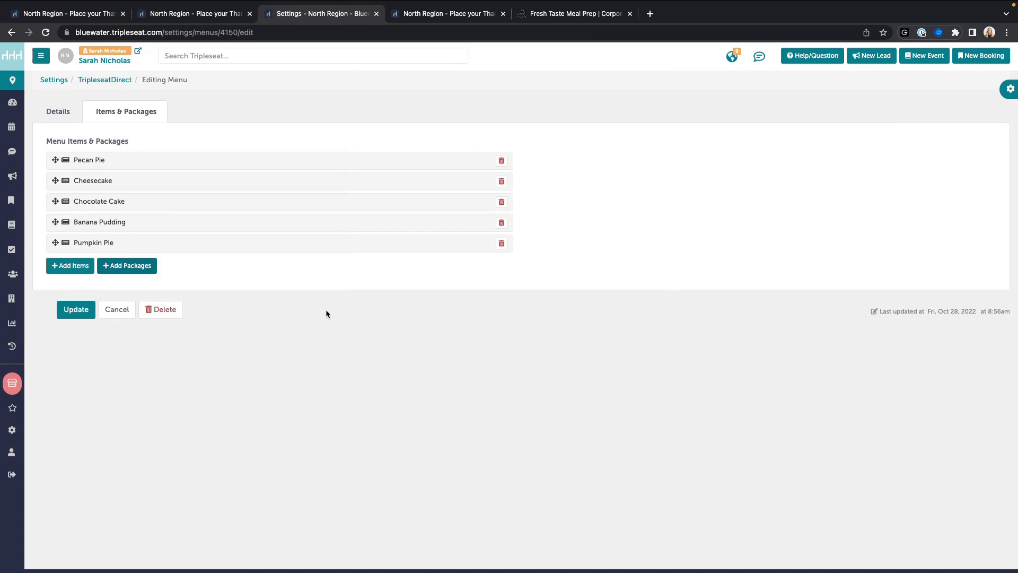
click(117, 309)
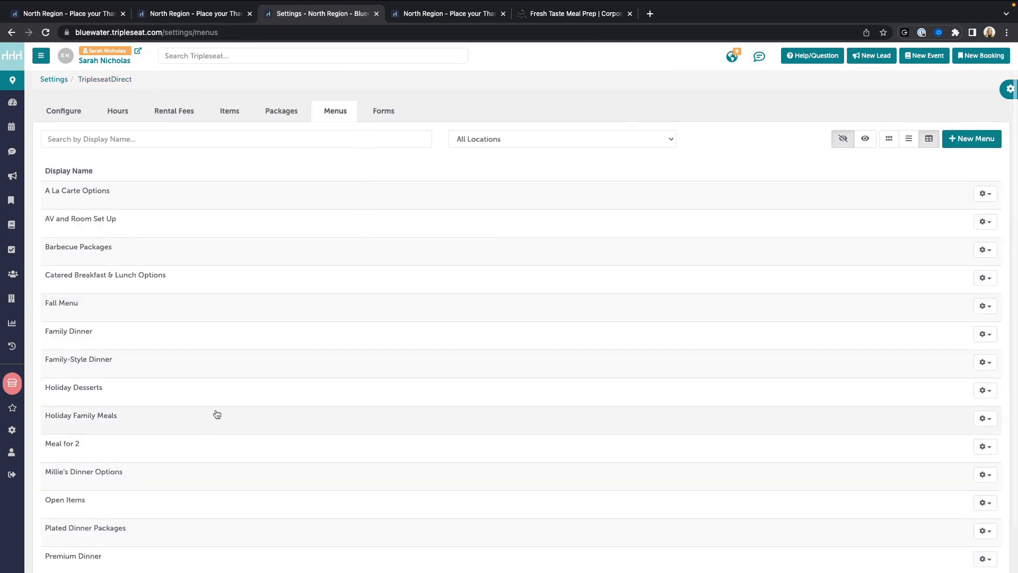
scroll(217, 413, down, 1)
click(106, 371)
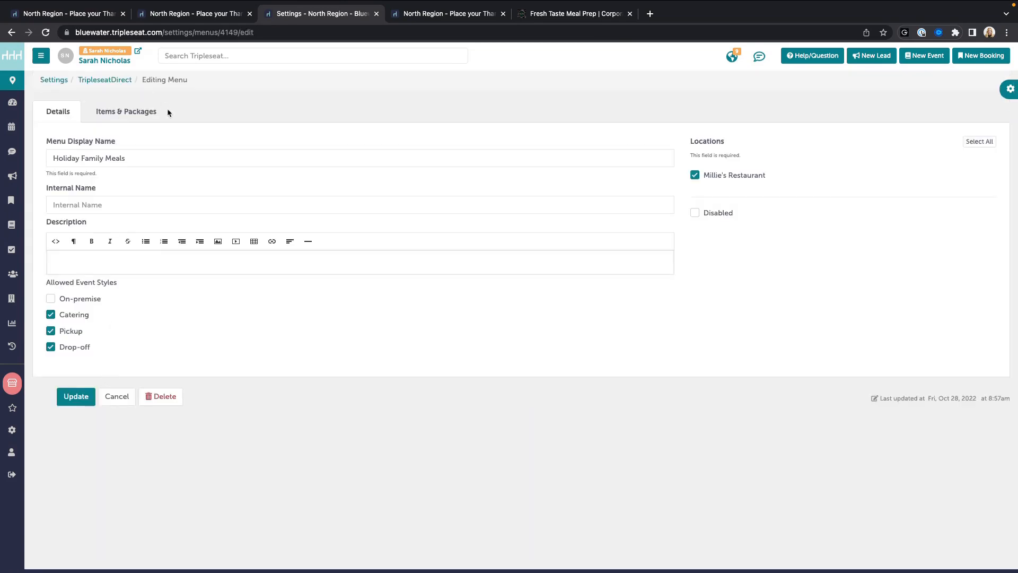
click(460, 17)
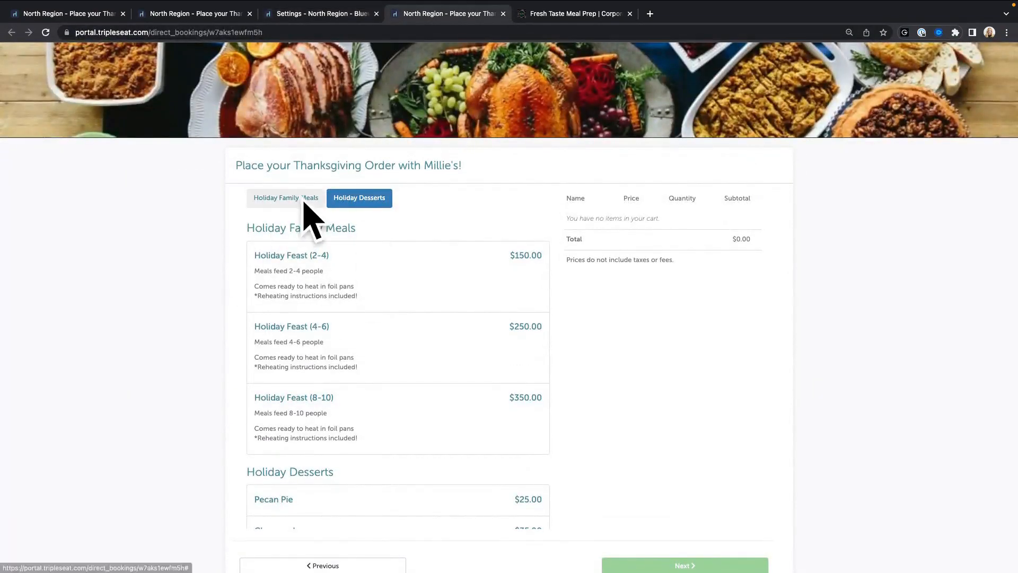
click(333, 14)
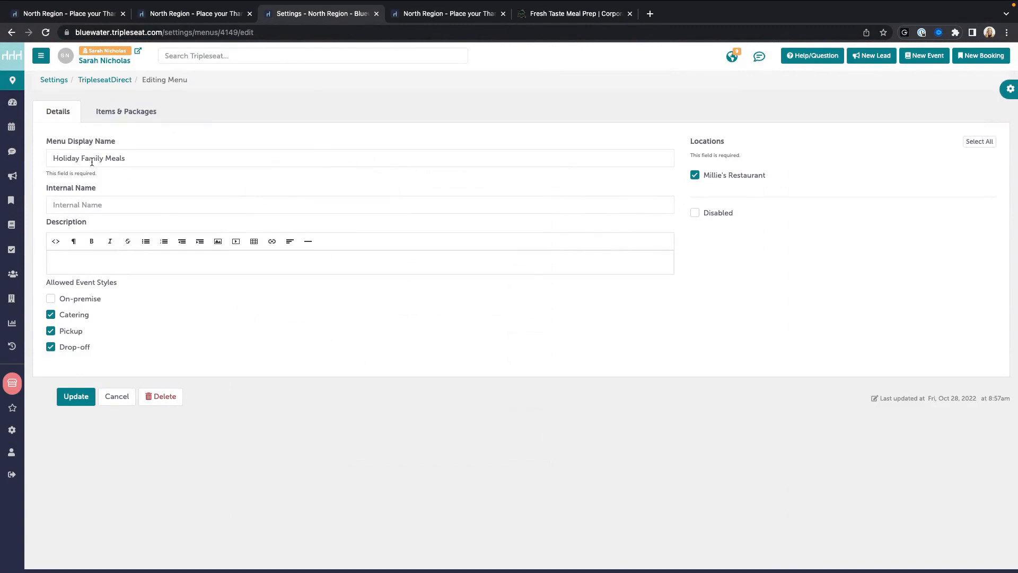
click(154, 111)
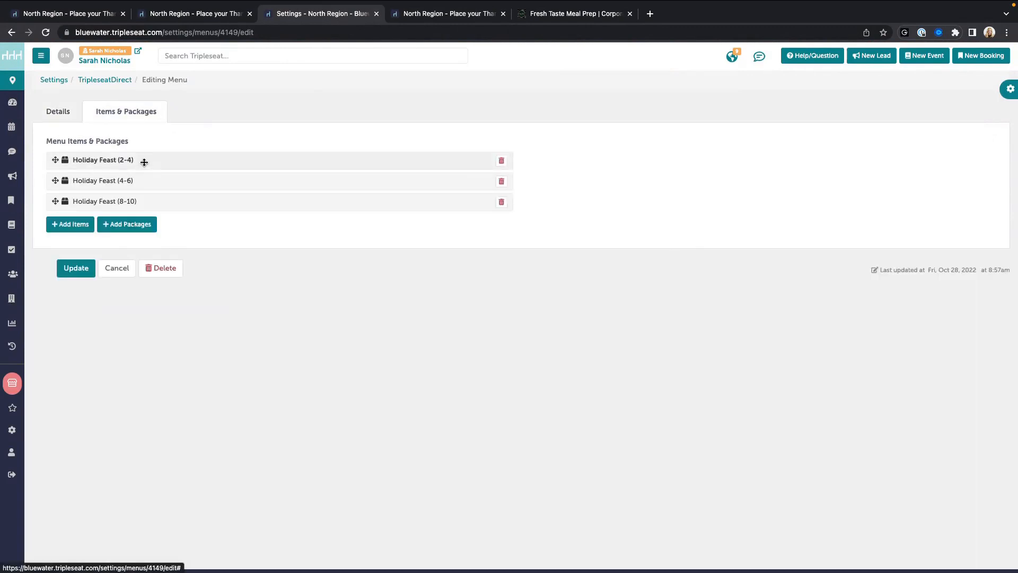
click(121, 225)
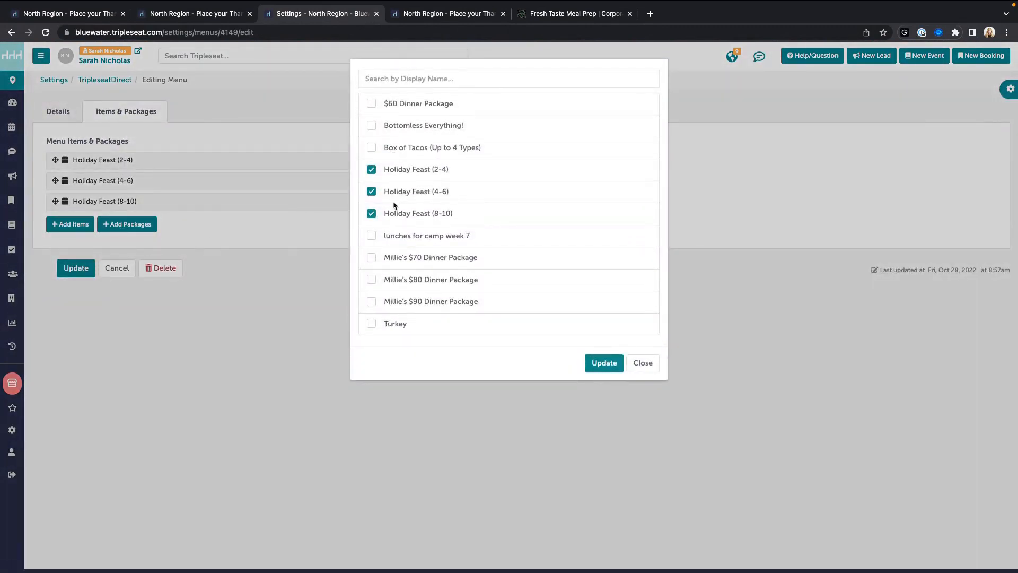
click(643, 363)
click(449, 14)
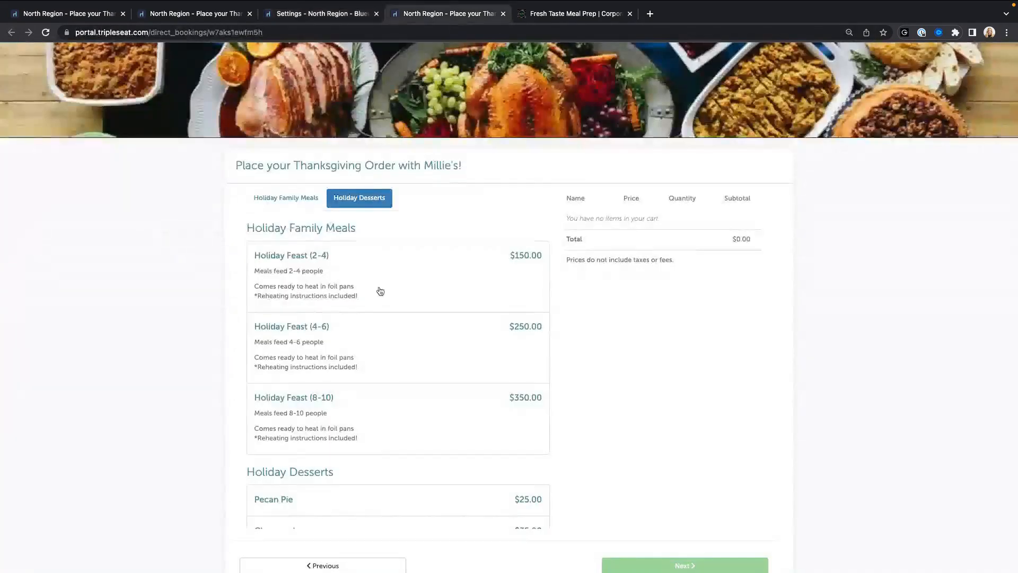
scroll(352, 291, down, 3)
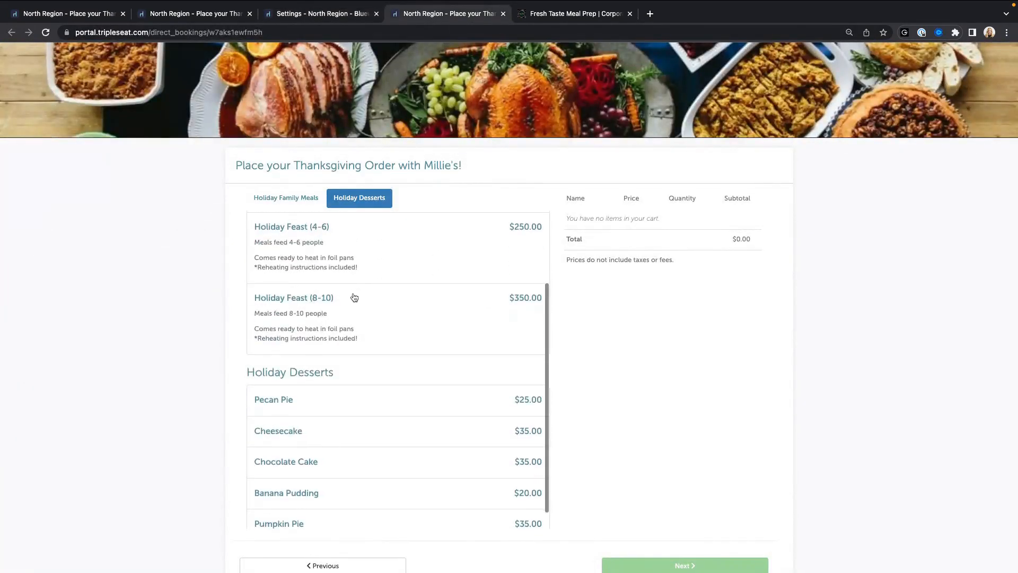
click(321, 14)
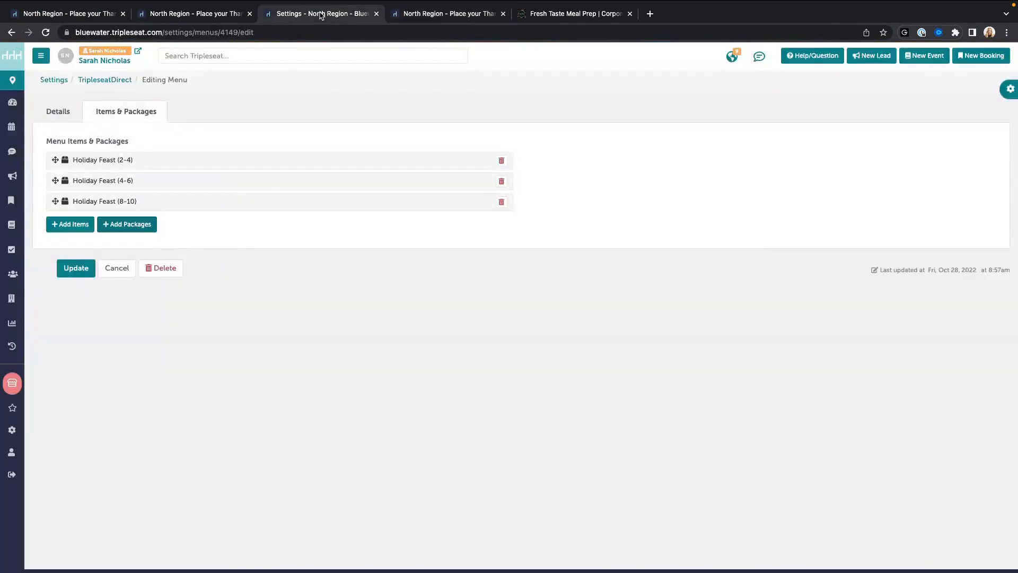
click(123, 267)
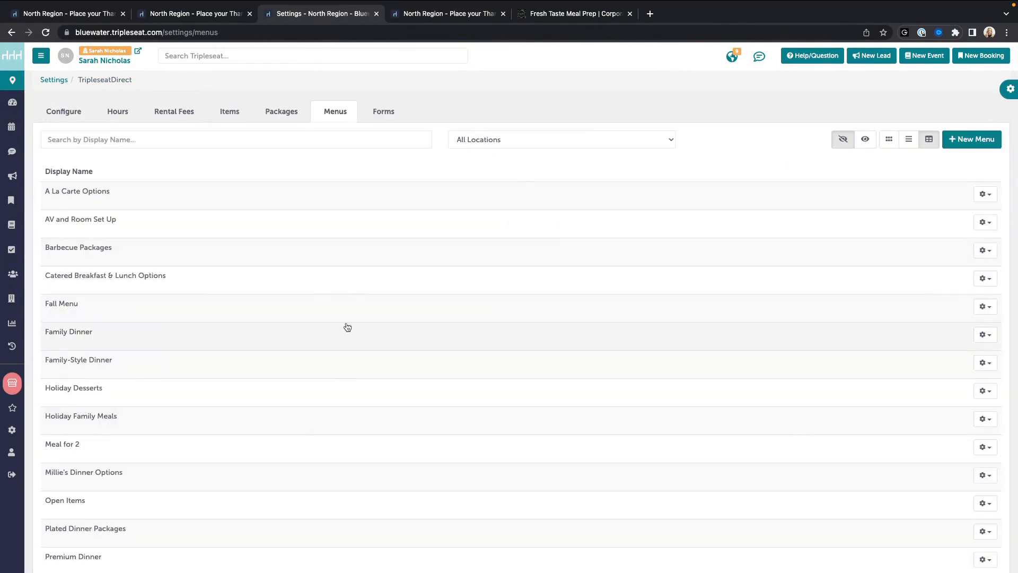
Step: Locate Millie's Holiday 2022 among the booking forms, preview its live page, then open it for editing
click(386, 117)
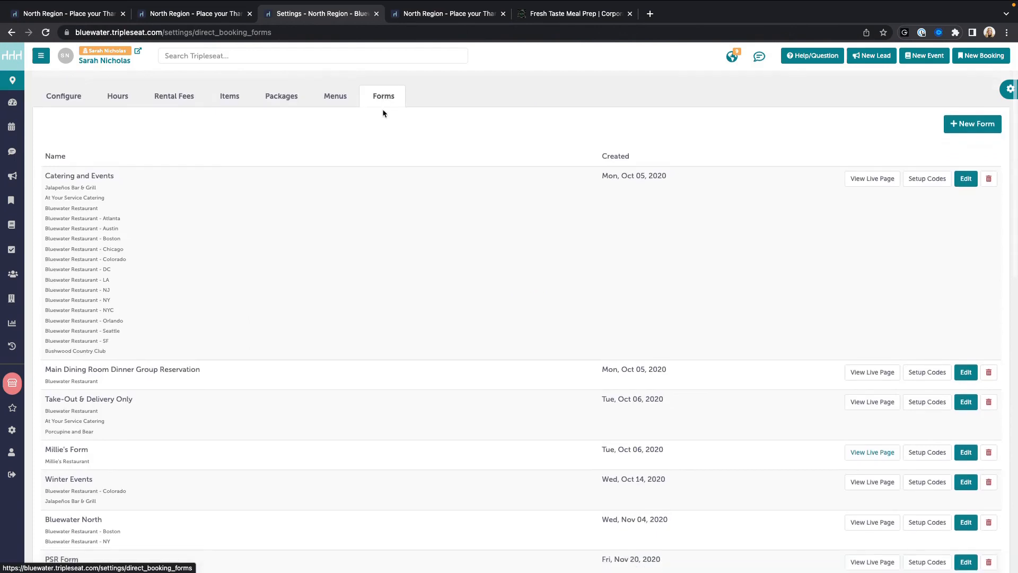
scroll(383, 108, down, 1)
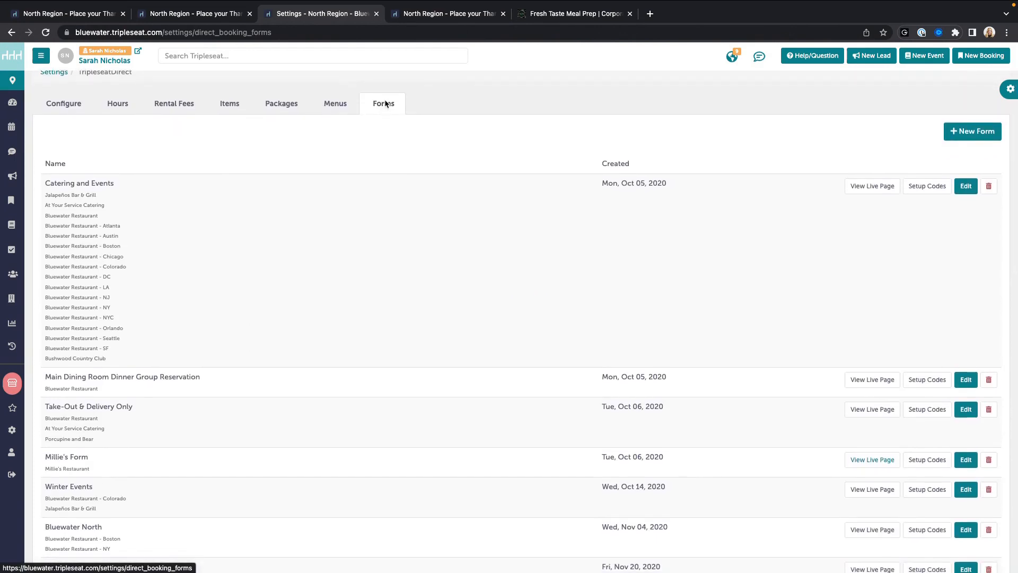
scroll(390, 127, up, 1)
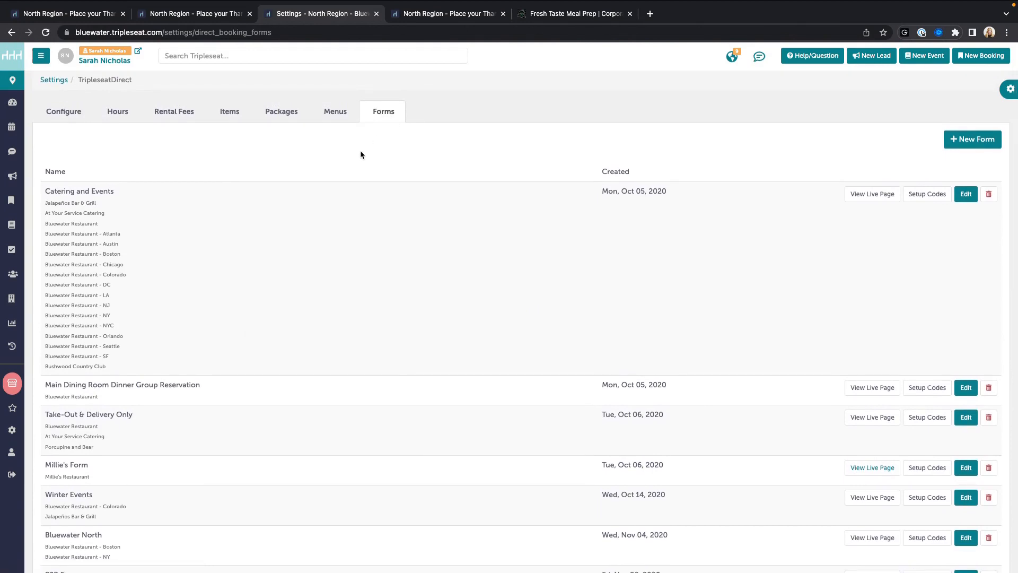
scroll(468, 107, down, 15)
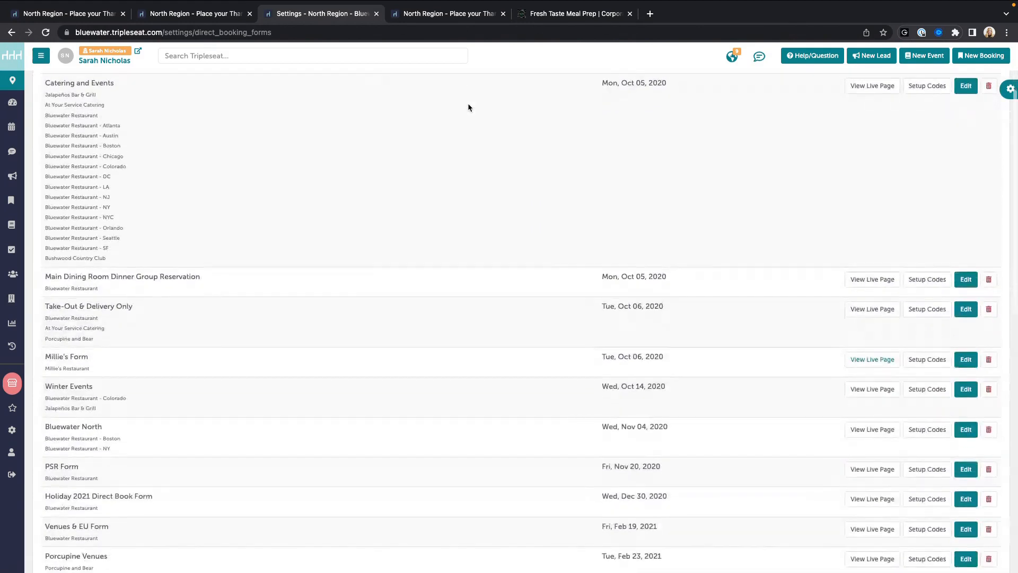
scroll(469, 108, up, 15)
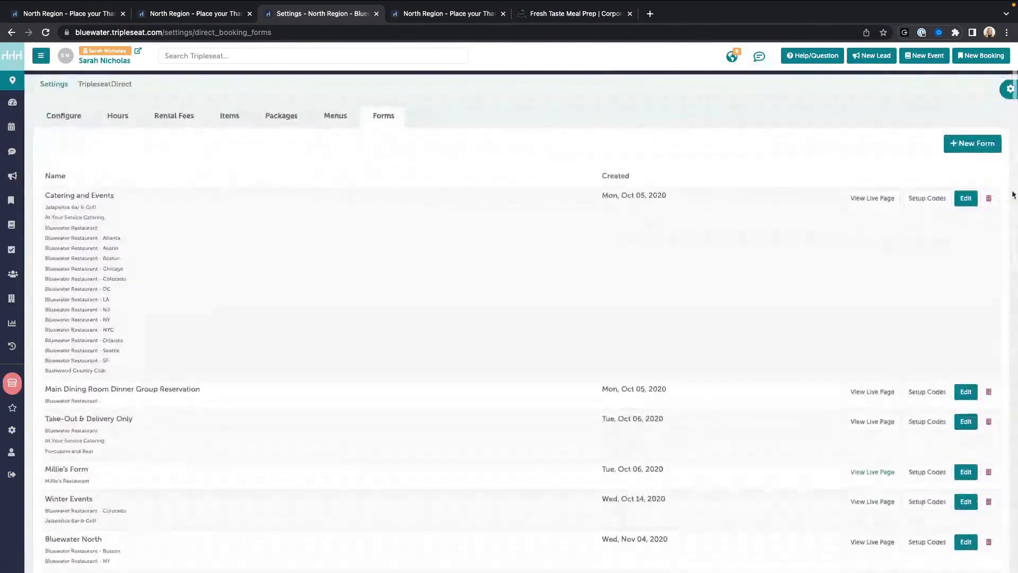
scroll(550, 183, down, 15)
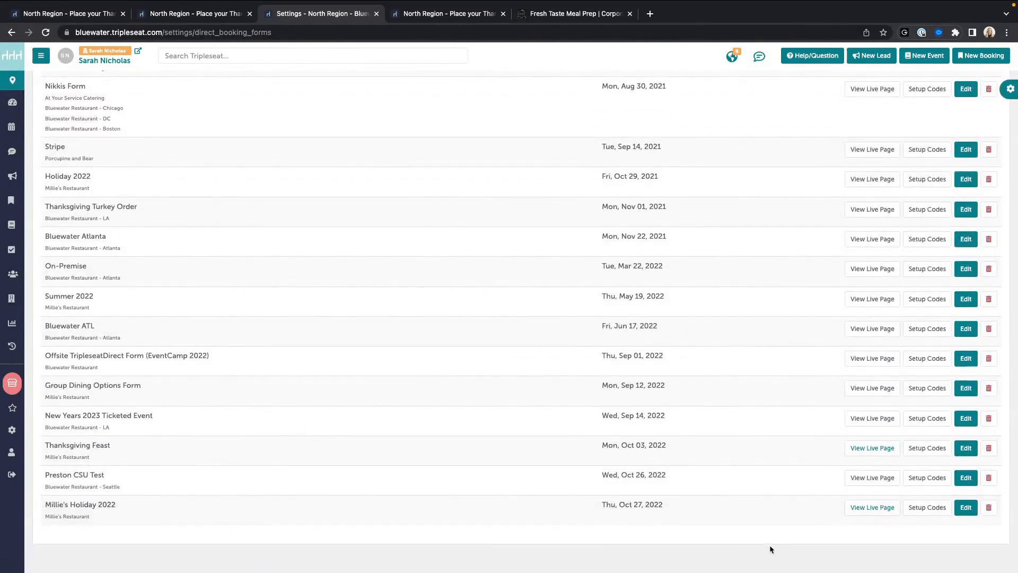
click(864, 512)
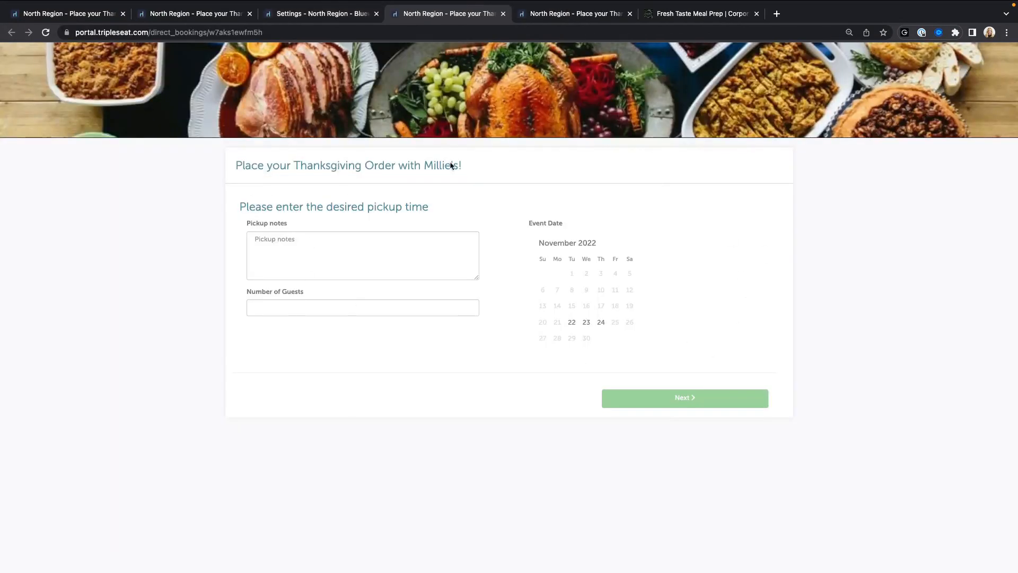
click(317, 15)
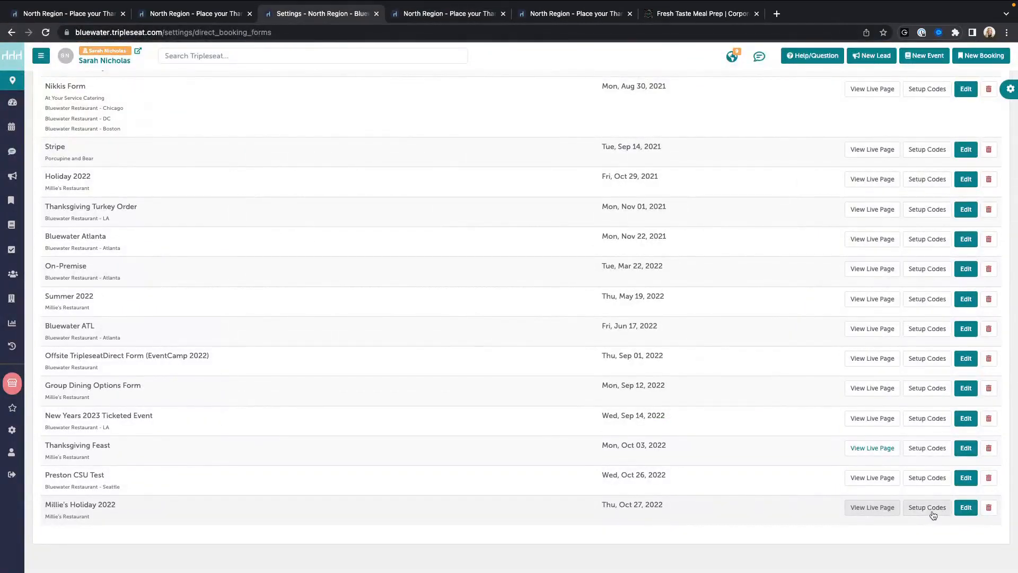
click(966, 507)
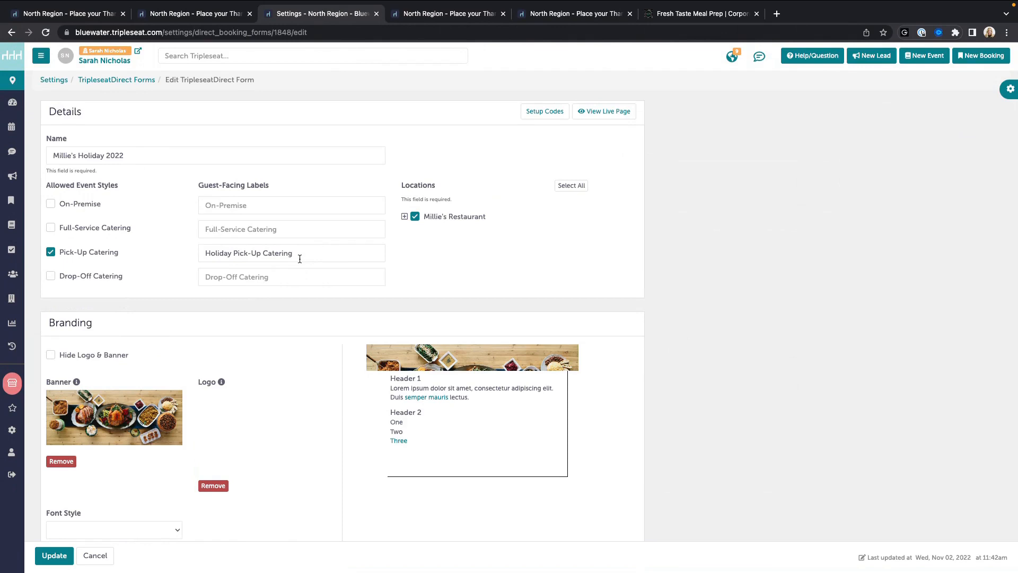
Step: Leave the pick-up label unchanged and compare it with the live Thanksgiving menu and pickup-time pages
double_click(209, 253)
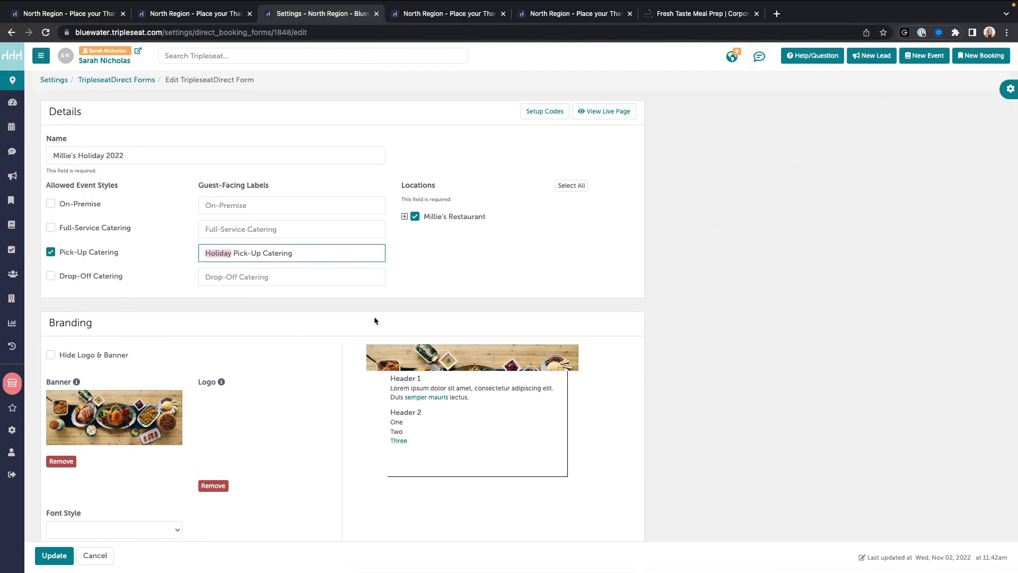
click(454, 281)
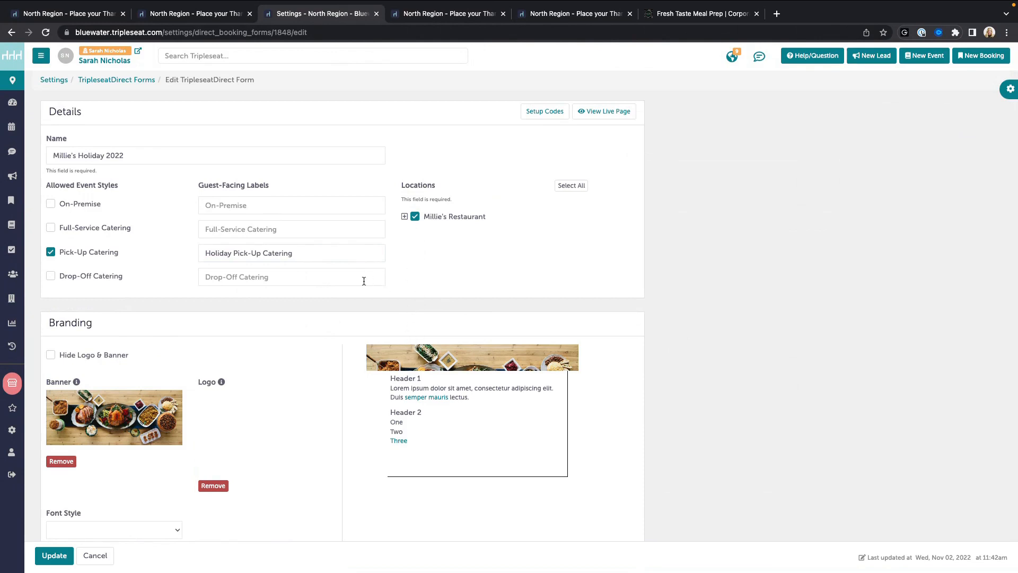
scroll(364, 281, down, 3)
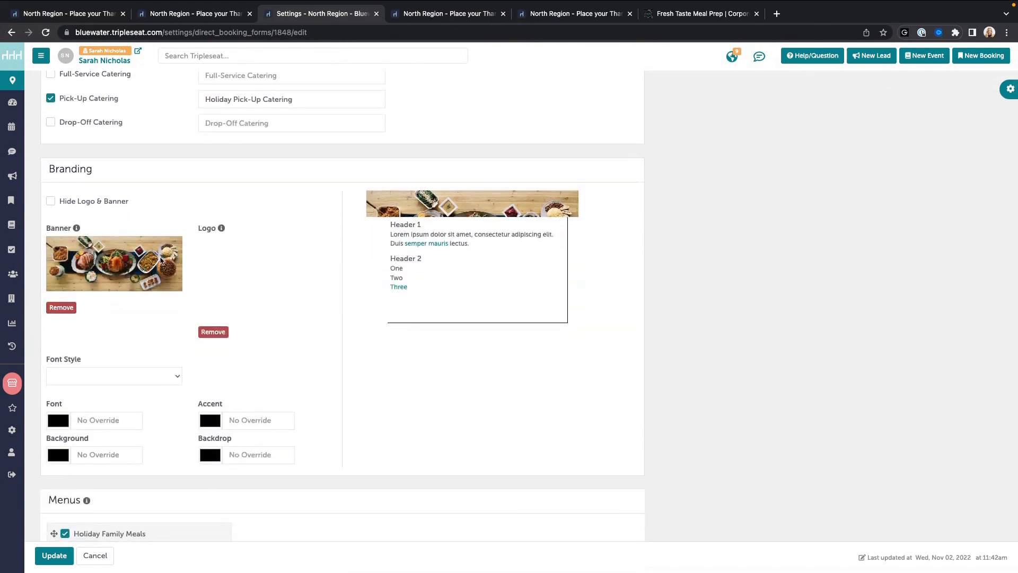
click(573, 13)
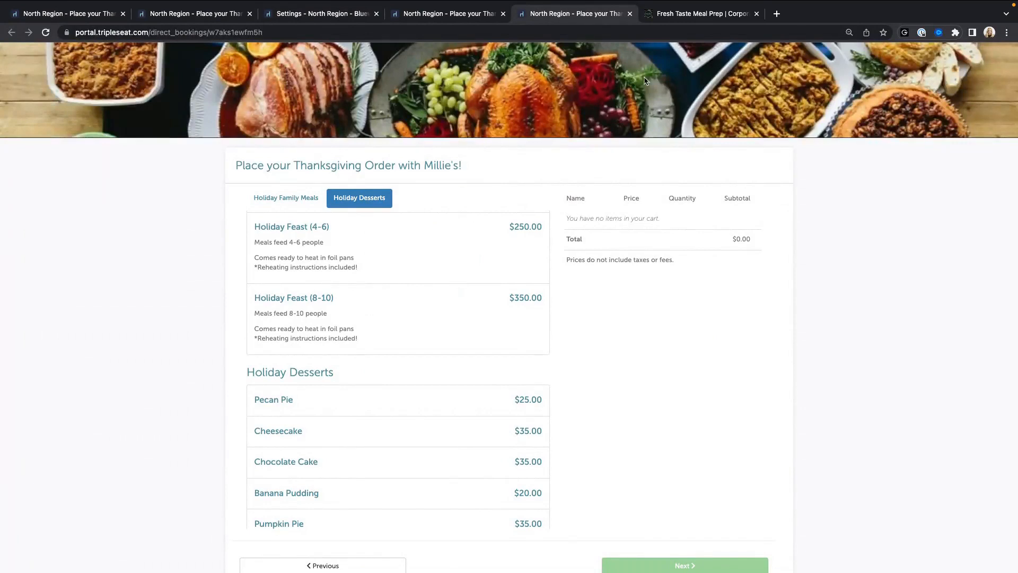
click(308, 15)
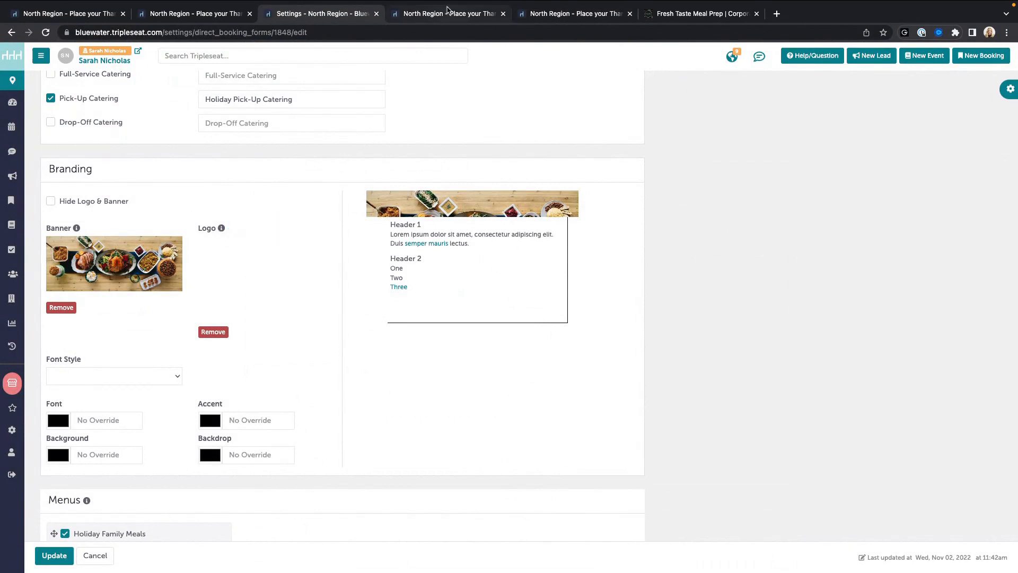
click(449, 13)
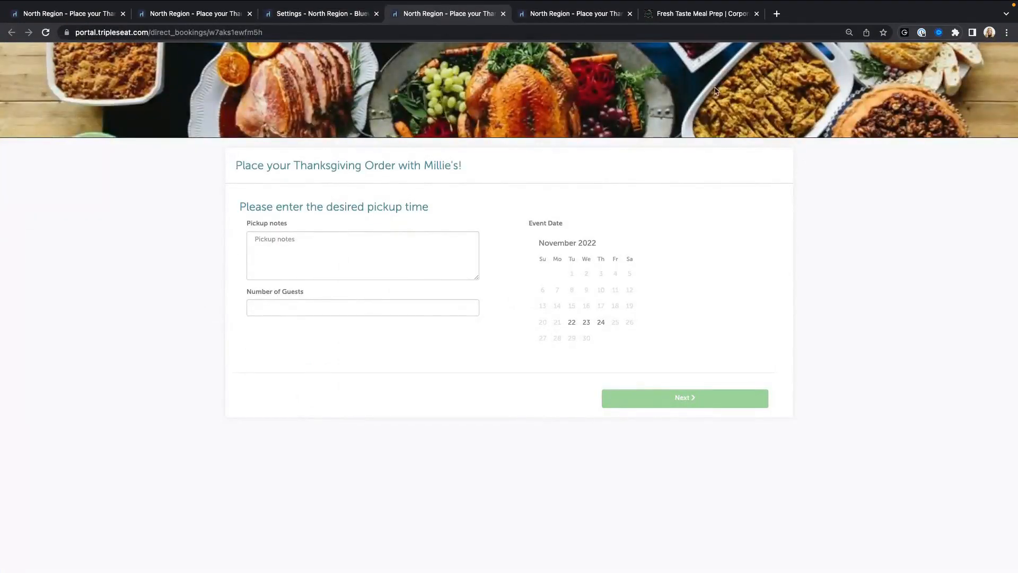
click(318, 13)
Step: Scroll through the form settings, checking the minimum guest count value on the way
scroll(336, 286, down, 5)
scroll(363, 268, down, 1)
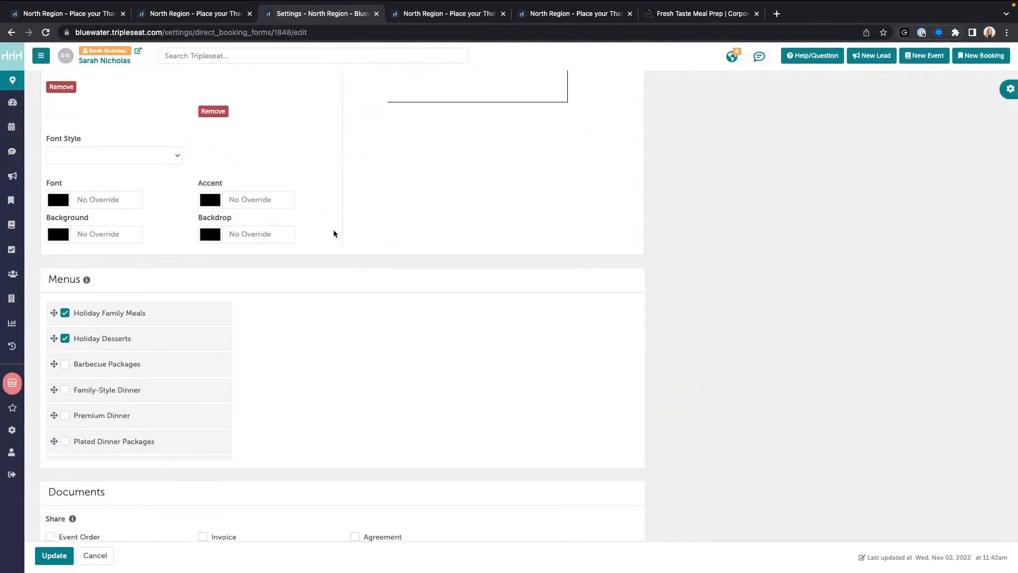
scroll(329, 234, down, 1)
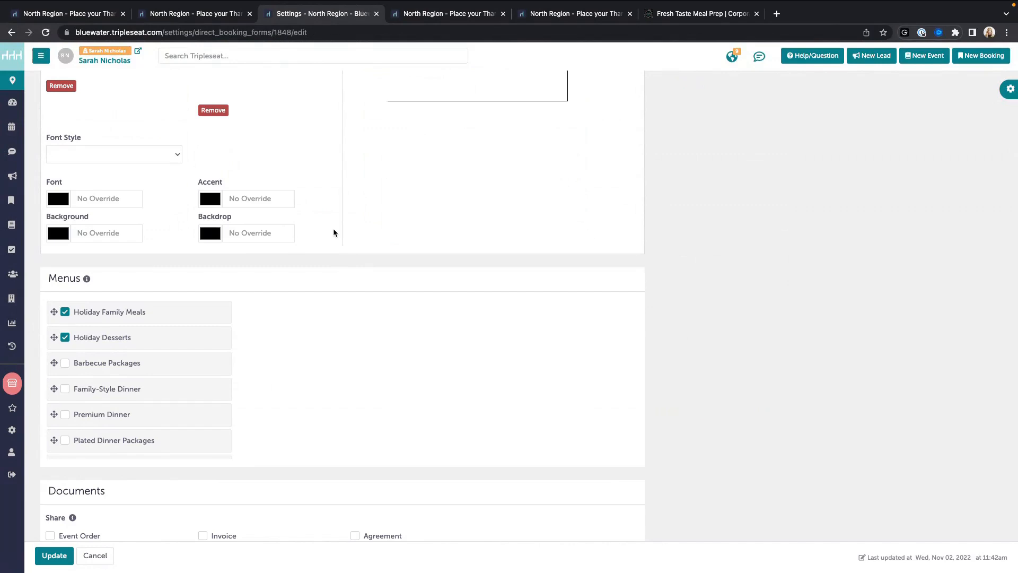
scroll(338, 303, down, 2)
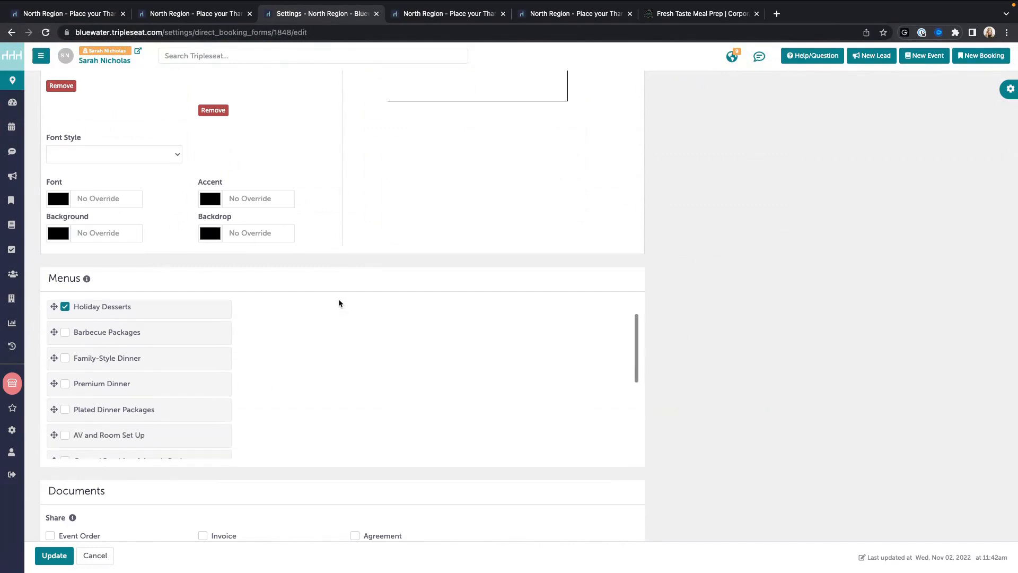
scroll(340, 294, up, 2)
scroll(344, 278, down, 2)
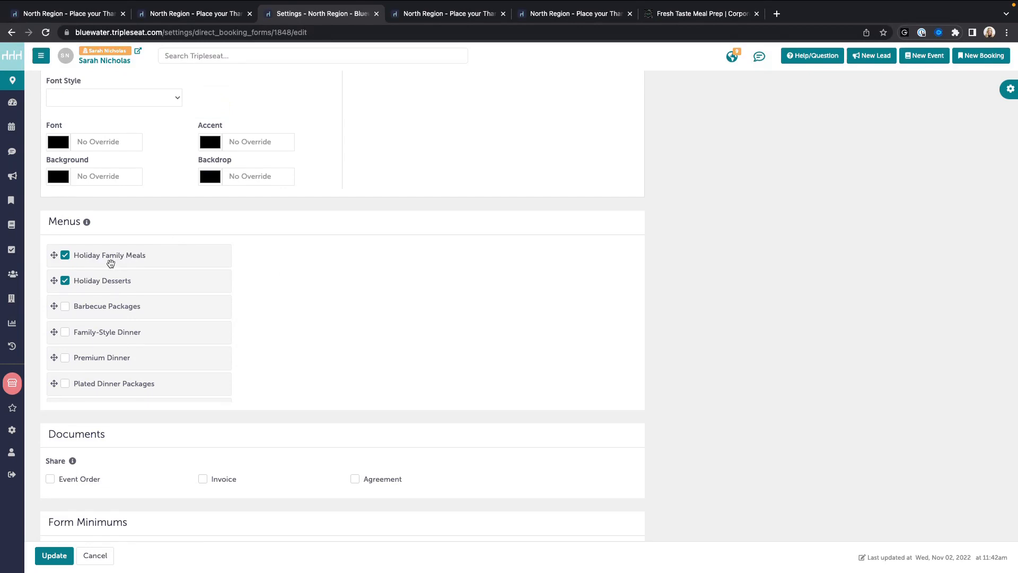
scroll(114, 344, down, 1)
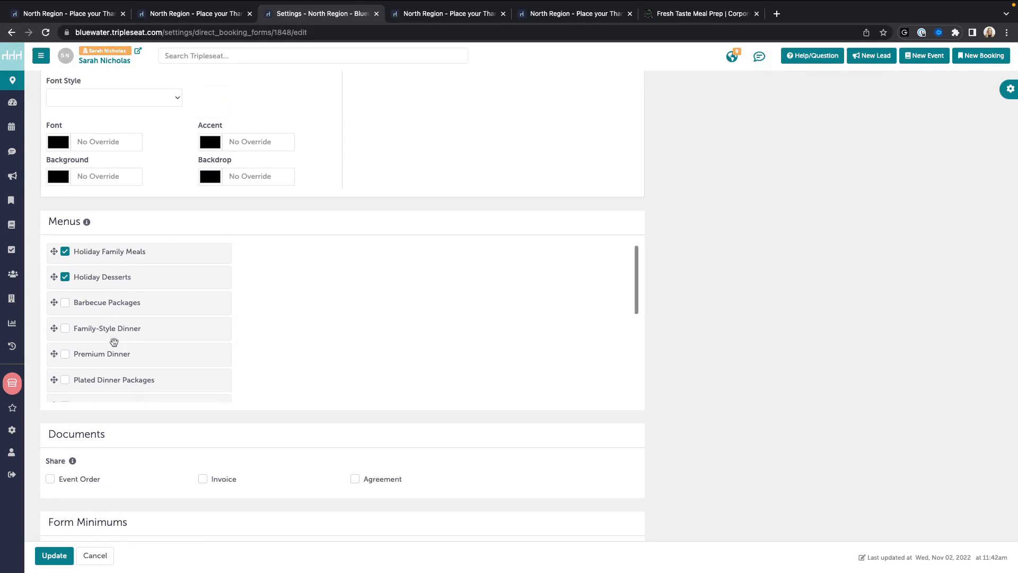
scroll(113, 276, down, 6)
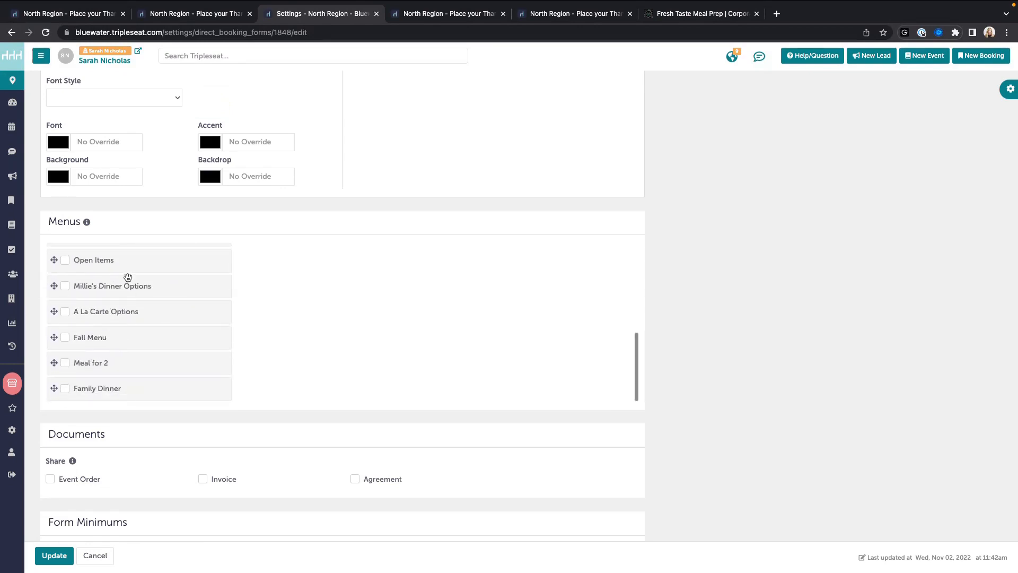
scroll(128, 277, up, 7)
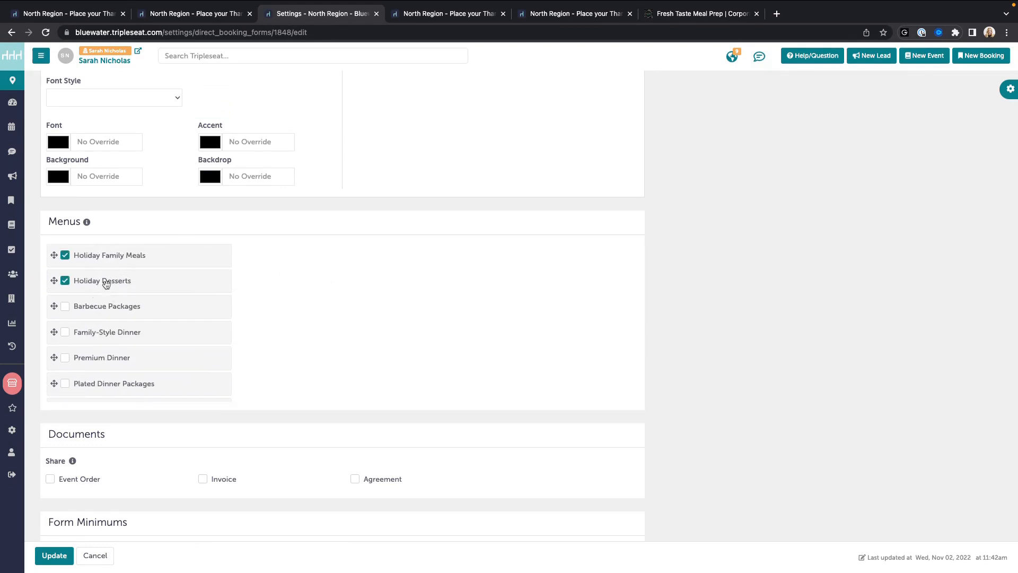
scroll(315, 269, down, 2)
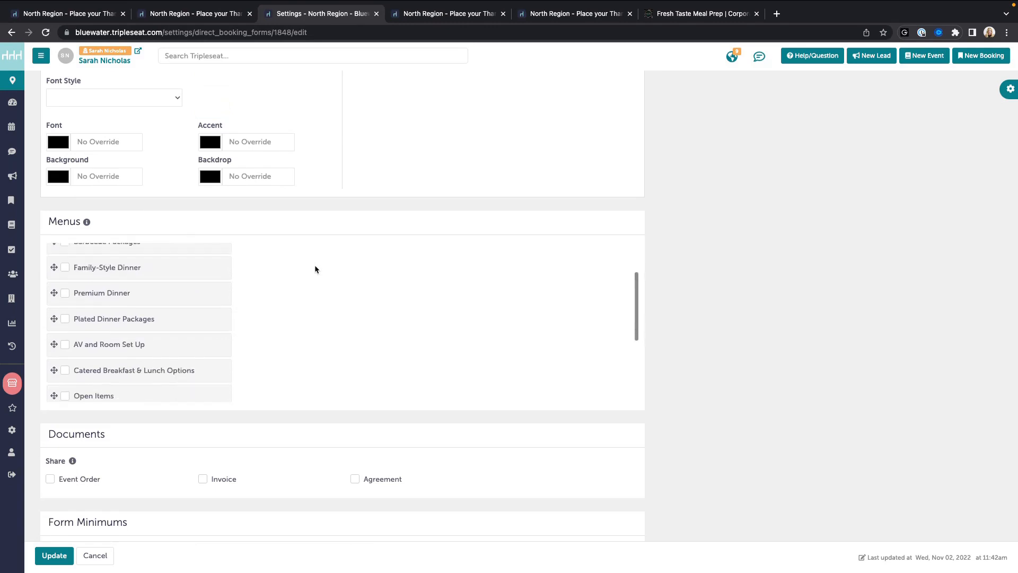
scroll(314, 270, up, 2)
scroll(699, 263, down, 3)
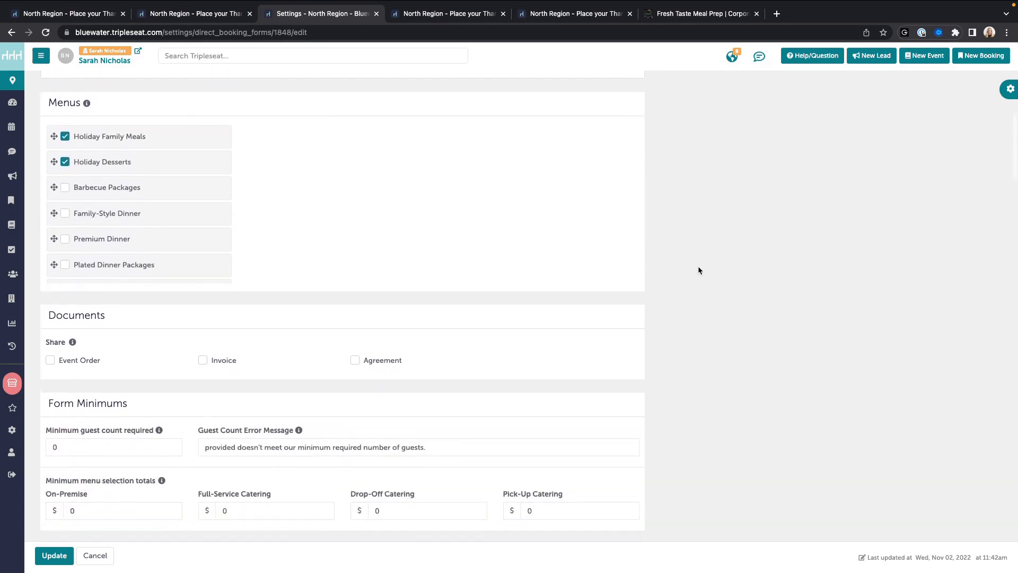
scroll(694, 276, down, 3)
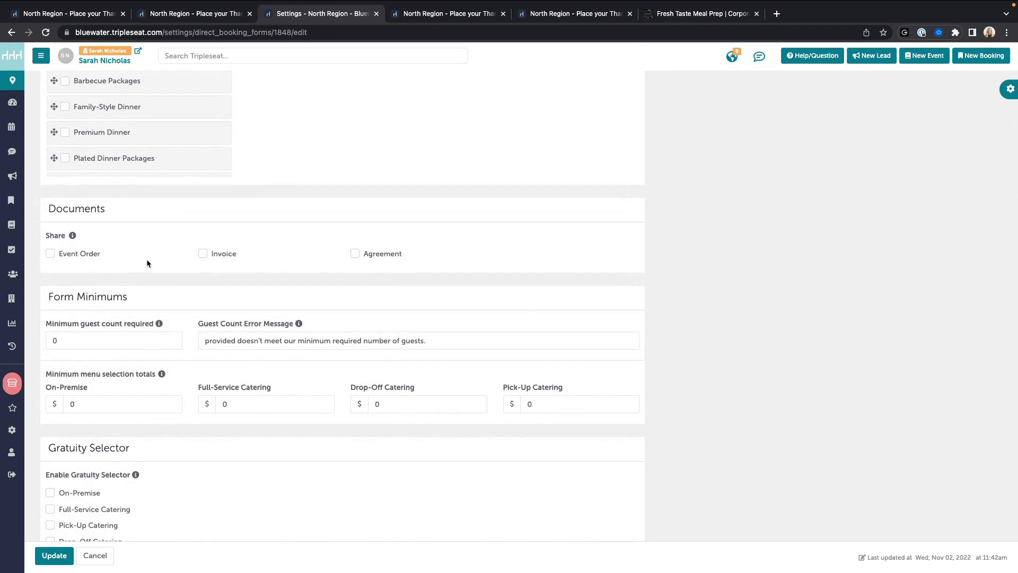
scroll(148, 260, down, 3)
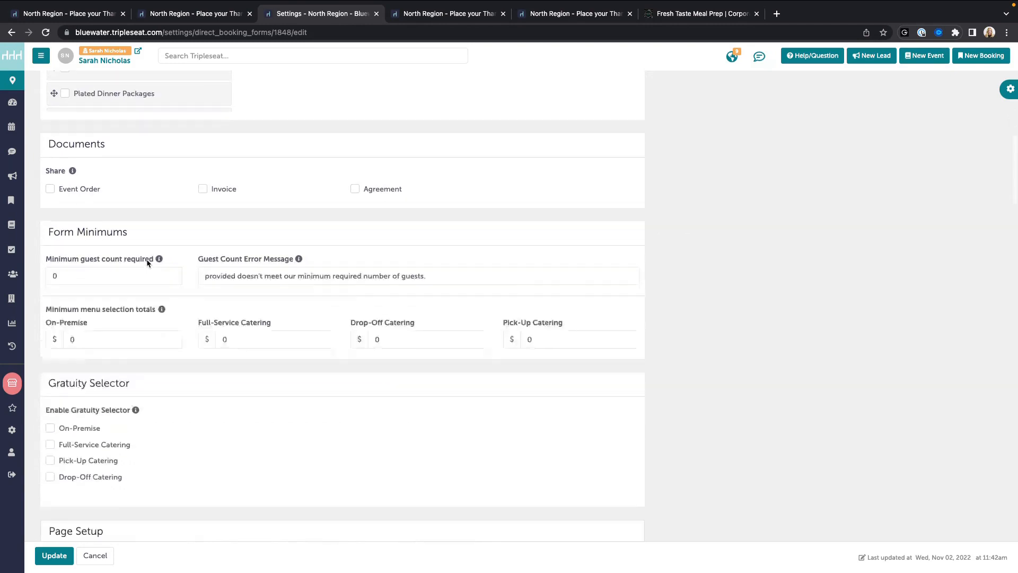
scroll(149, 260, up, 4)
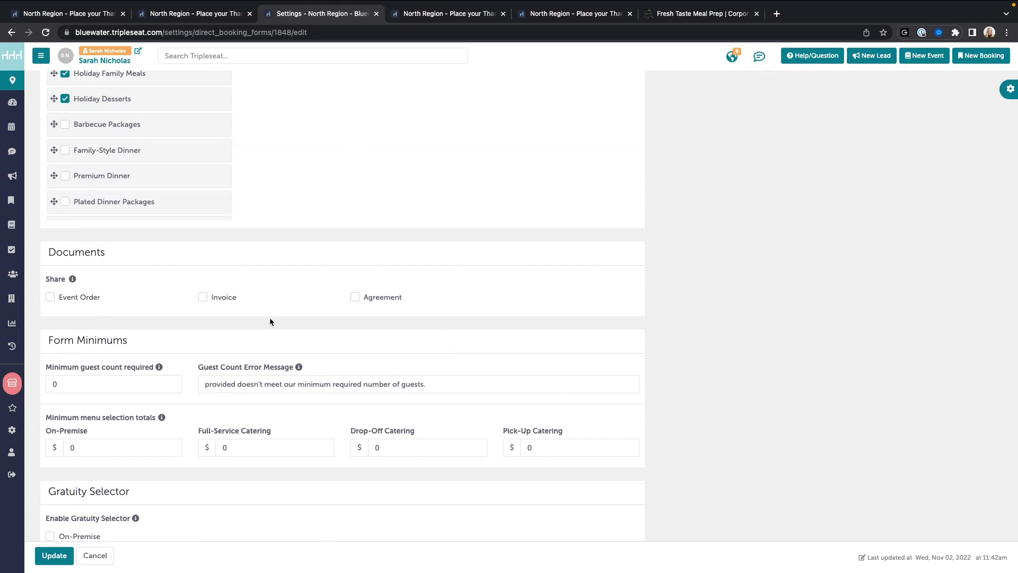
scroll(130, 308, down, 2)
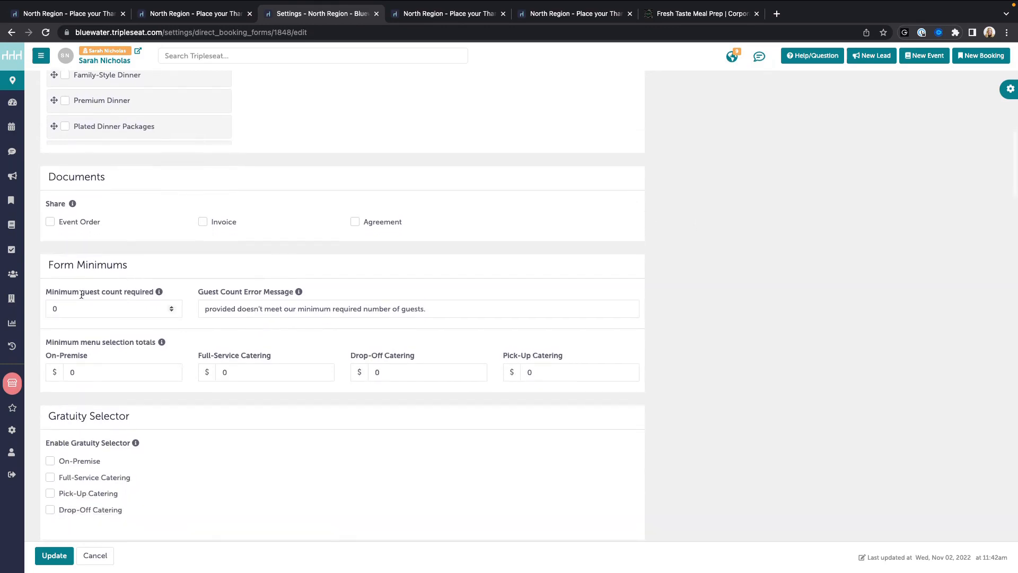
scroll(81, 294, down, 2)
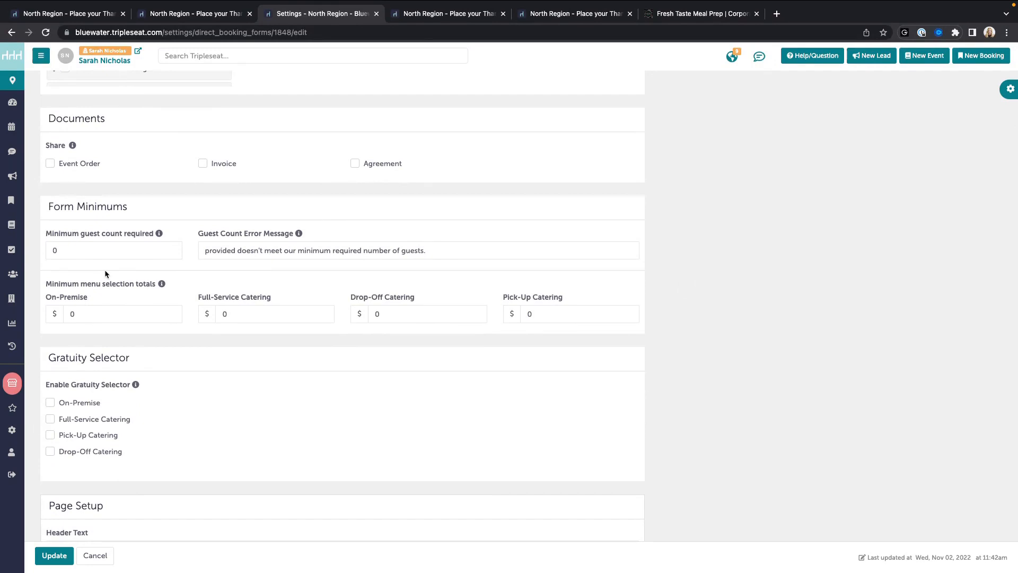
click(79, 253)
scroll(251, 246, down, 2)
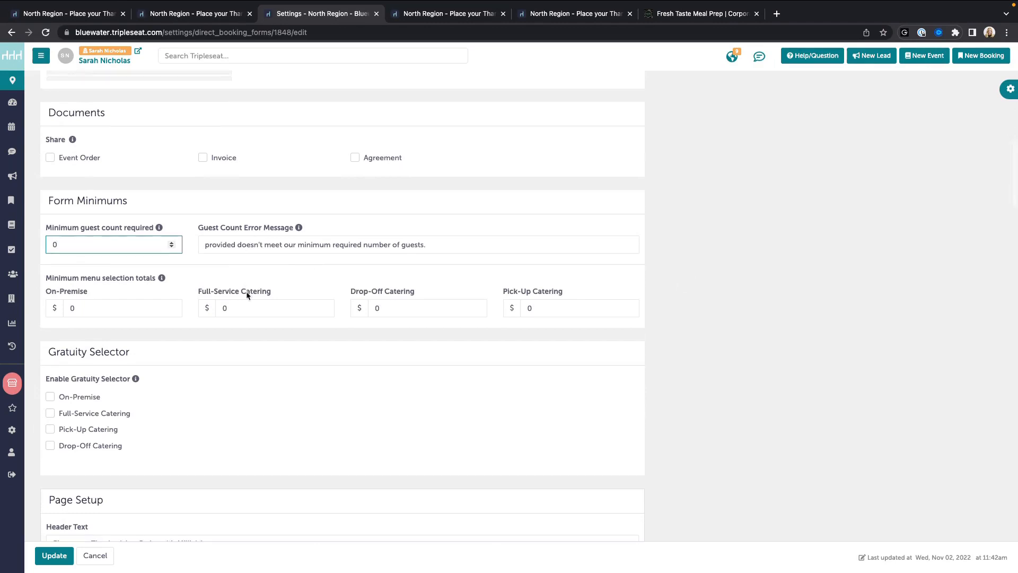
scroll(106, 276, down, 1)
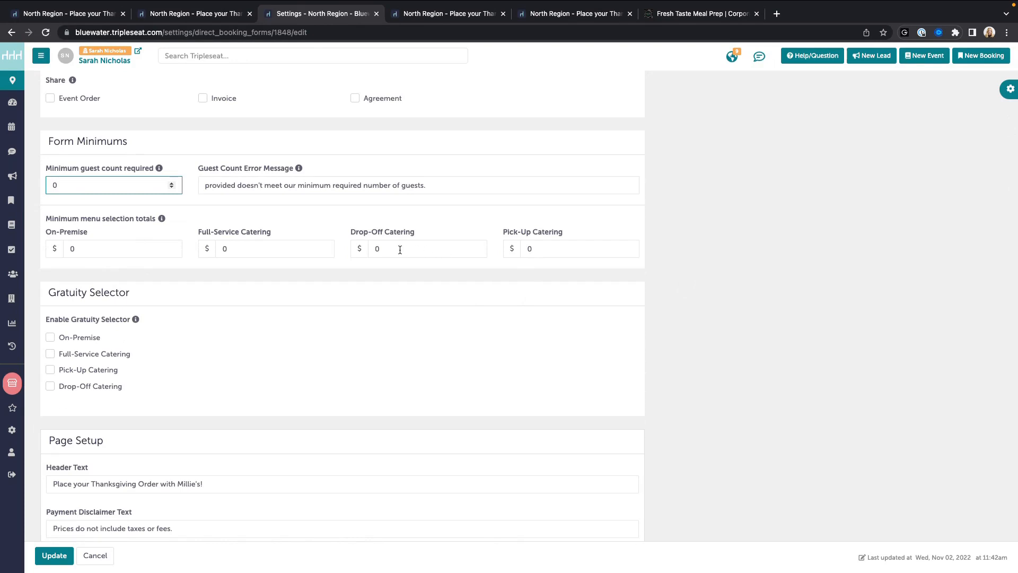
scroll(399, 249, down, 2)
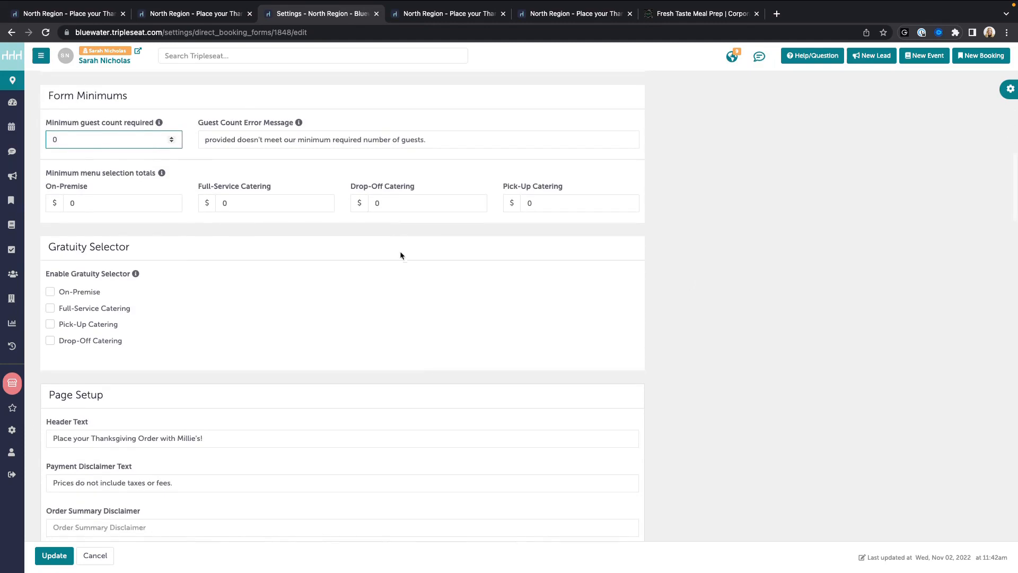
scroll(417, 410, down, 1)
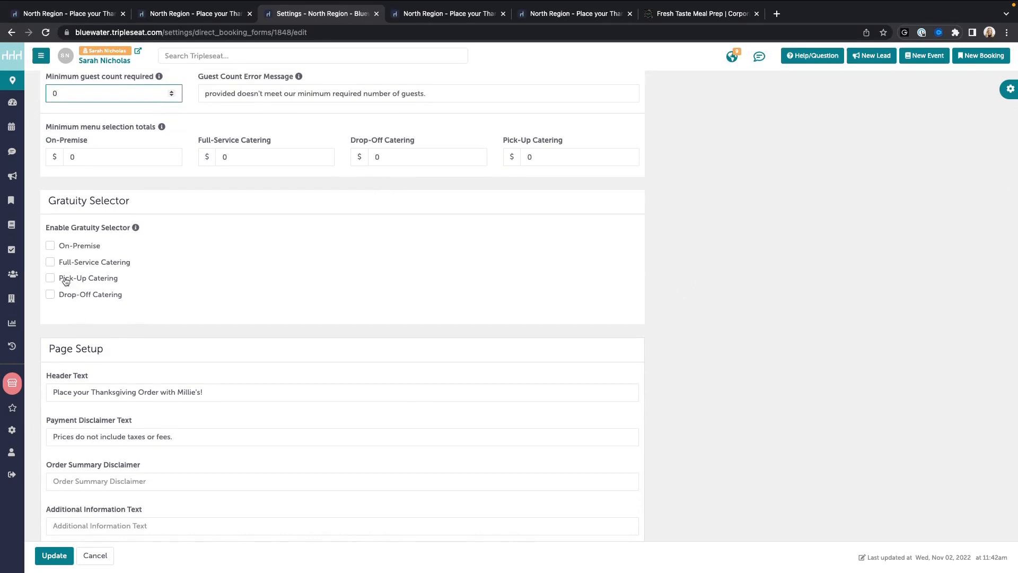
scroll(180, 317, down, 1)
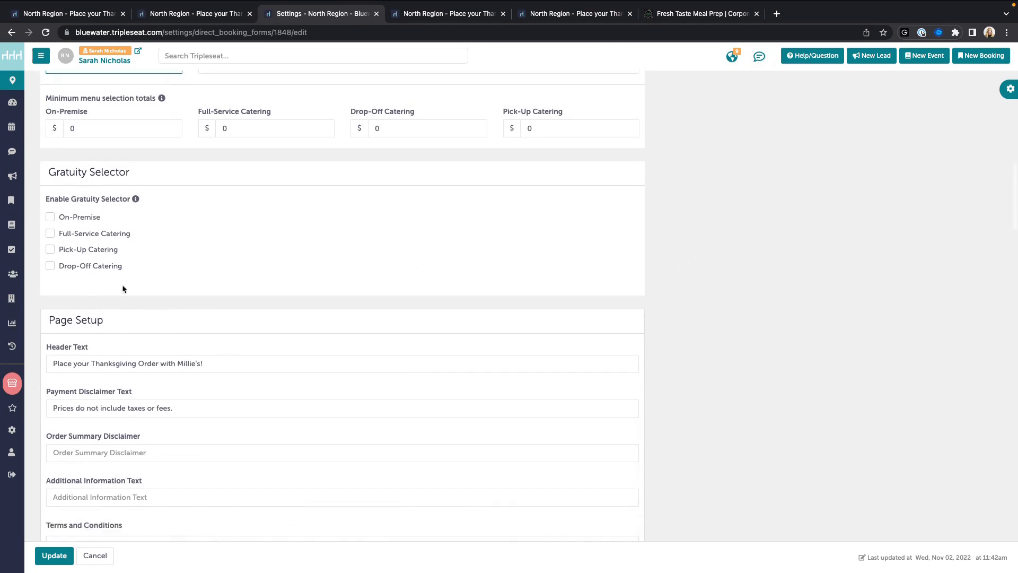
Step: Enable the gratuity selector for Full-Service and Drop-Off Catering, leaving Pick-Up Catering off
click(50, 236)
click(49, 250)
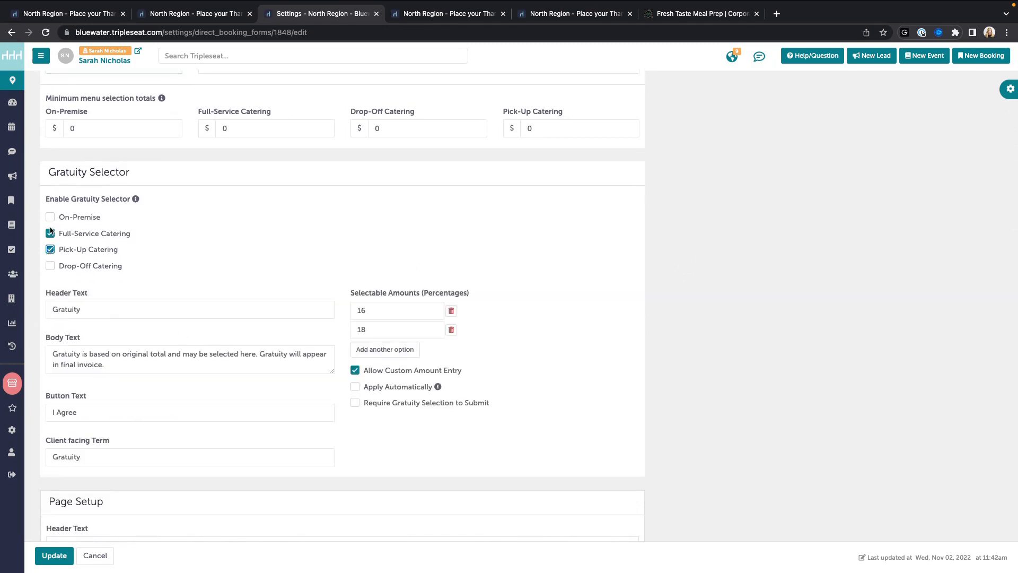
click(68, 251)
click(52, 267)
scroll(123, 287, down, 1)
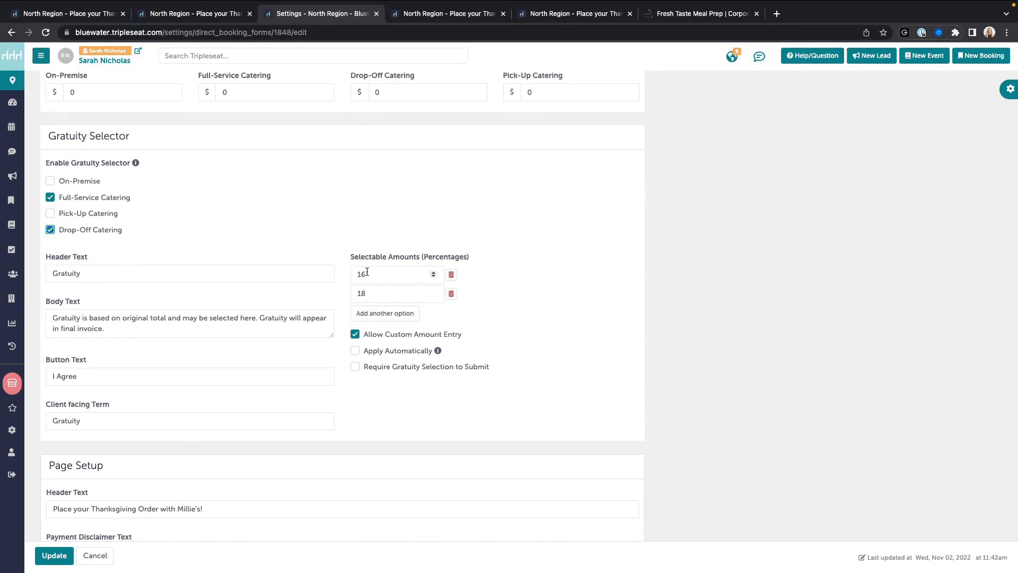
Step: Set the gratuity percentage options to 18, 20, 22 and 25
drag(371, 274, 352, 292)
text(18)
text(20)
click(385, 313)
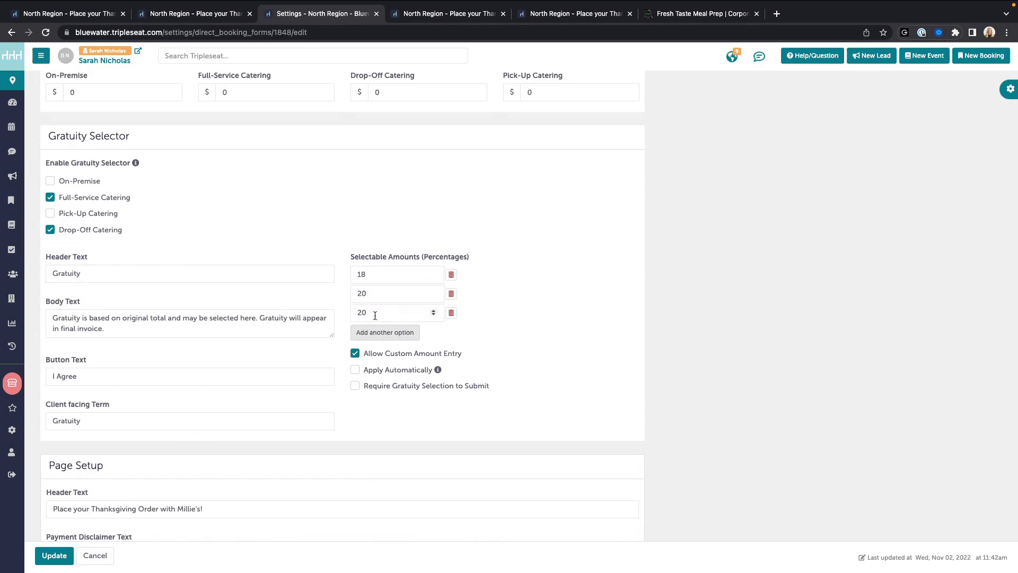
text(22)
click(390, 332)
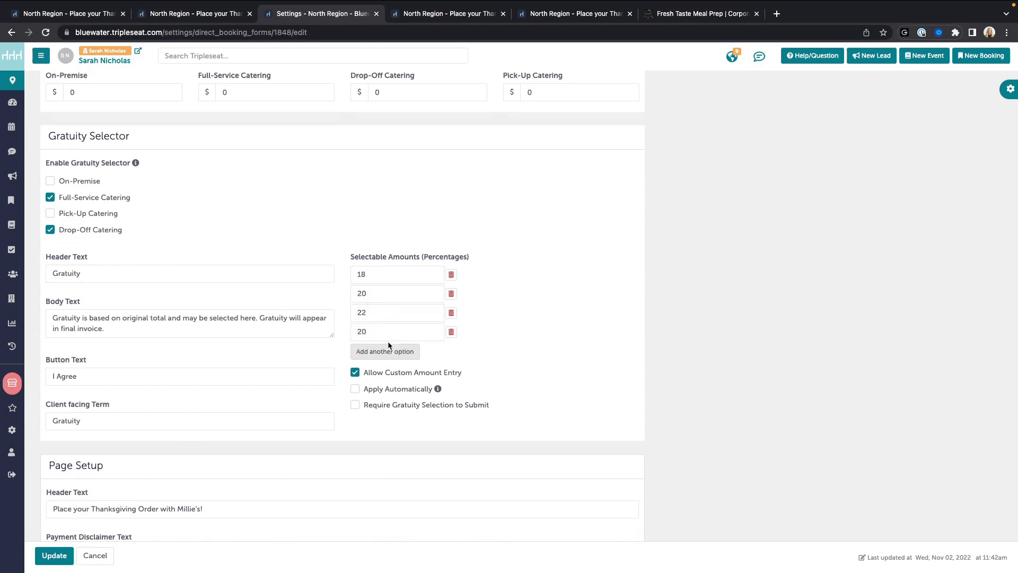
text(20)
double_click(385, 334)
text(25)
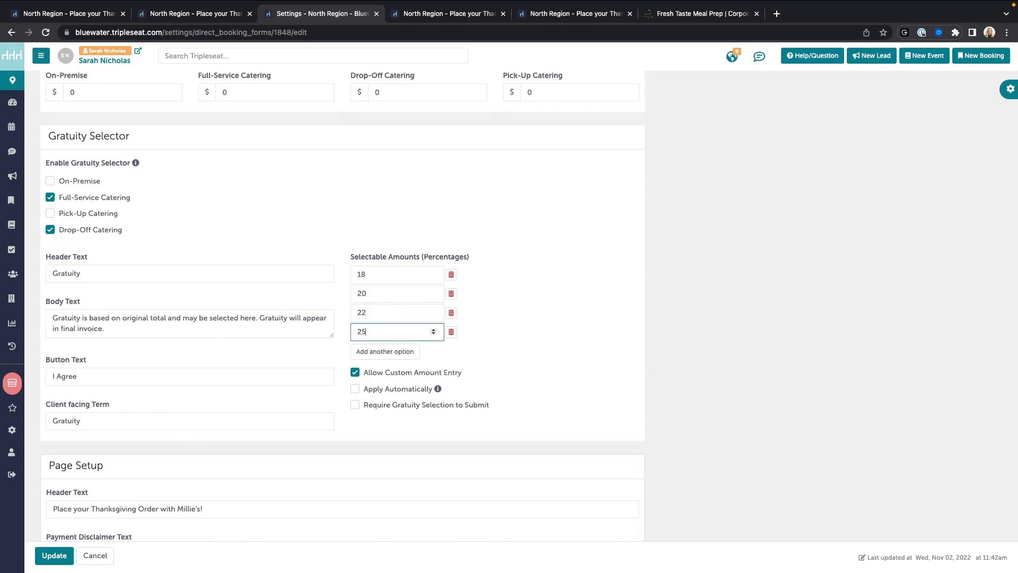
click(492, 369)
Step: Switch Apply Automatically on for the gratuity, then back off
click(389, 391)
click(389, 391)
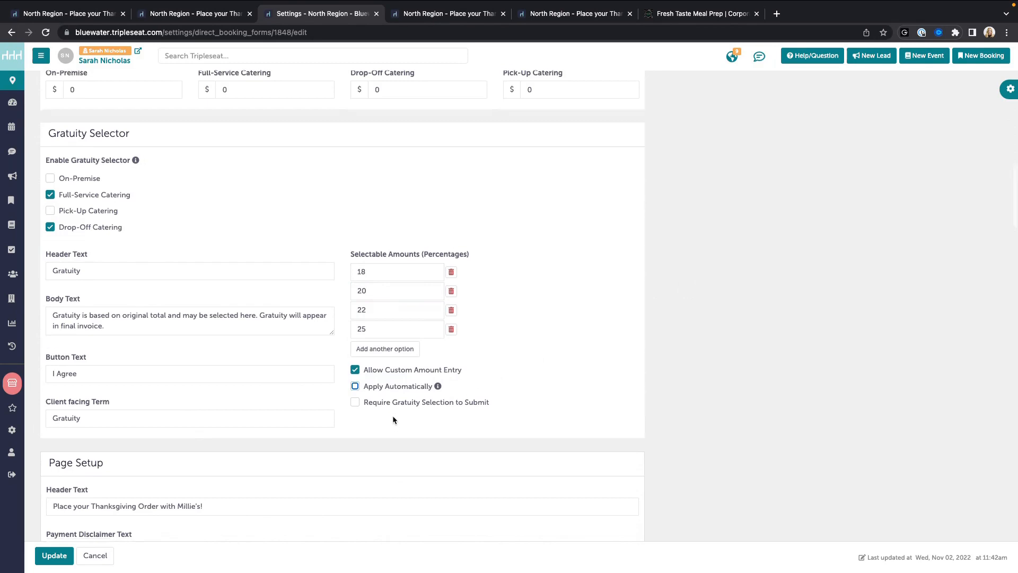
scroll(392, 415, down, 1)
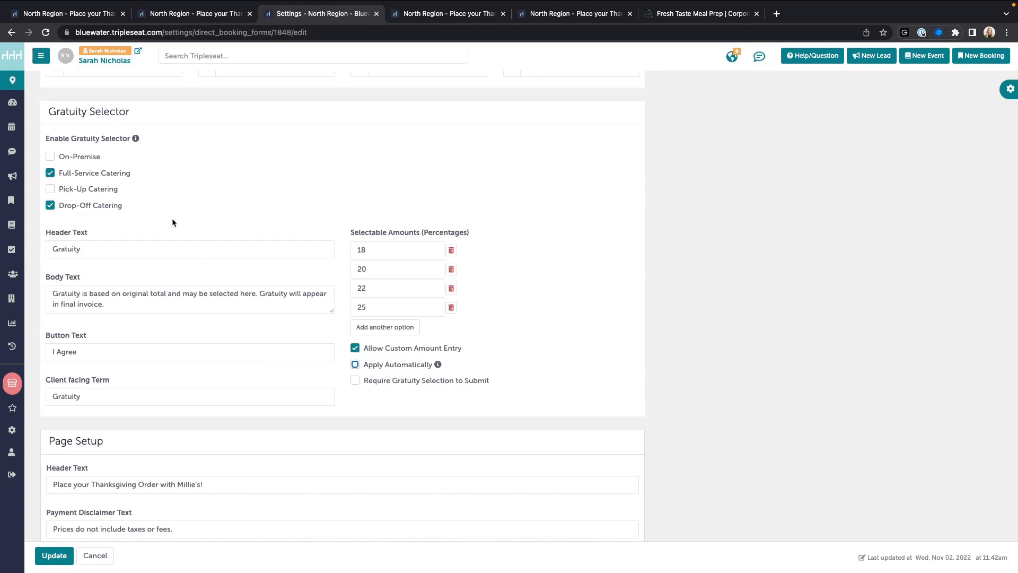
Step: Turn off the gratuity selector for Full-Service and Drop-Off Catering
click(80, 174)
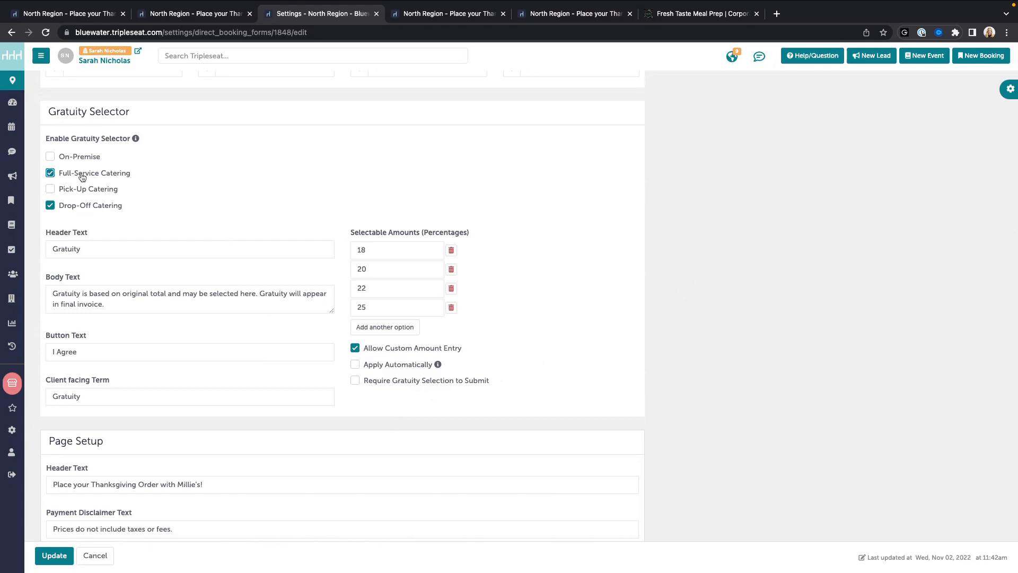
click(76, 211)
scroll(209, 221, down, 2)
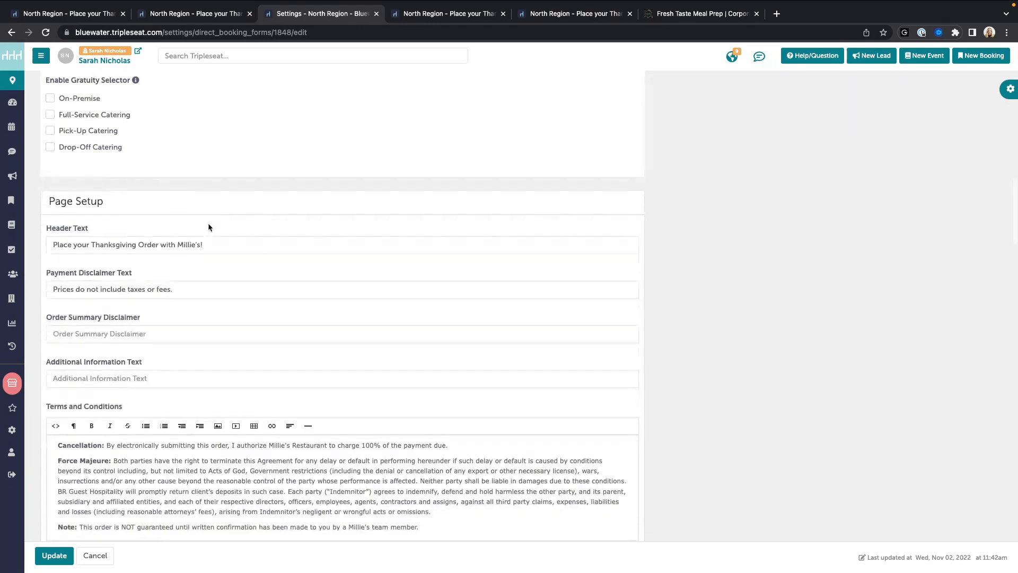
scroll(208, 227, down, 2)
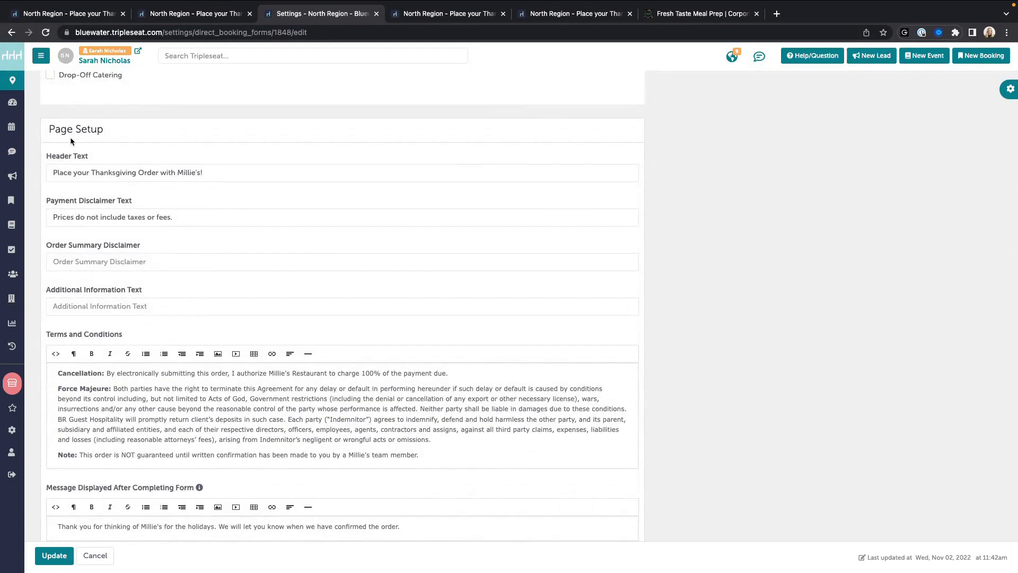
scroll(69, 182, down, 1)
drag(54, 161, 241, 164)
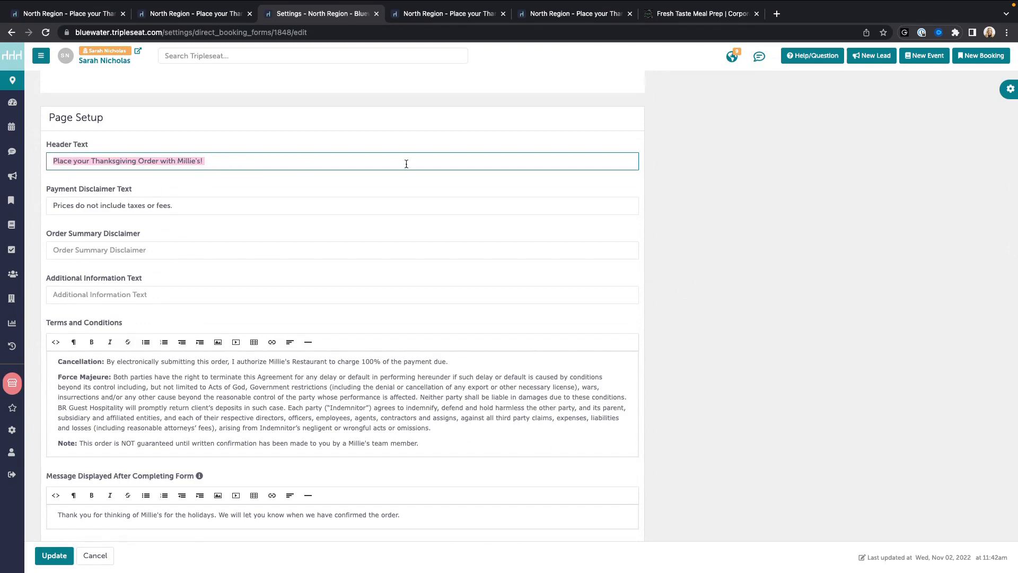
Step: Compare the page header and payment disclaimer settings with the live order pages
click(440, 13)
drag(241, 166, 507, 181)
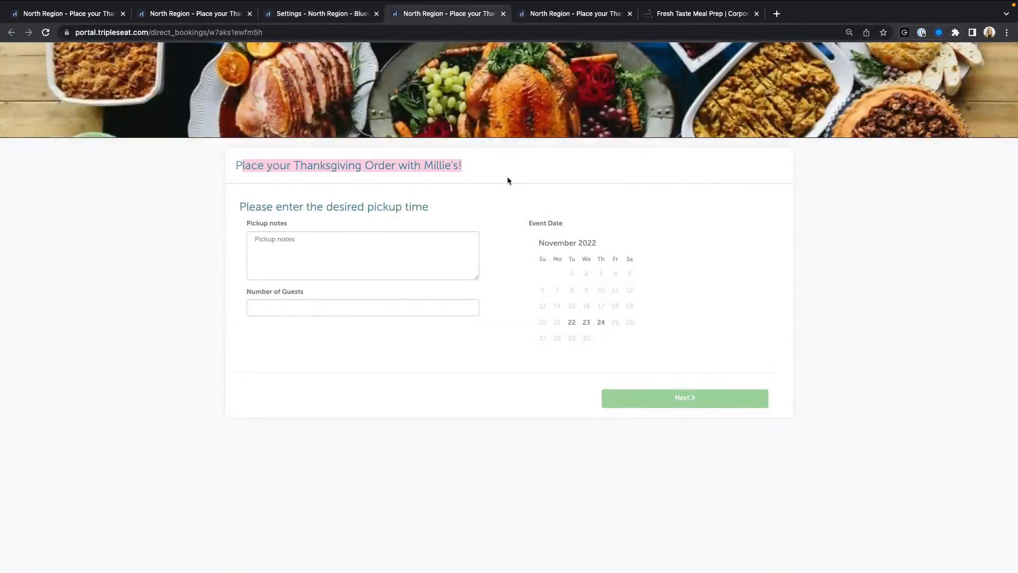
click(313, 13)
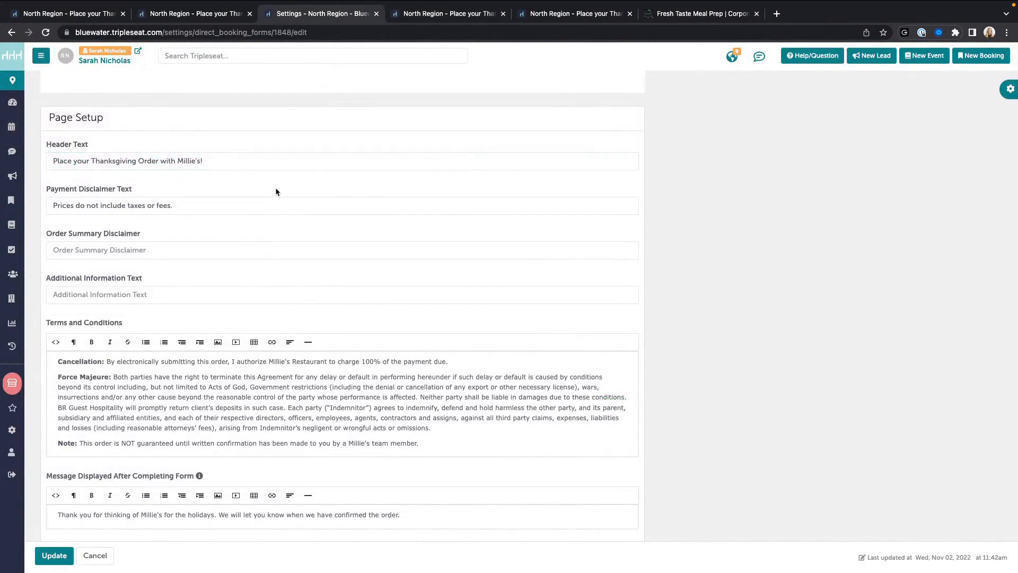
scroll(275, 211, down, 2)
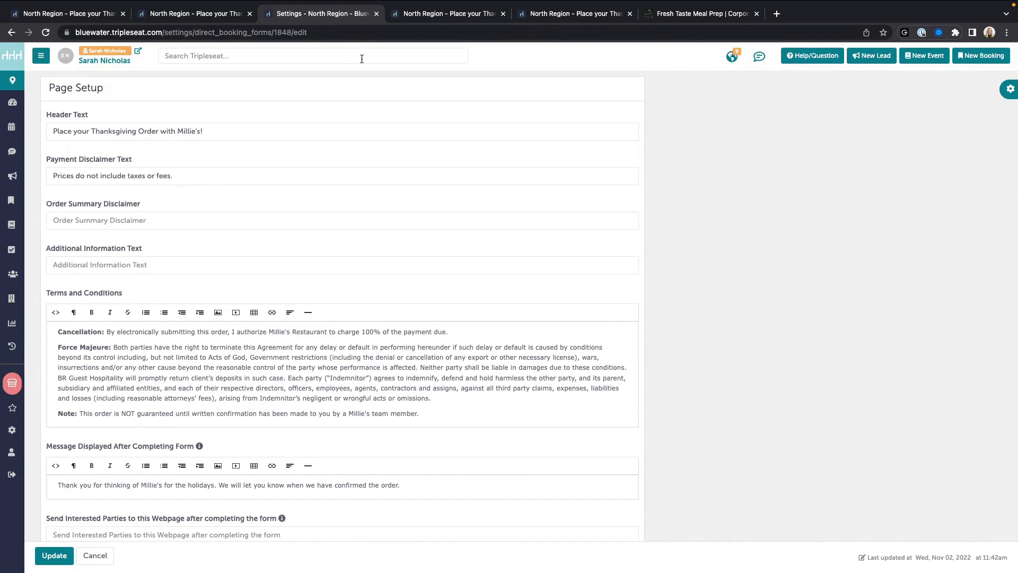
click(437, 13)
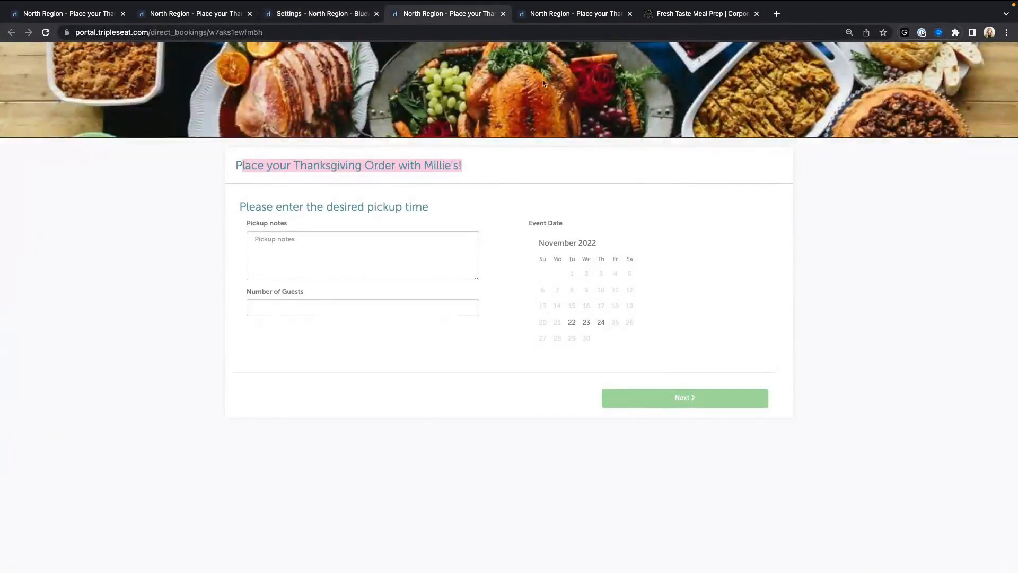
click(549, 14)
drag(690, 264, 564, 260)
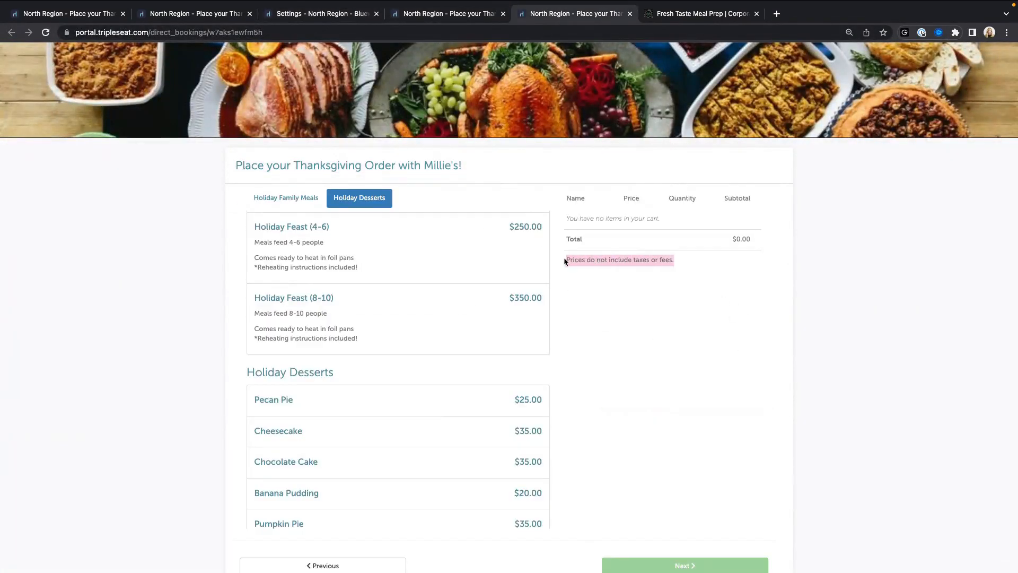
click(317, 18)
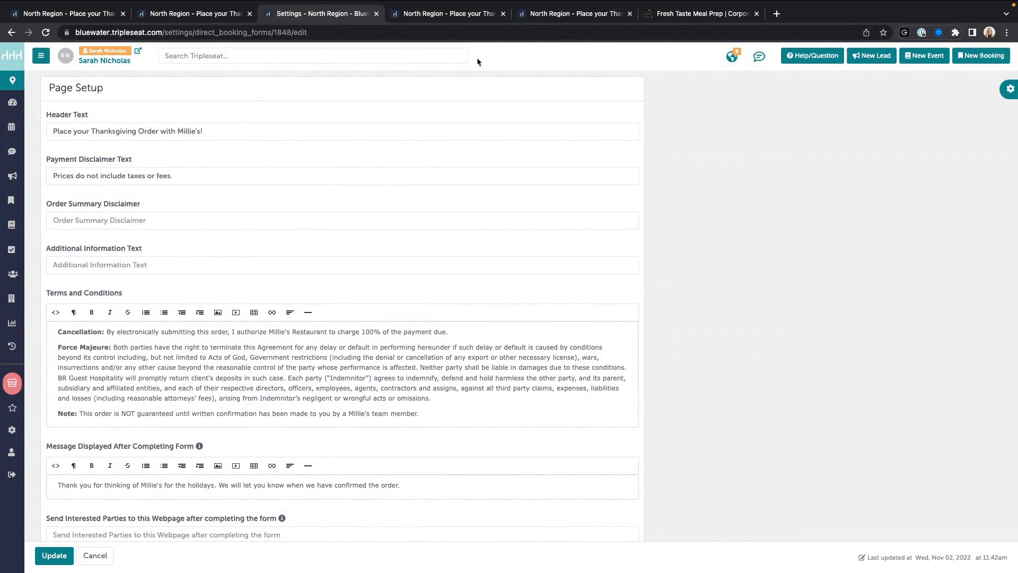
Step: Match the Order Summary Disclaimer field to its text on the live holiday menu page
click(457, 14)
click(545, 16)
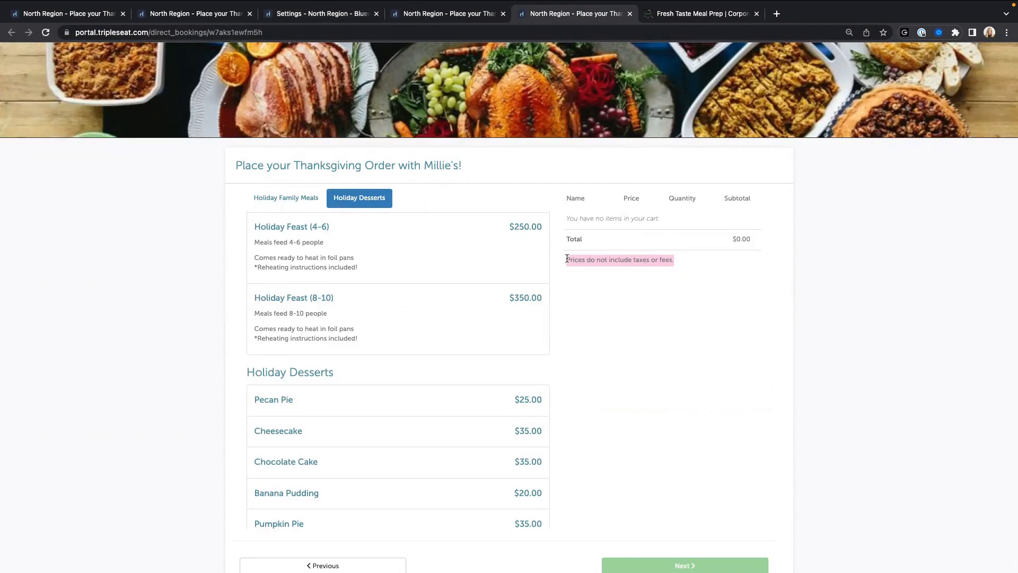
click(325, 14)
click(124, 220)
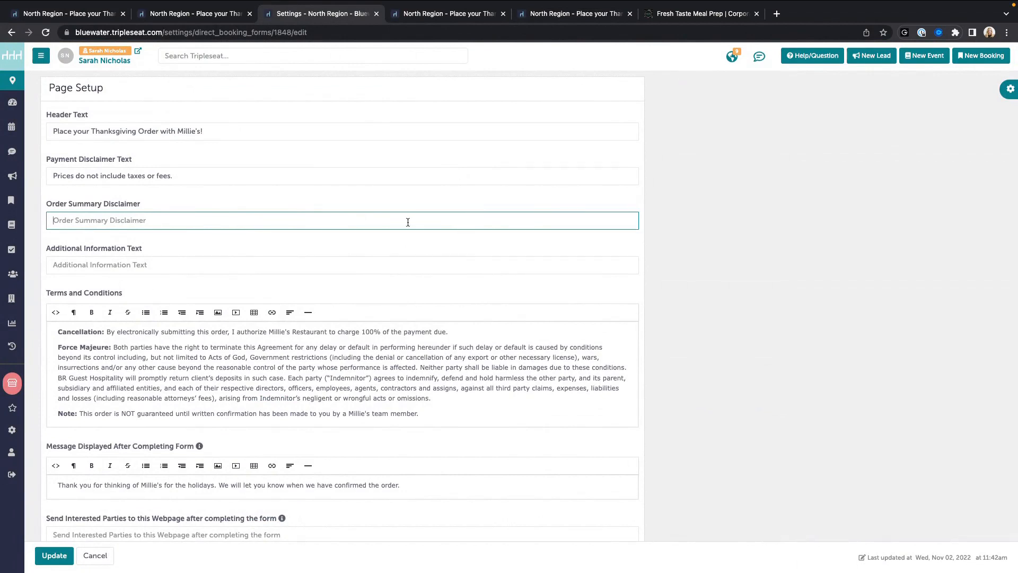
click(577, 13)
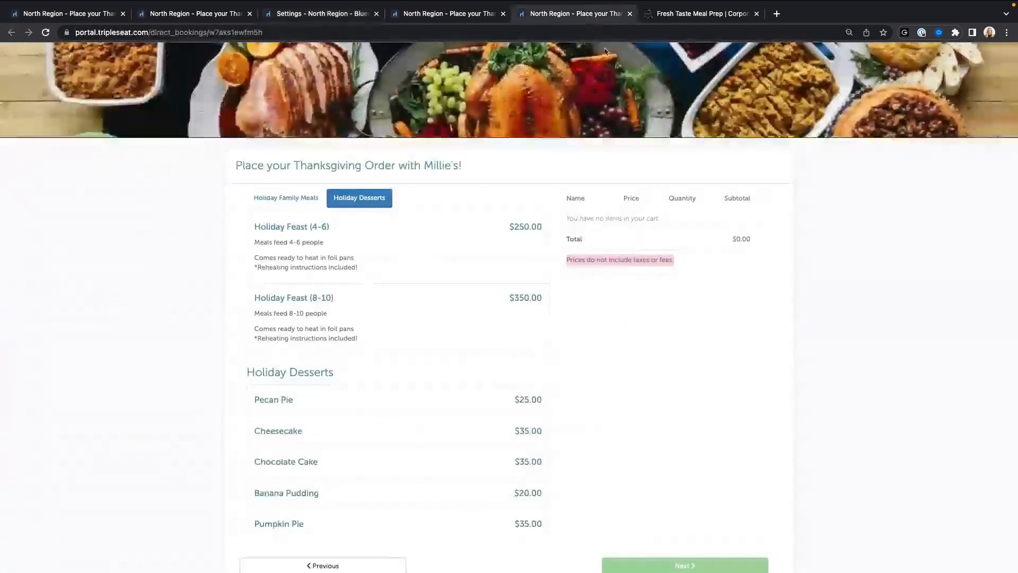
click(576, 266)
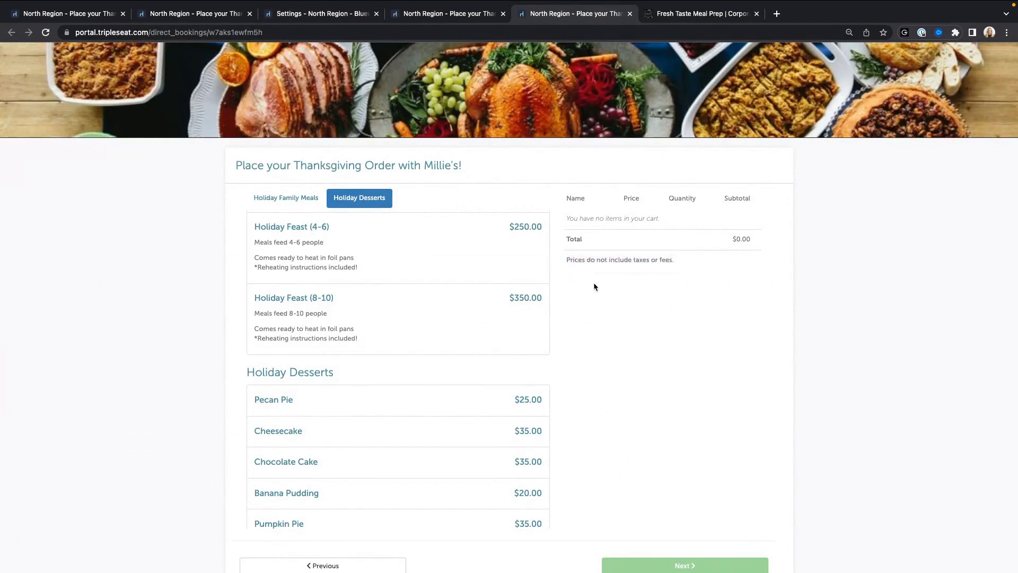
click(319, 14)
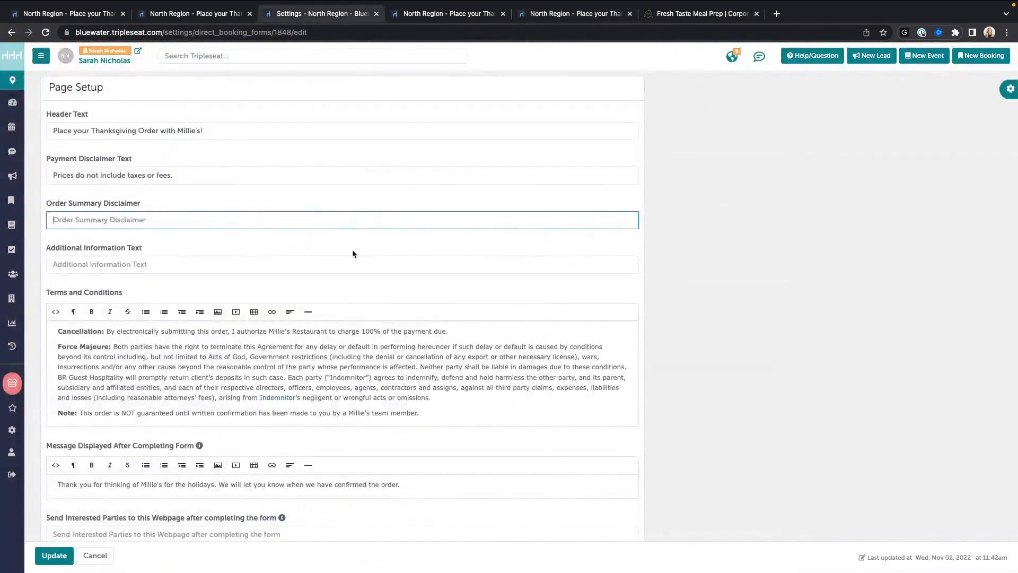
Step: Type 'Loyalty Program Number' as Additional Information Text, then delete it again
scroll(265, 233, down, 1)
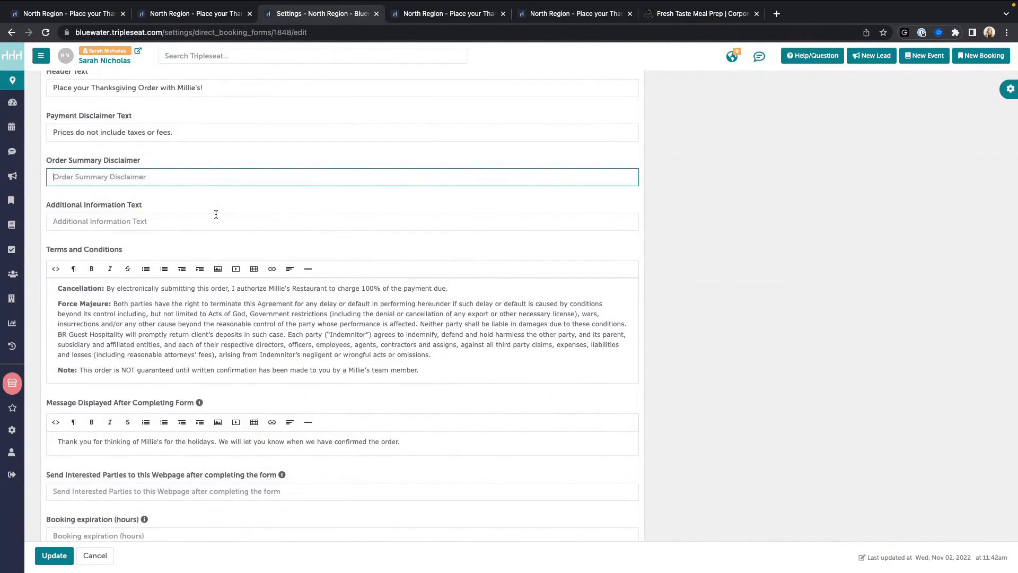
click(216, 221)
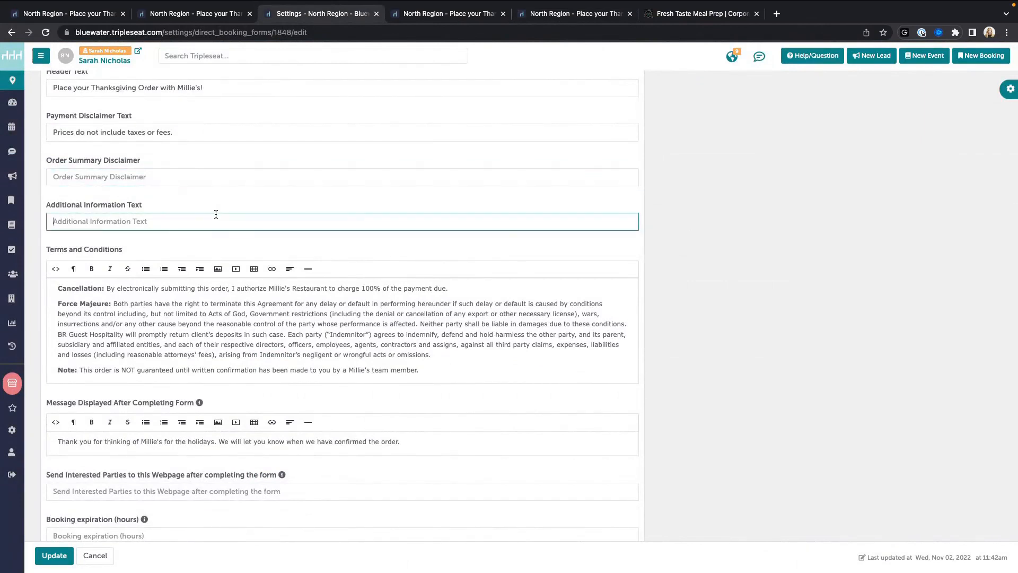
text(Lol)
key(BackSpace)
text(yalty Progrma)
key(BackSpace)
key(BackSpace)
key(BackSpace)
text(ram Number)
drag(146, 222, 53, 221)
key(BackSpace)
scroll(42, 195, down, 2)
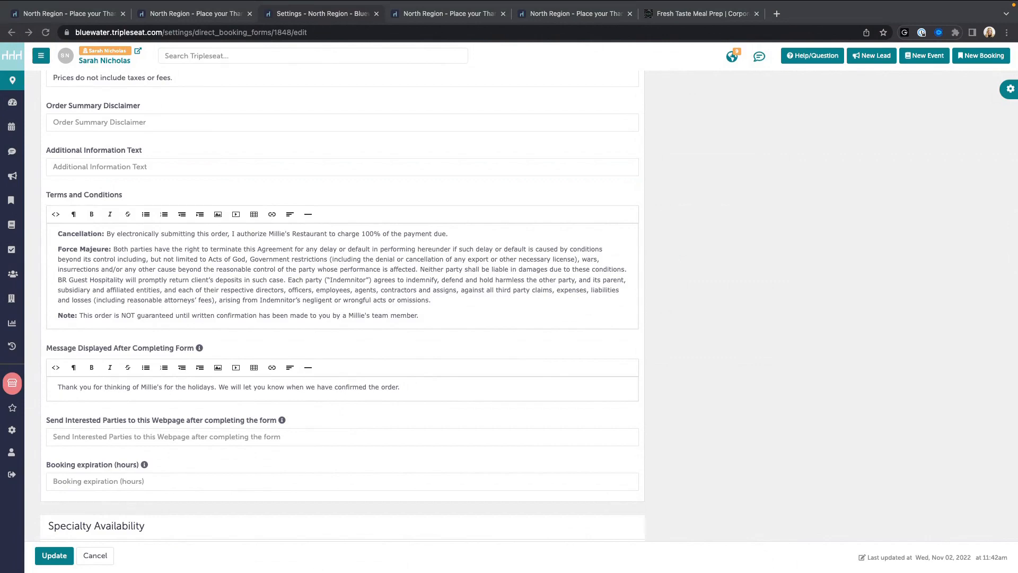
scroll(242, 291, down, 1)
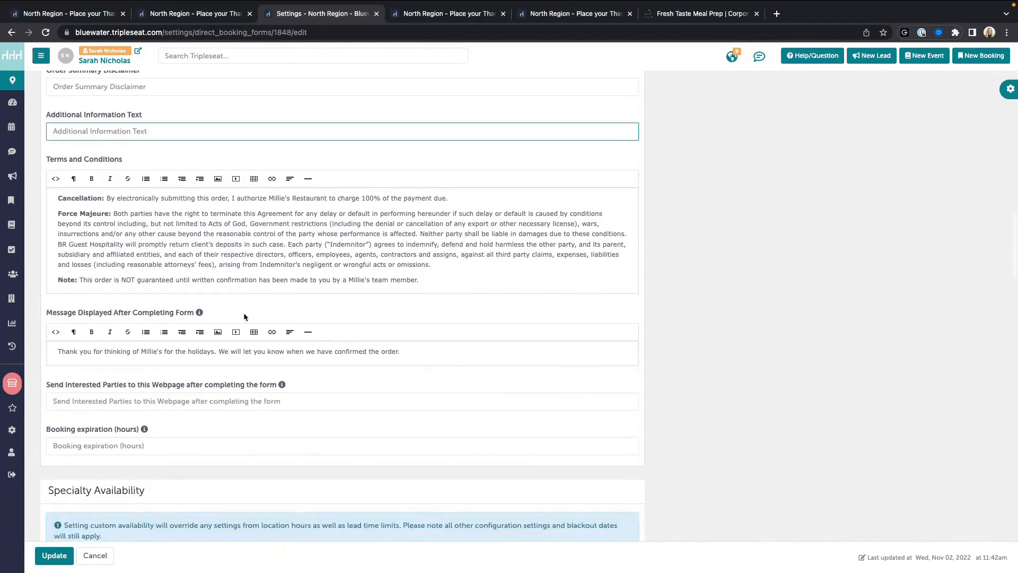
scroll(243, 307, down, 3)
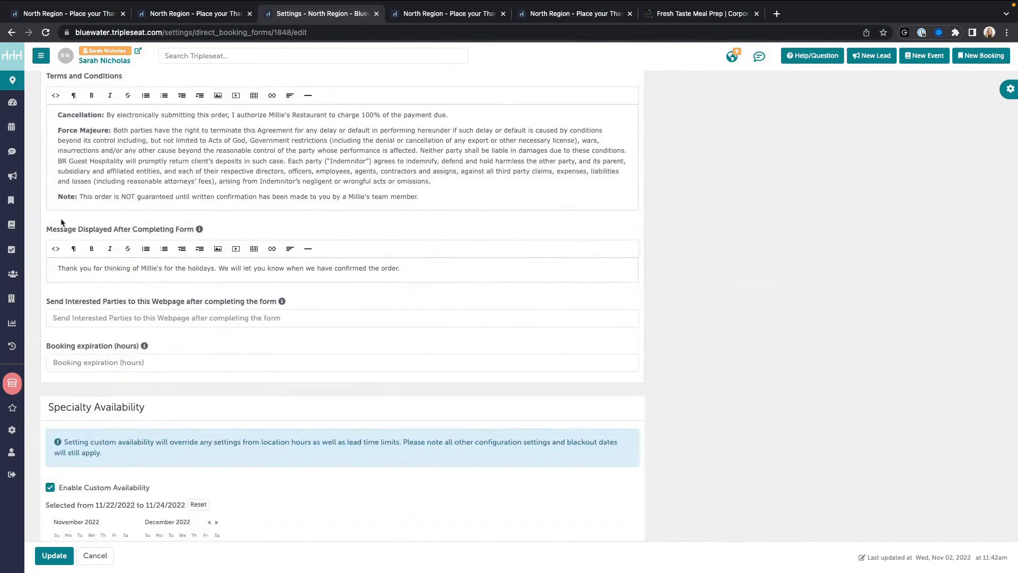
drag(47, 229, 198, 230)
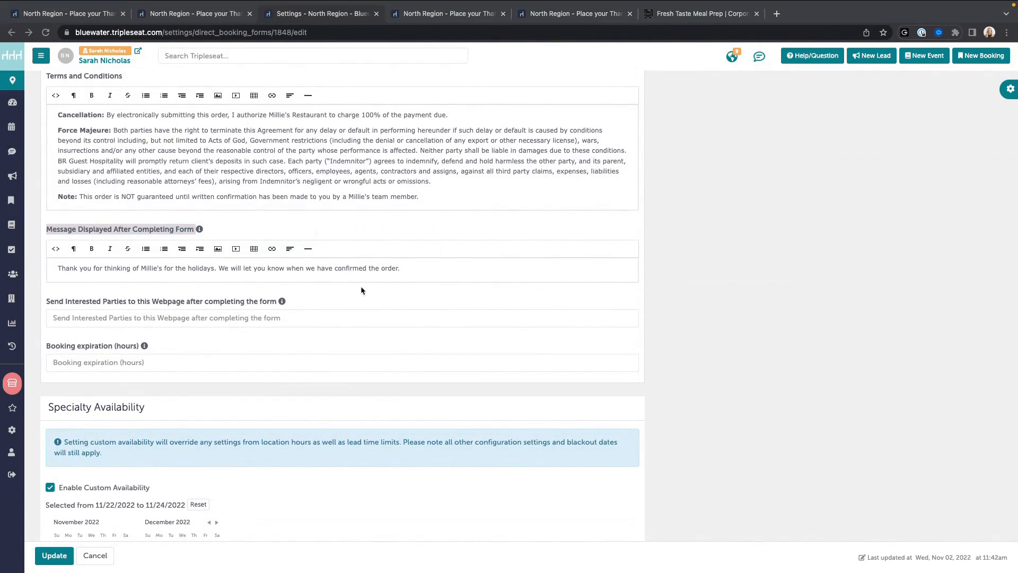
click(85, 274)
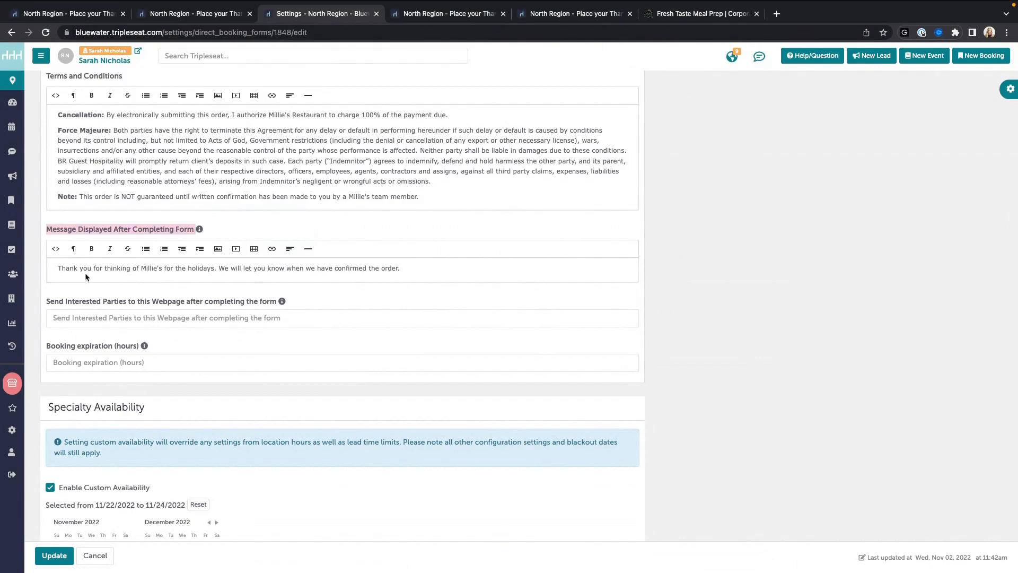
click(86, 274)
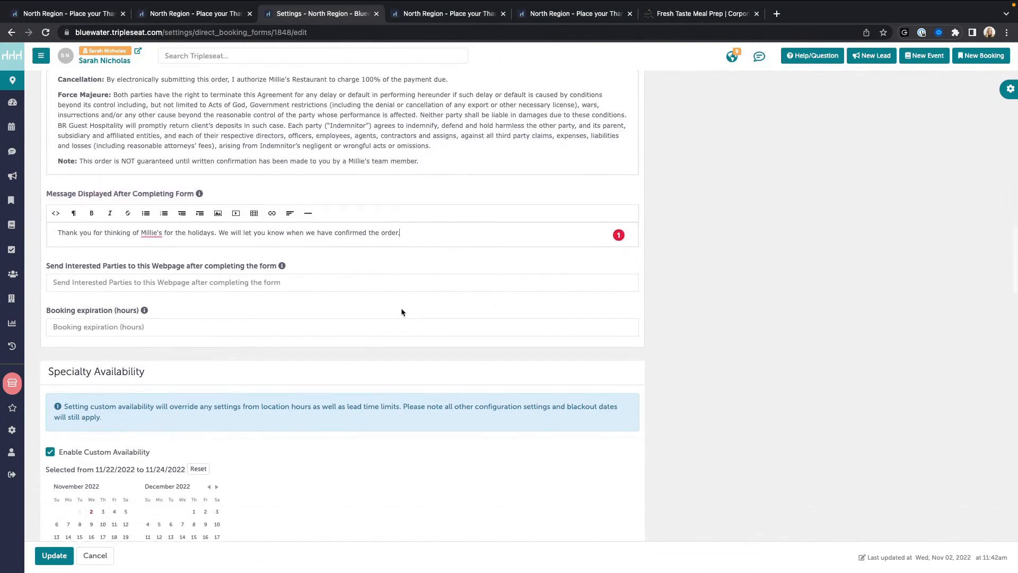
scroll(402, 309, down, 3)
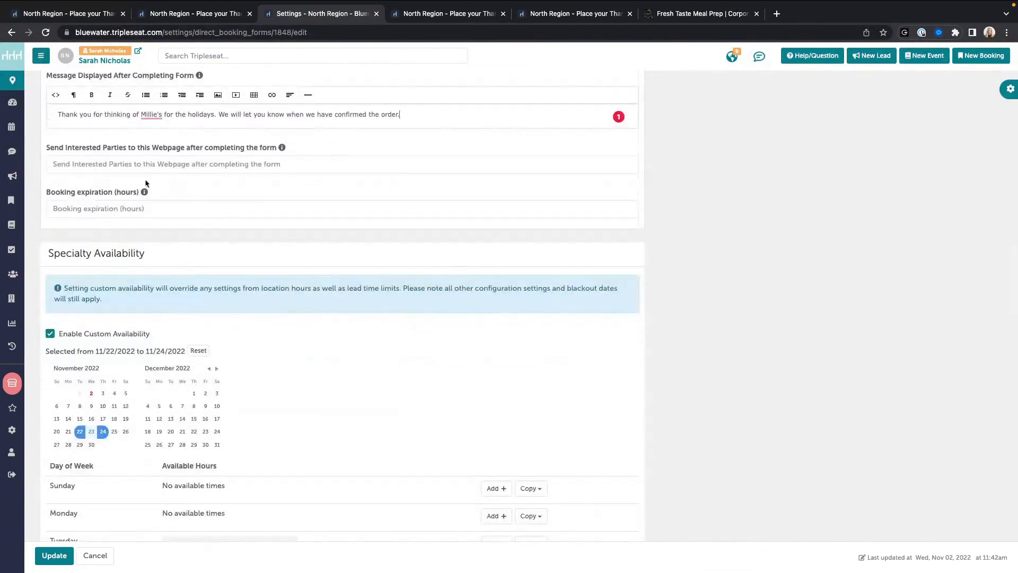
click(102, 161)
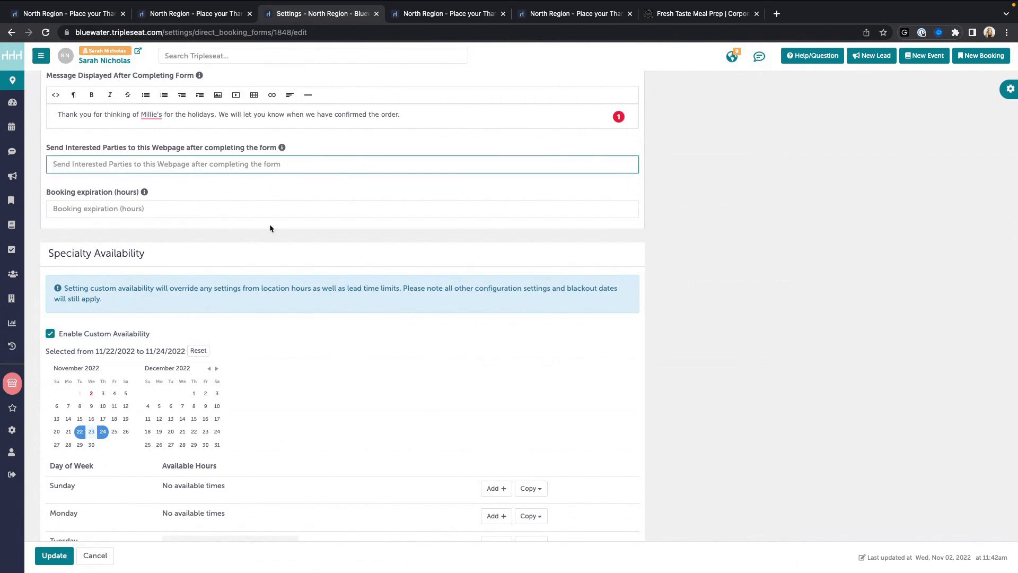
scroll(270, 228, down, 1)
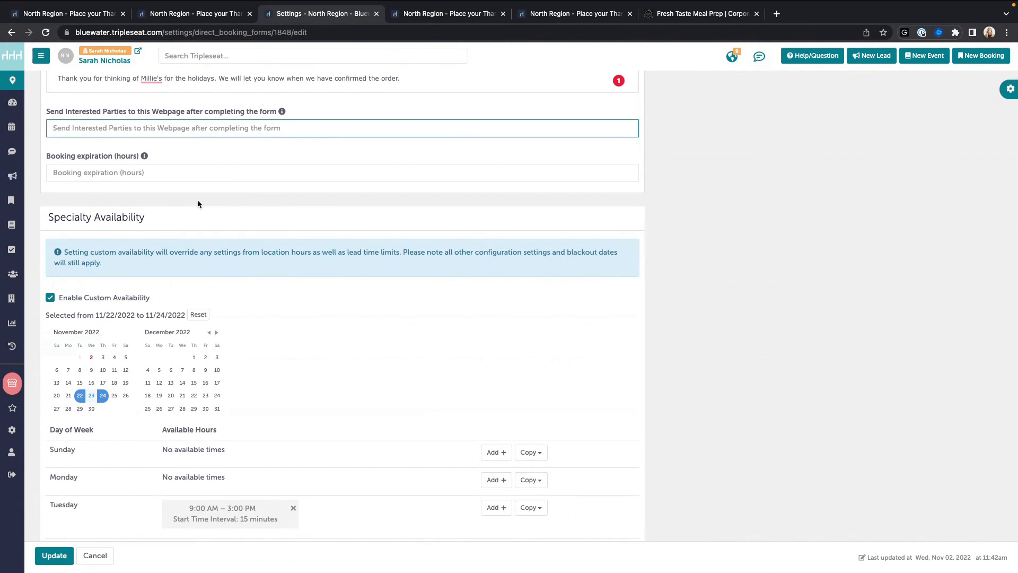
text(48)
key(BackSpace)
key(BackSpace)
click(150, 173)
text(48)
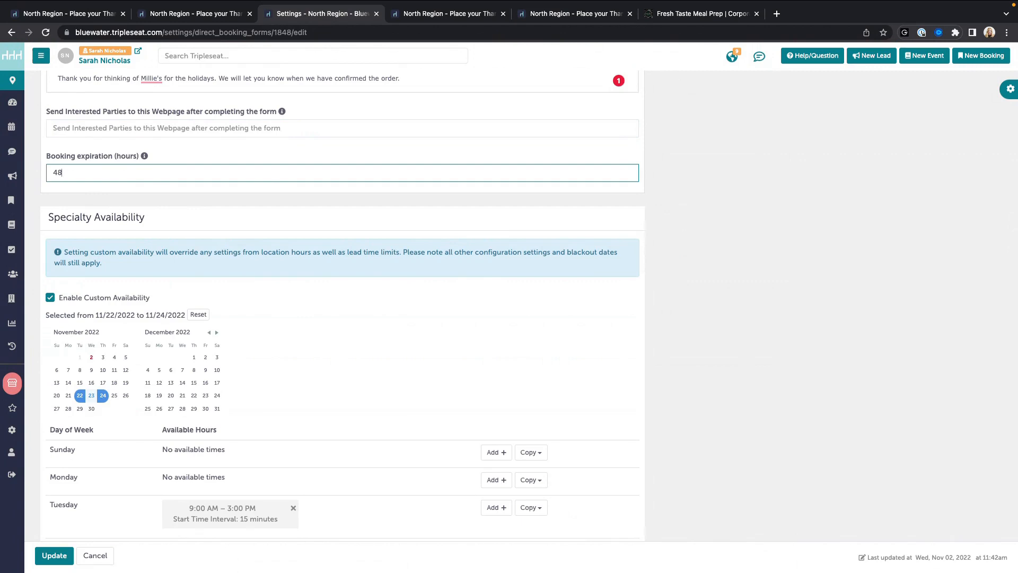
key(BackSpace)
key(BackSpace)
click(259, 200)
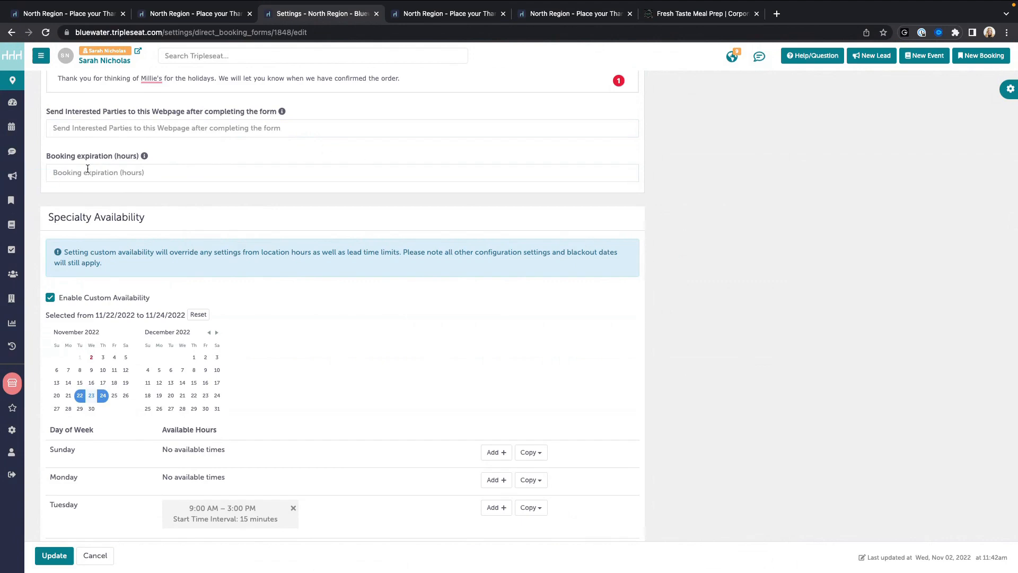
scroll(326, 225, down, 1)
scroll(698, 250, down, 2)
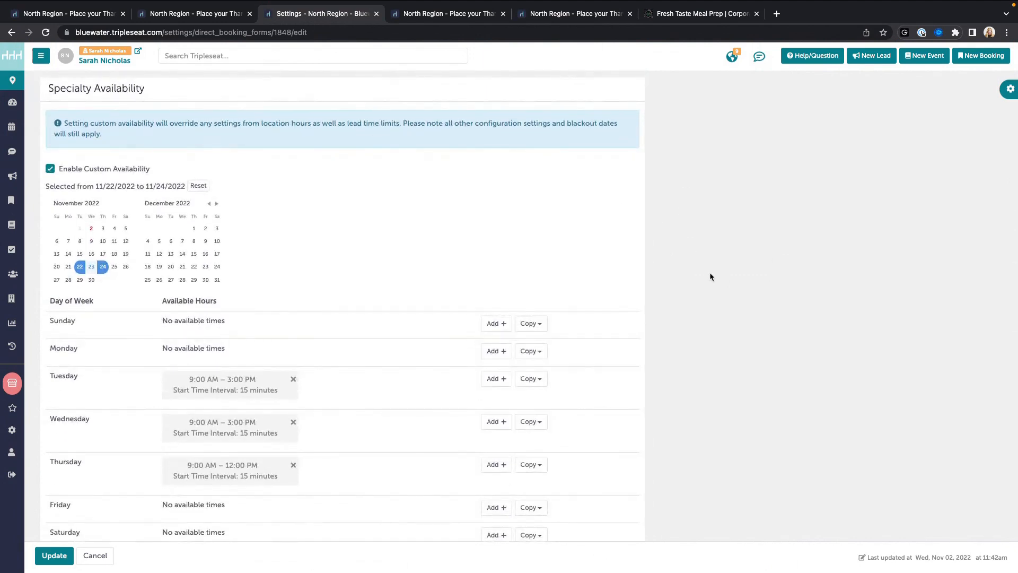
scroll(710, 275, down, 1)
scroll(713, 277, up, 1)
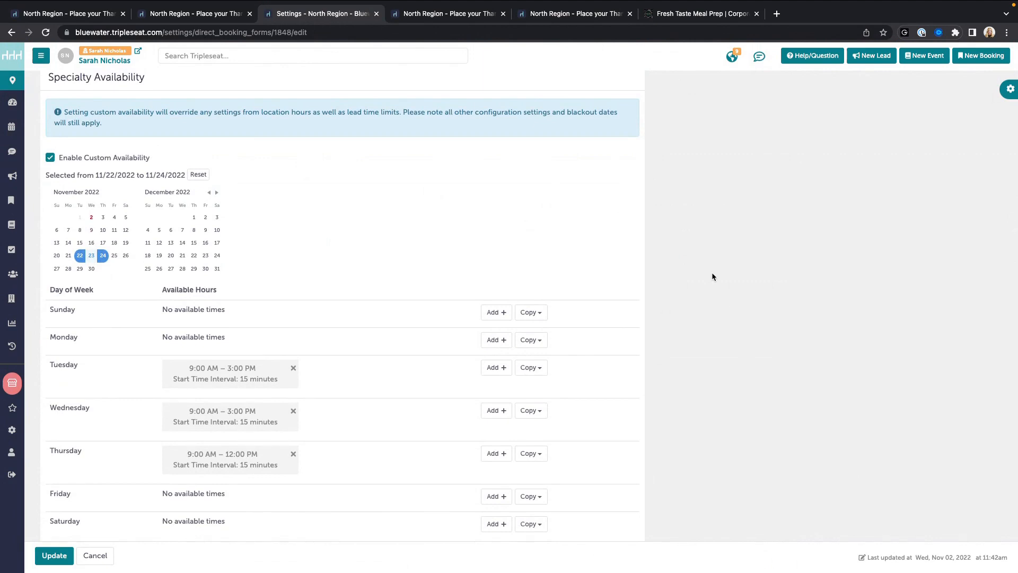
scroll(308, 191, up, 1)
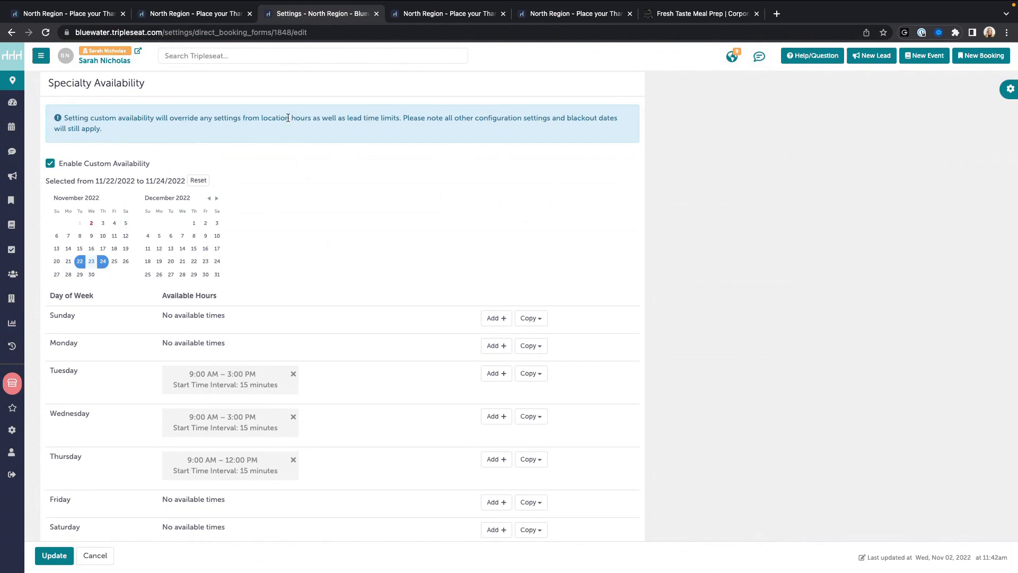
click(460, 13)
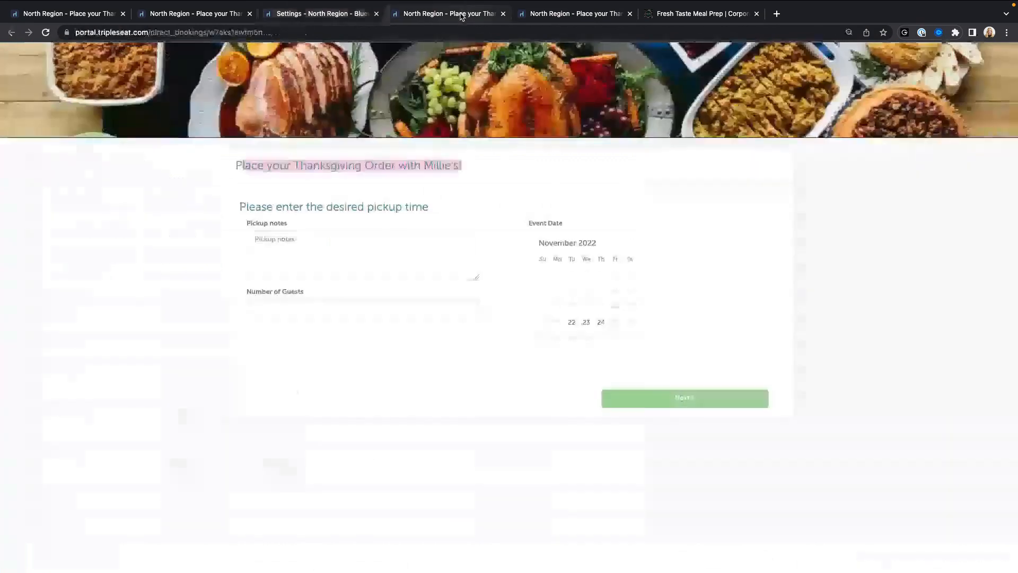
click(483, 212)
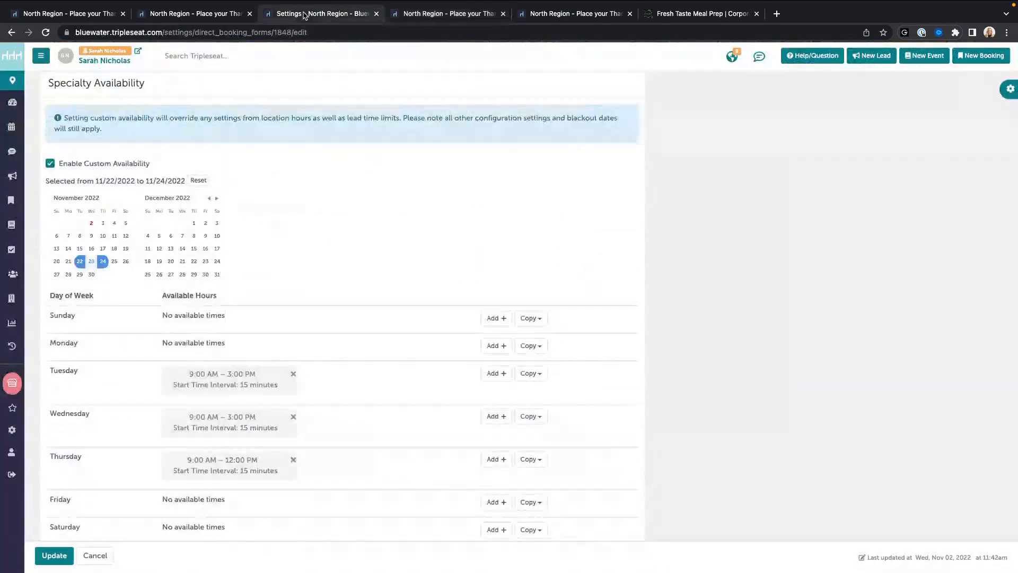
click(306, 14)
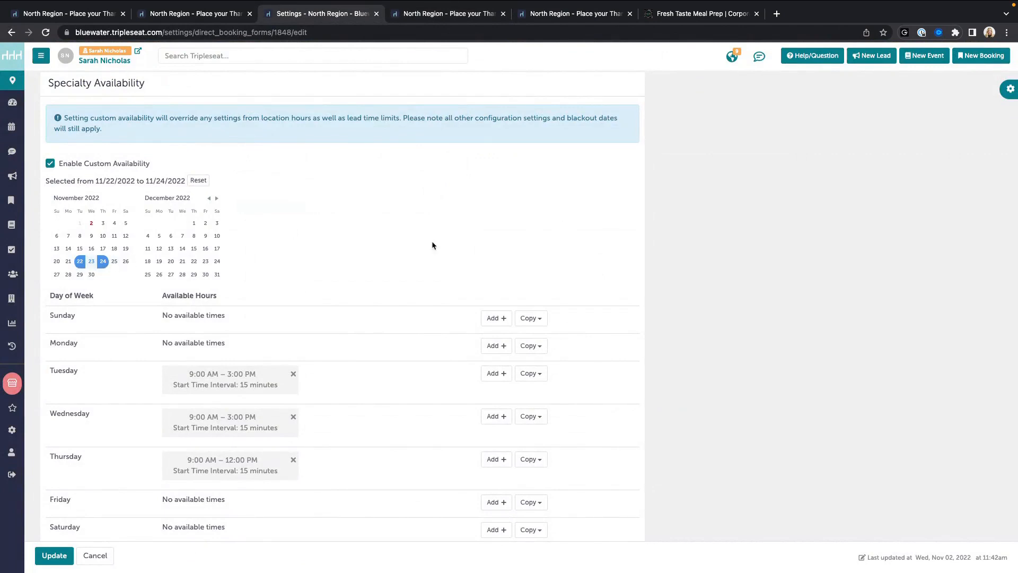
Step: Toggle Enable Custom Availability off and back on, then scroll to Lead Time and Event Duration
click(51, 163)
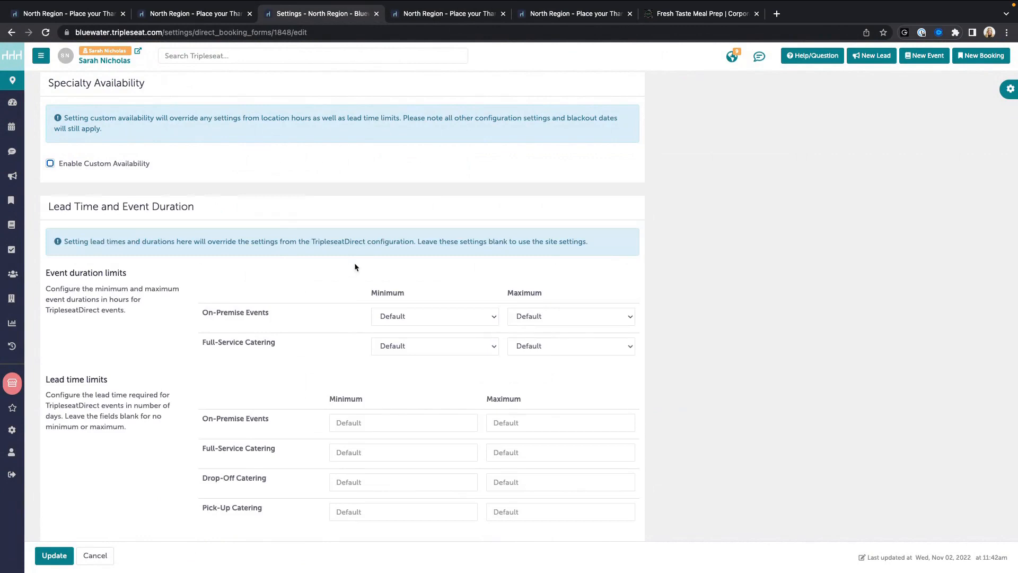
scroll(318, 239, up, 3)
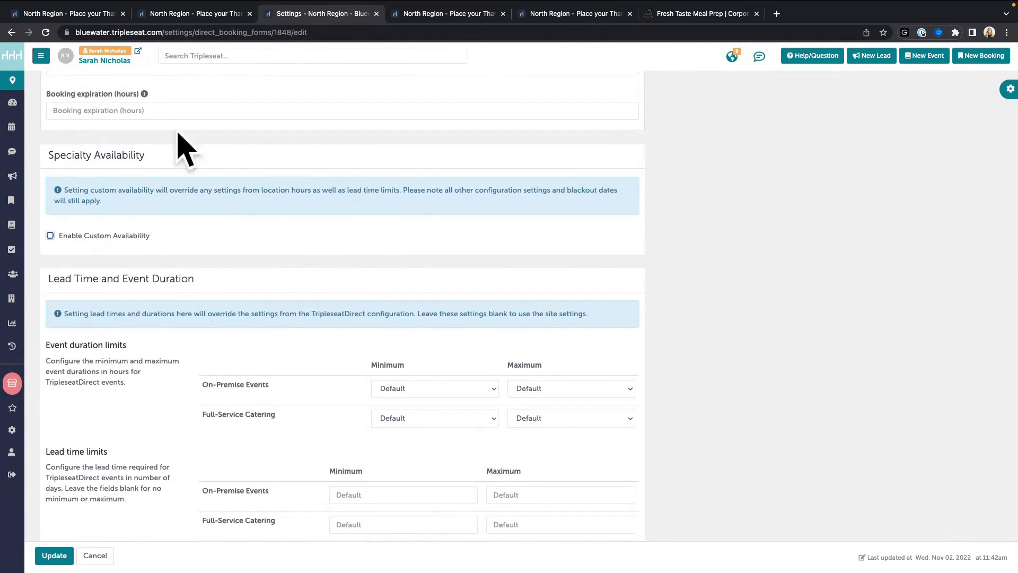
click(64, 238)
scroll(327, 262, down, 3)
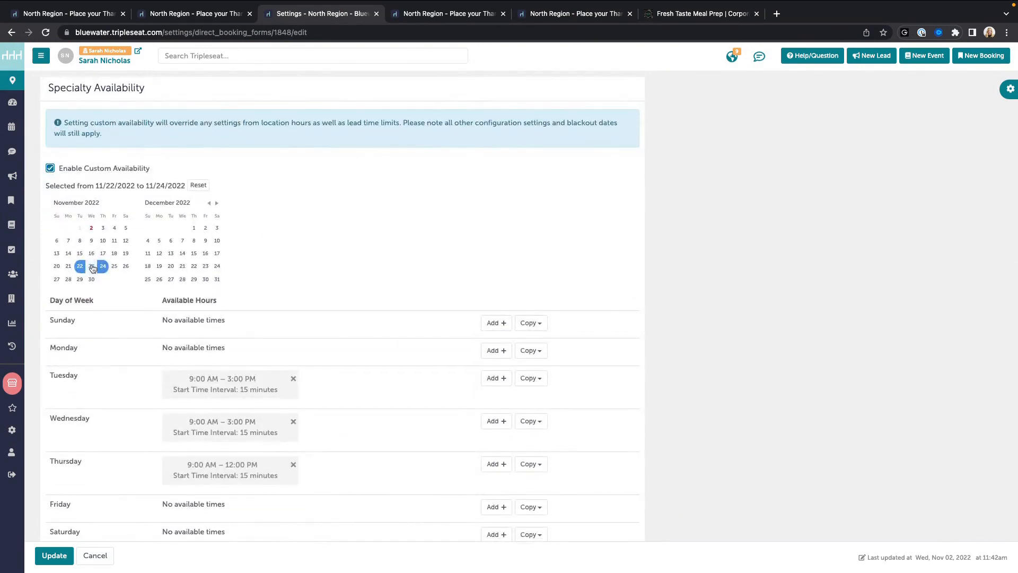
scroll(342, 262, down, 2)
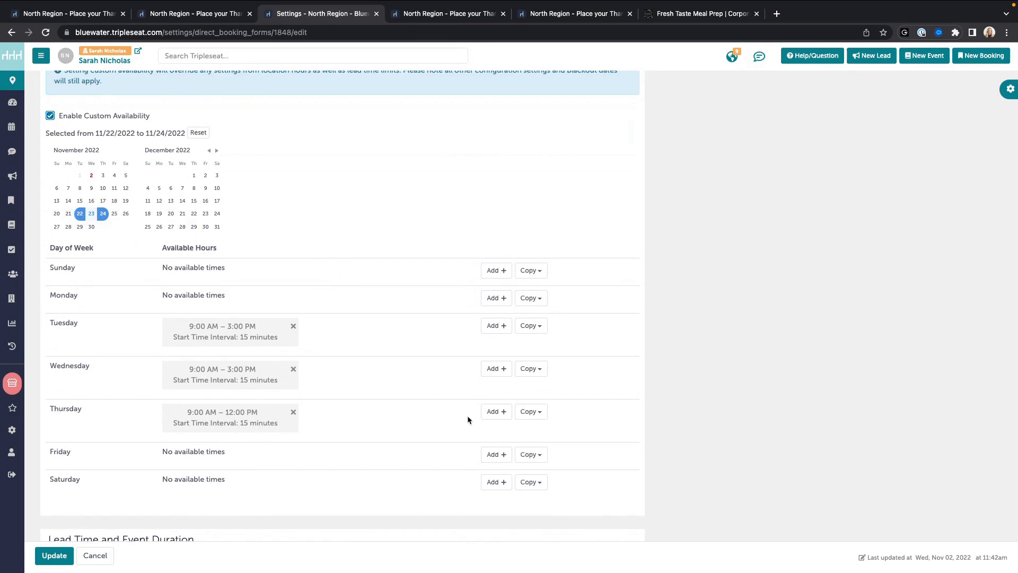
scroll(350, 385, down, 3)
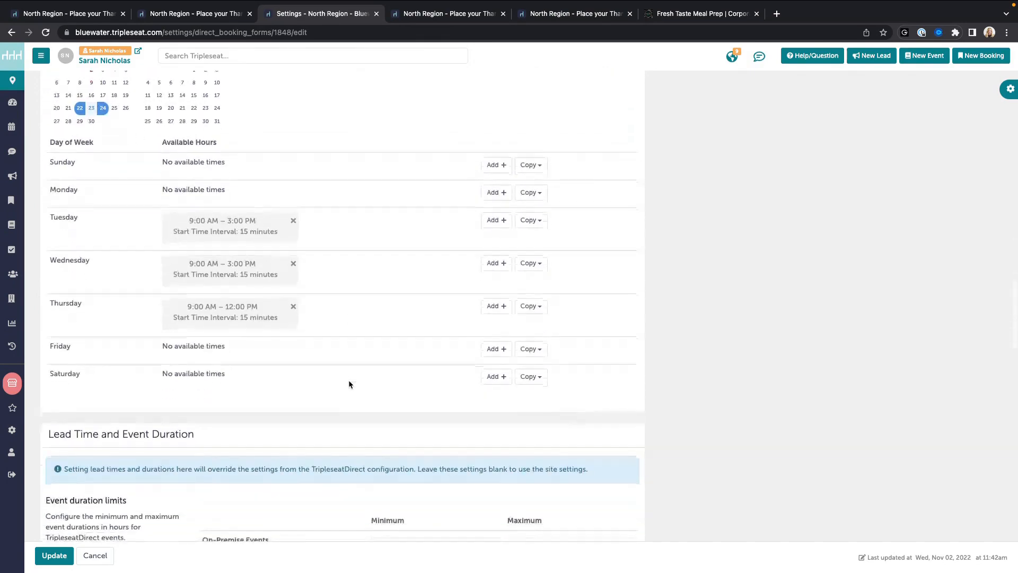
scroll(349, 380, down, 3)
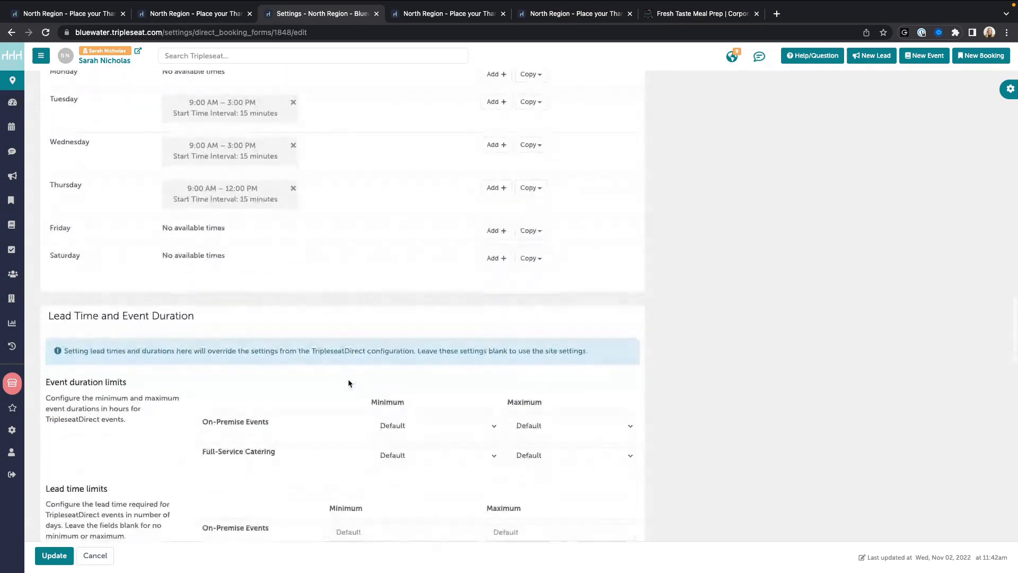
scroll(348, 379, down, 5)
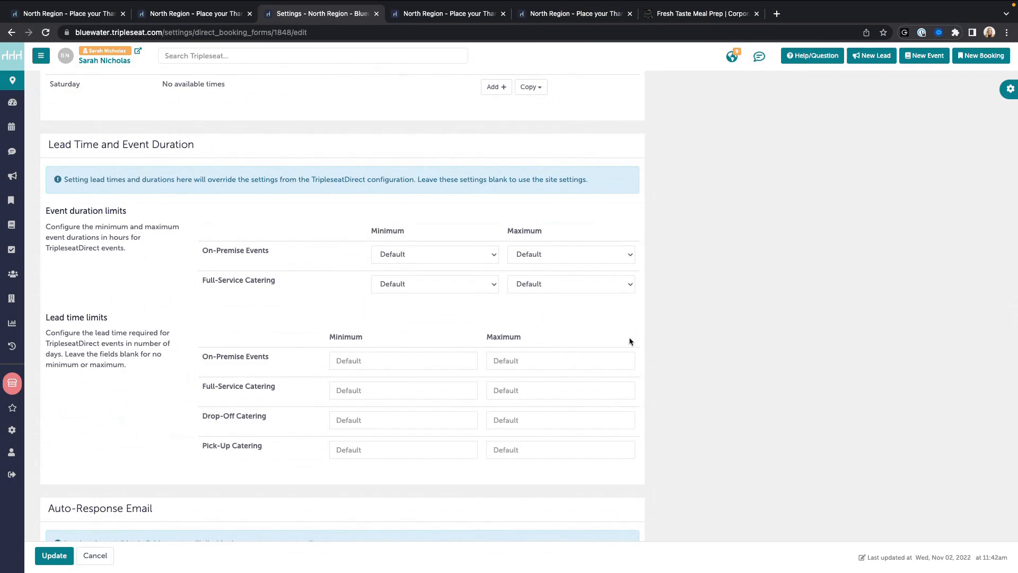
Step: Check the Full-Service Catering minimum duration options without changing them
scroll(343, 172, up, 1)
scroll(343, 175, up, 3)
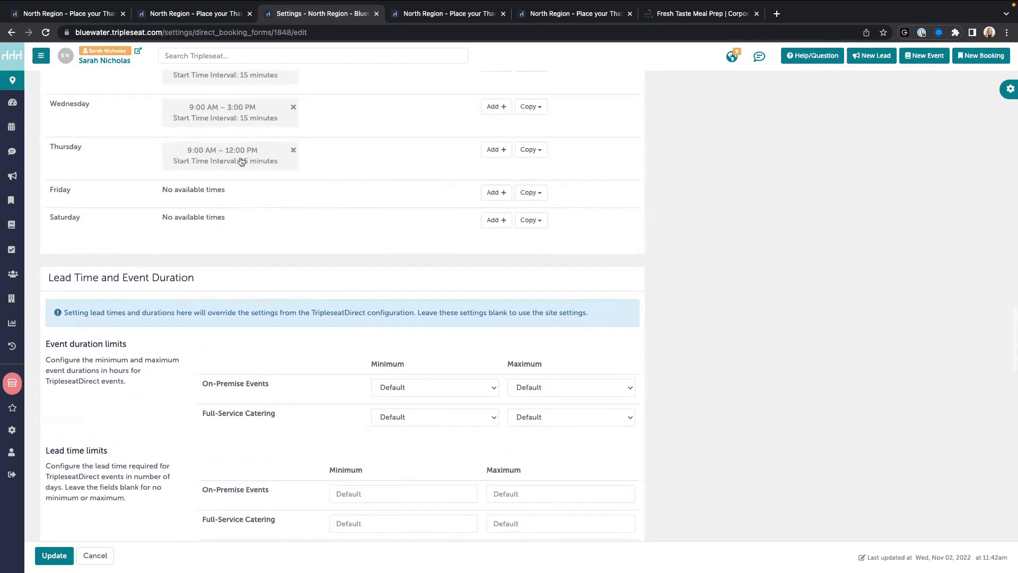
scroll(448, 237, down, 1)
scroll(266, 328, down, 2)
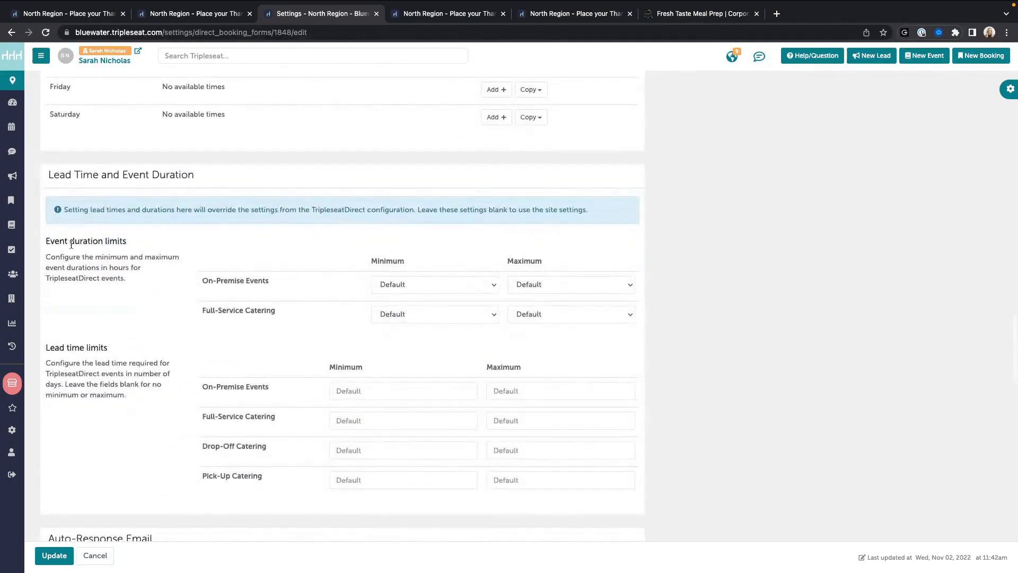
click(460, 318)
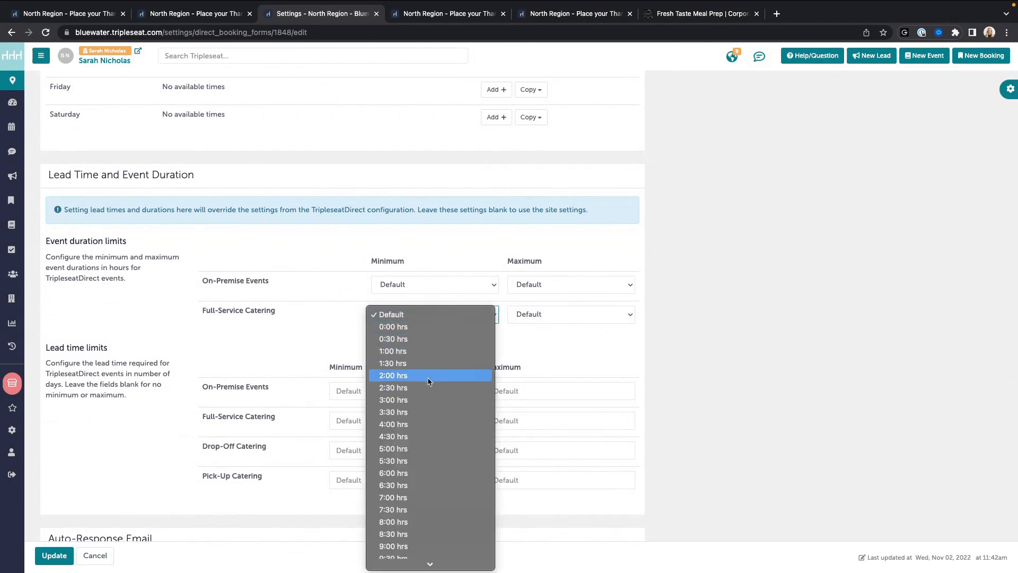
click(670, 346)
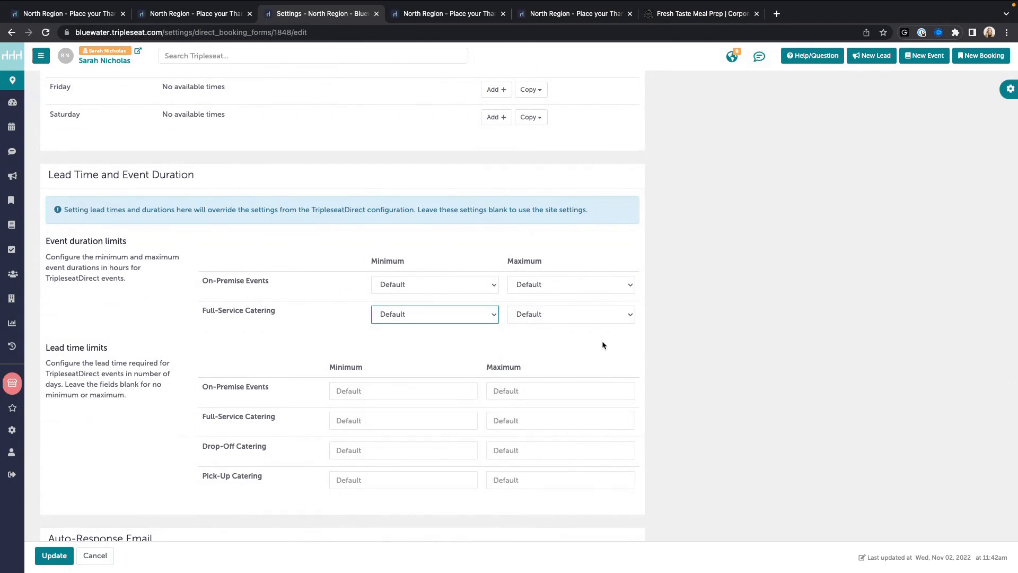
scroll(602, 341, down, 1)
drag(46, 330, 112, 330)
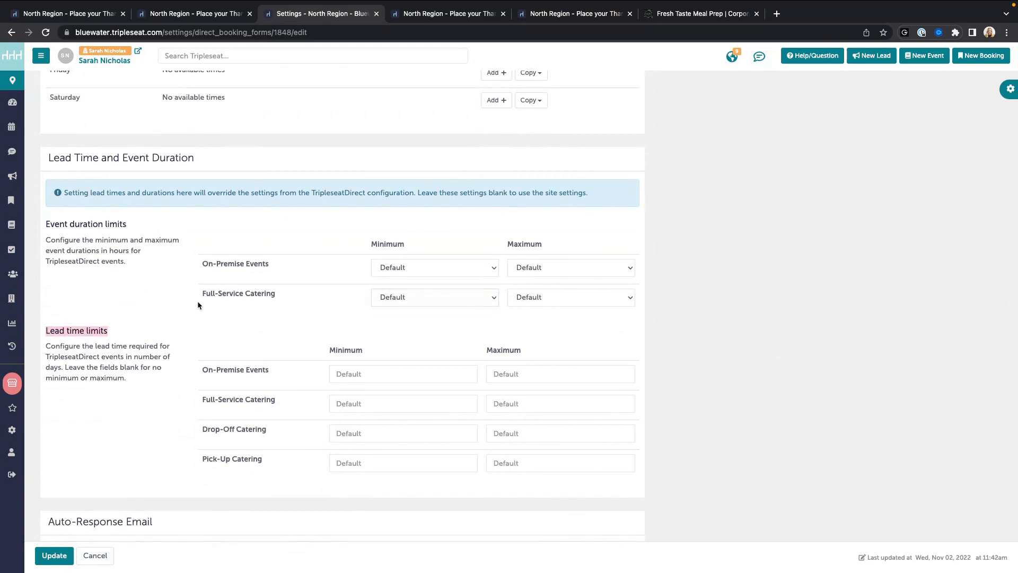
click(197, 300)
scroll(206, 317, down, 1)
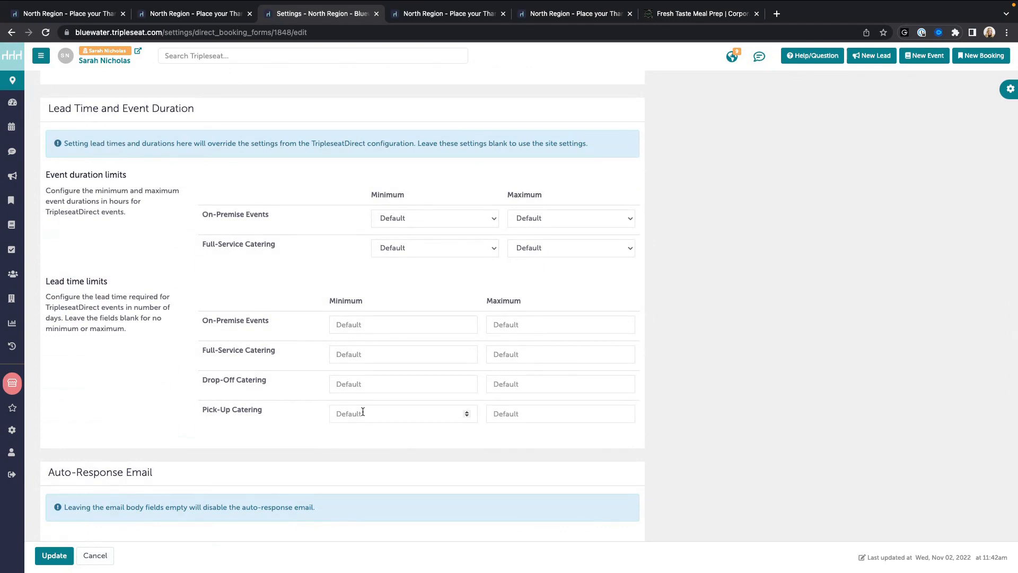
Step: Try 1 as the Full-Service Catering minimum lead time, then clear the field back to blank
click(351, 354)
text(1)
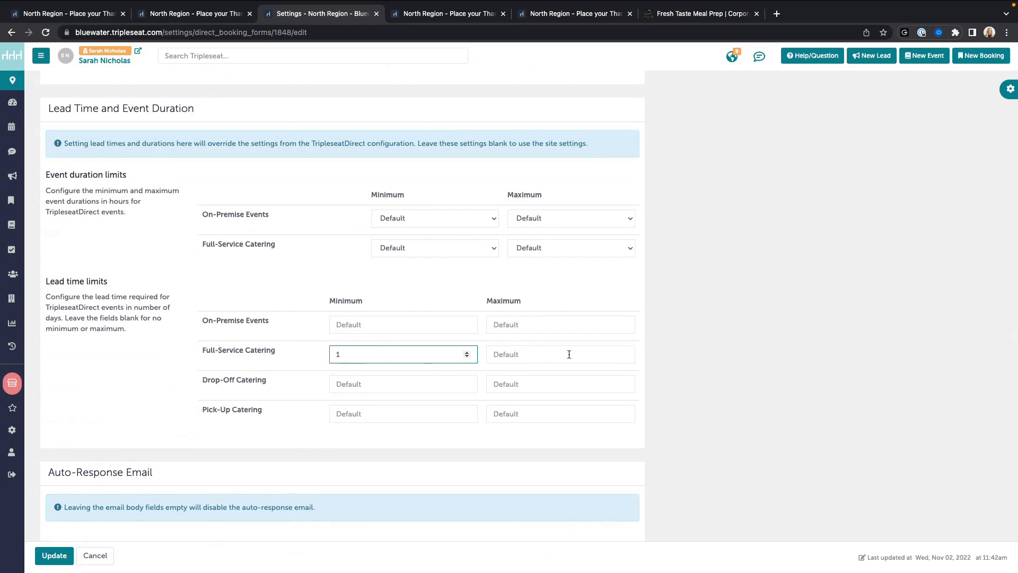
click(458, 15)
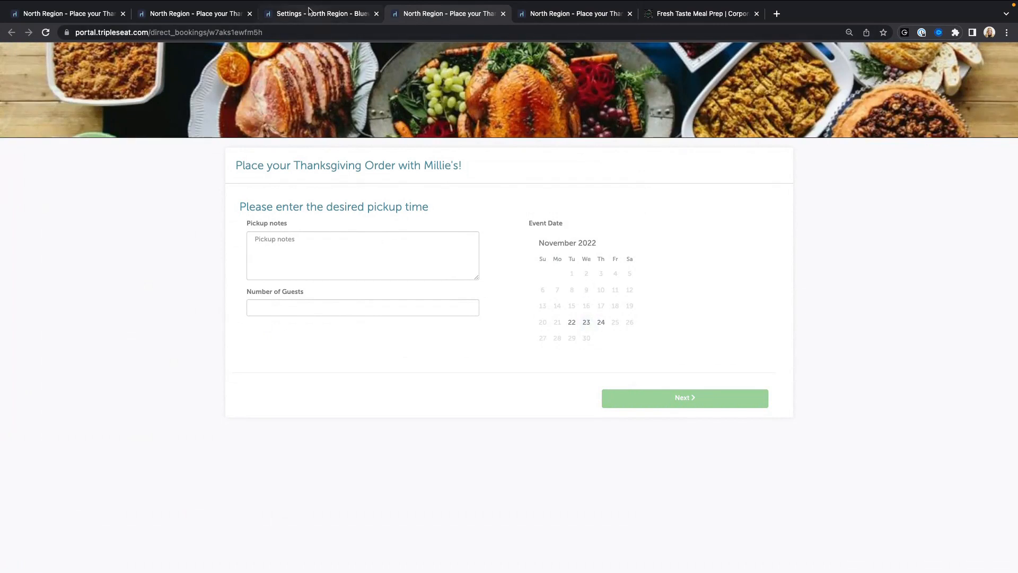
click(325, 14)
drag(364, 354, 332, 354)
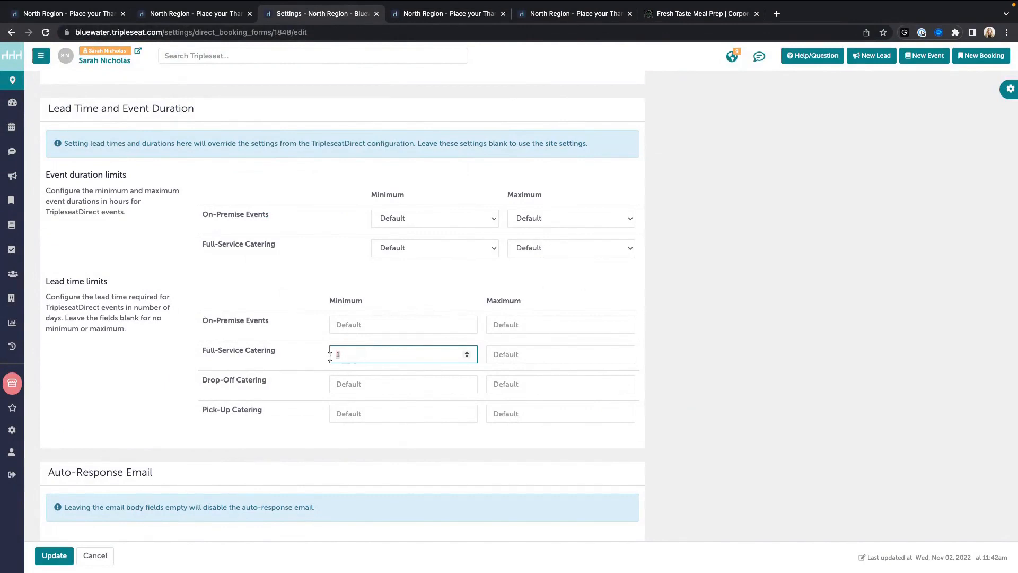
key(BackSpace)
click(765, 383)
scroll(742, 344, down, 2)
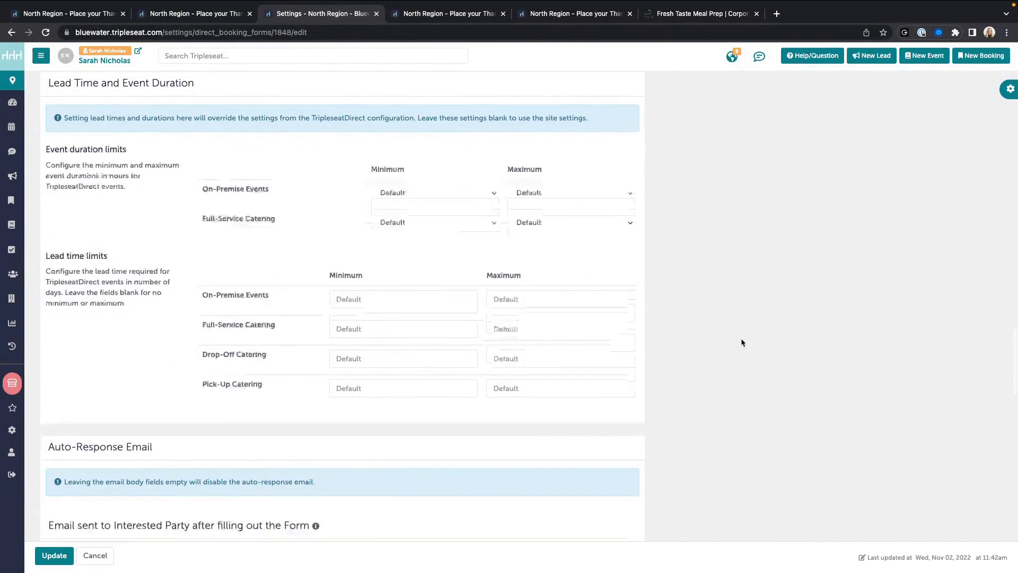
scroll(741, 335, down, 5)
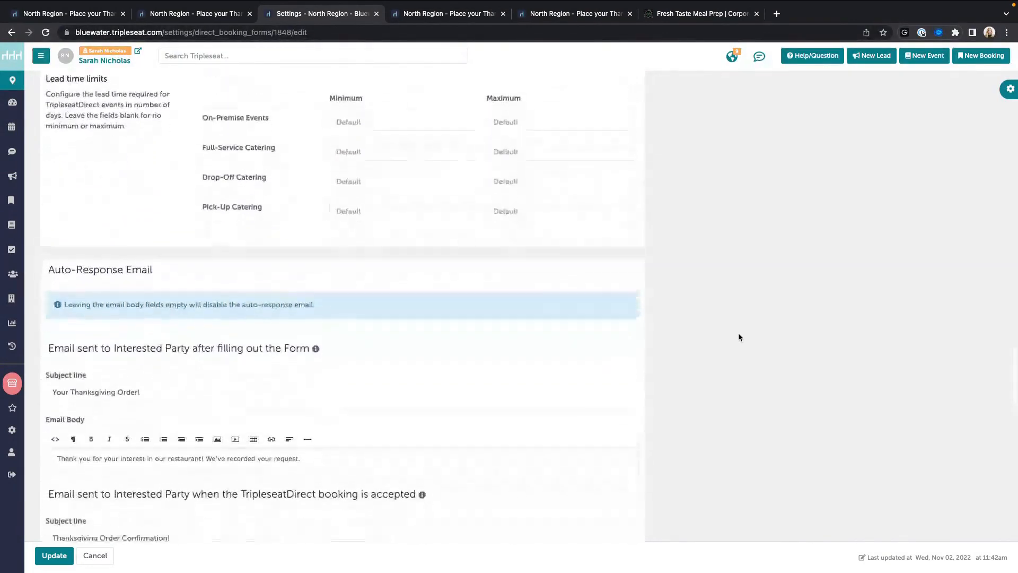
scroll(739, 334, up, 8)
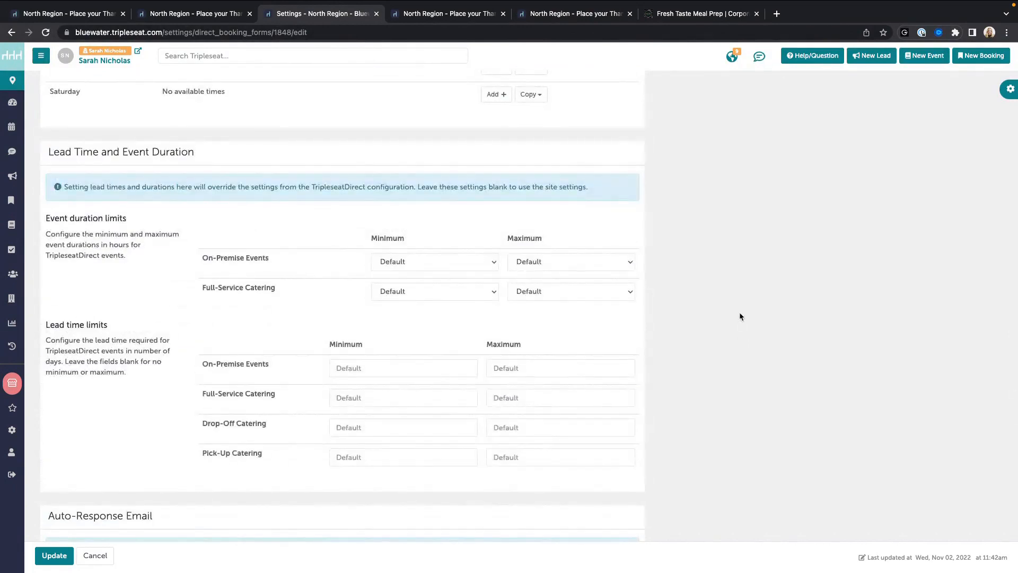
scroll(740, 316, down, 5)
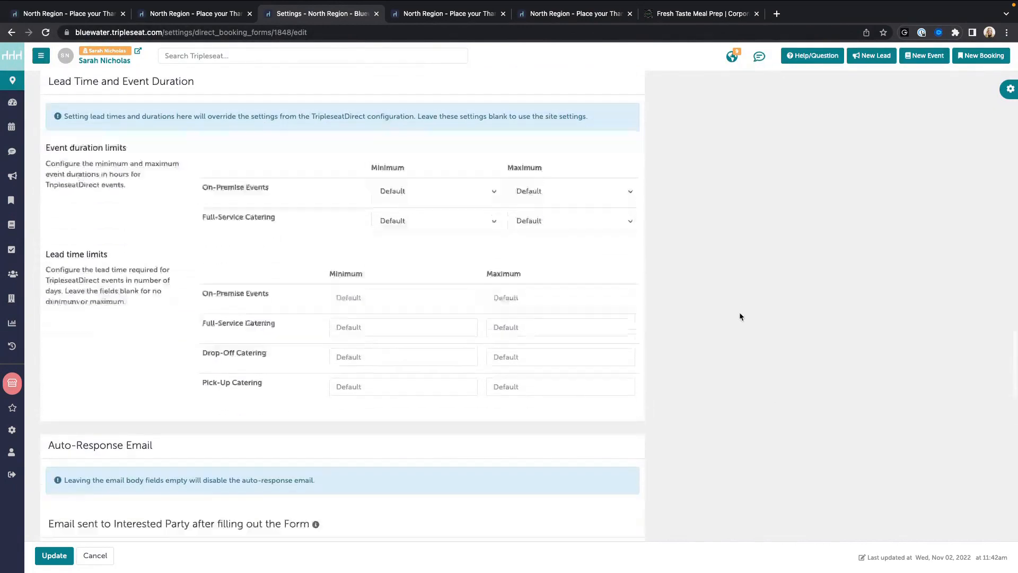
scroll(740, 316, down, 5)
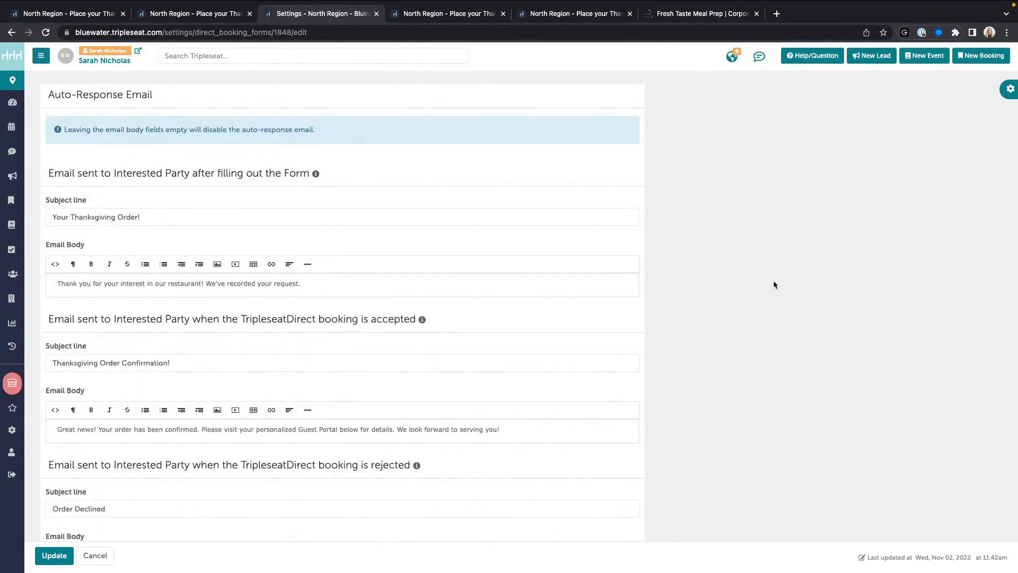
scroll(255, 308, down, 1)
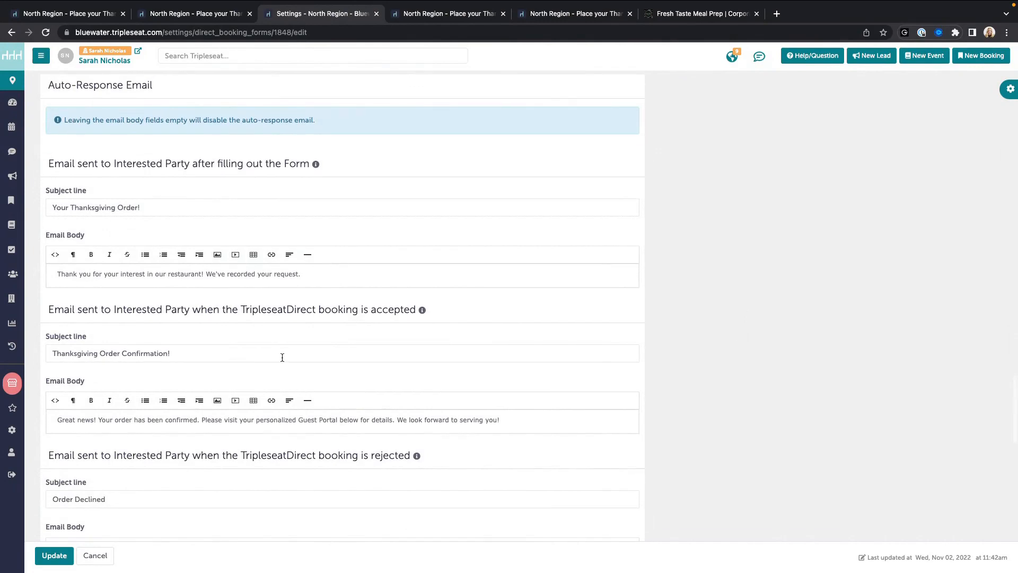
scroll(420, 361, down, 1)
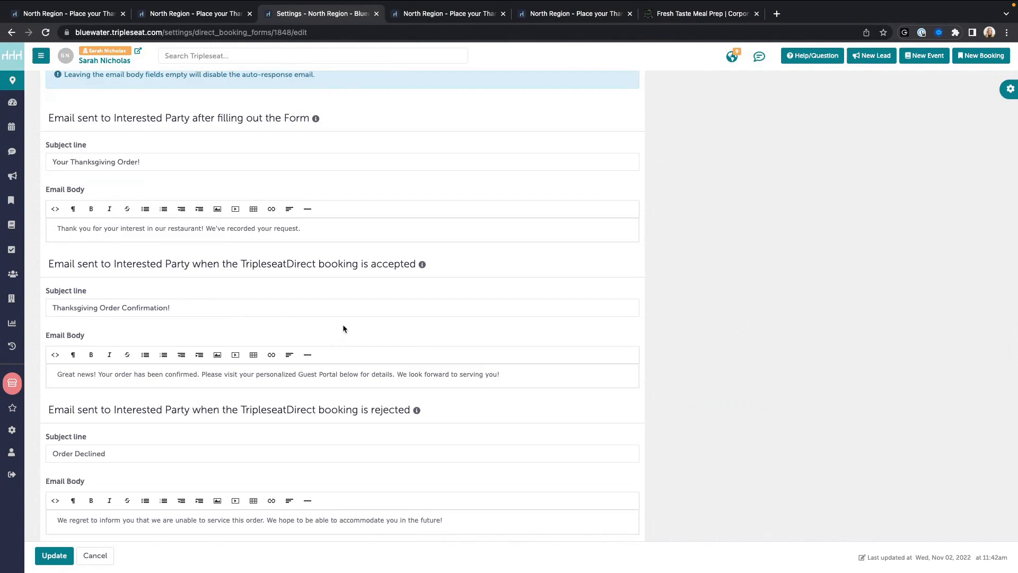
drag(52, 161, 167, 159)
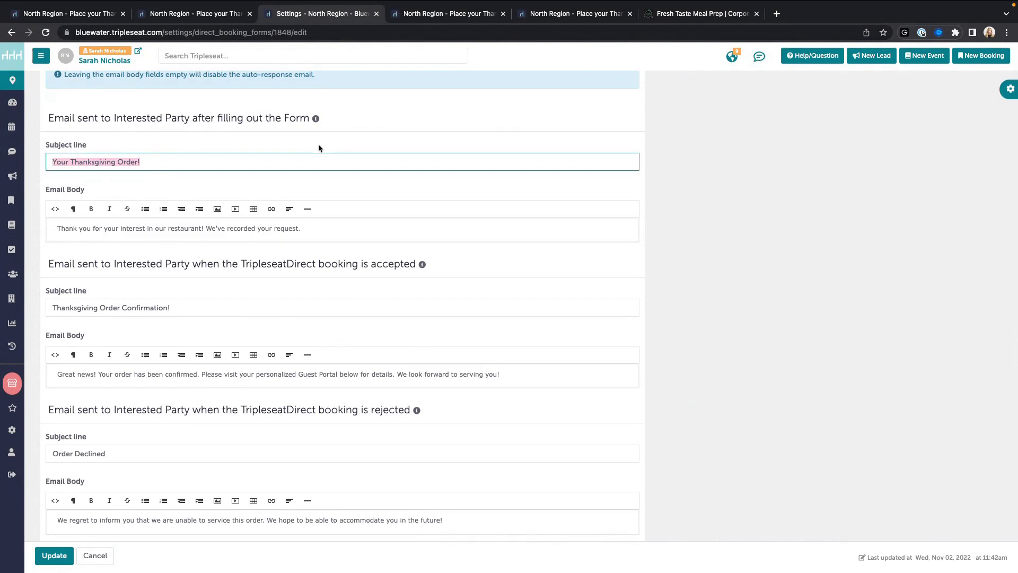
scroll(320, 148, down, 2)
click(84, 194)
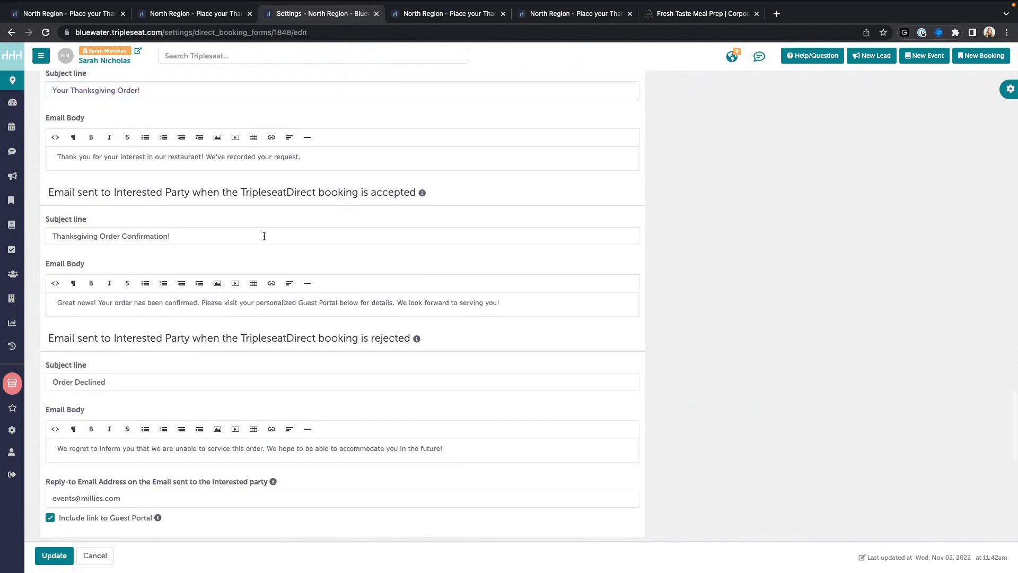
scroll(264, 235, up, 1)
scroll(264, 235, down, 2)
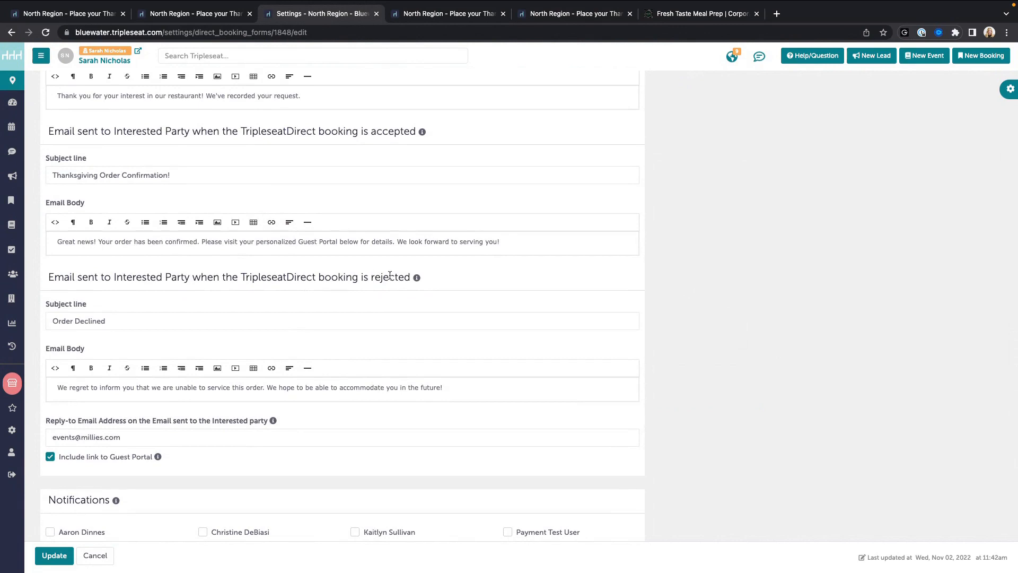
scroll(389, 275, down, 3)
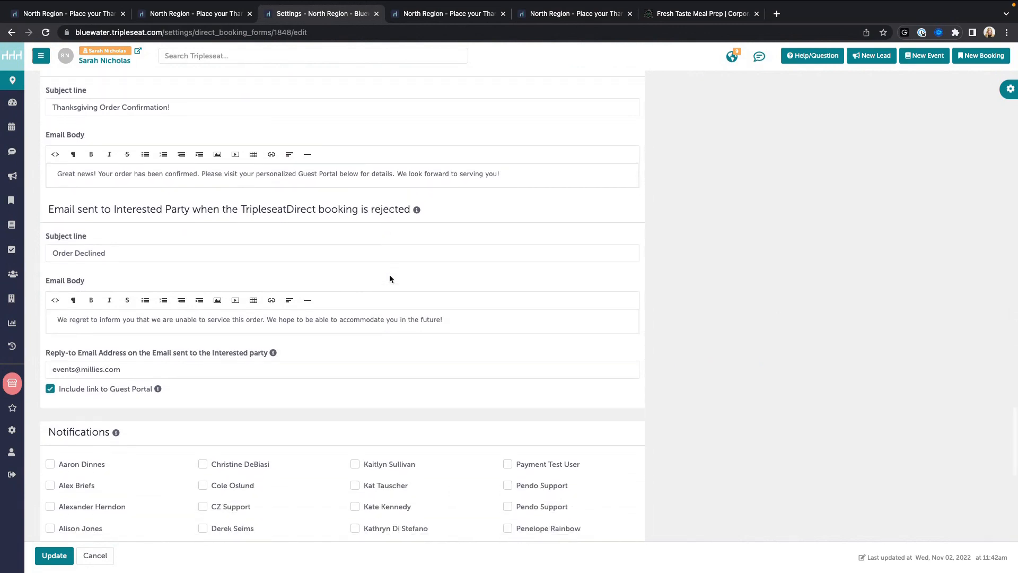
scroll(390, 279, down, 2)
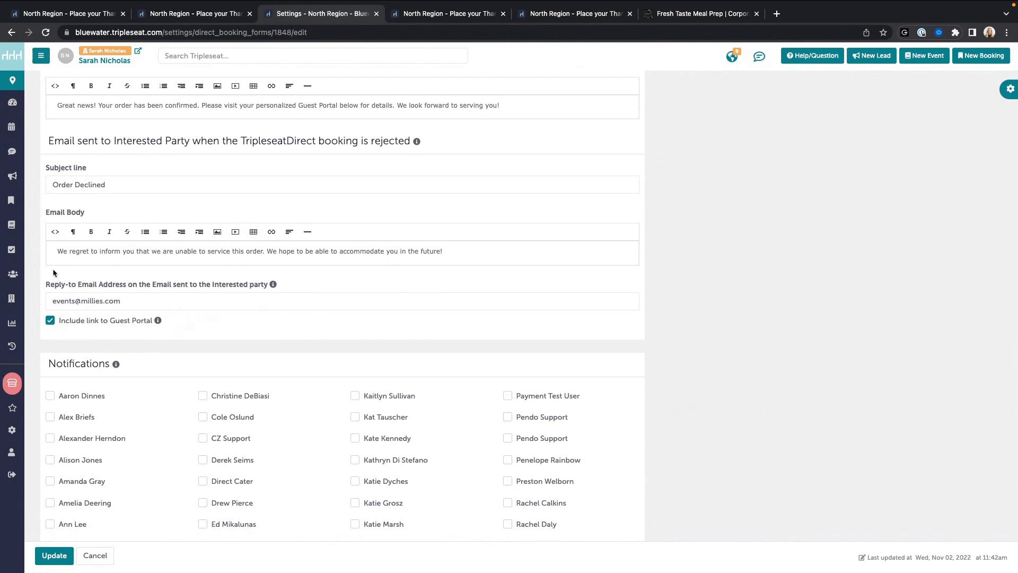
drag(46, 286, 268, 285)
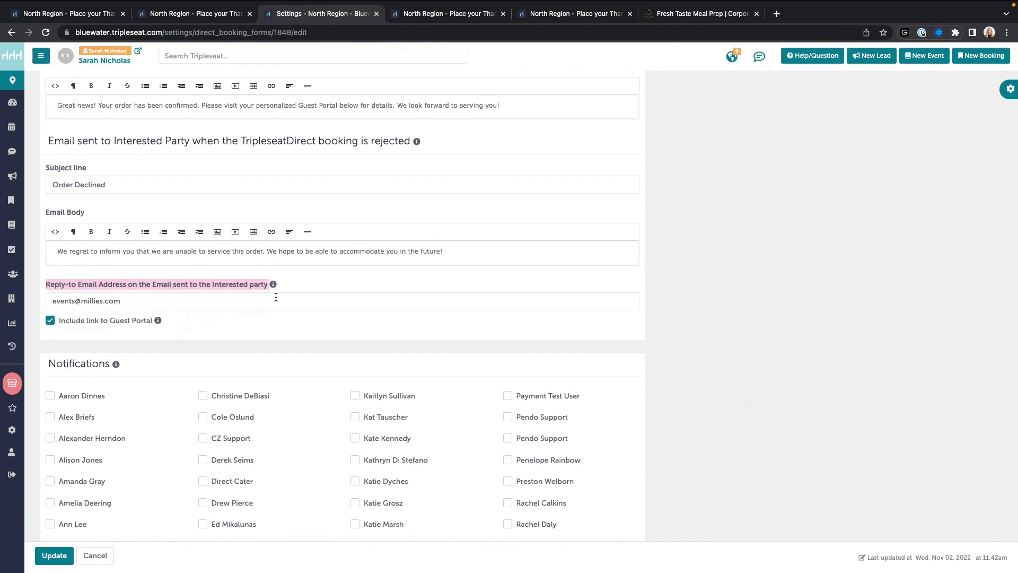
scroll(276, 297, up, 11)
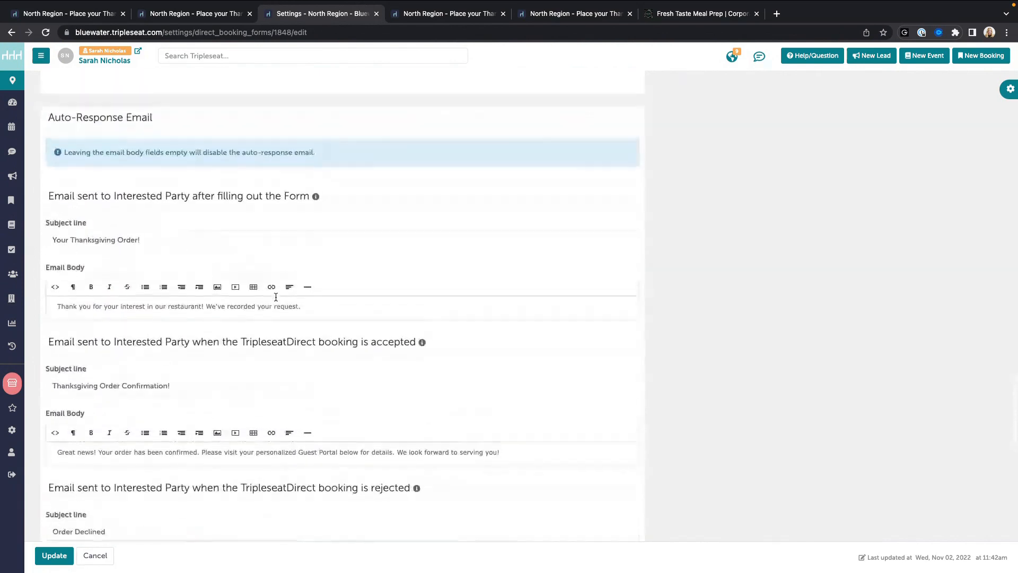
scroll(276, 297, down, 4)
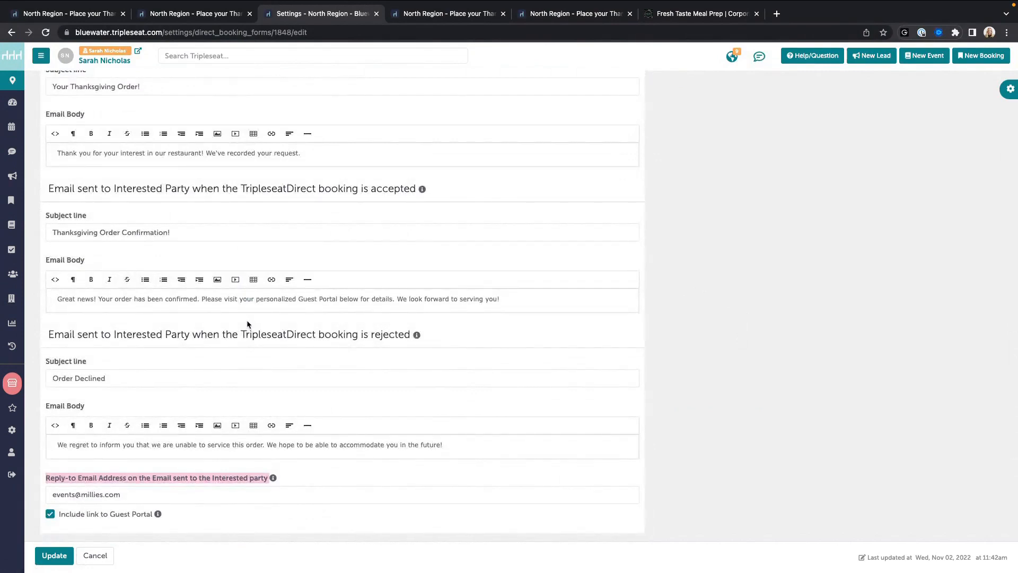
scroll(248, 324, down, 2)
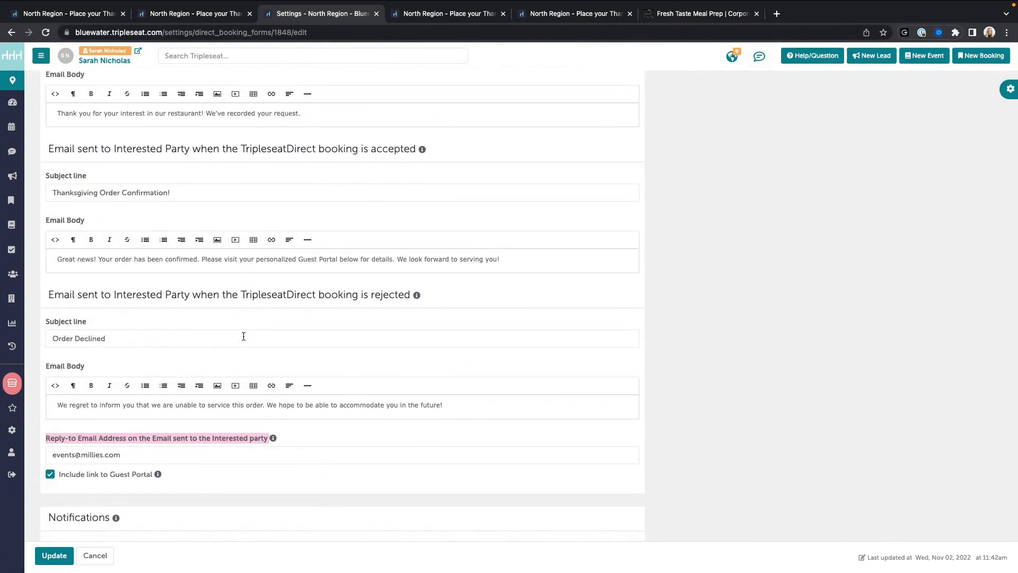
scroll(244, 336, down, 1)
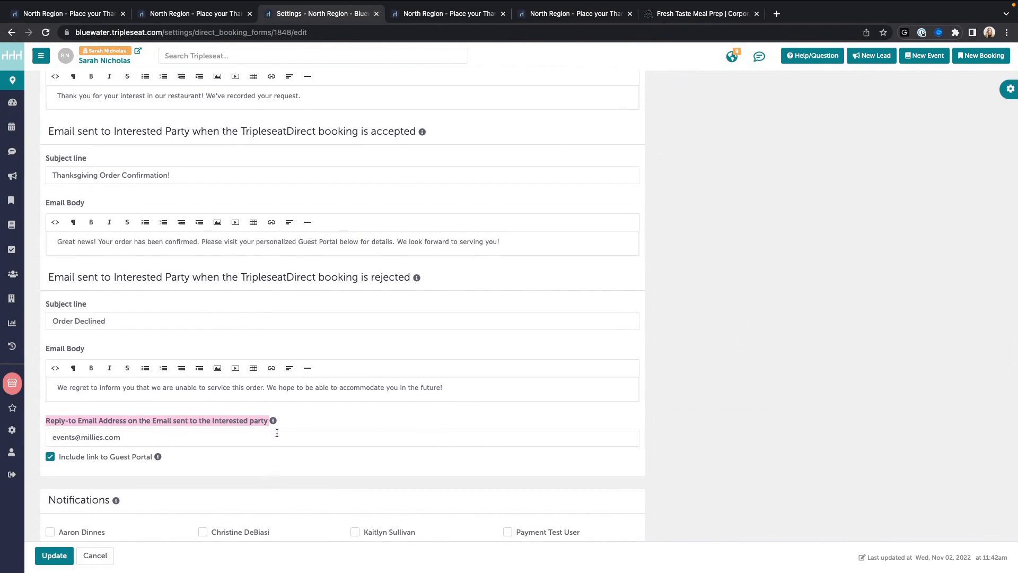
triple_click(178, 437)
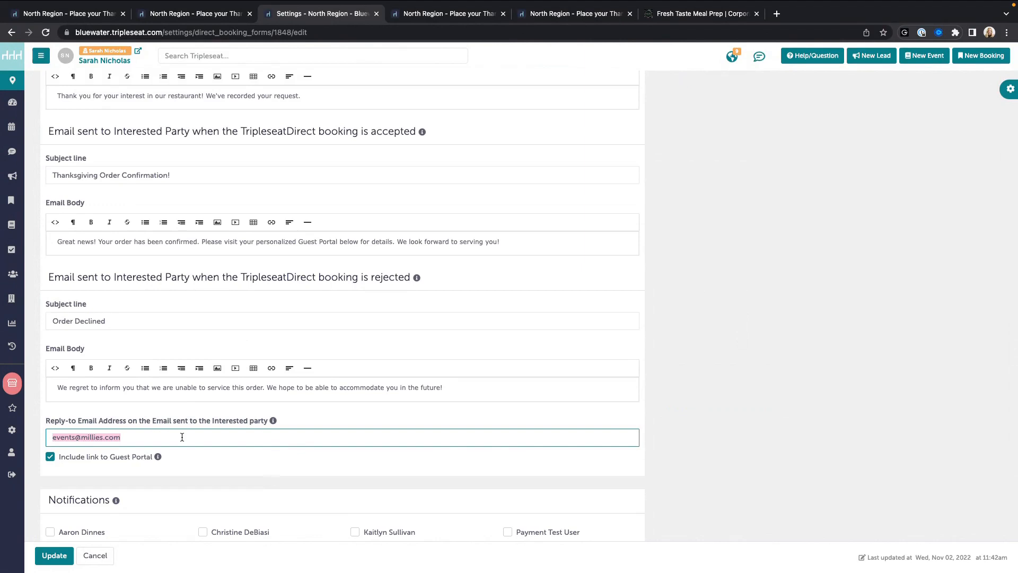
click(182, 437)
scroll(181, 436, down, 1)
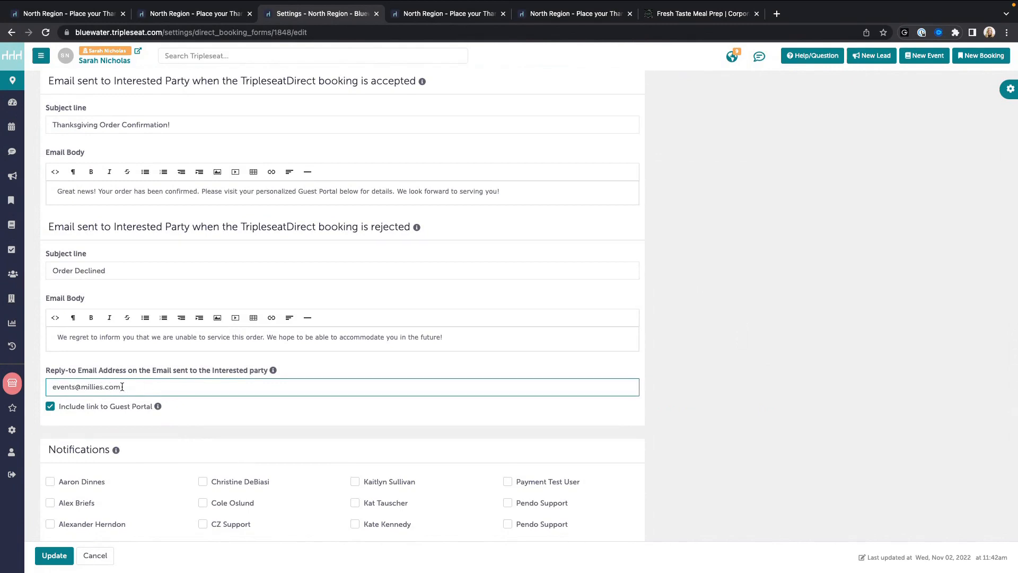
triple_click(180, 390)
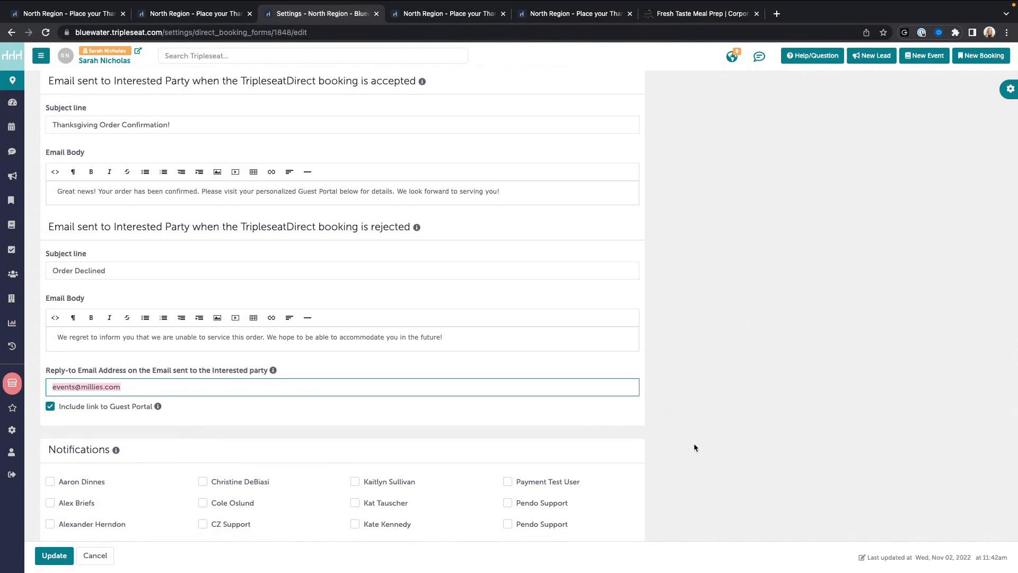
click(352, 418)
scroll(353, 417, down, 3)
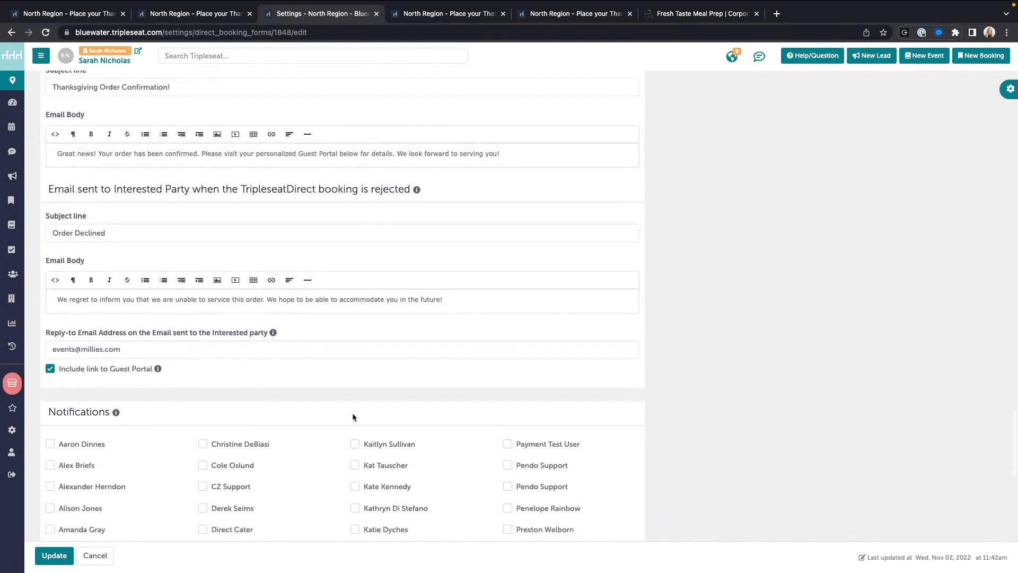
scroll(256, 382, down, 1)
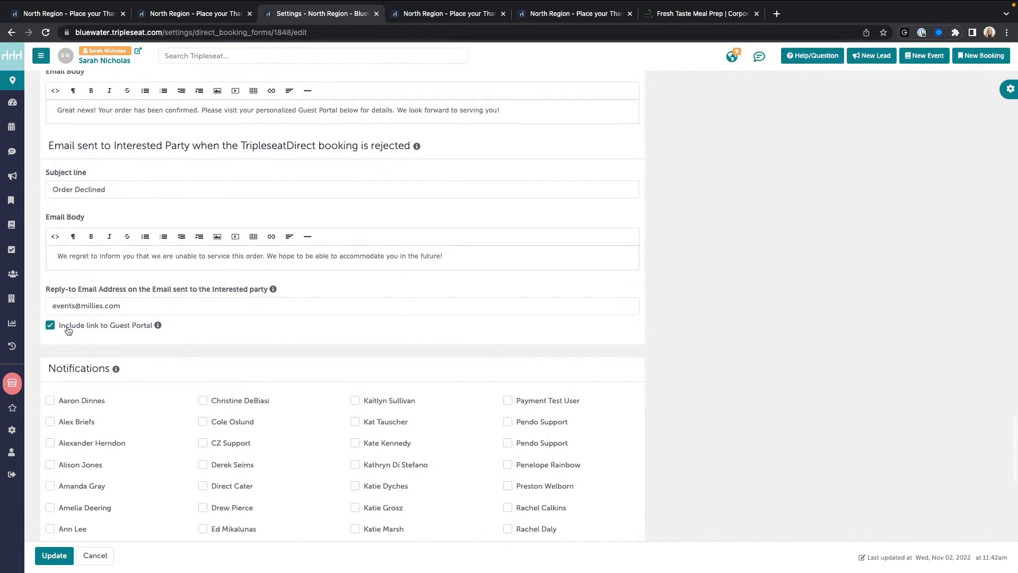
scroll(69, 332, up, 2)
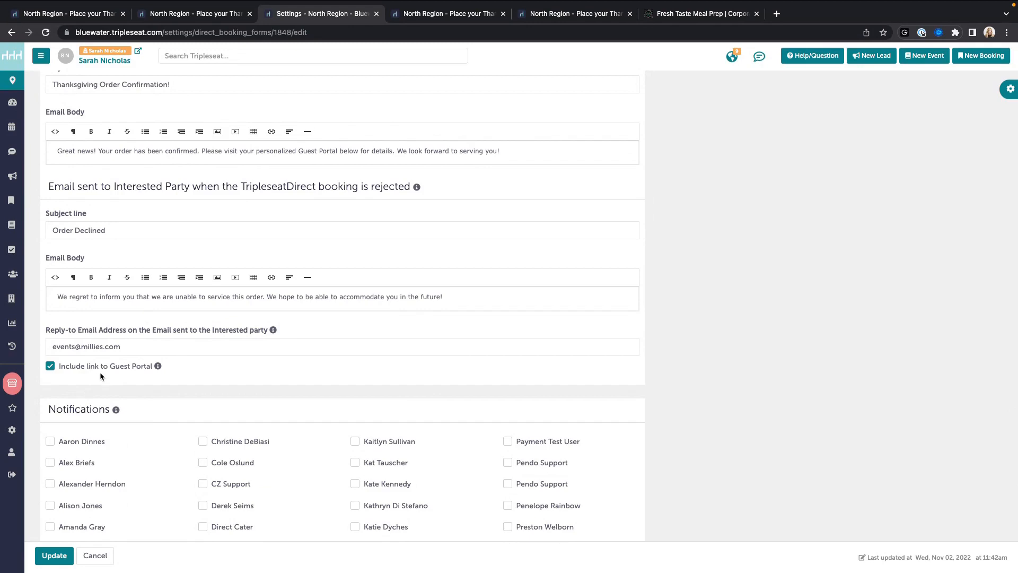
scroll(100, 371, down, 5)
scroll(99, 371, down, 2)
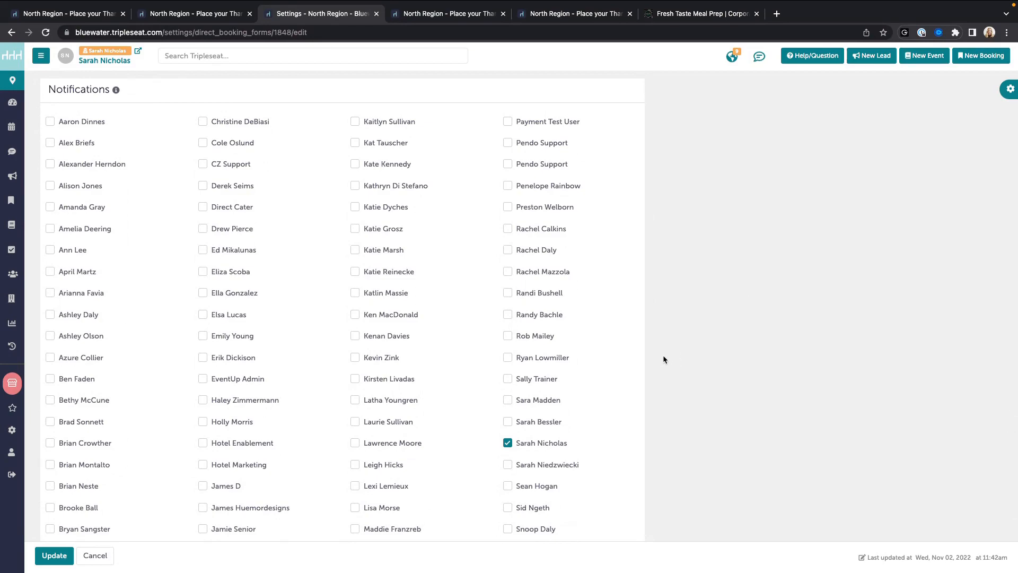
Step: Enter the restaurant's info e-mail address under Non-Tripleseat User Email Notifications, then return to Details
scroll(663, 371, down, 5)
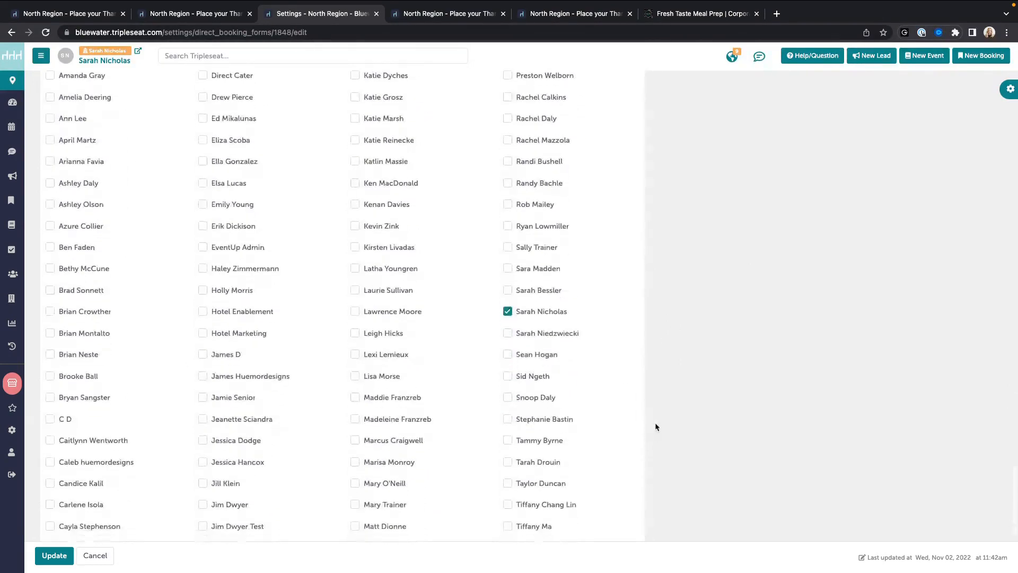
scroll(655, 427, down, 10)
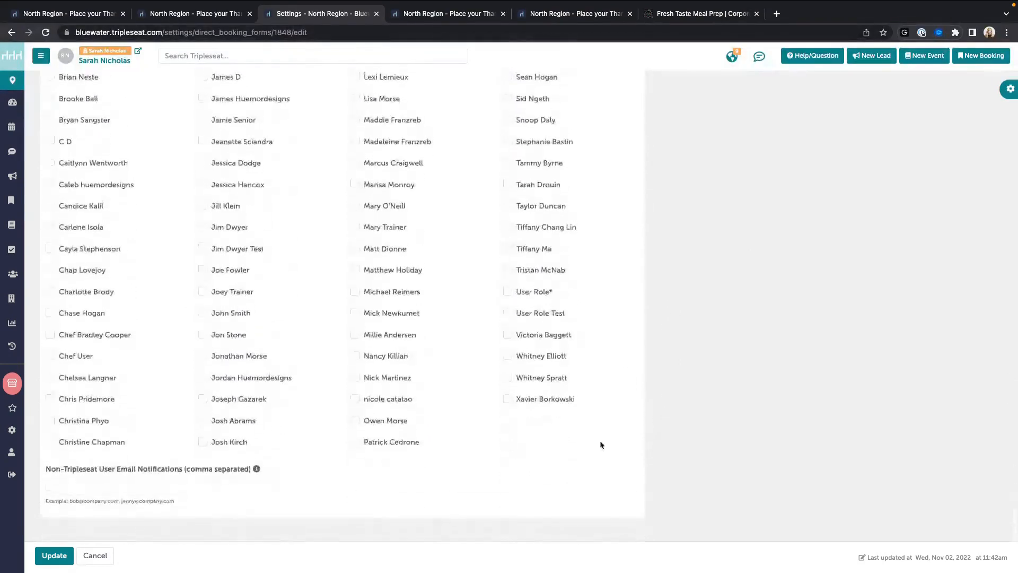
click(270, 485)
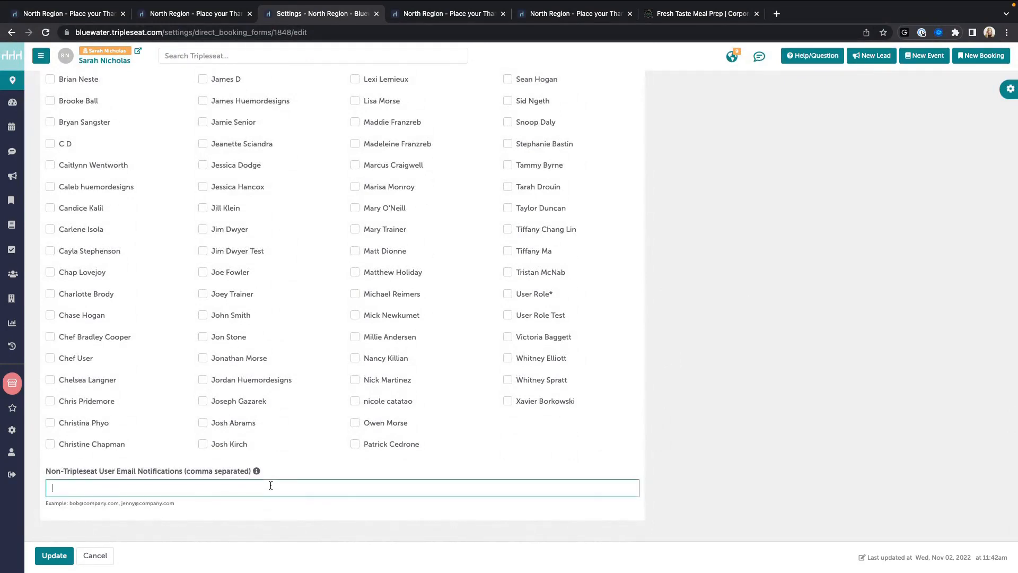
scroll(373, 481, up, 10)
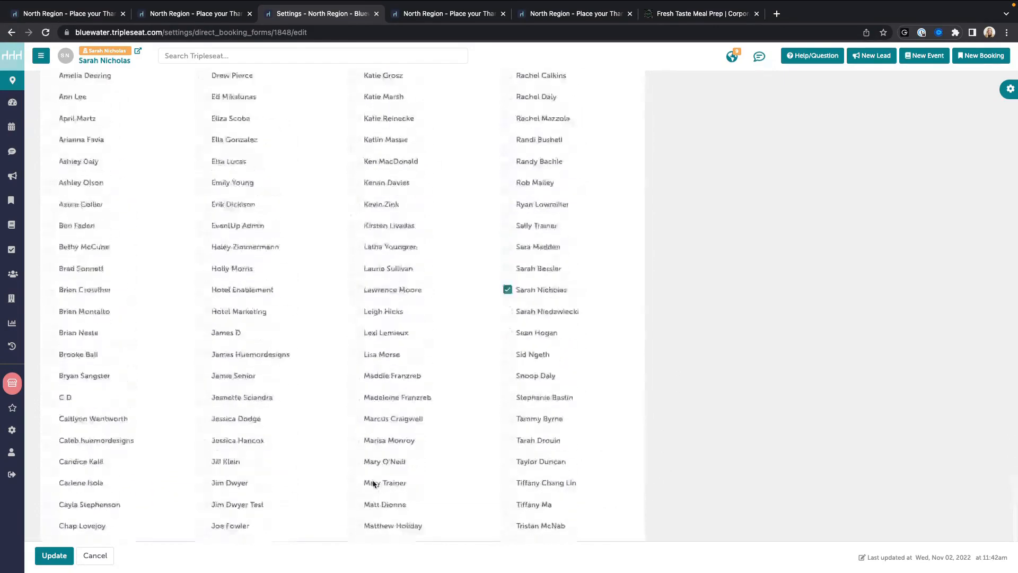
scroll(373, 483, up, 20)
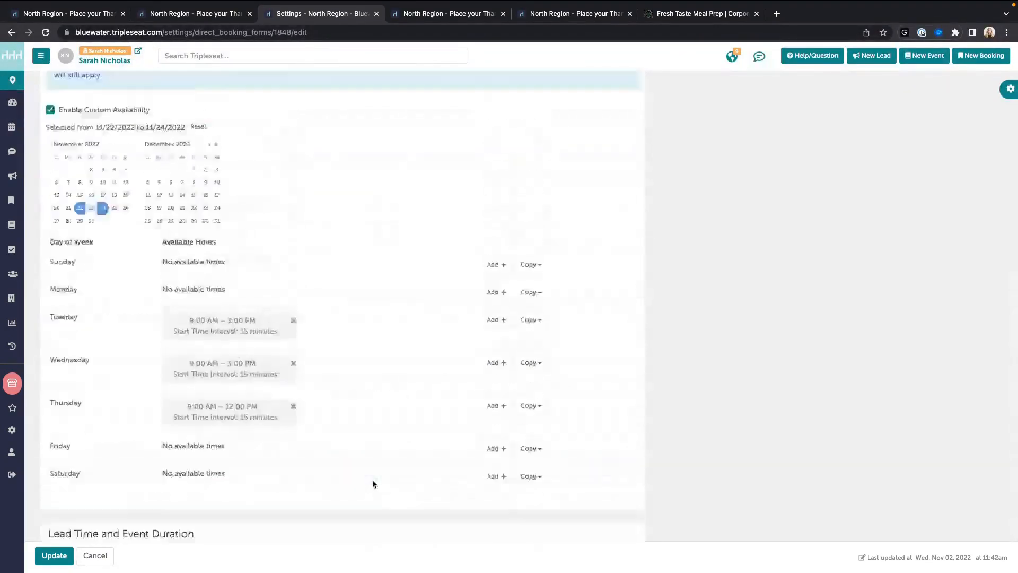
scroll(374, 484, up, 20)
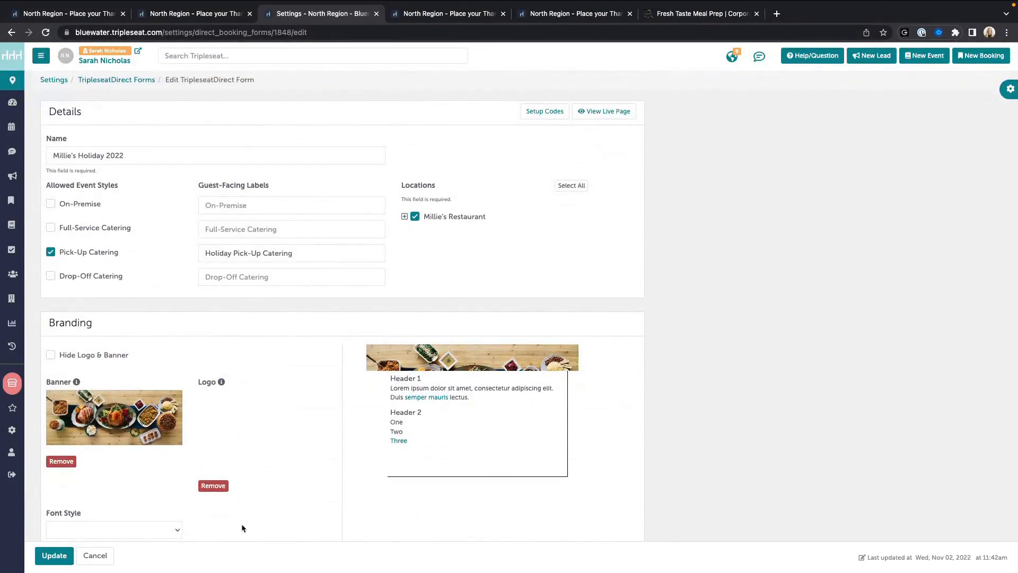
Step: Cancel the form edits, show the Millie's Holiday 2022 setup codes, then go to Fresh Taste Meal Prep
click(94, 556)
scroll(416, 465, down, 10)
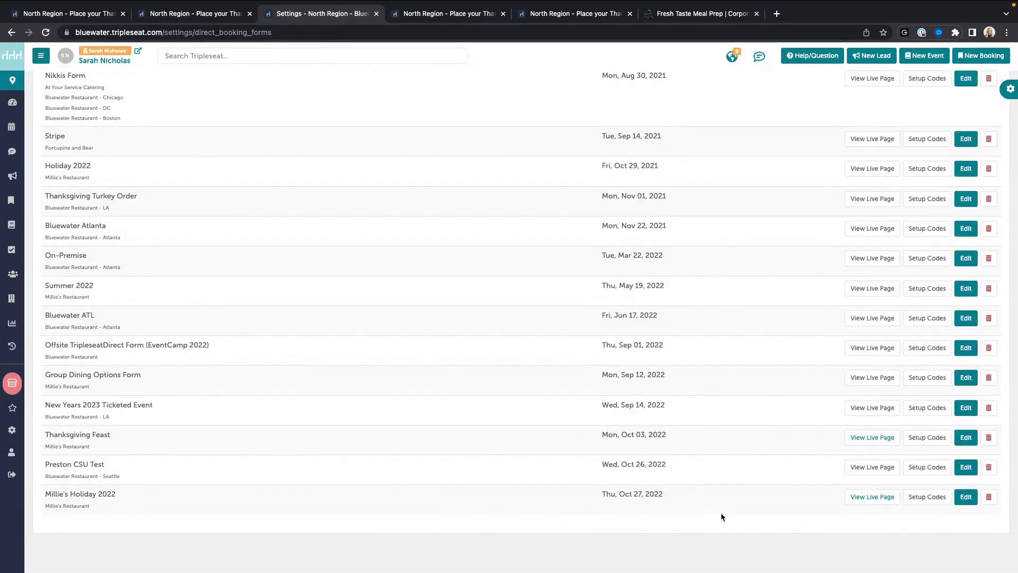
click(928, 497)
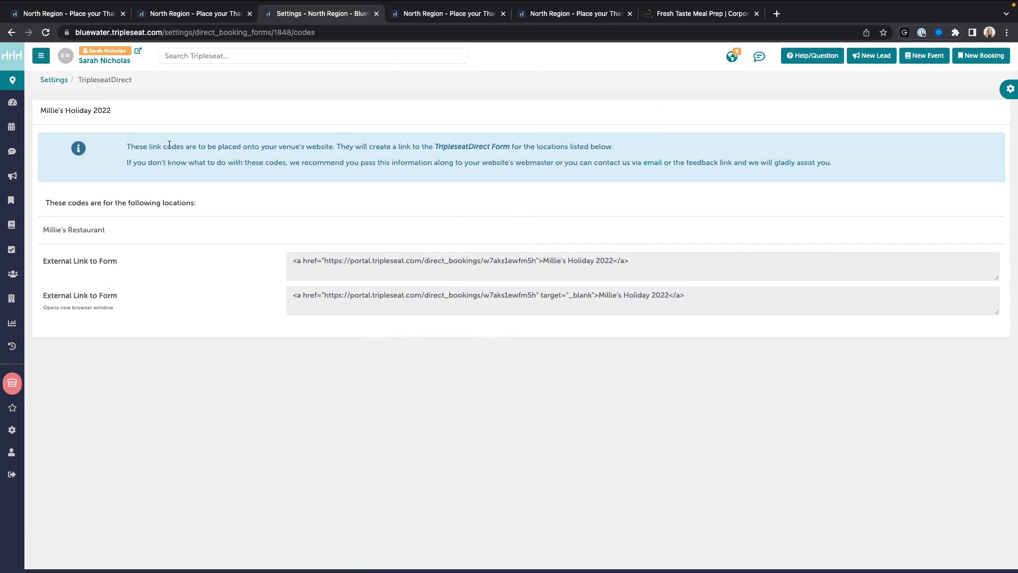
click(715, 15)
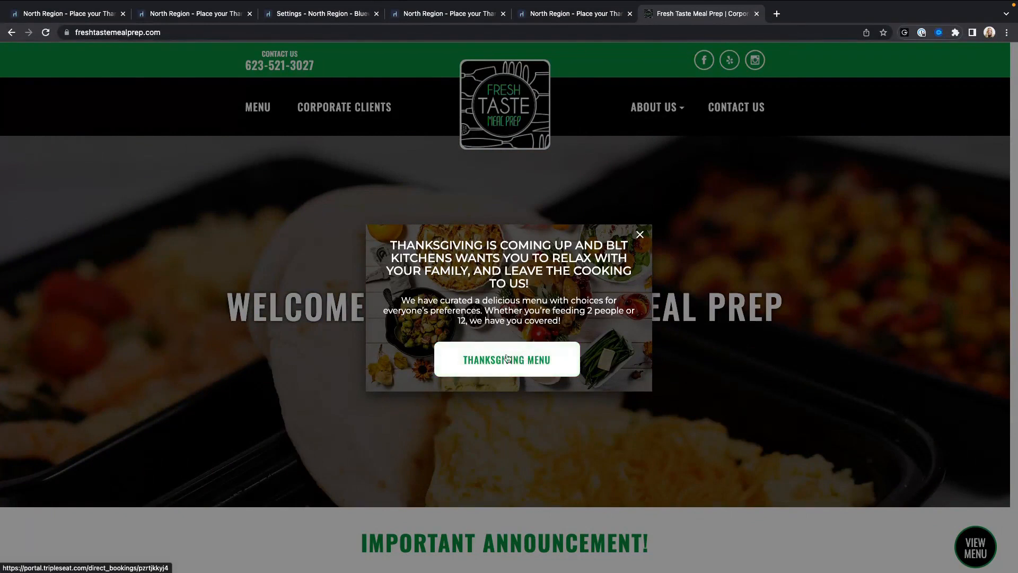
Step: Preview the Fresh Taste Thanksgiving Menu order page, then close it
click(507, 359)
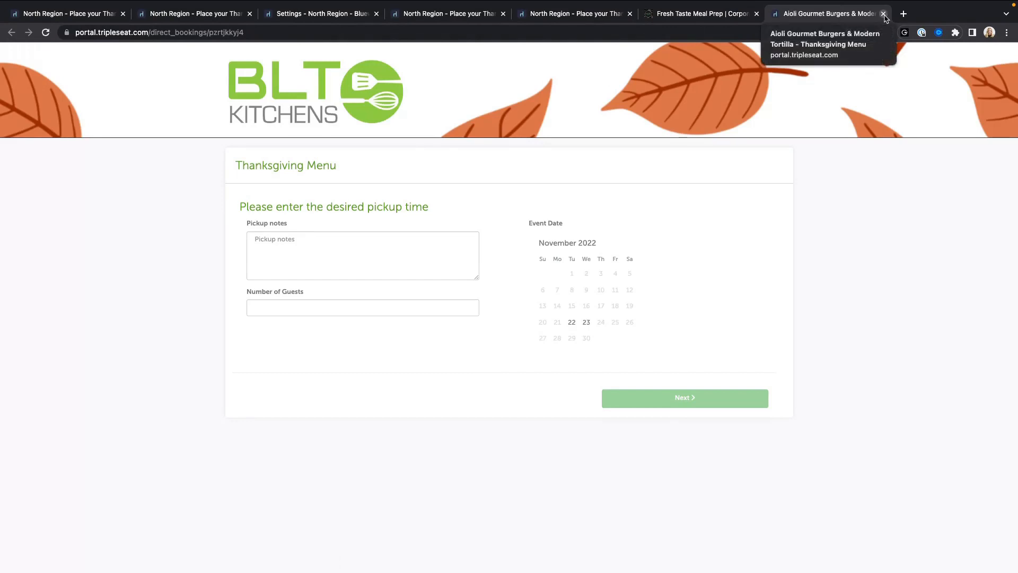
click(884, 16)
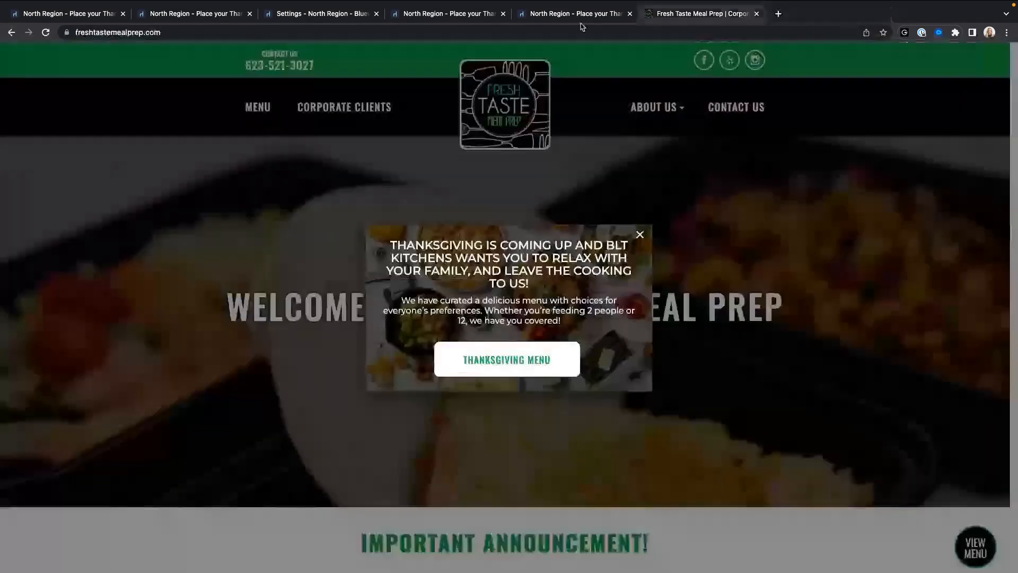
click(582, 20)
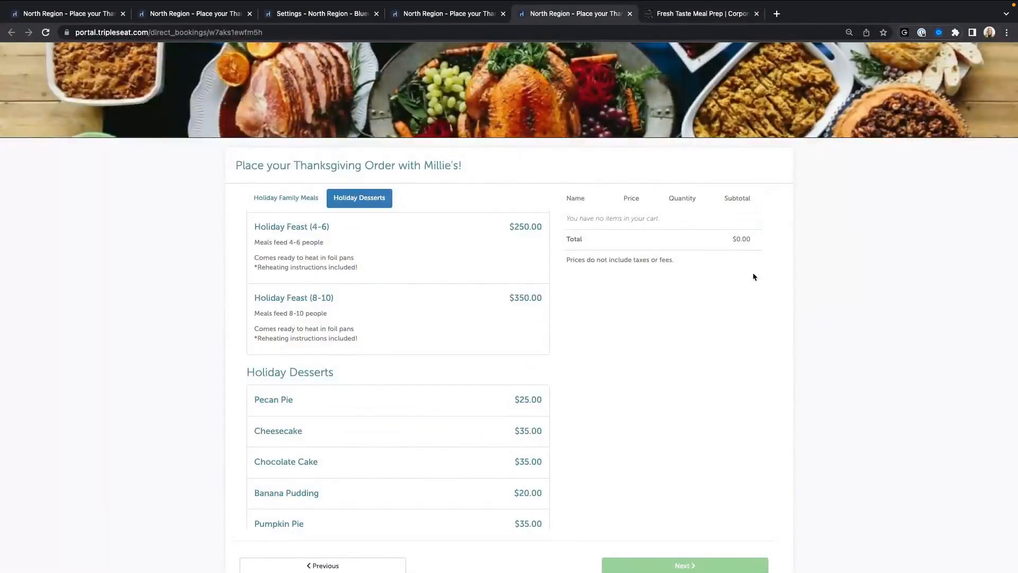
Step: Go back to the TripleseatDirect forms list and open Millie's Holiday 2022's live page
click(301, 11)
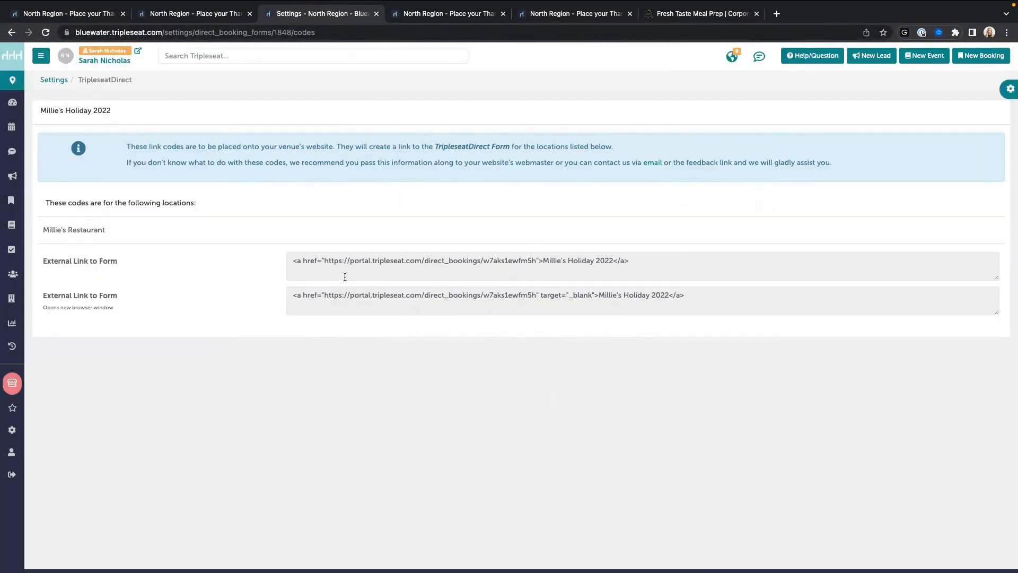
click(11, 32)
scroll(504, 345, down, 15)
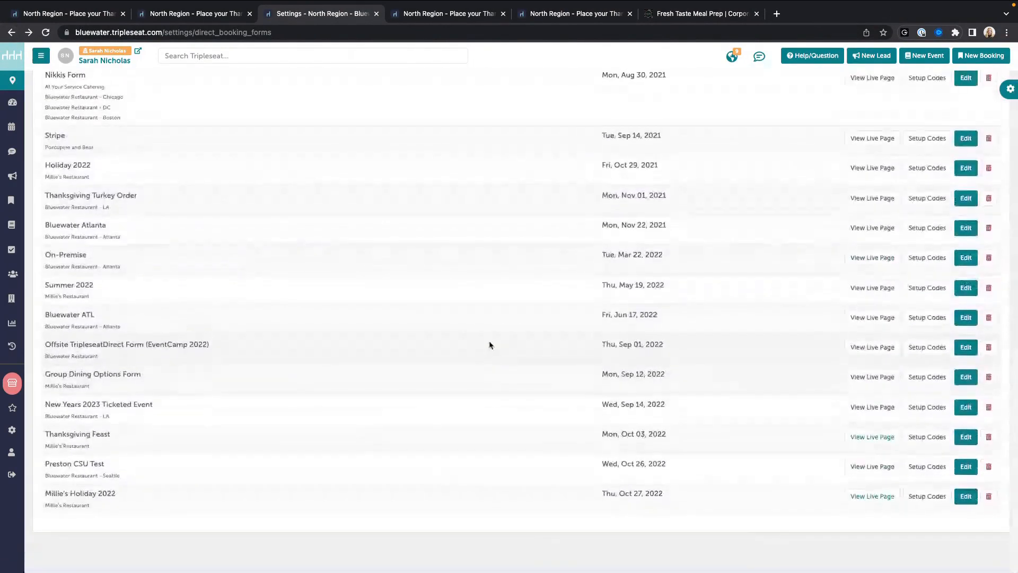
click(862, 498)
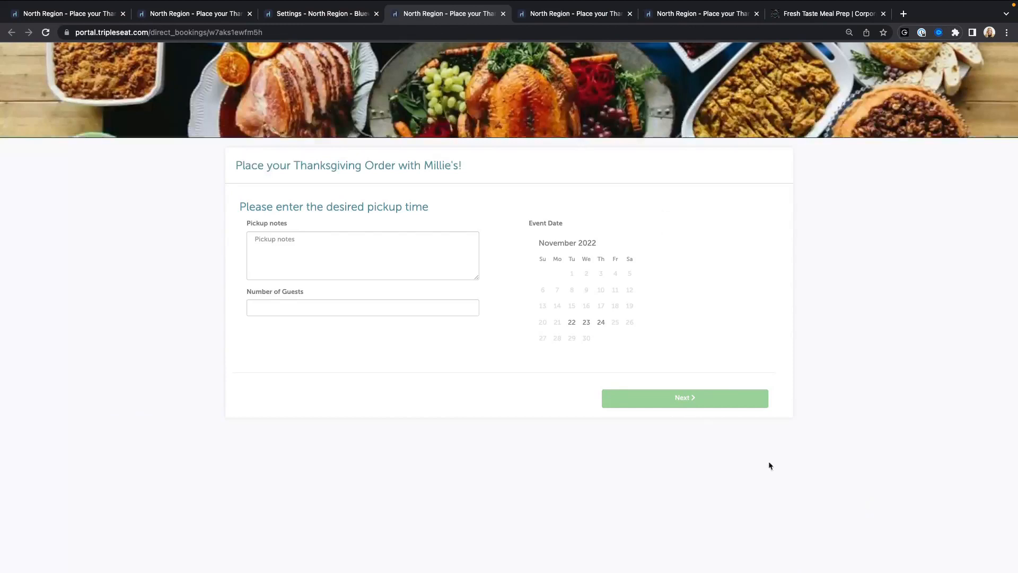
Step: Select the live Millie's Holiday 2022 page's full web address, then return to the forms list
double_click(172, 32)
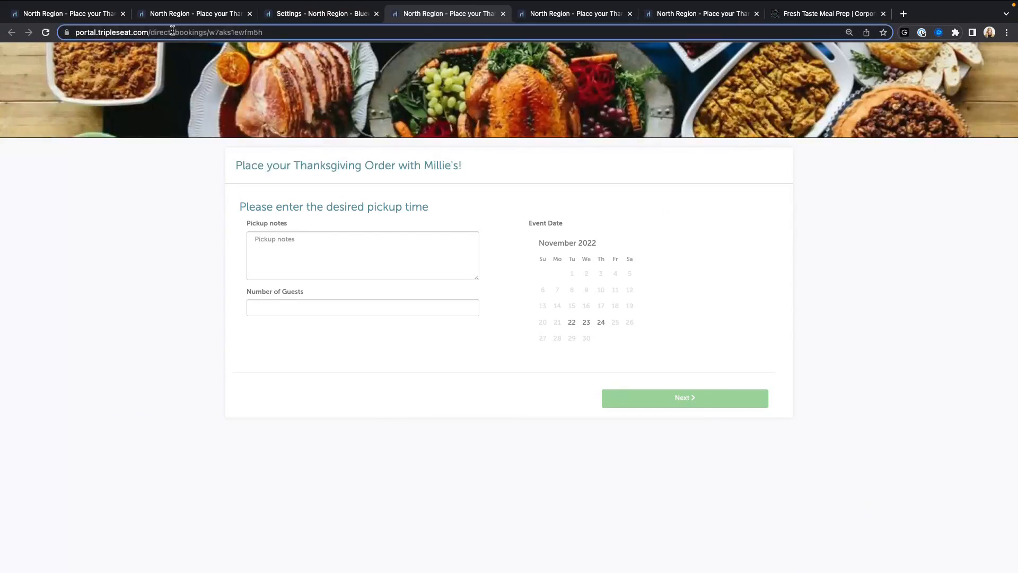
triple_click(316, 30)
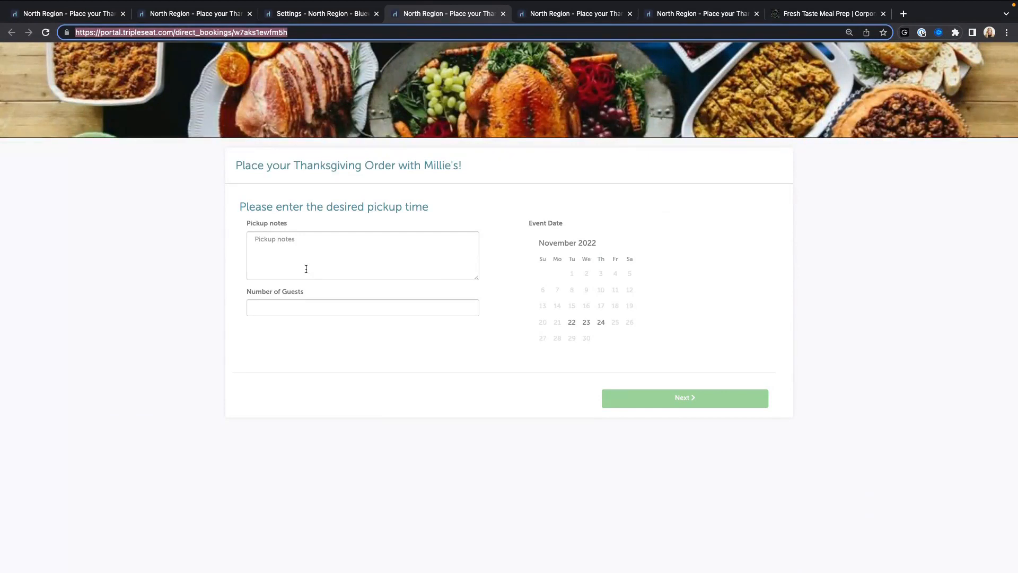
click(306, 20)
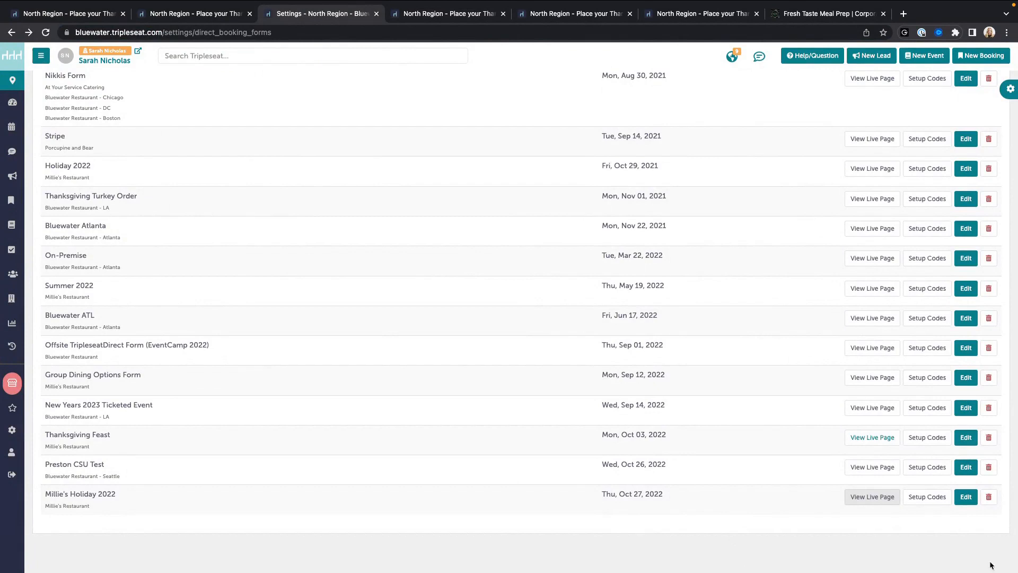
click(965, 496)
scroll(740, 461, down, 20)
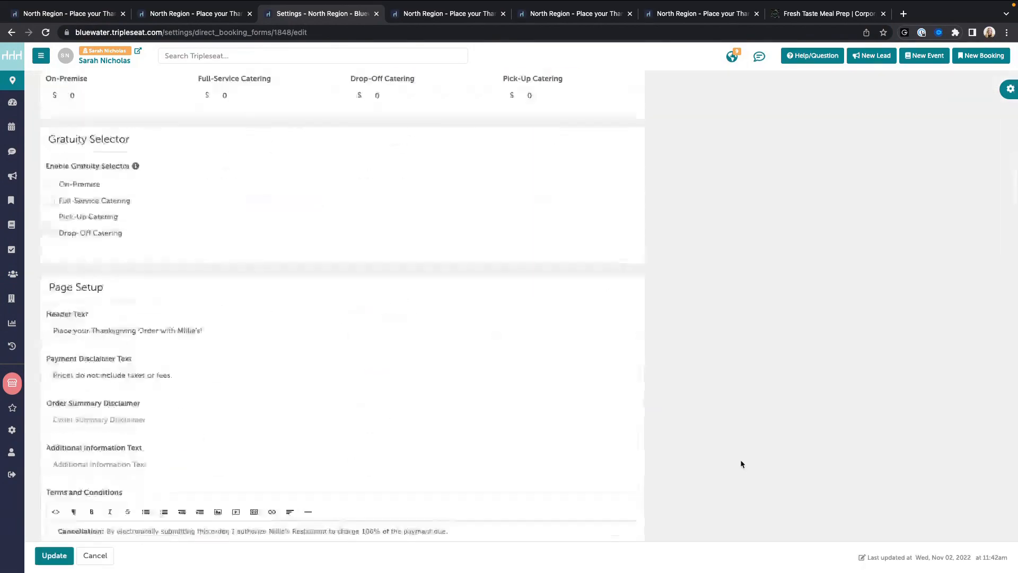
scroll(741, 462, down, 3)
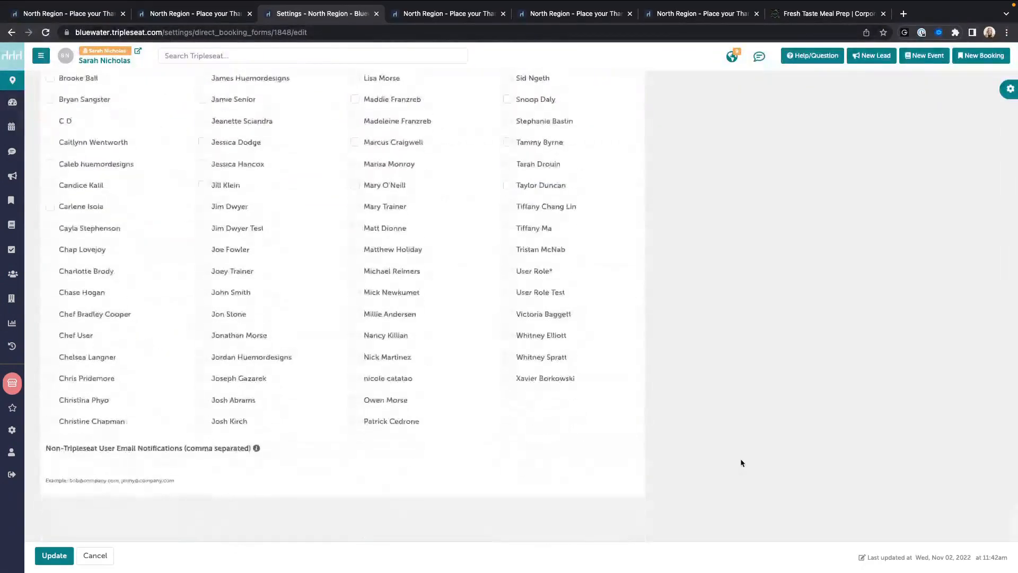
click(248, 487)
drag(186, 471, 249, 472)
click(245, 484)
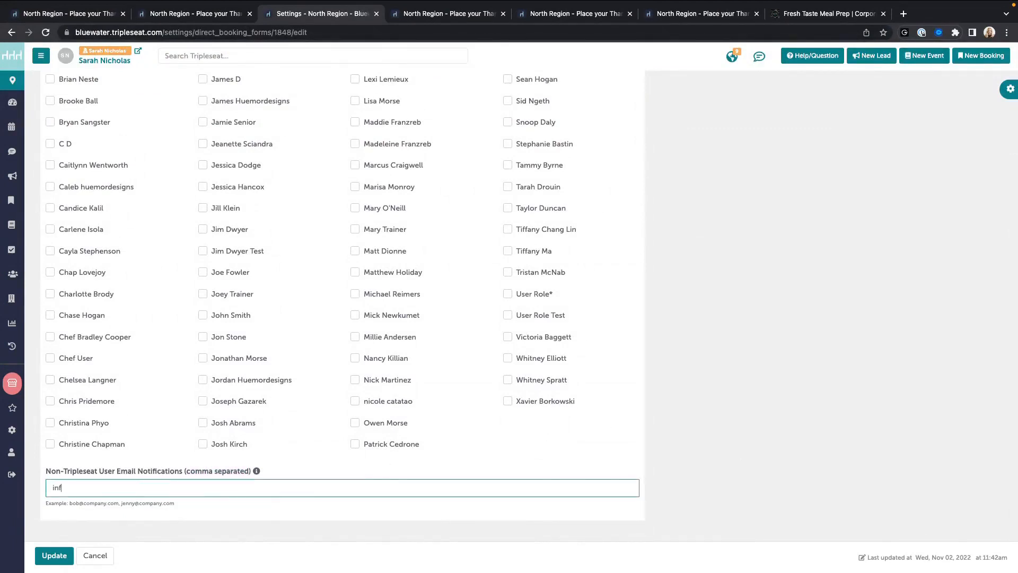
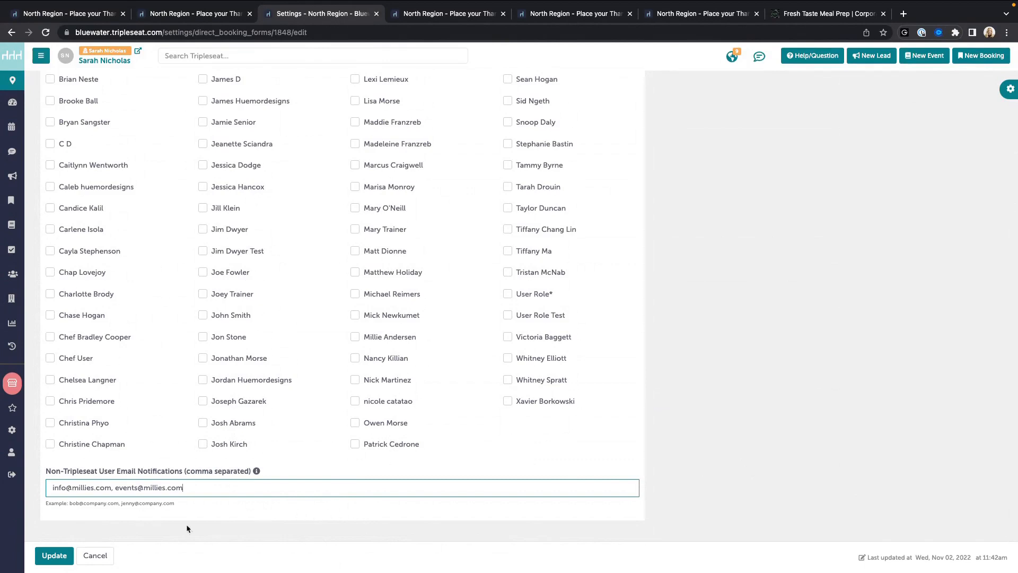
click(102, 554)
scroll(386, 485, down, 10)
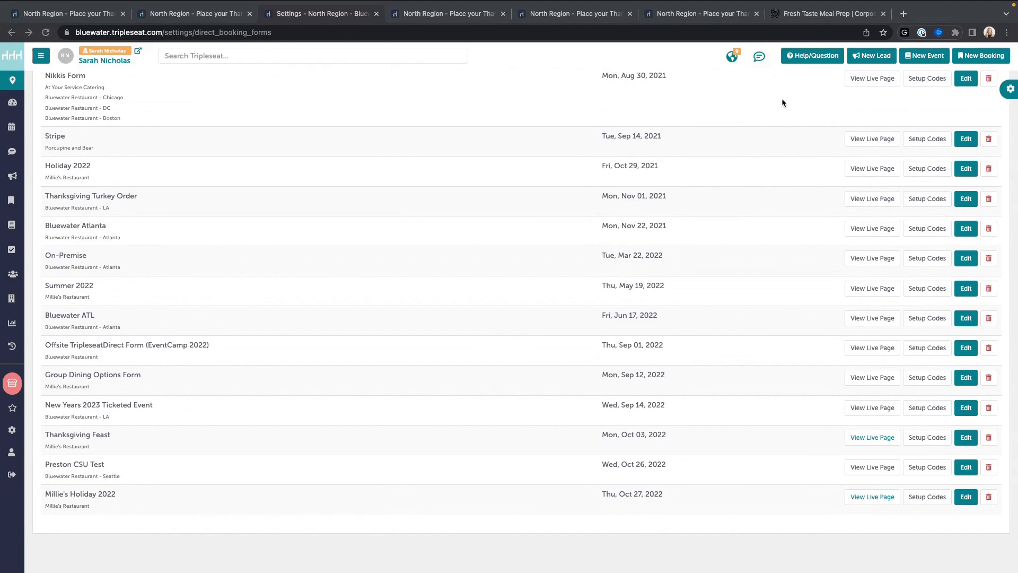
Step: Bring up Contact Support via Help/Question and Have a Question? to see chat and ticket options
click(803, 56)
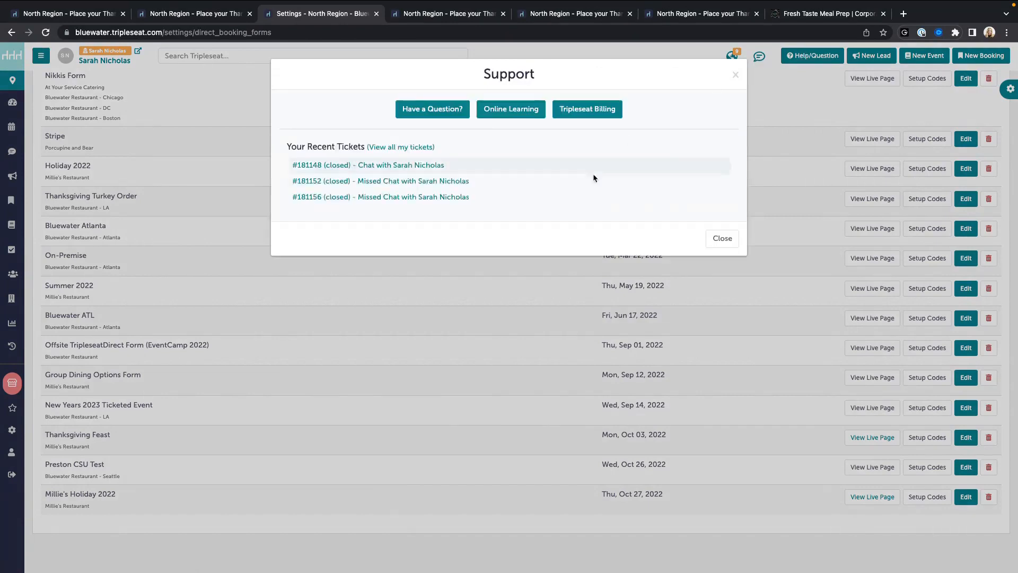
click(411, 109)
click(305, 306)
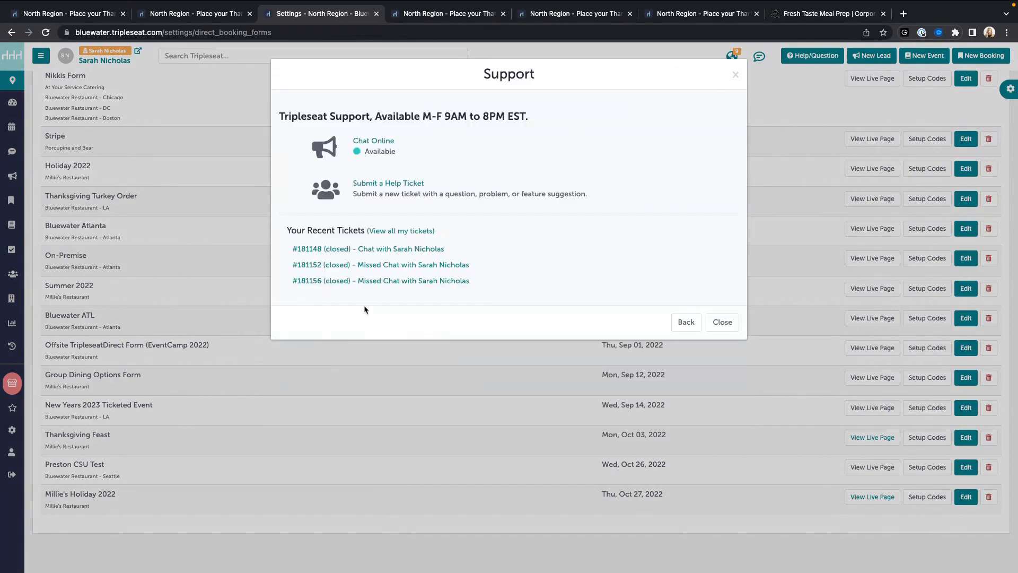